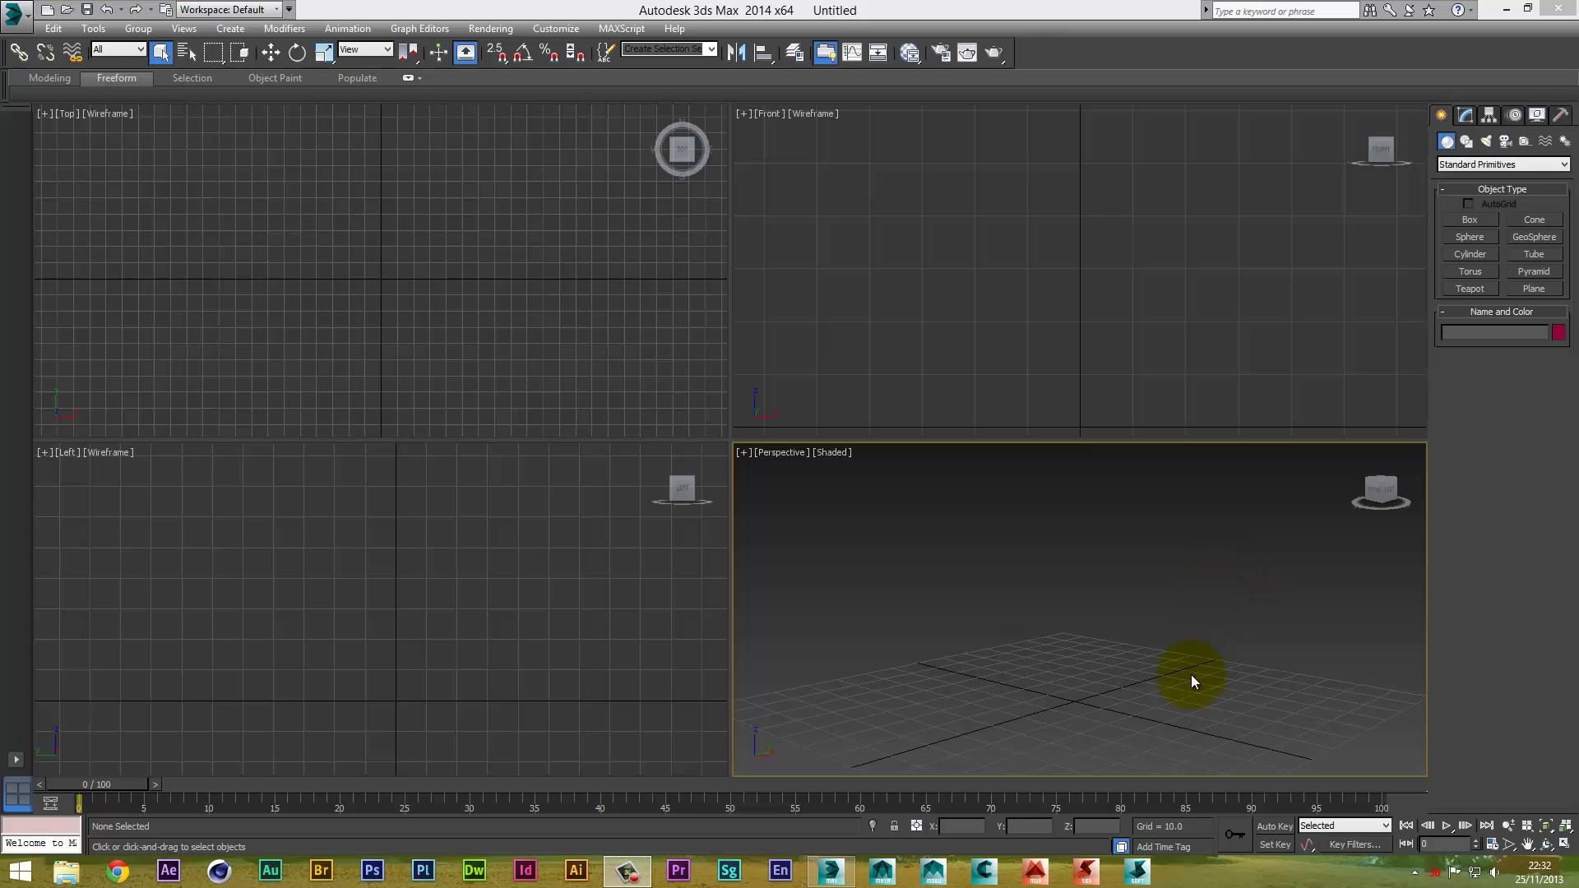
click(1387, 484)
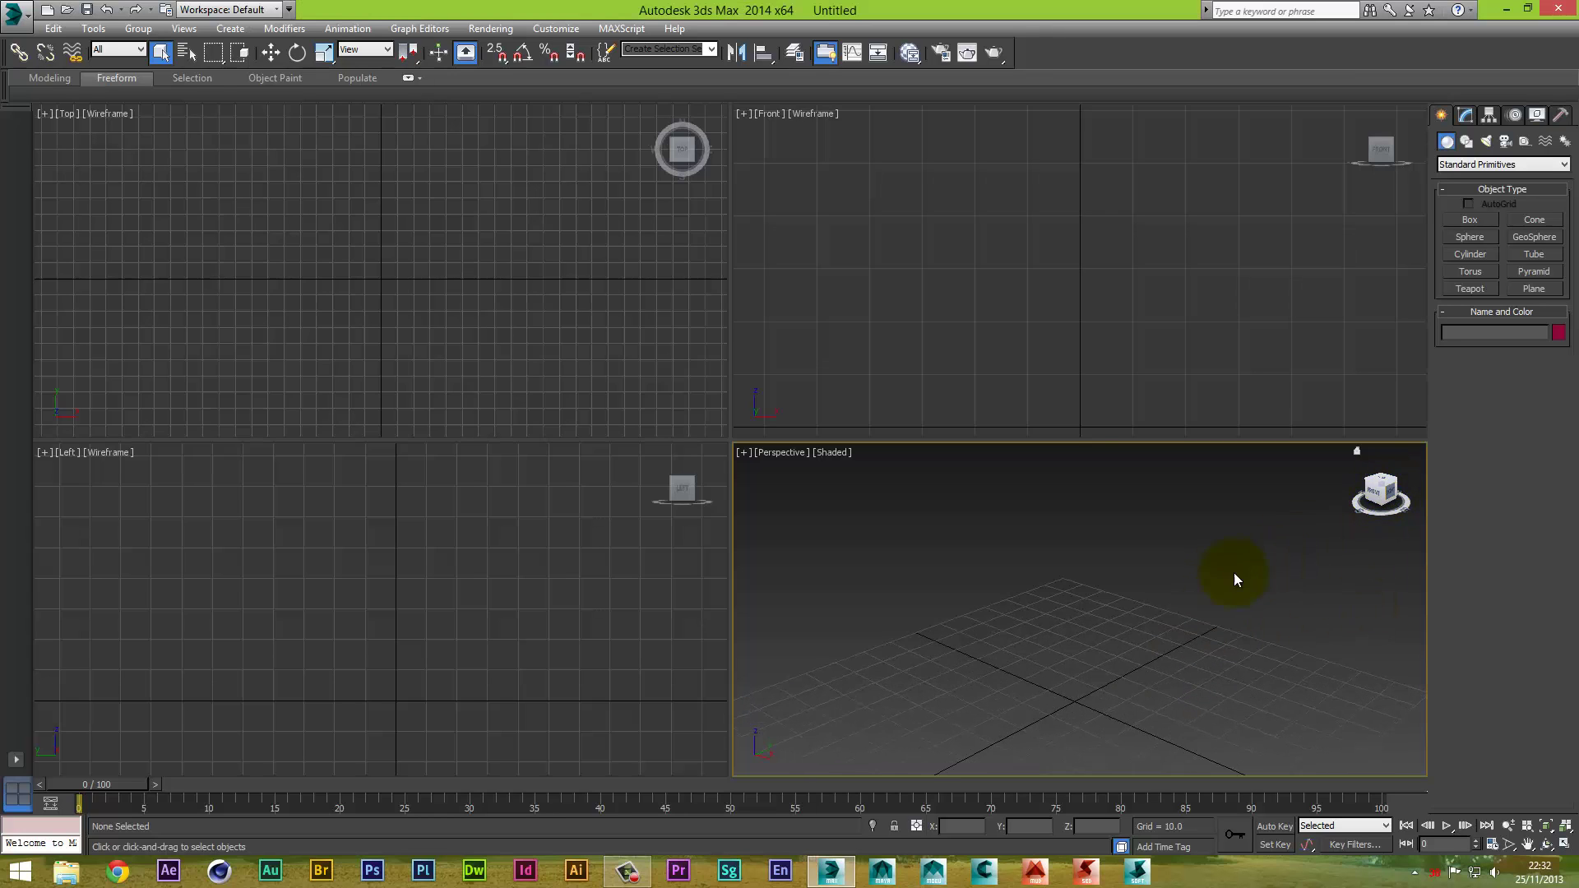
scroll(1065, 630, down, 3)
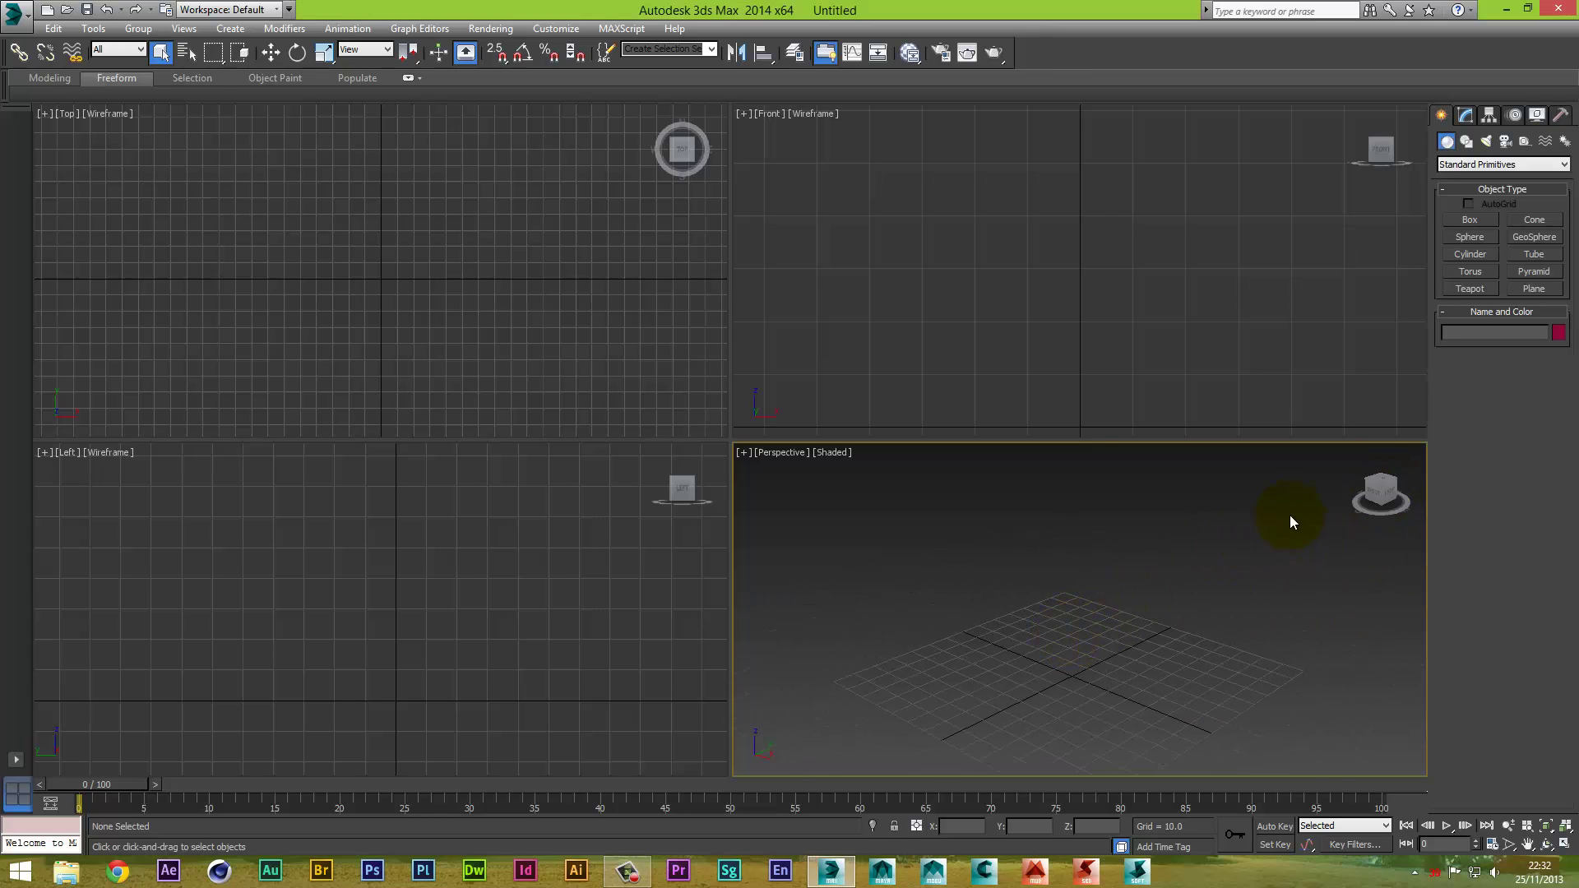
drag(1378, 493, 1355, 491)
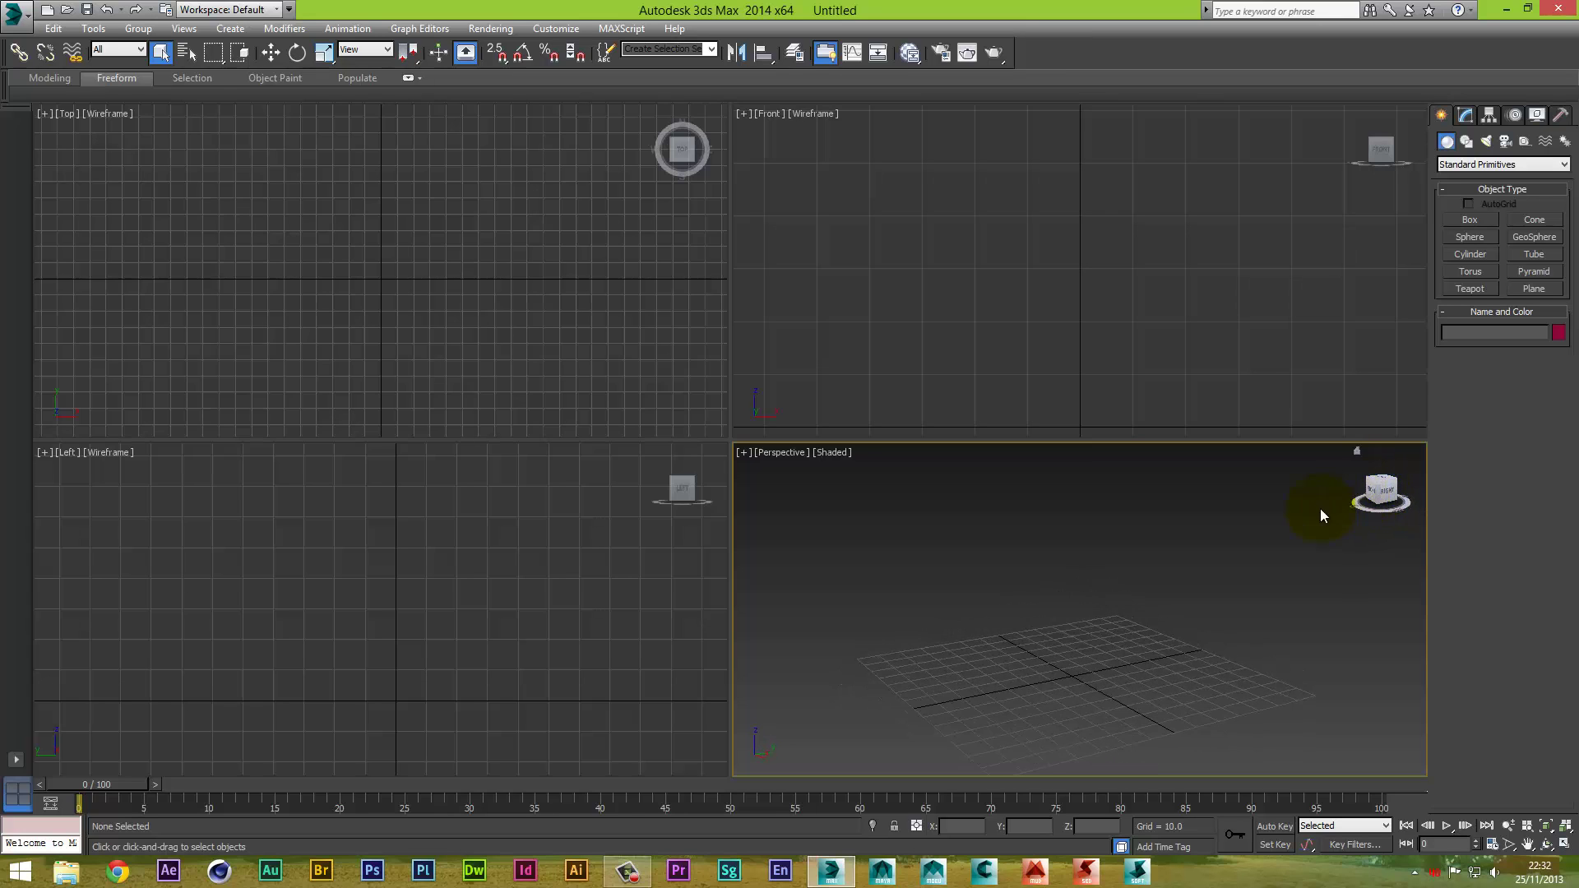
drag(1390, 501, 1354, 516)
scroll(1130, 633, up, 5)
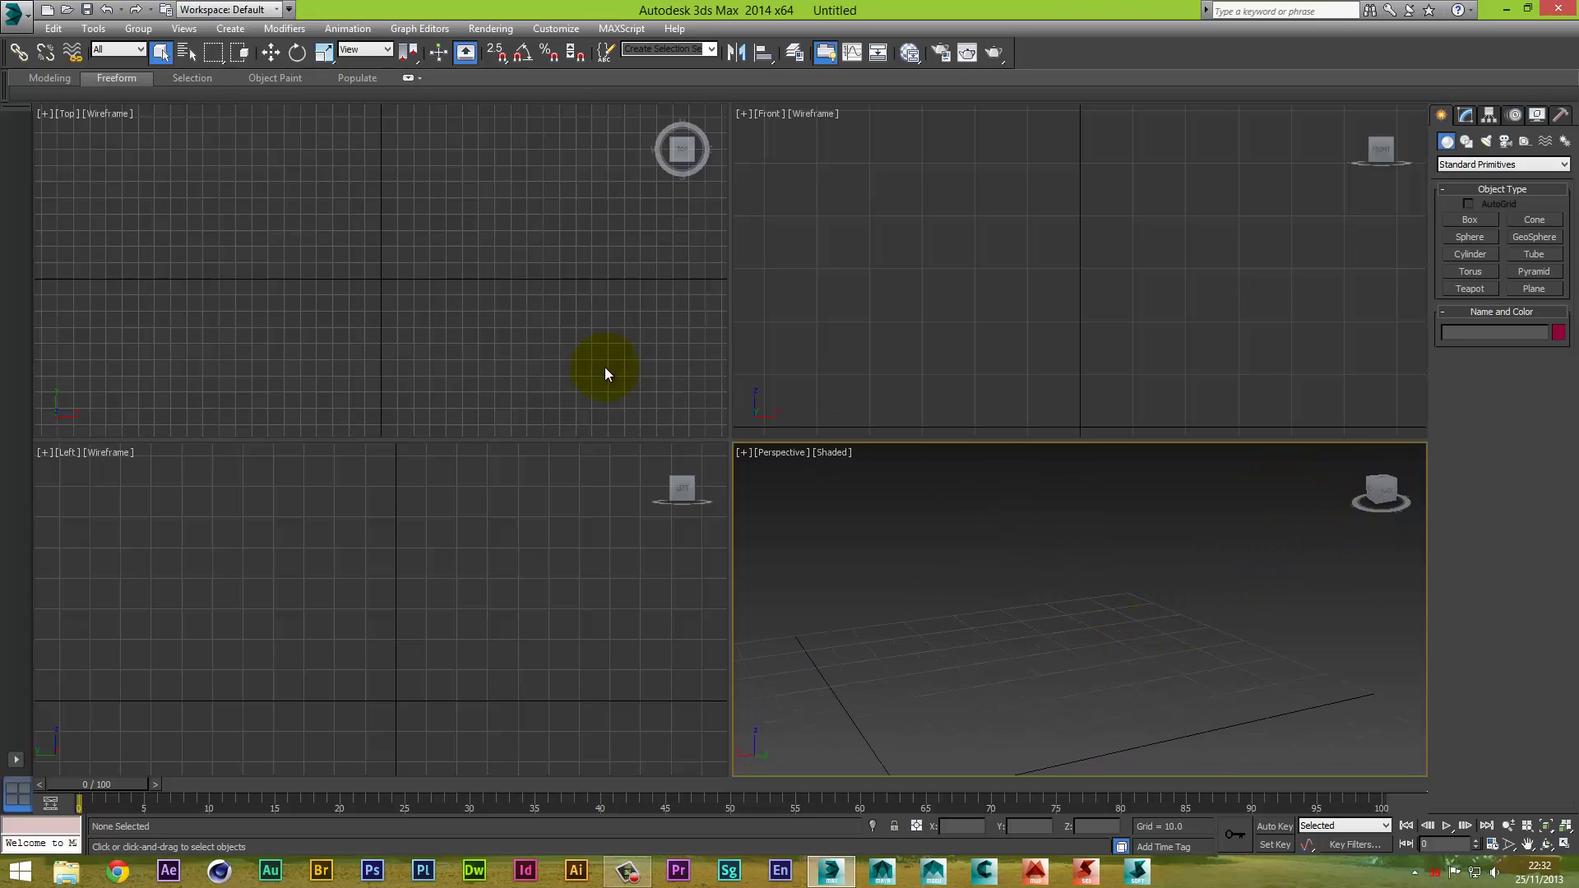
Open the scene file bmw 7 and view the car model from both front sides
click(15, 12)
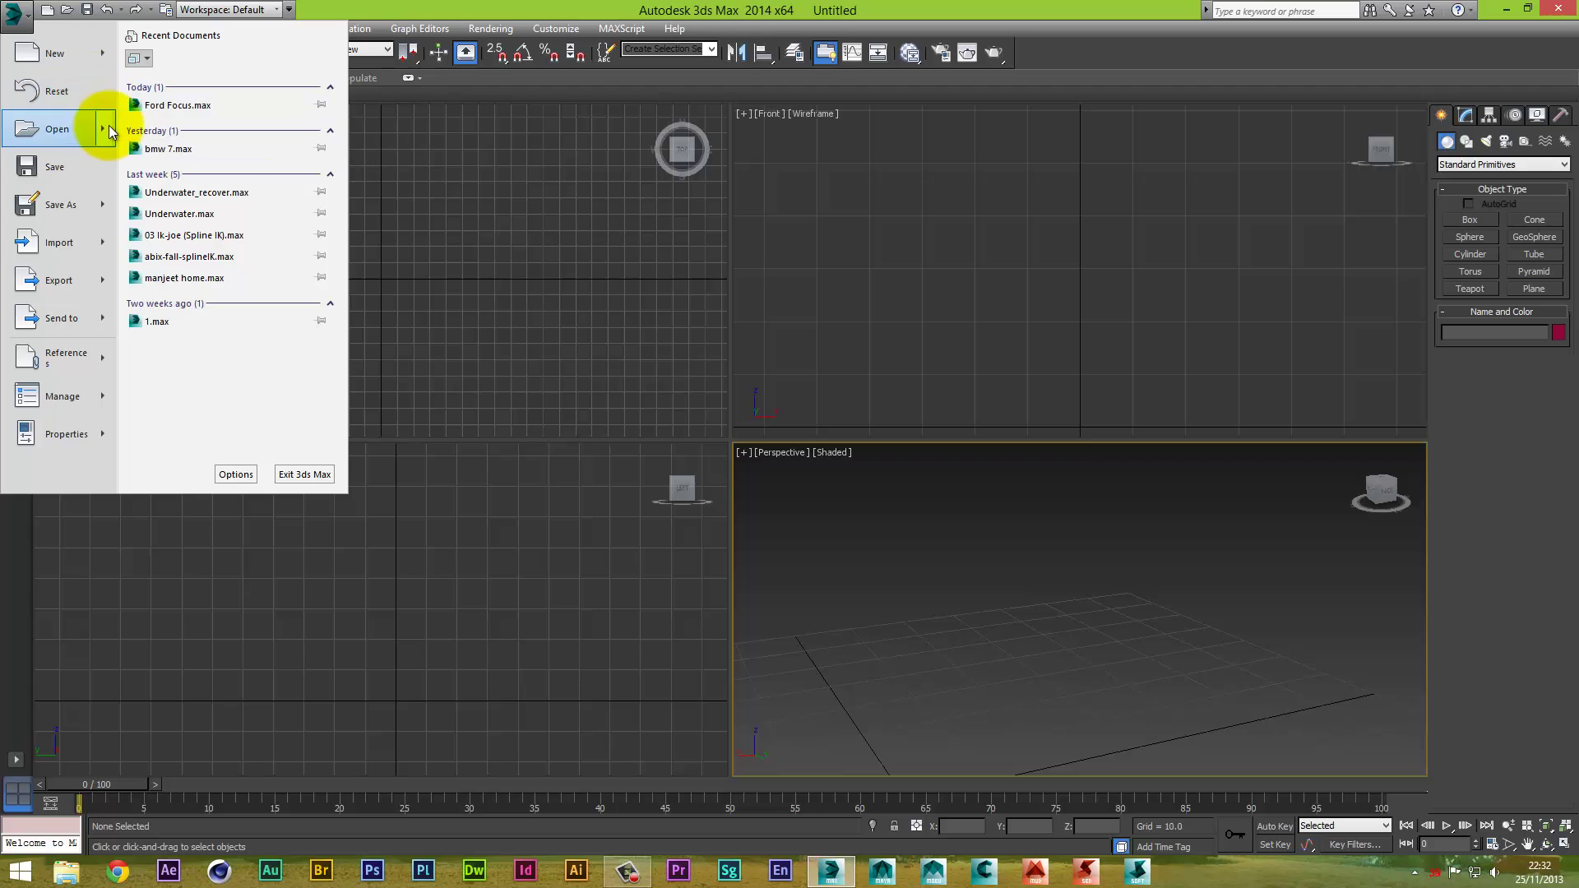
mouse_move(106, 125)
click(179, 82)
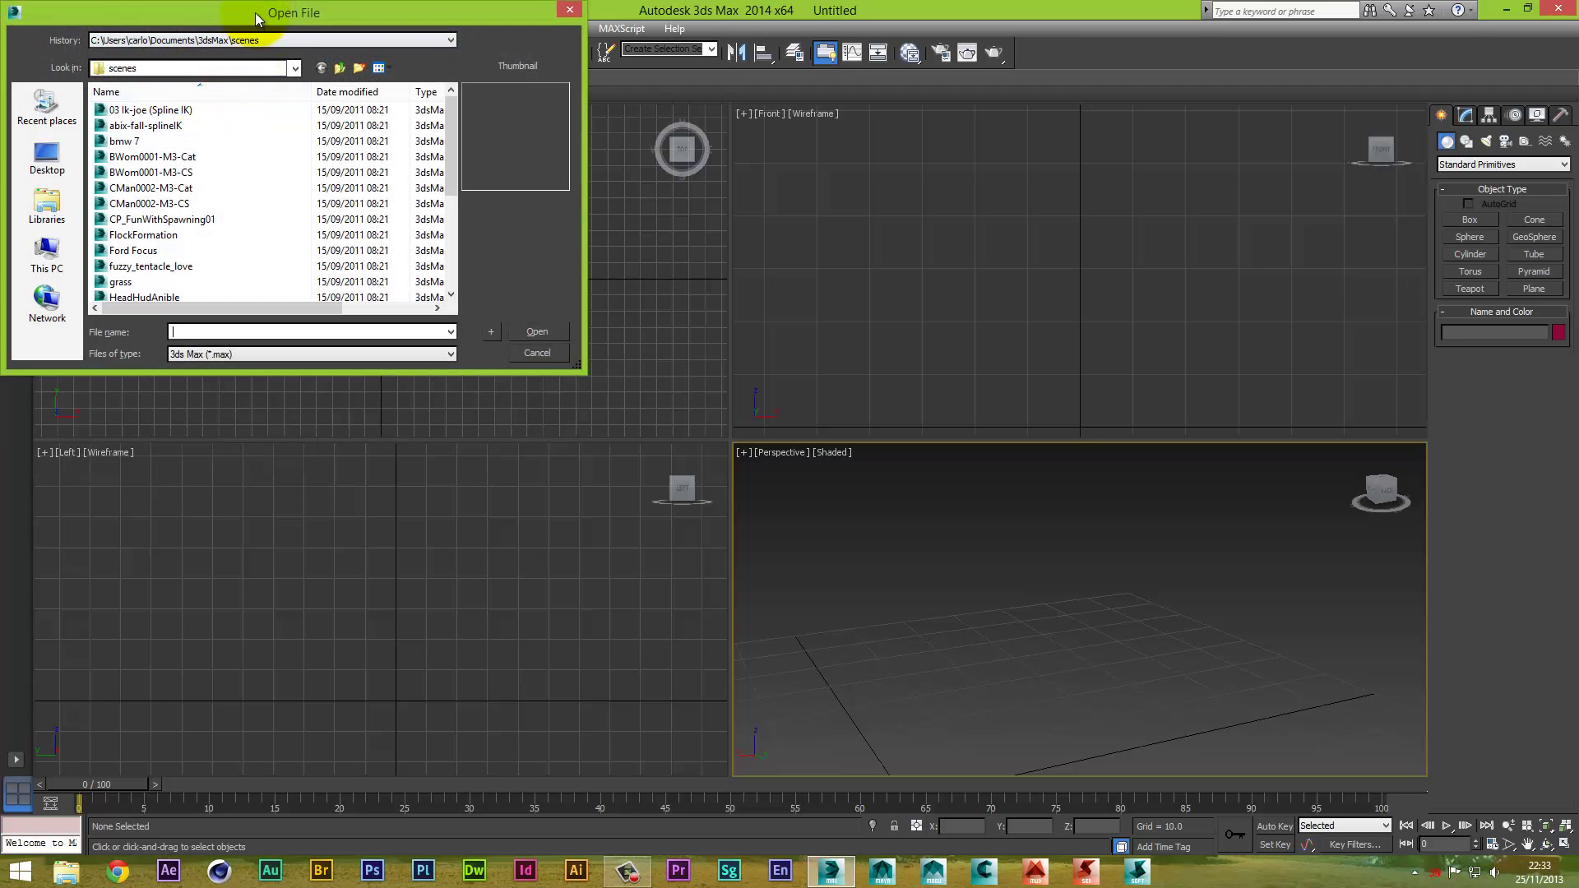
double_click(174, 208)
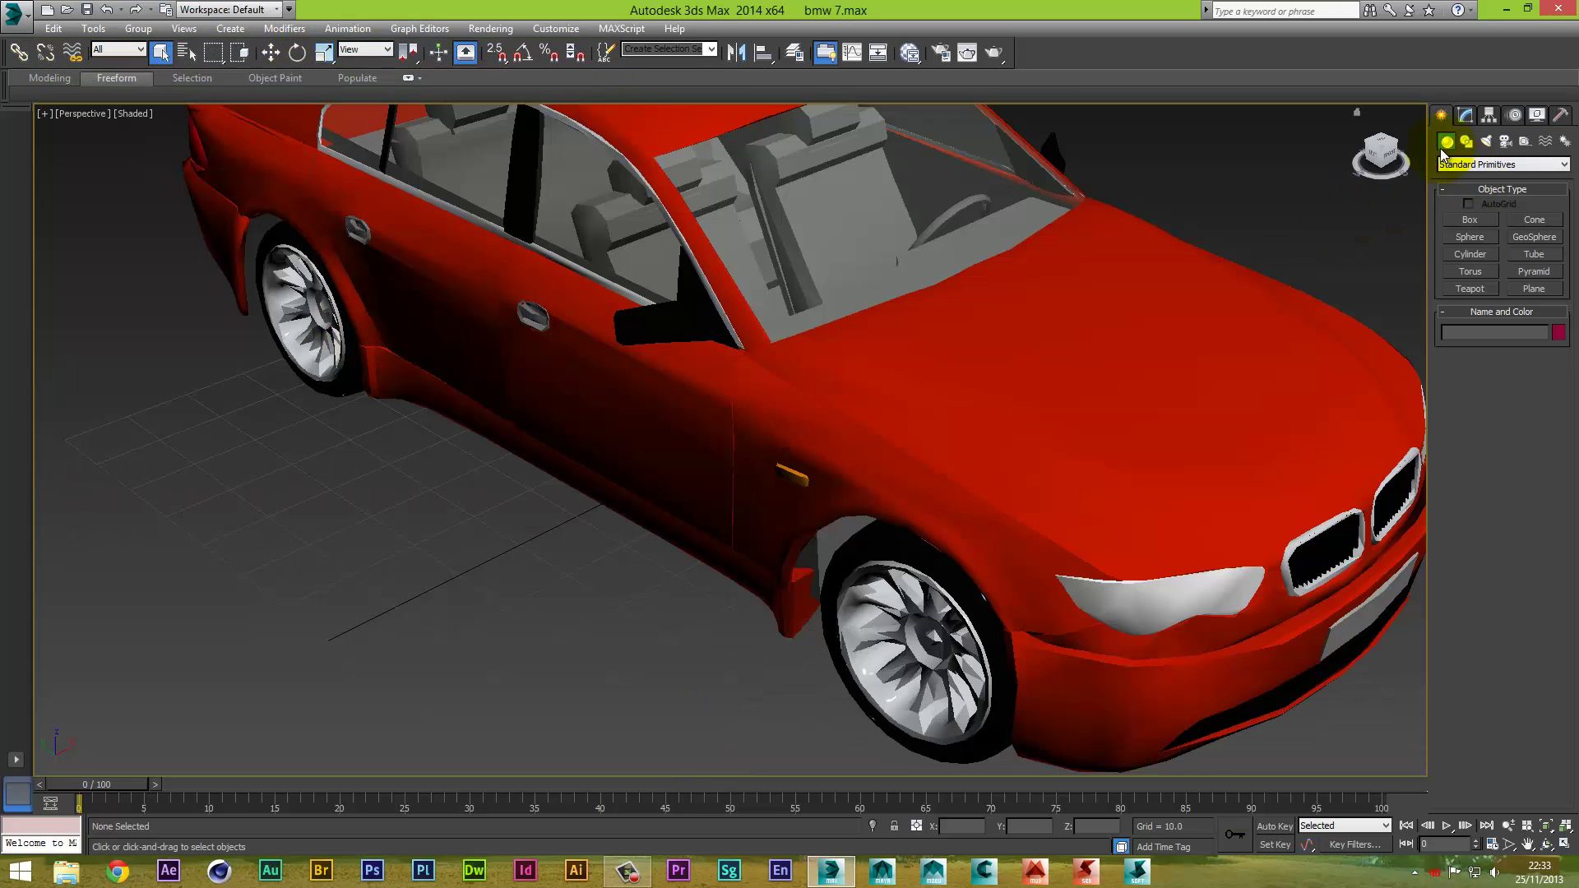
drag(1396, 160, 1150, 157)
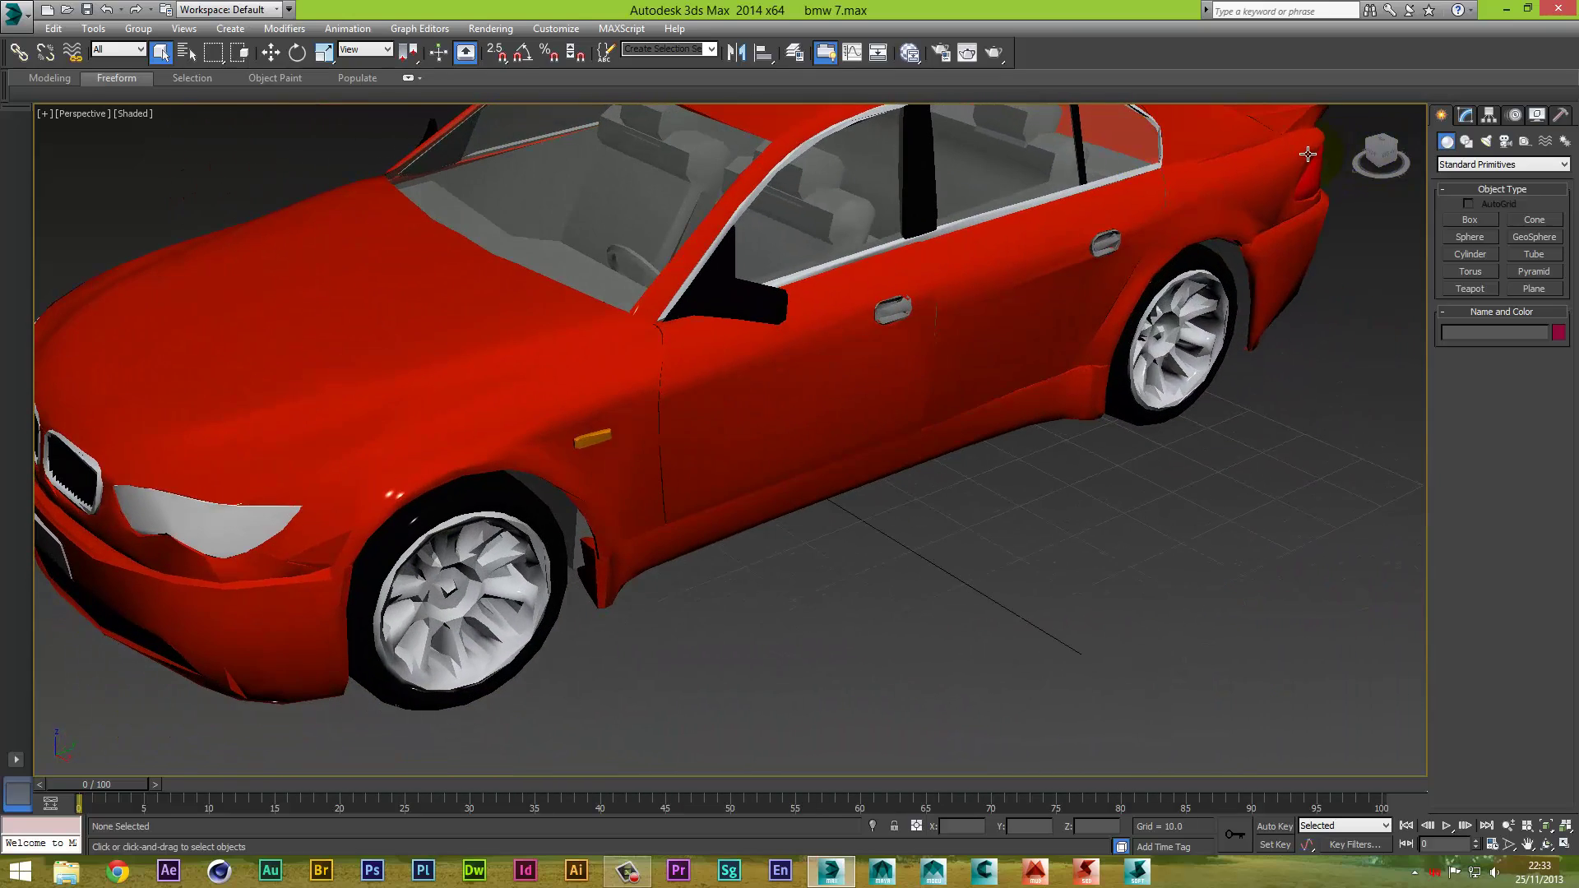
mouse_move(1388, 160)
mouse_down()
mouse_move(1370, 143)
mouse_move(1380, 163)
mouse_up()
alt+middle_drag(48, 151, 199, 157)
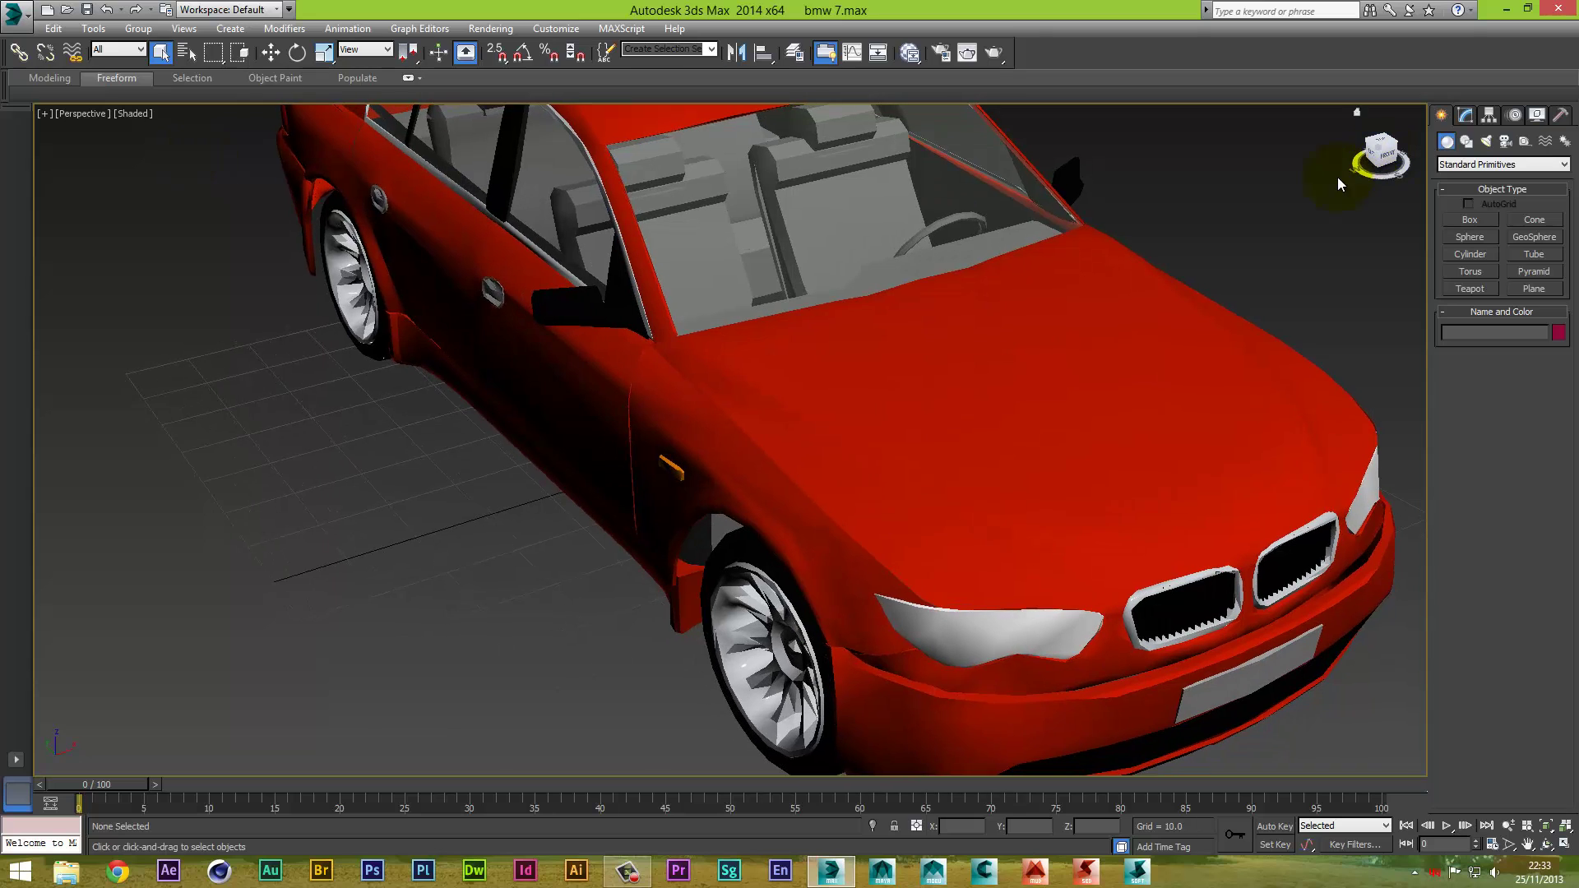
drag(1375, 156, 1182, 145)
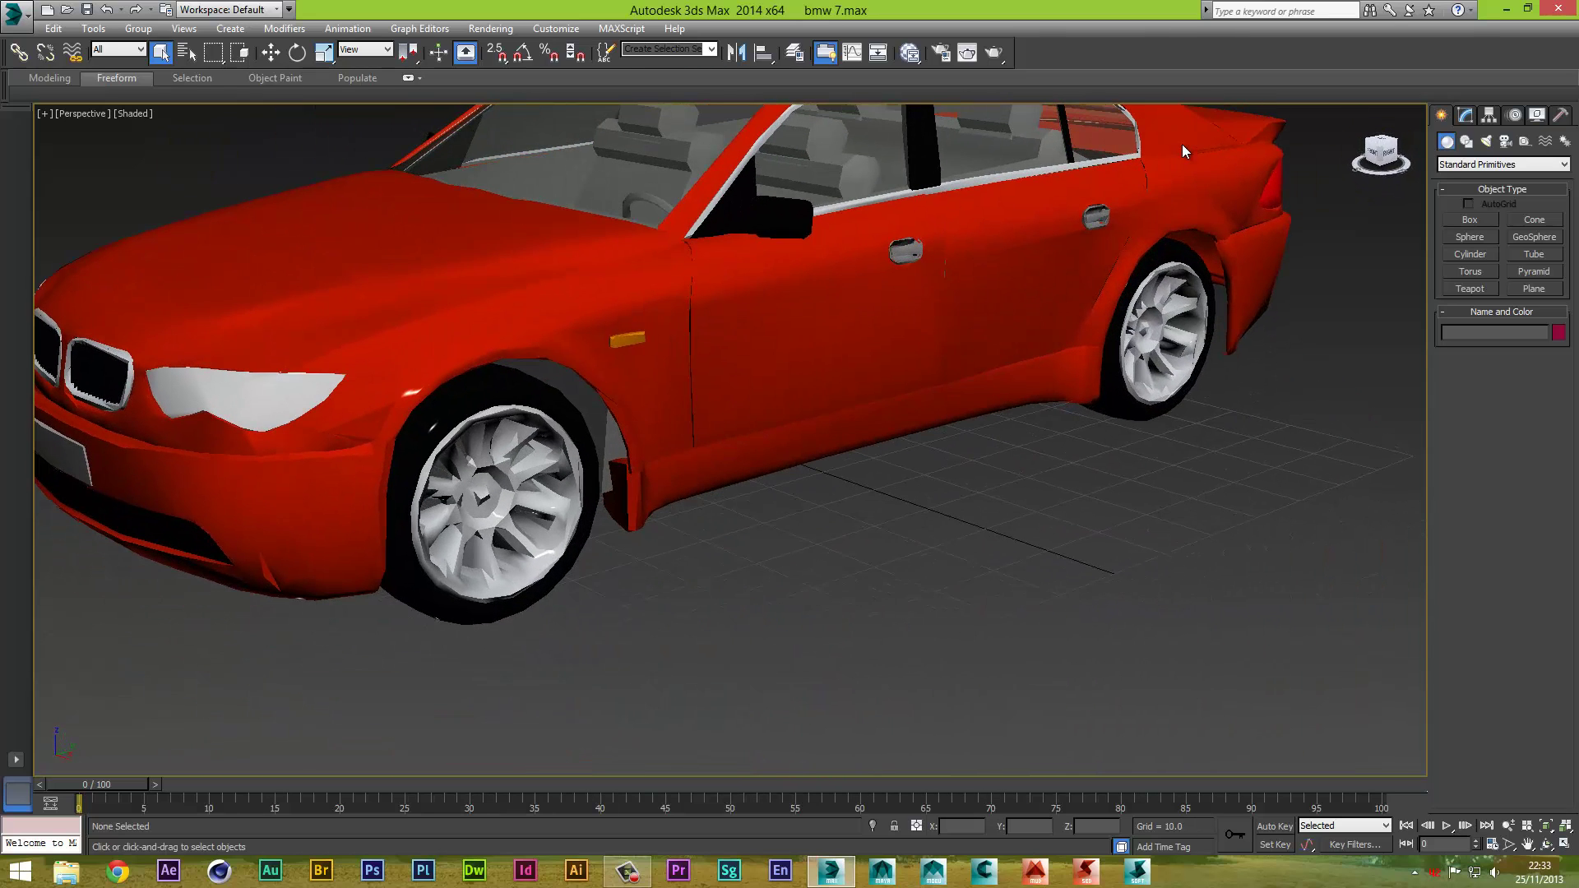
click(26, 20)
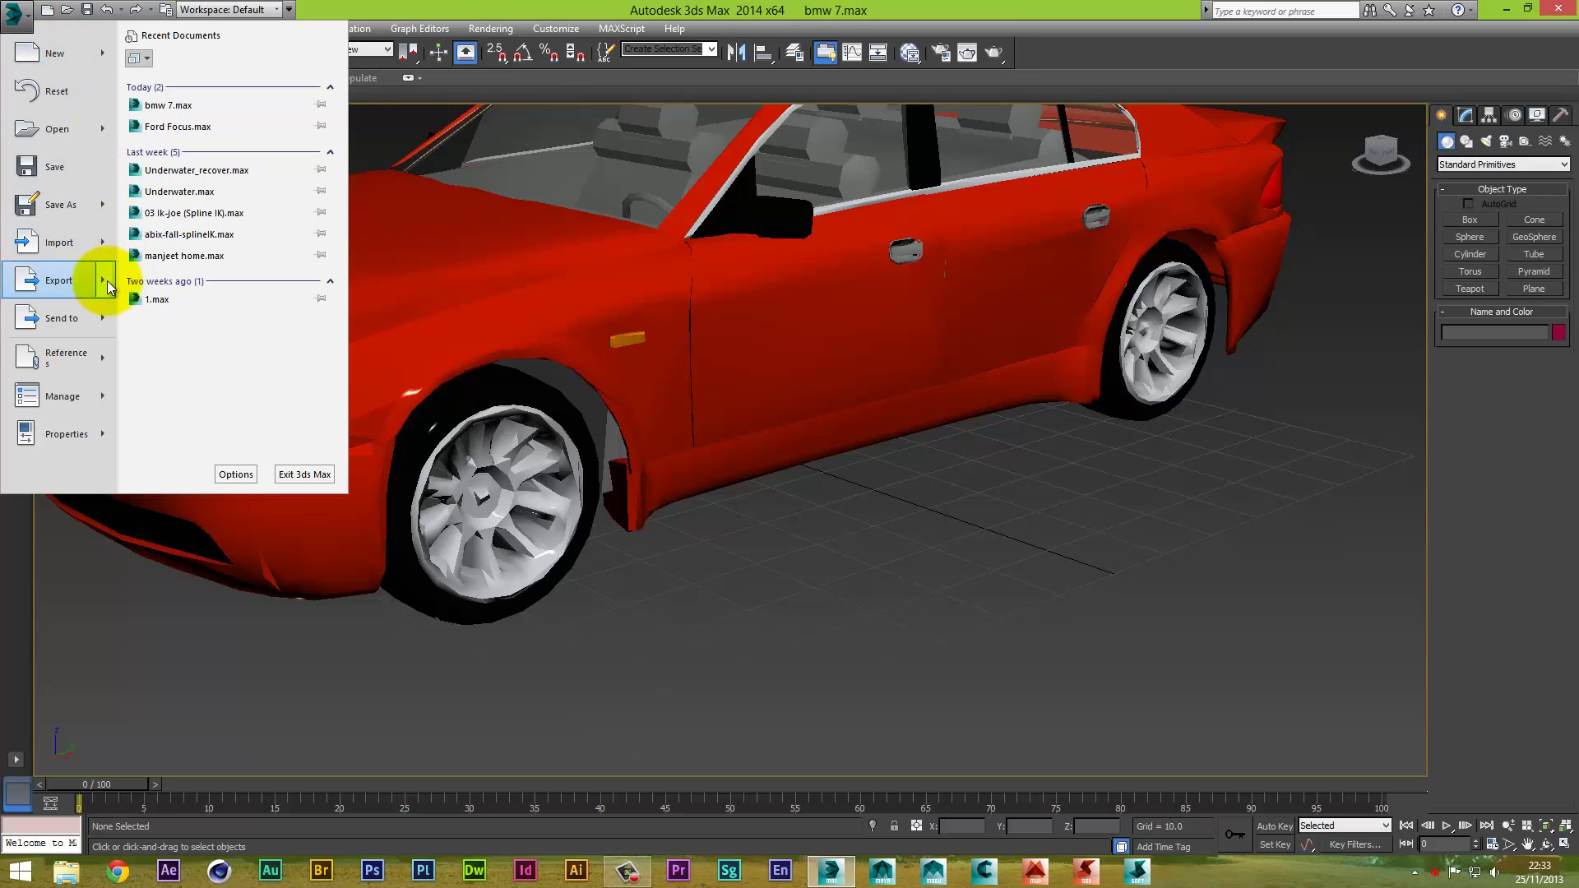
mouse_move(107, 280)
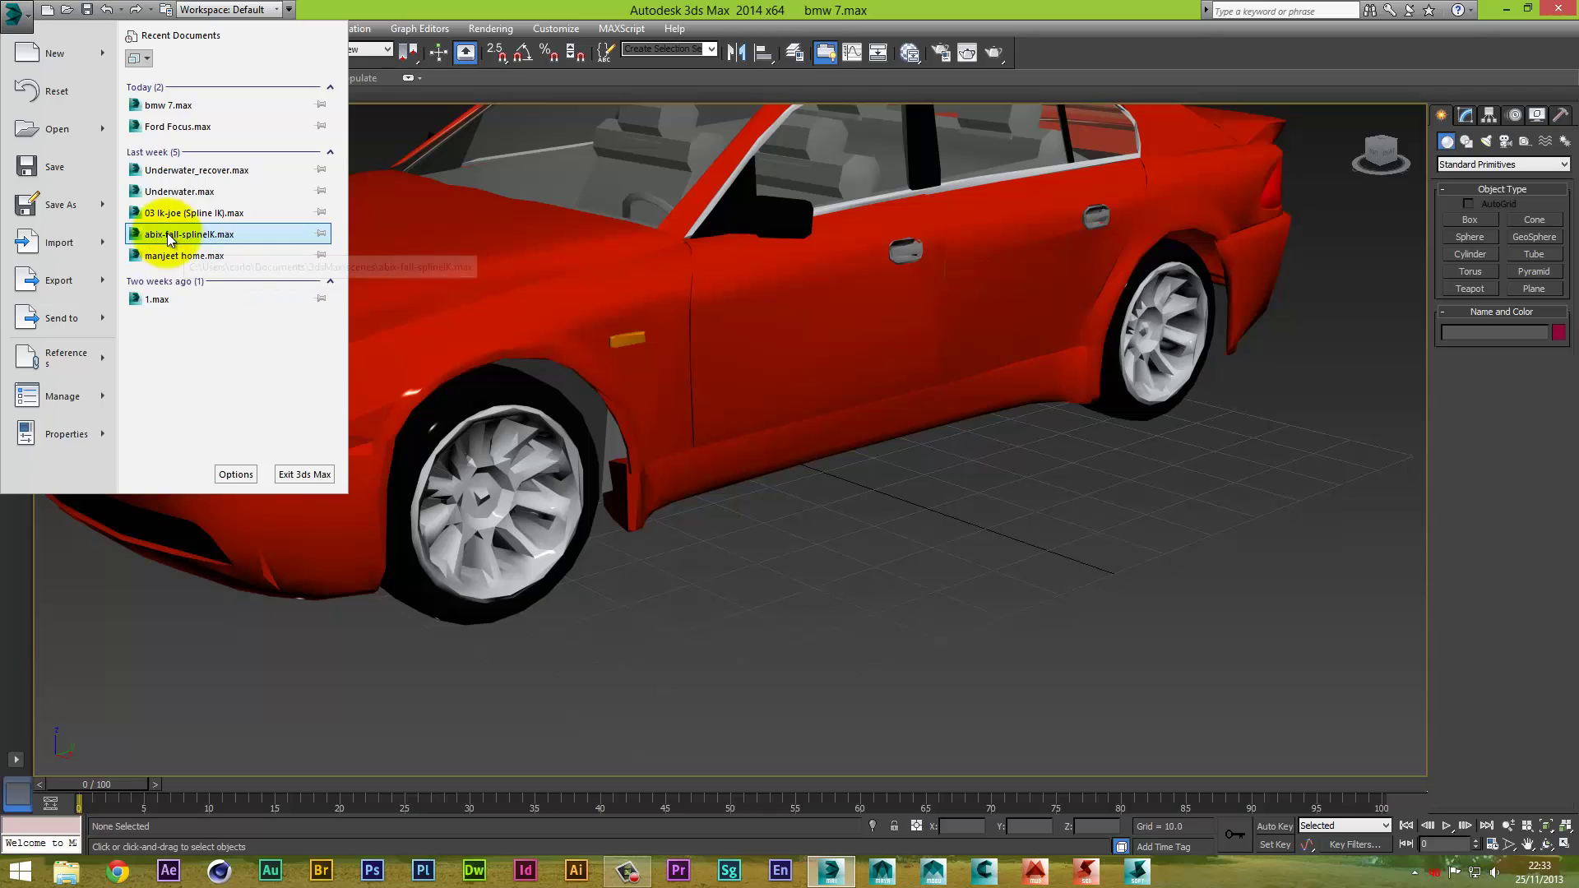
mouse_move(102, 131)
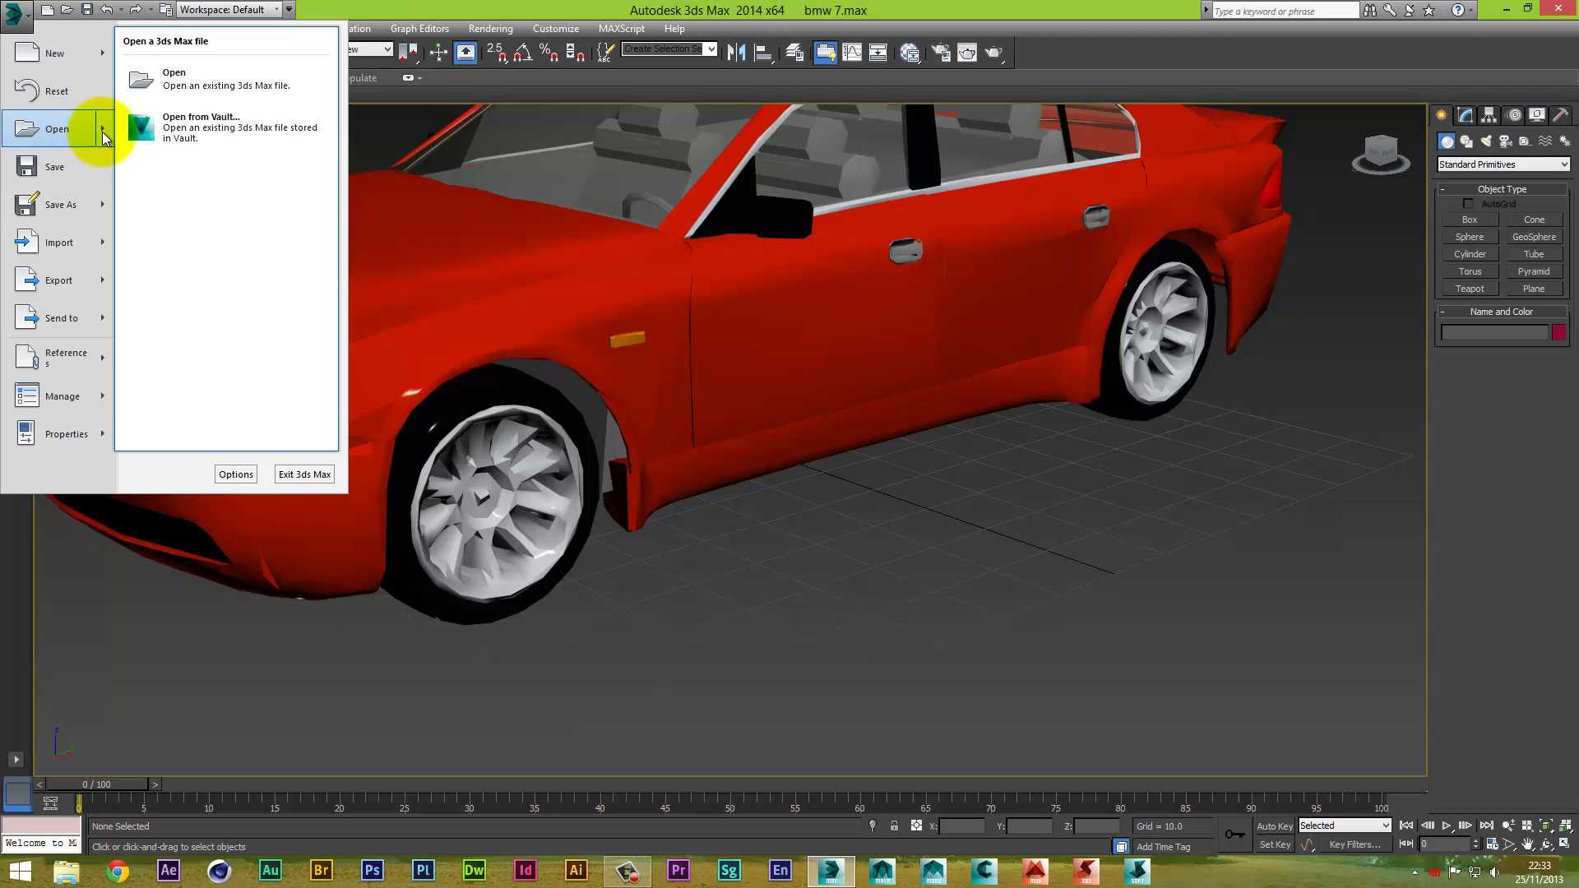
click(190, 128)
click(893, 494)
Open the scene file BWom0001-M3-Cat and adopt the file's unit scale
click(27, 18)
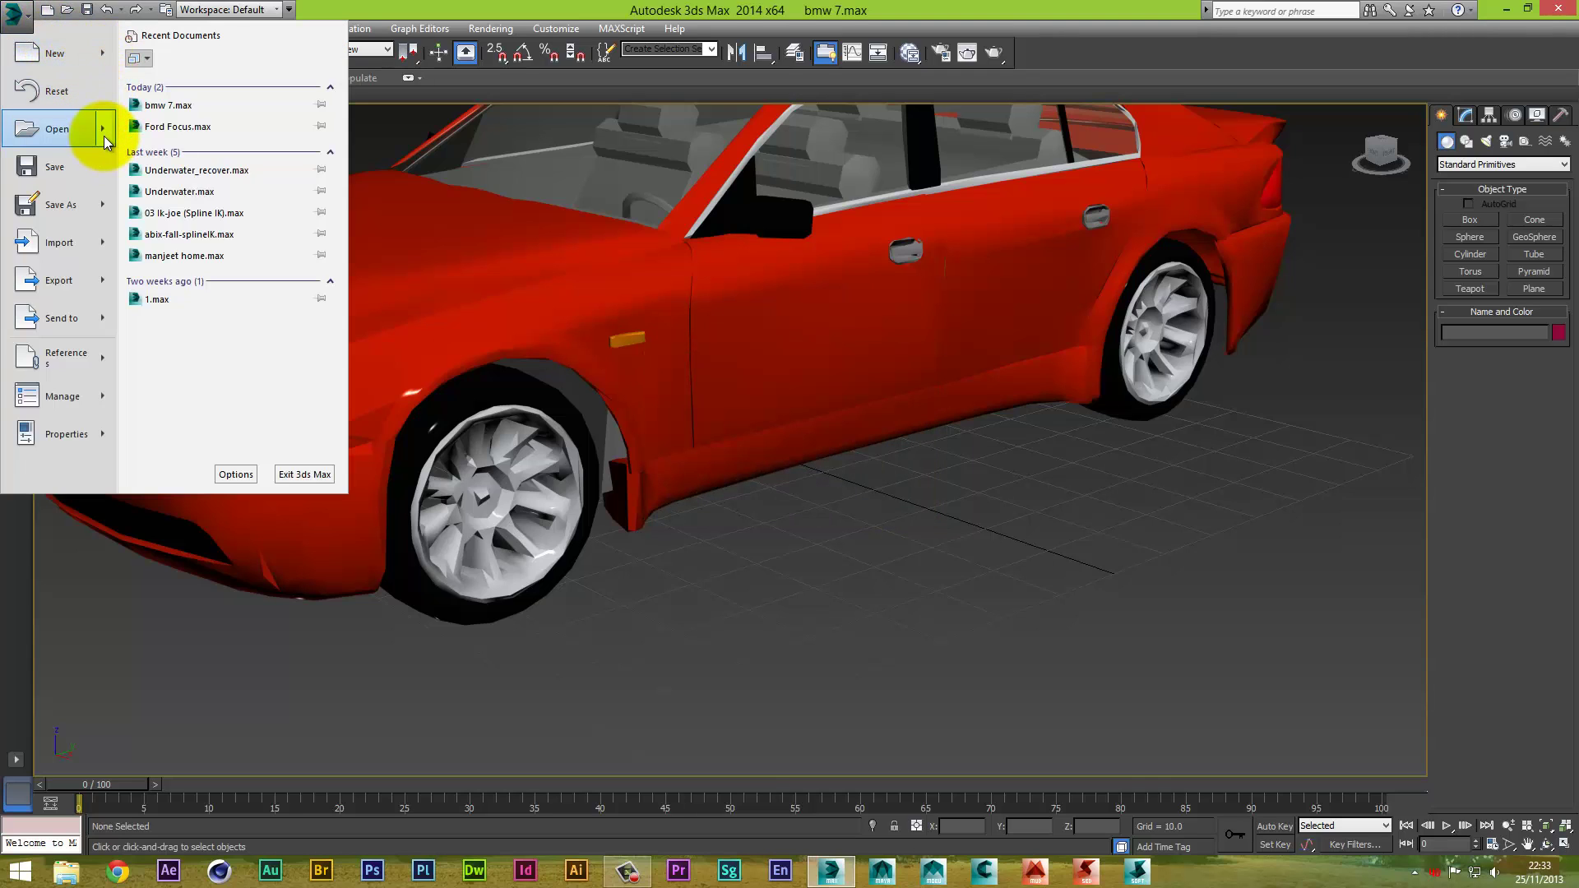
mouse_move(104, 136)
click(181, 83)
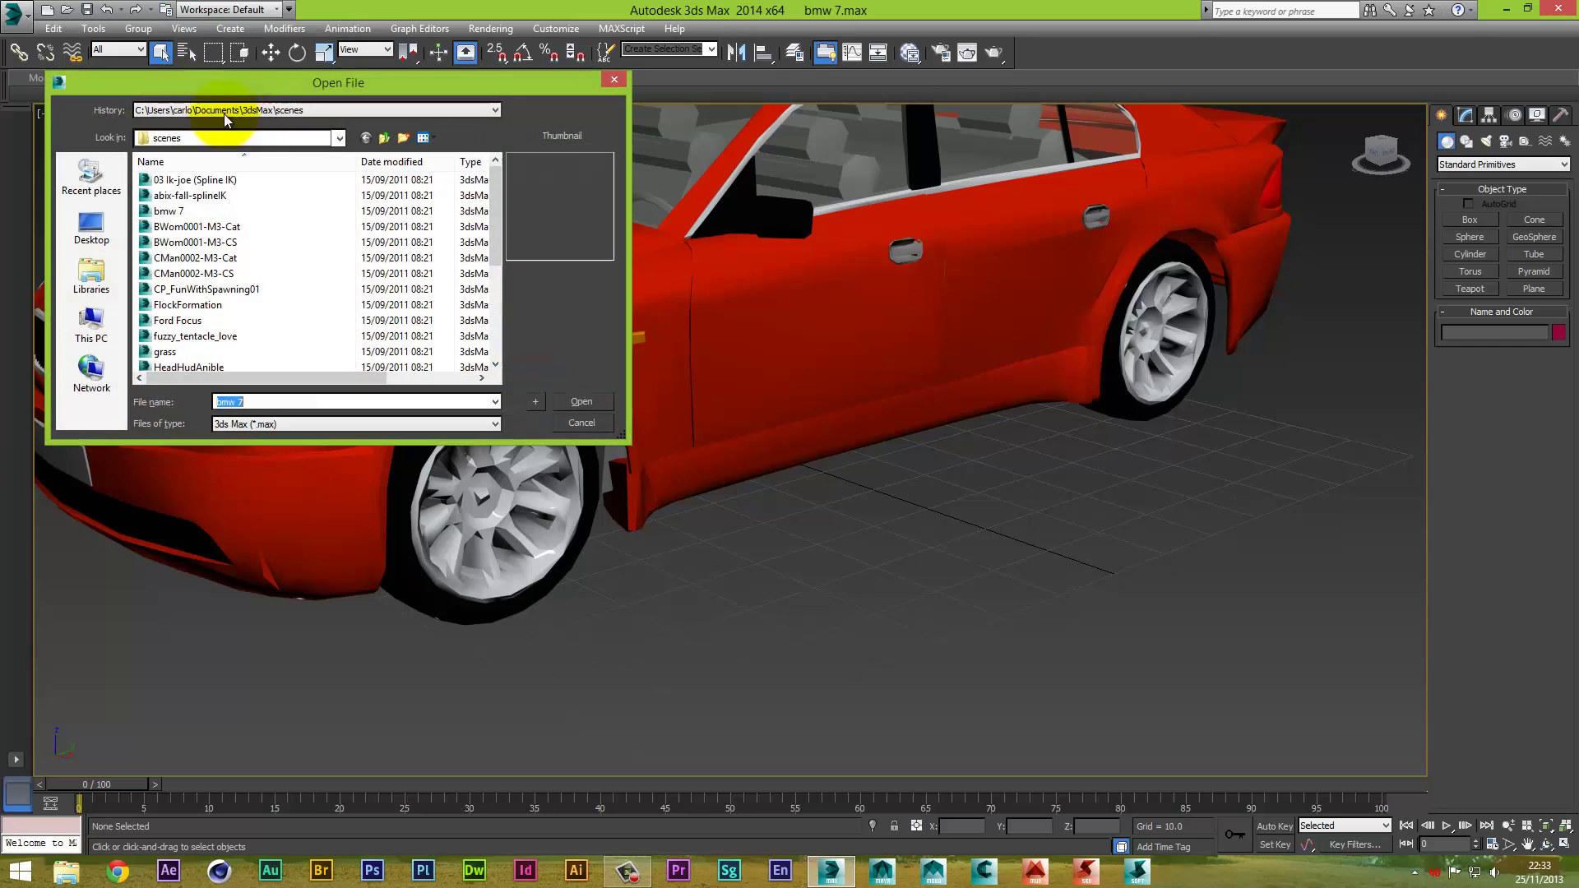
drag(249, 87, 365, 203)
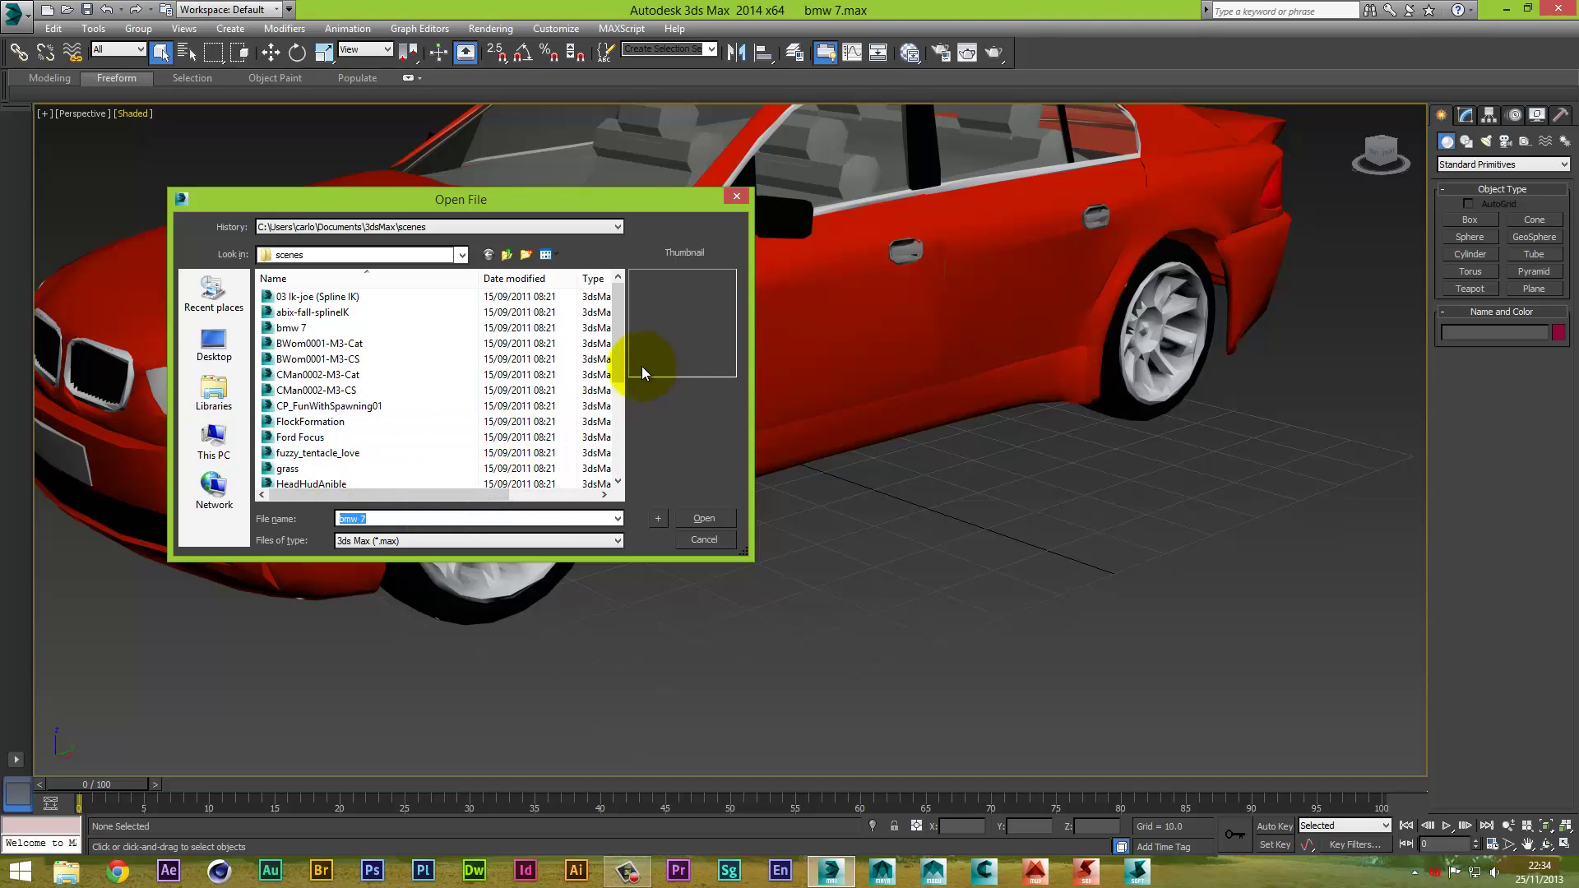
click(338, 346)
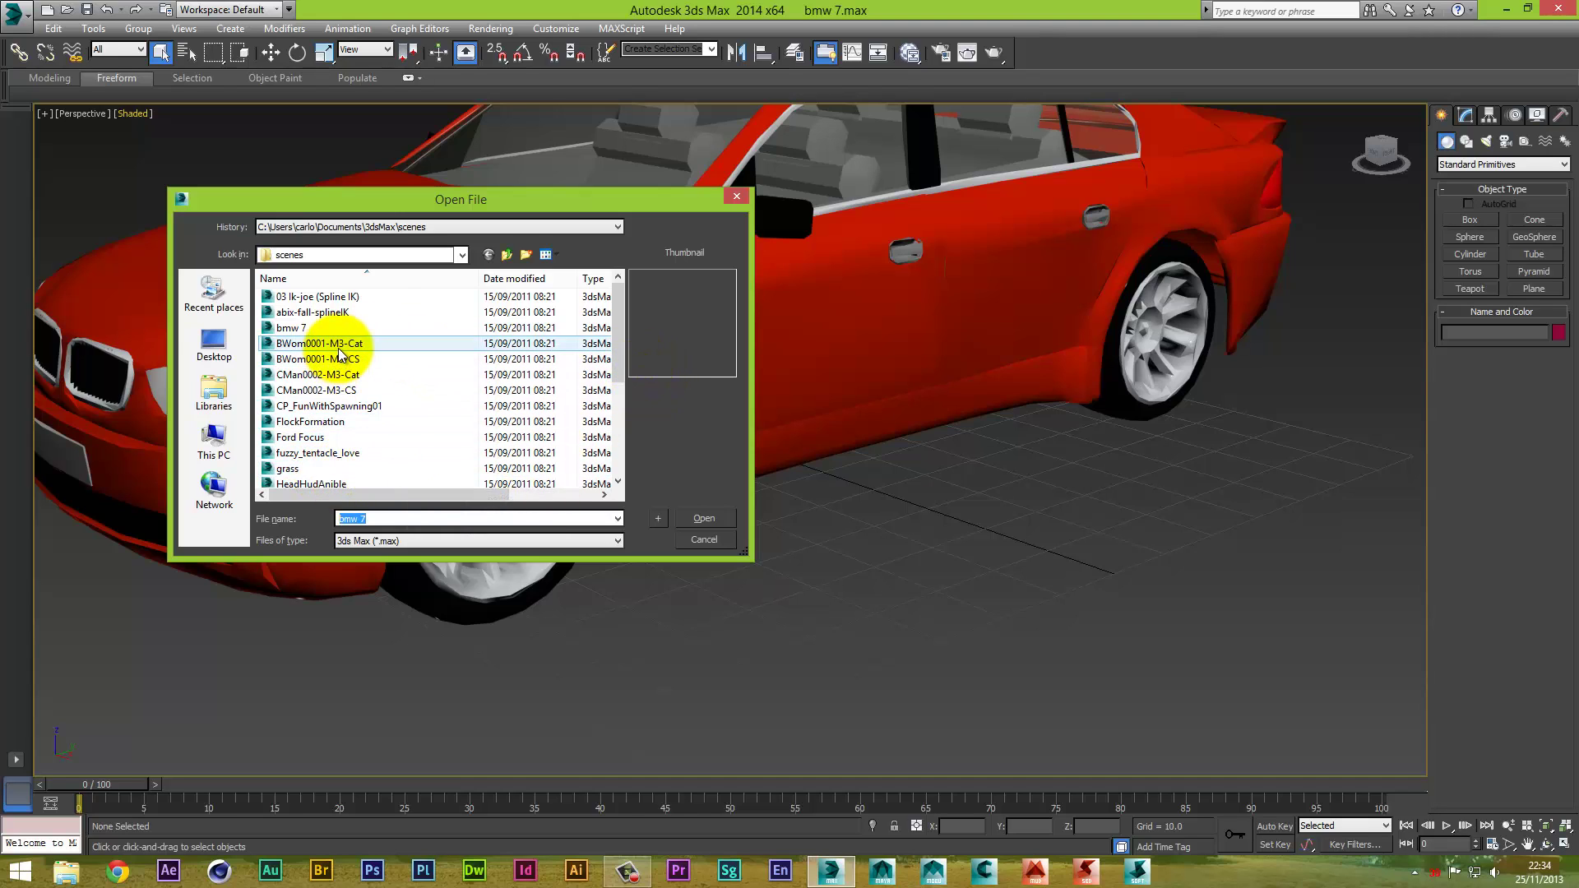
mouse_move(617, 359)
mouse_down()
mouse_move(617, 413)
mouse_move(614, 376)
mouse_up()
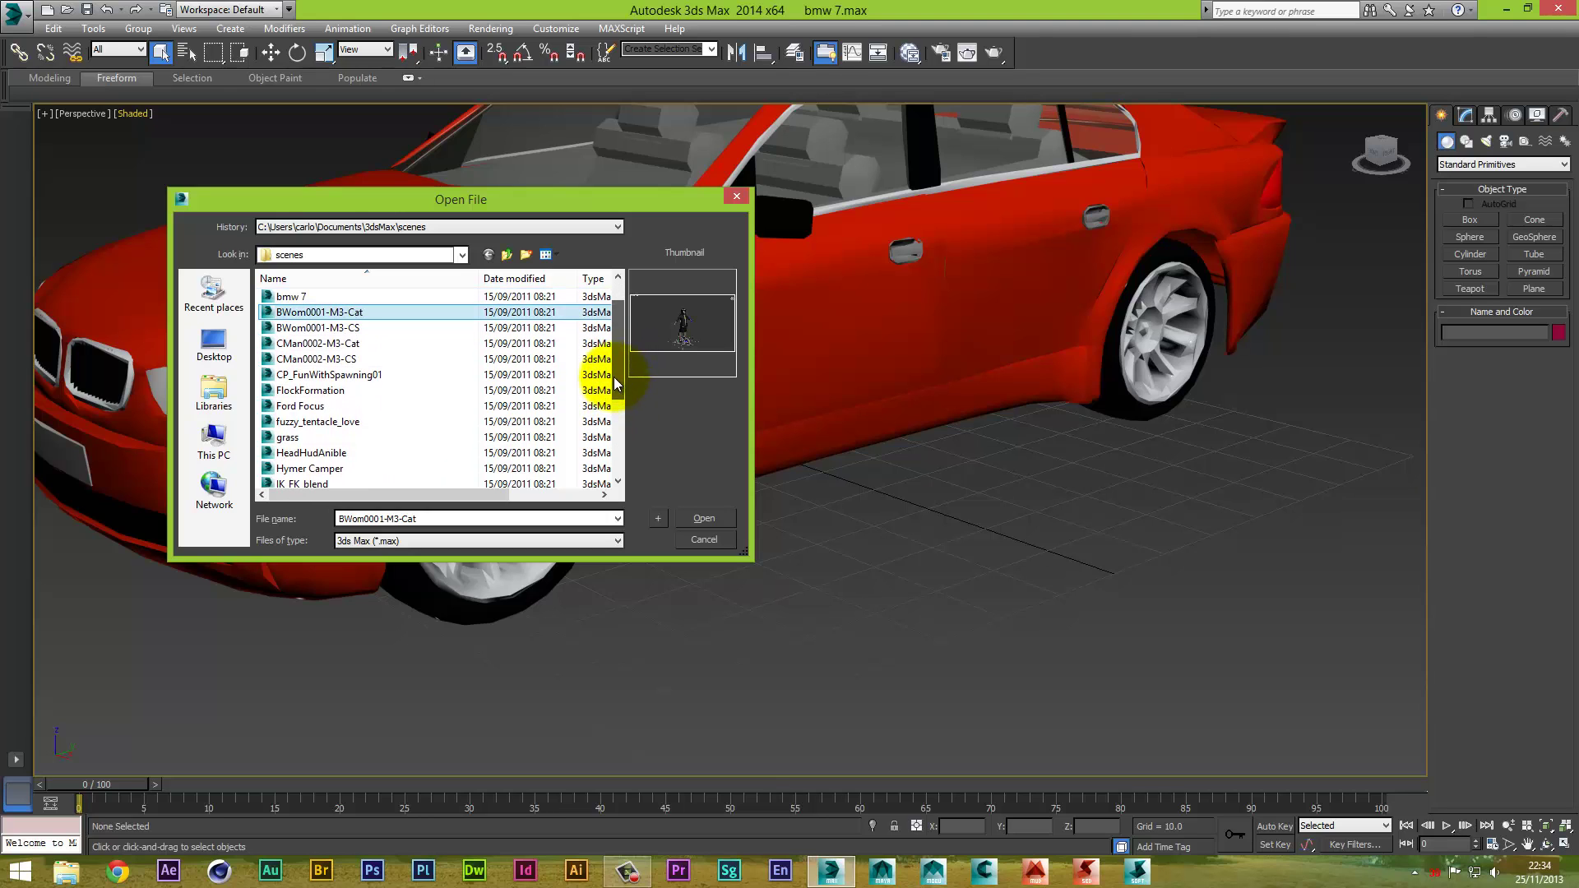
click(693, 516)
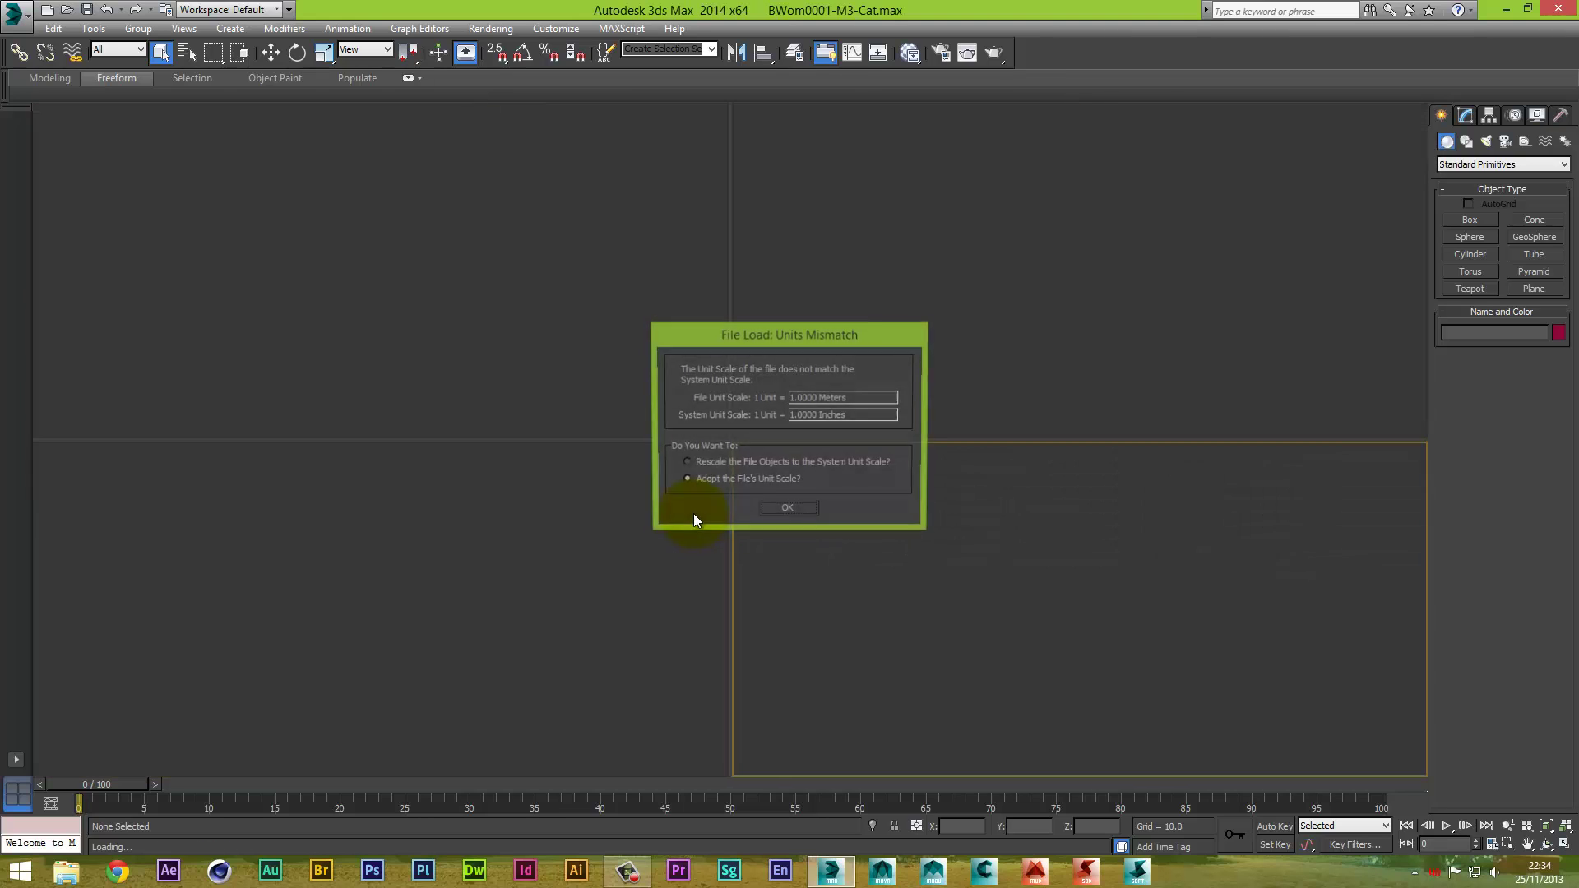
click(791, 510)
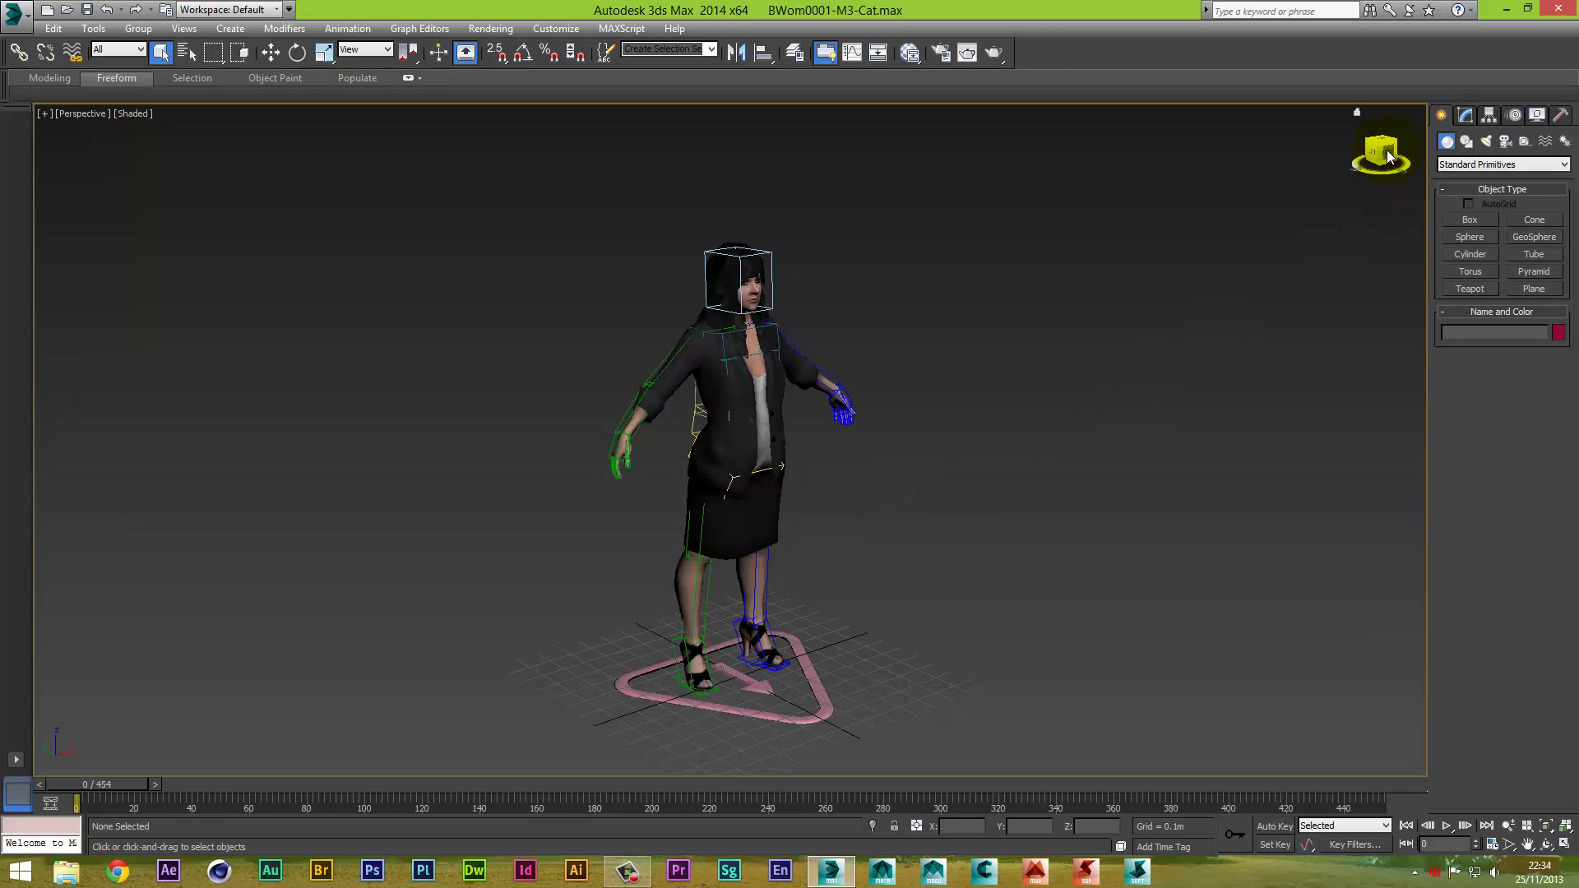
Try to move the distant woman character along the X axis
click(1388, 153)
alt+middle_drag(1414, 124, 1253, 162)
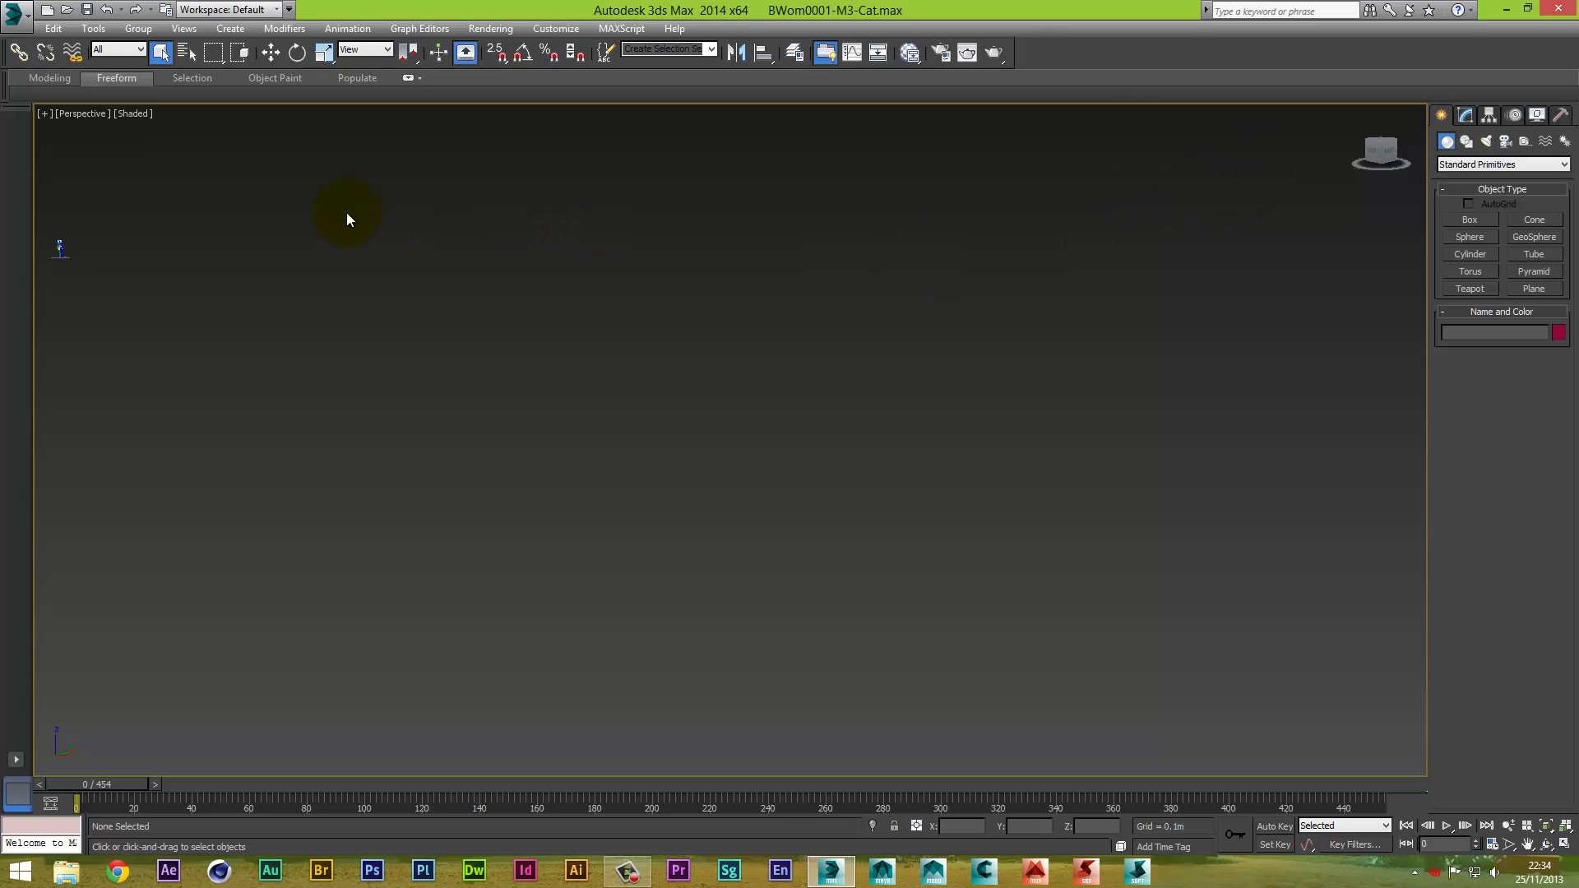
click(270, 53)
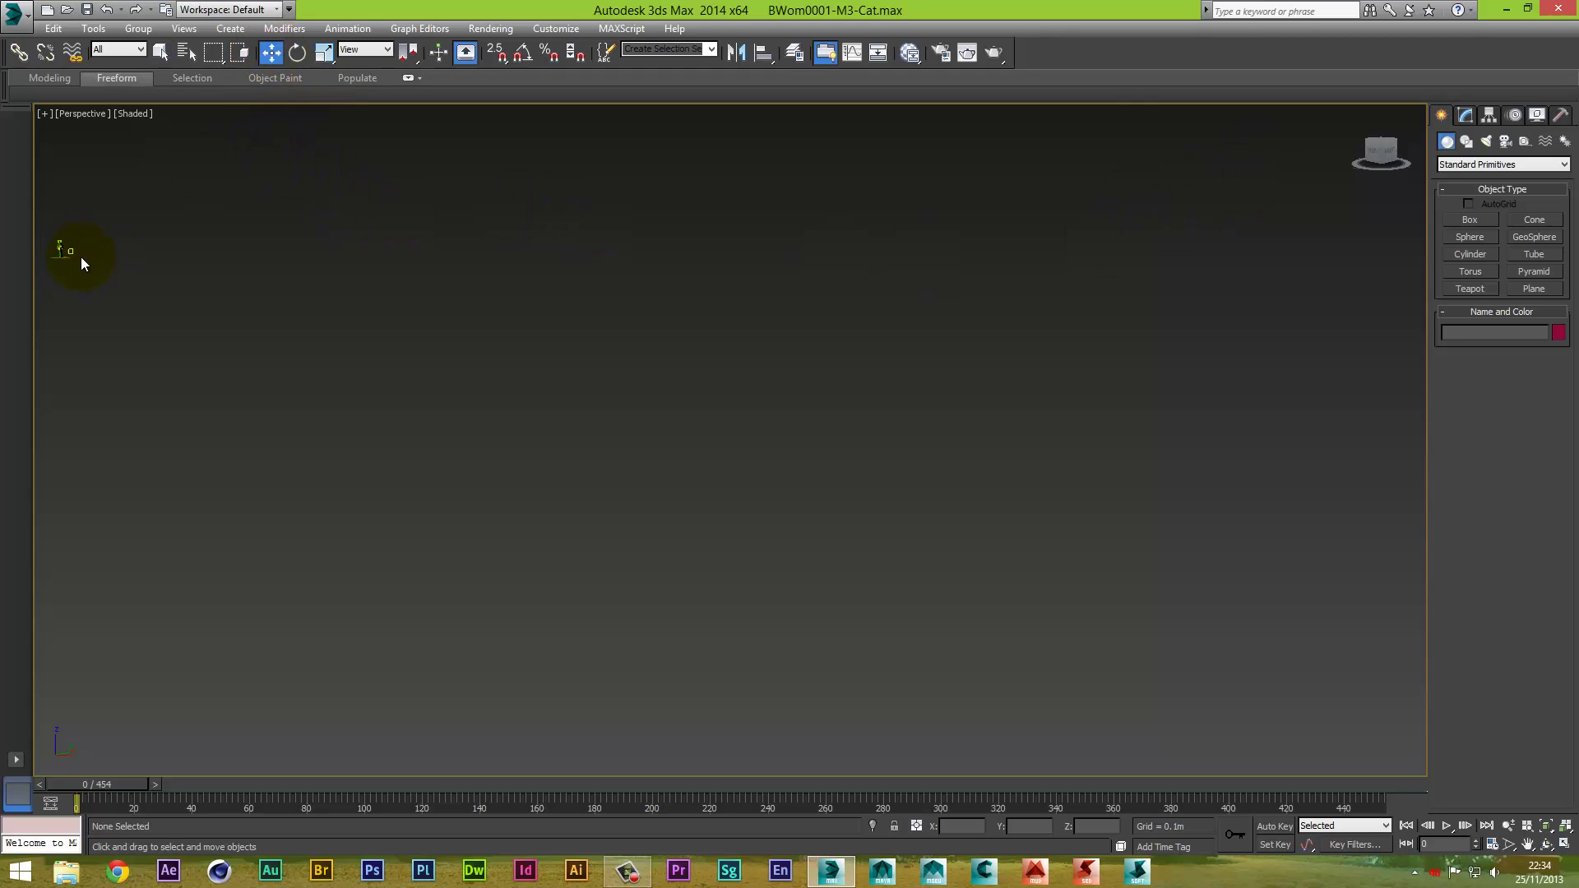
click(66, 248)
drag(95, 247, 601, 344)
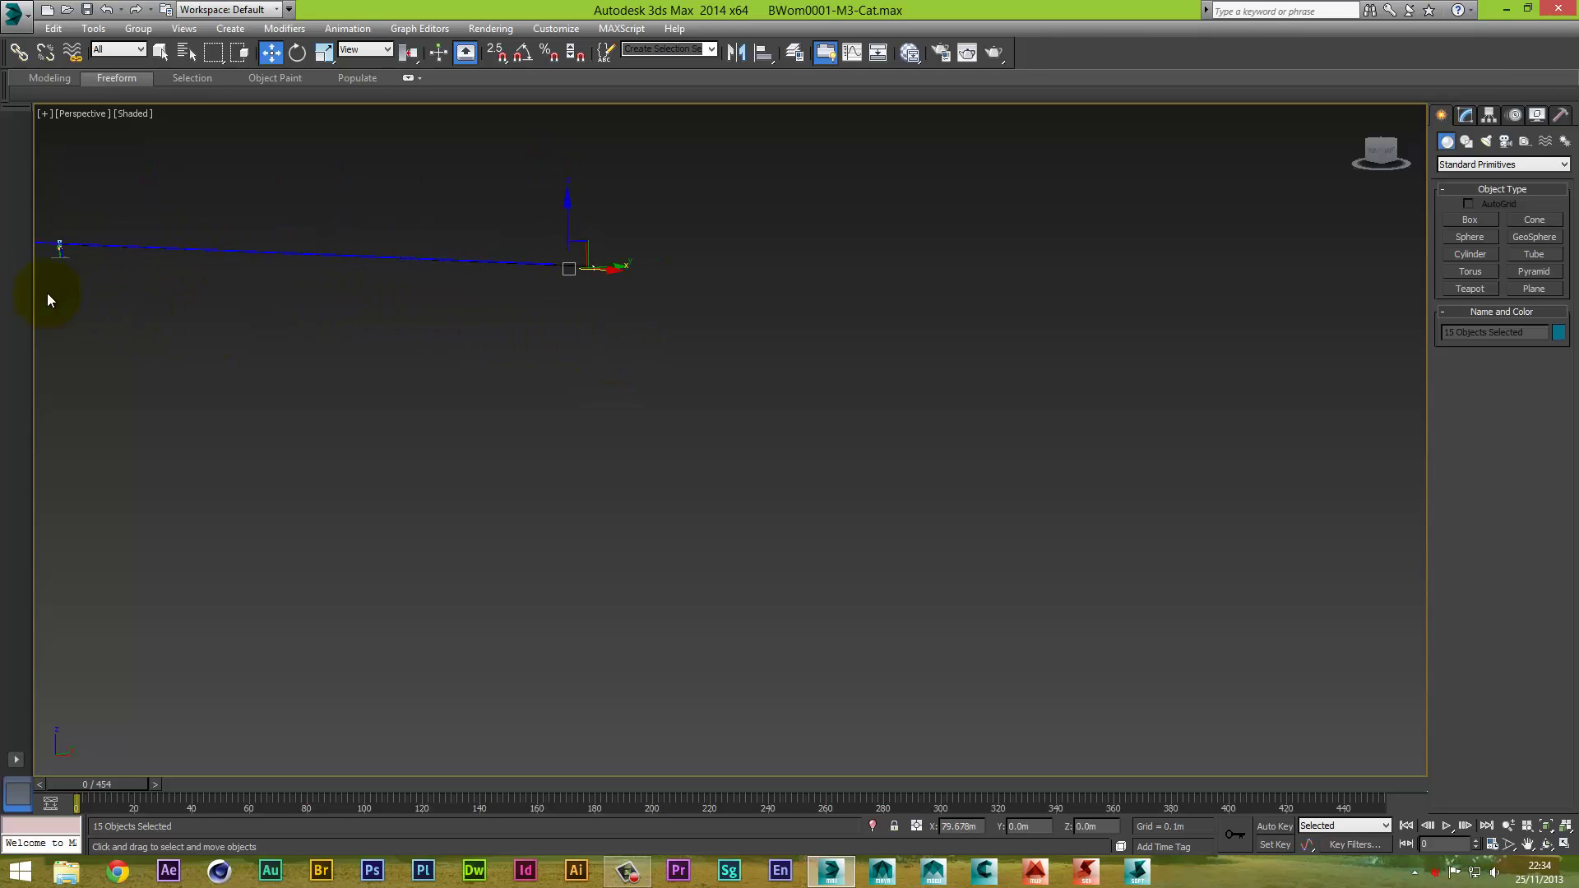
Select all parts of the woman character and her rig together and reposition them along X, downward on Z and along Y
drag(43, 220, 82, 272)
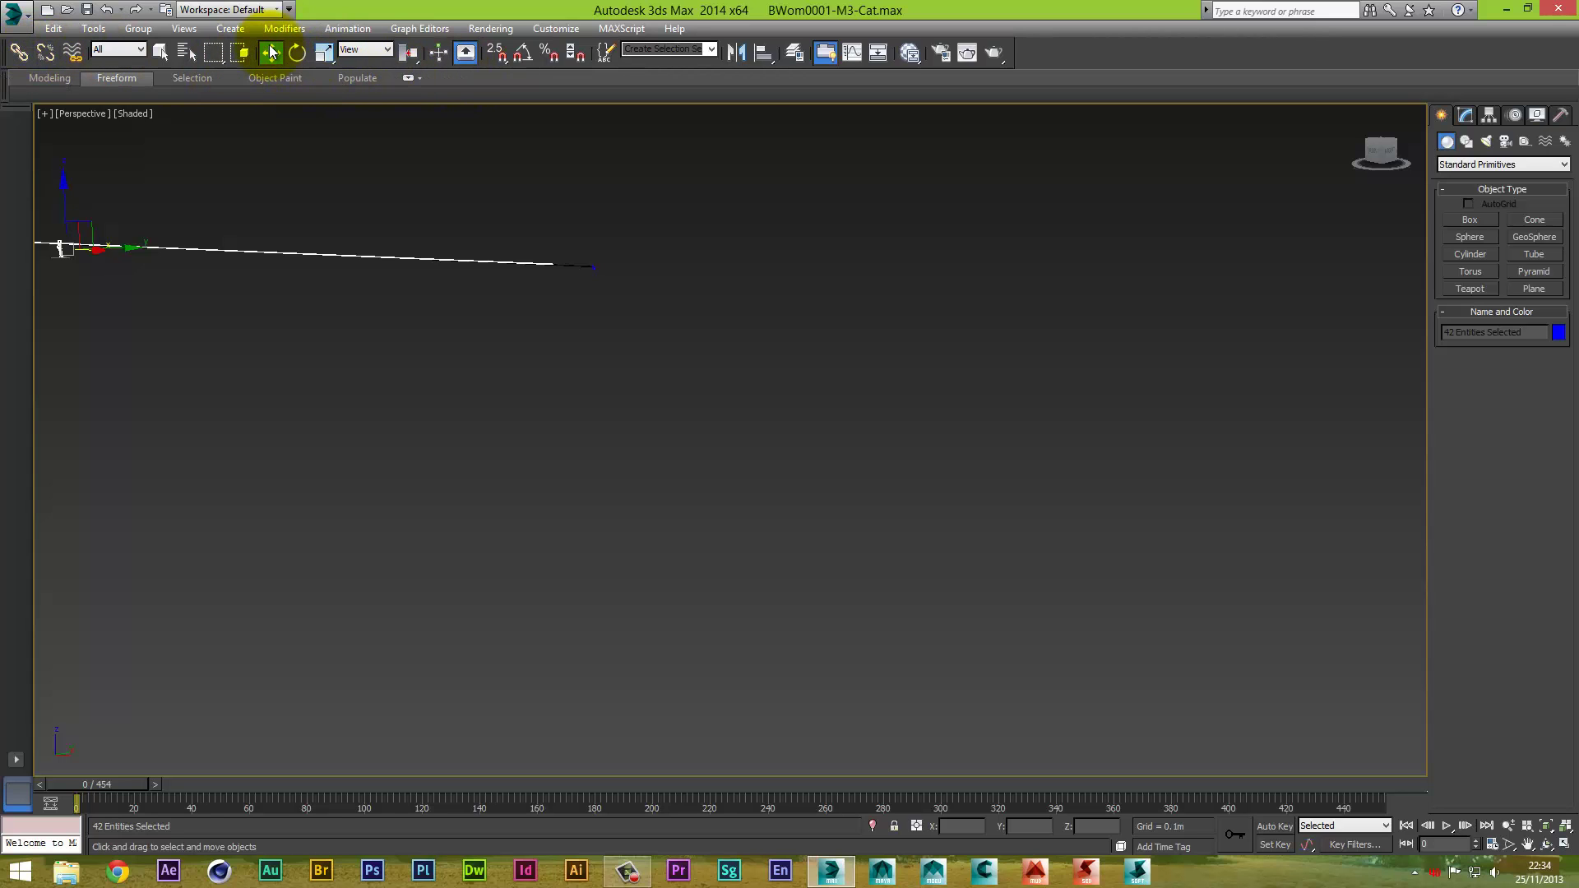
drag(100, 249, 635, 289)
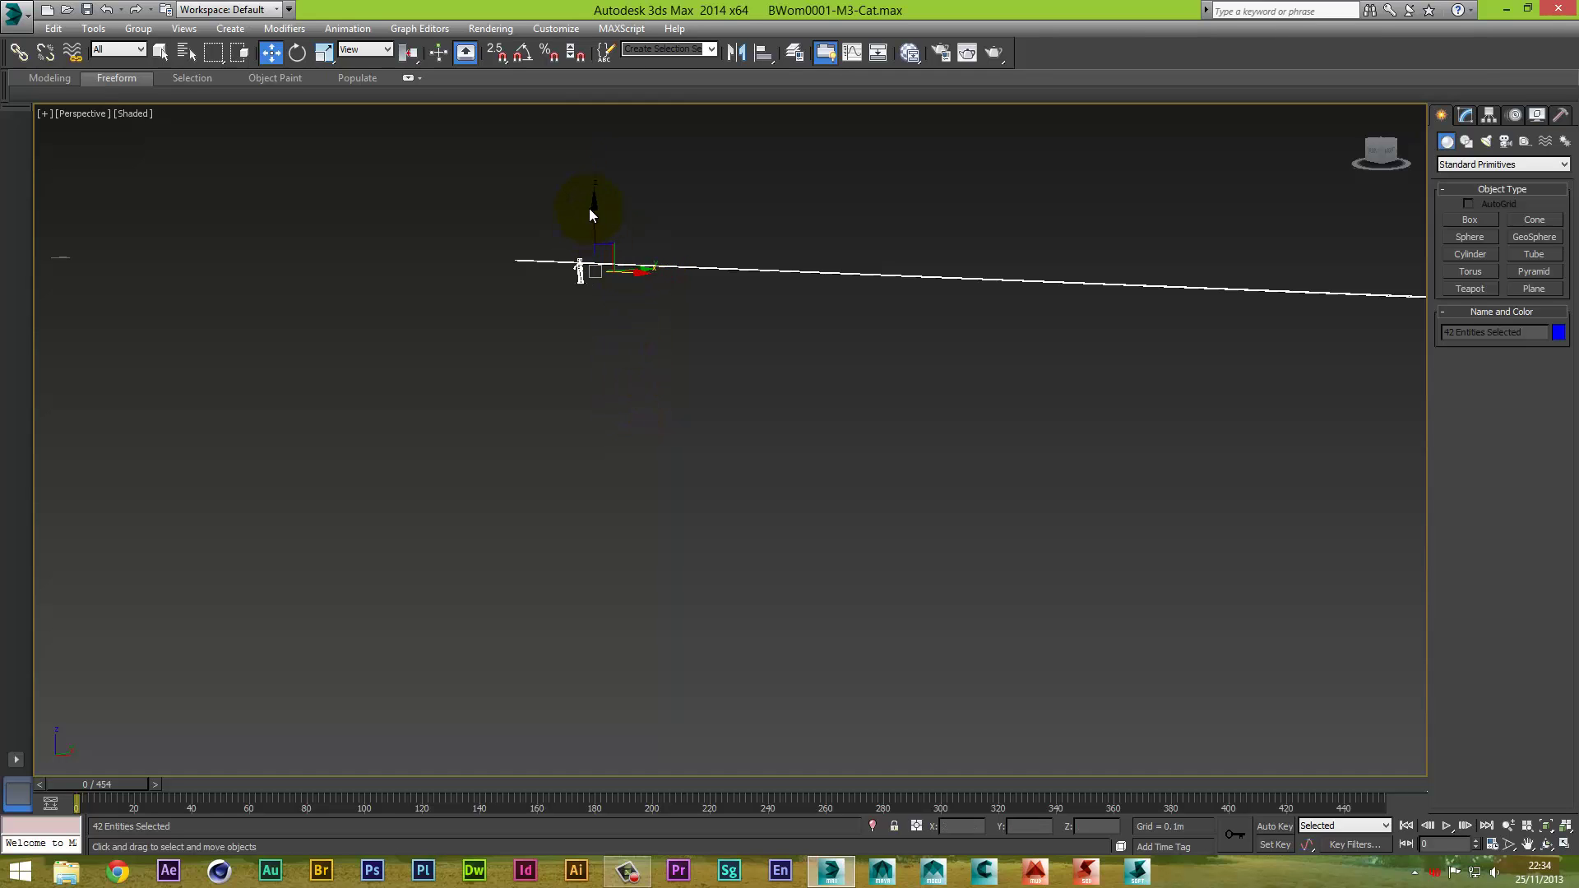
drag(594, 205, 601, 242)
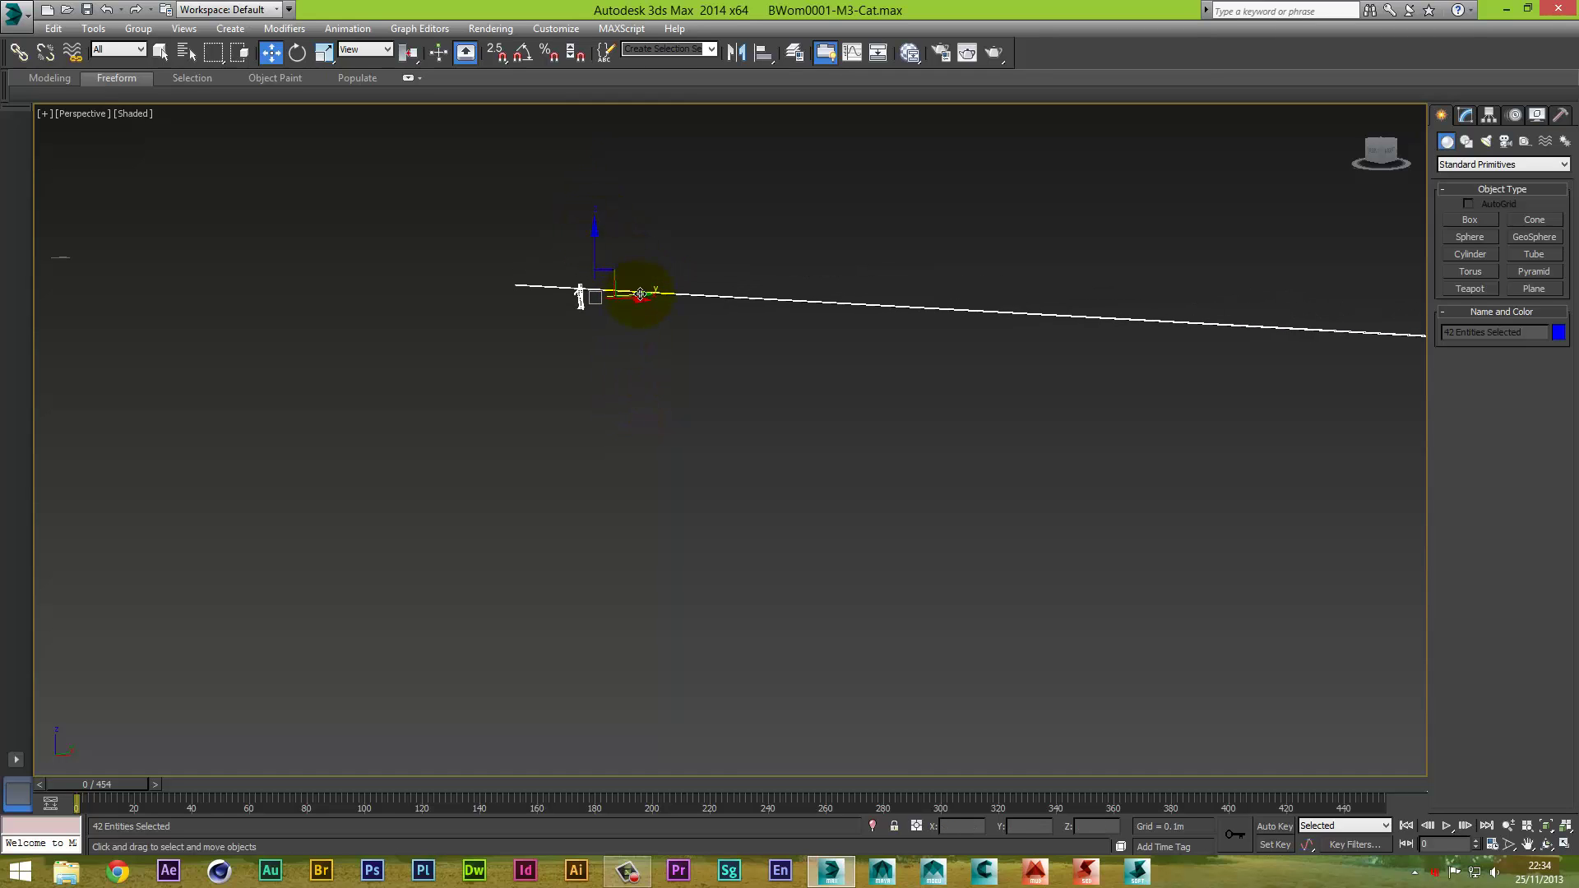
drag(643, 293, 327, 316)
key(ctrl+z)
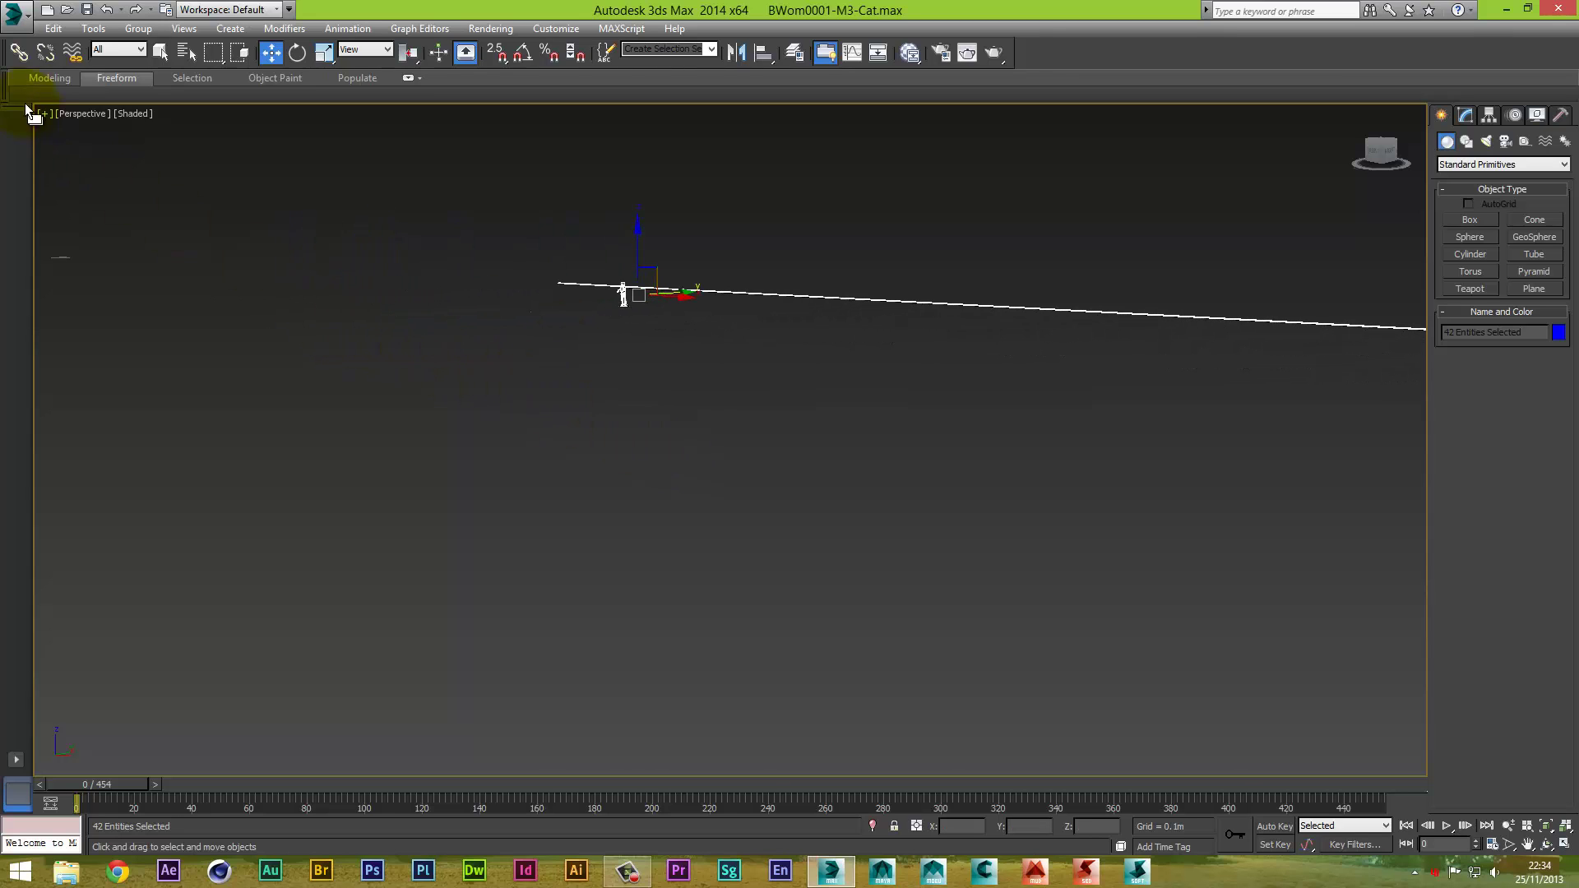
Export only the selected objects as an OBJ file named girl, saved to the Desktop
click(30, 18)
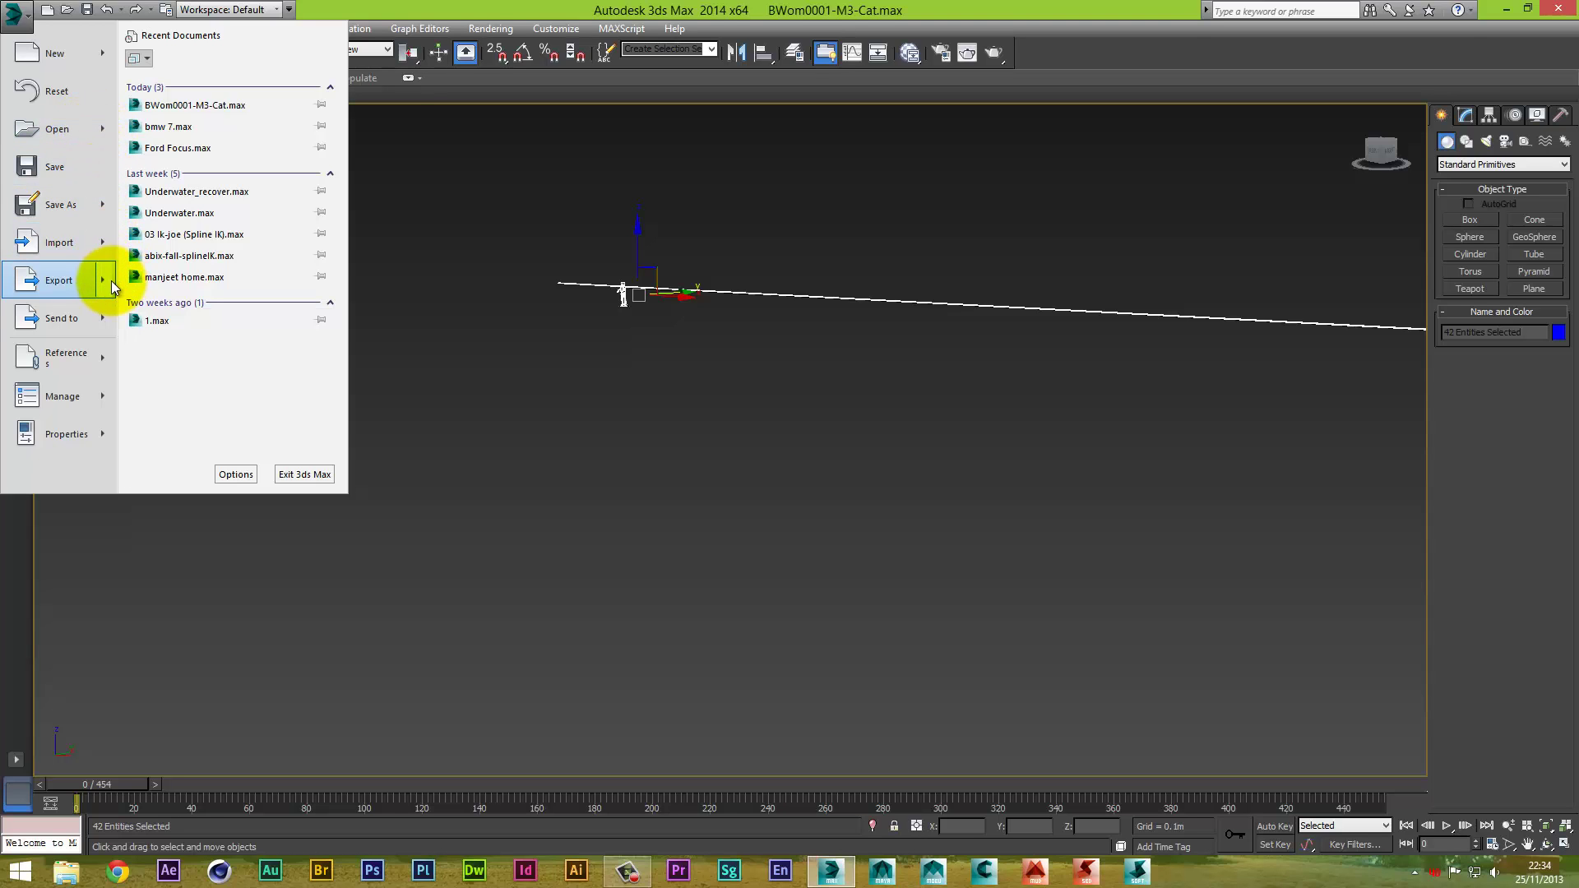
mouse_move(103, 278)
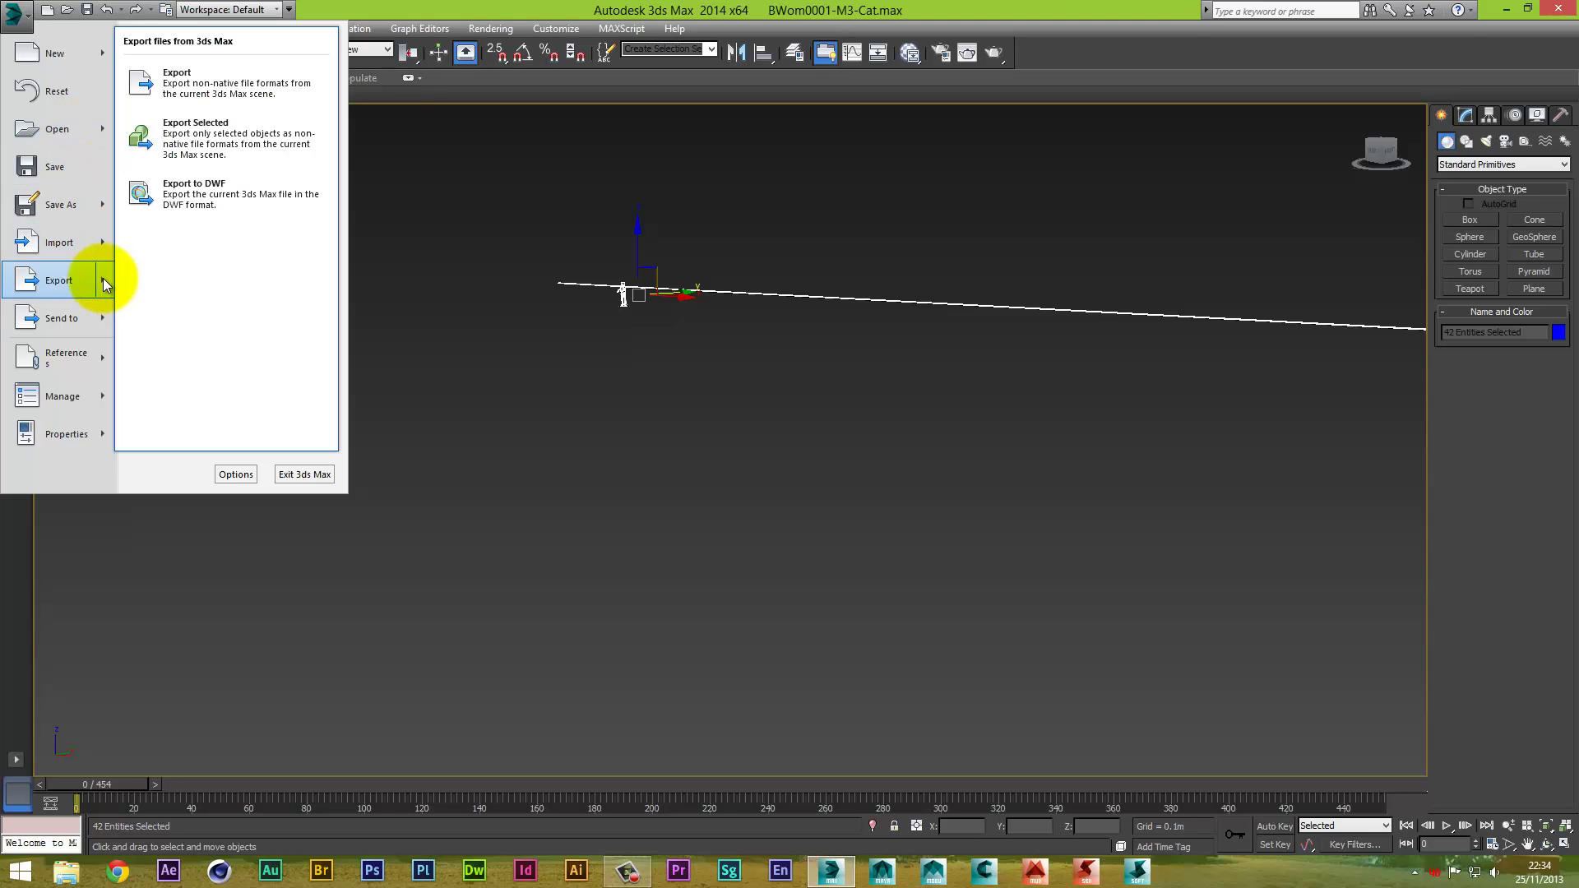
click(191, 133)
drag(345, 199, 625, 283)
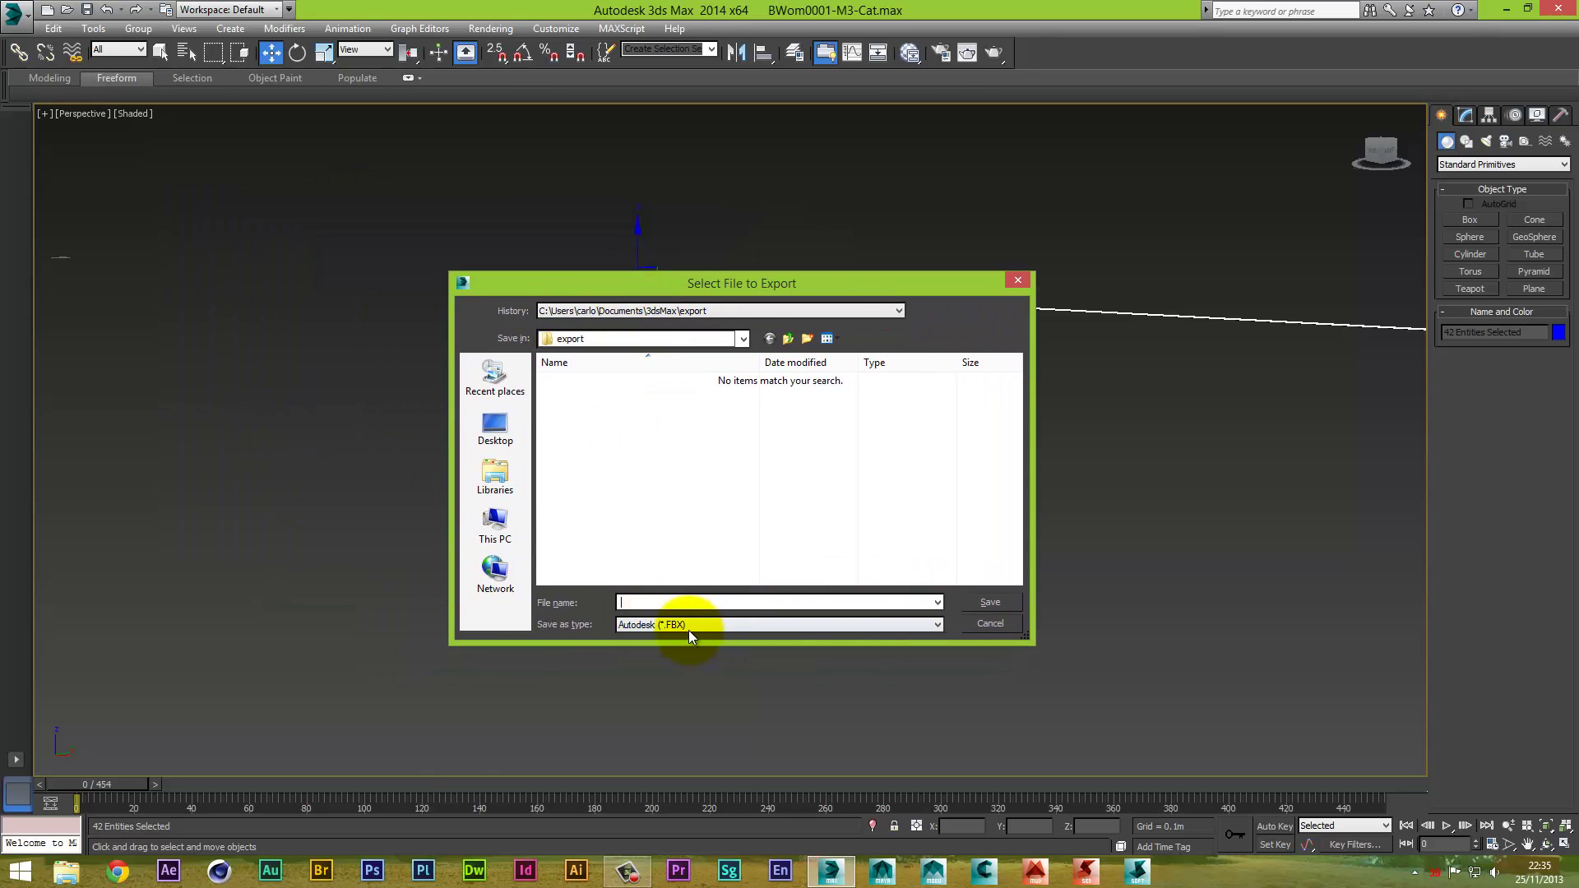
click(939, 627)
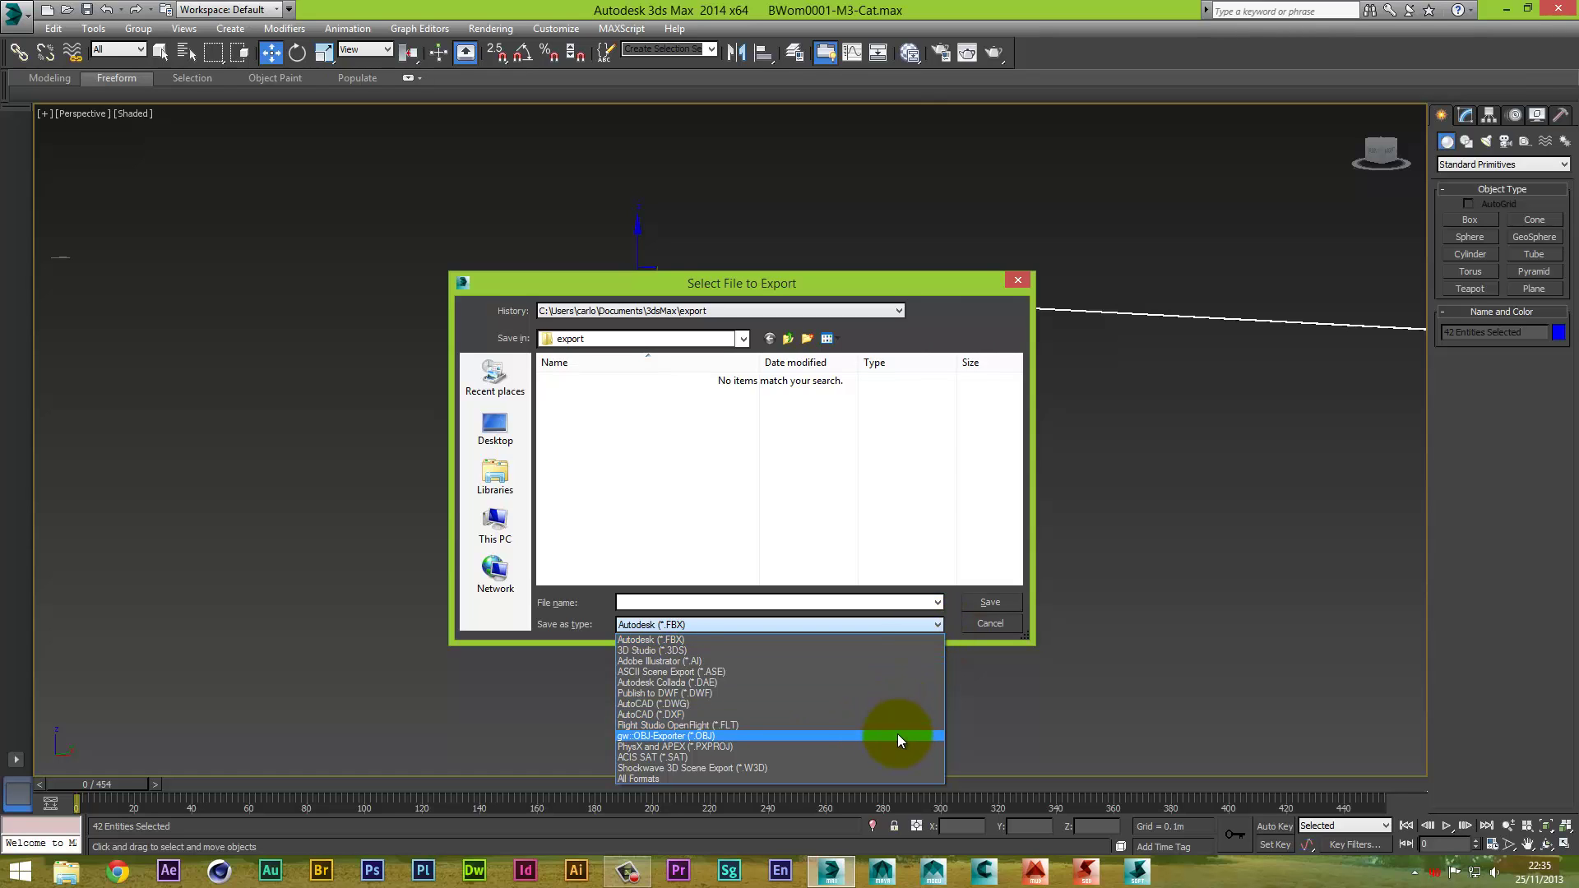
click(897, 735)
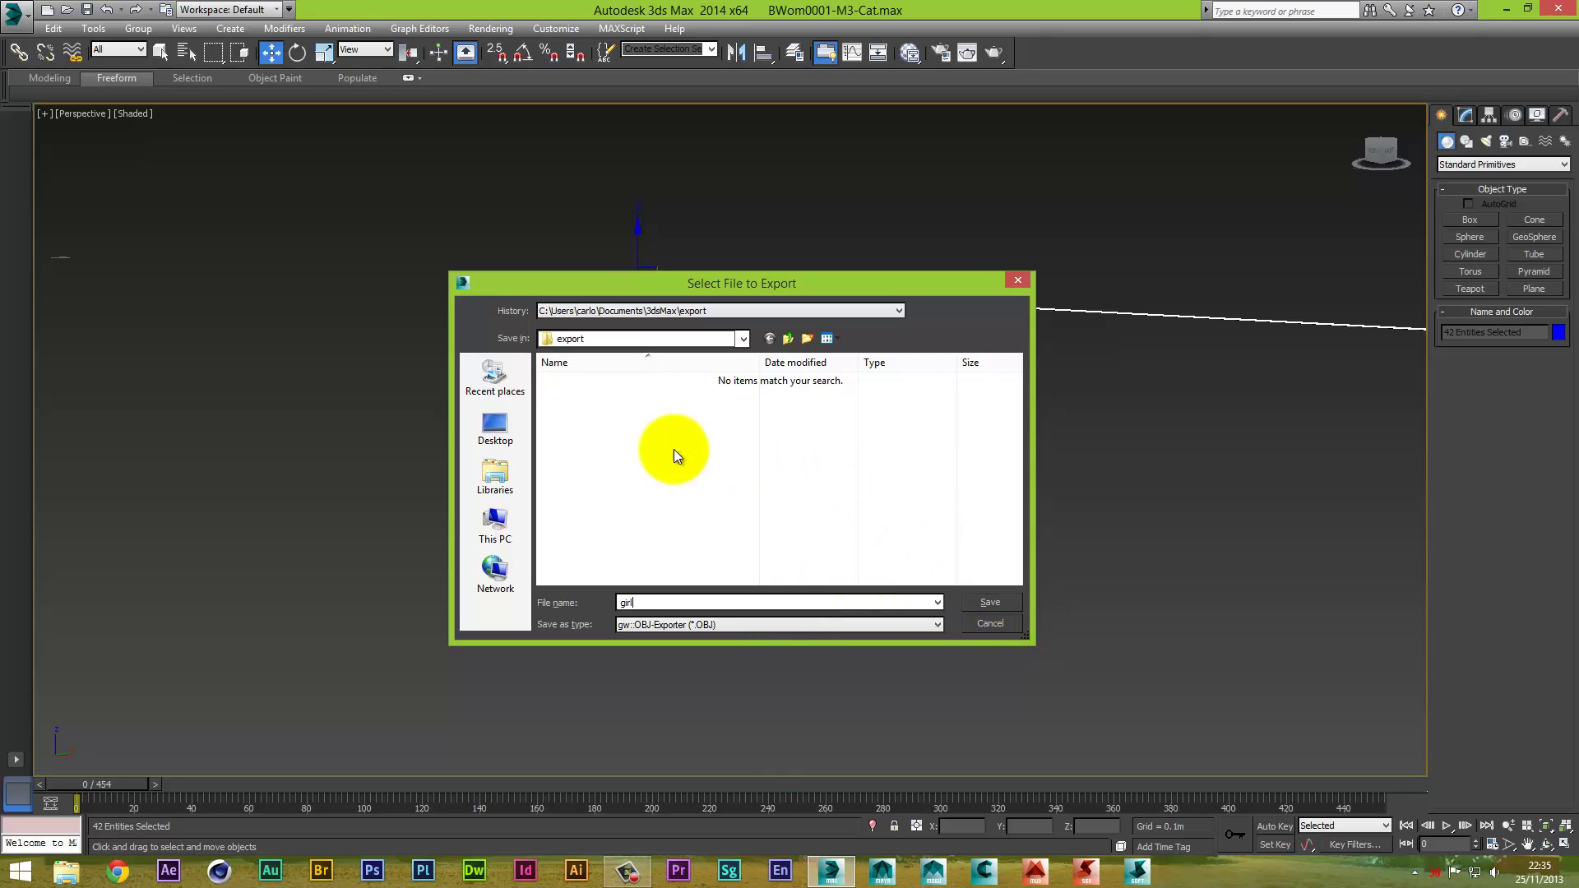
click(501, 419)
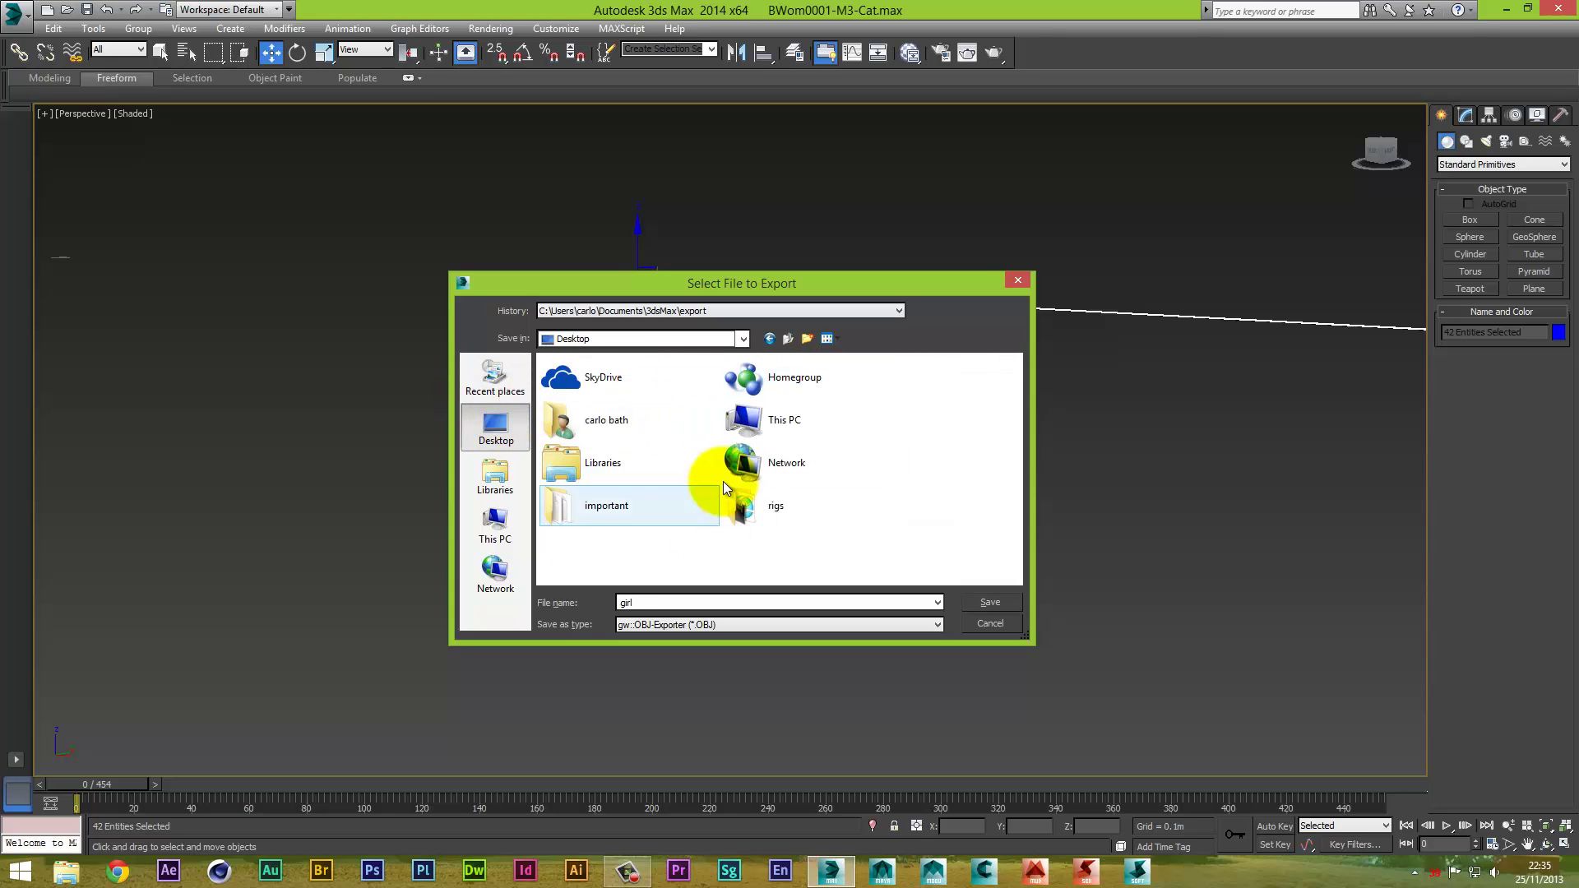
click(988, 603)
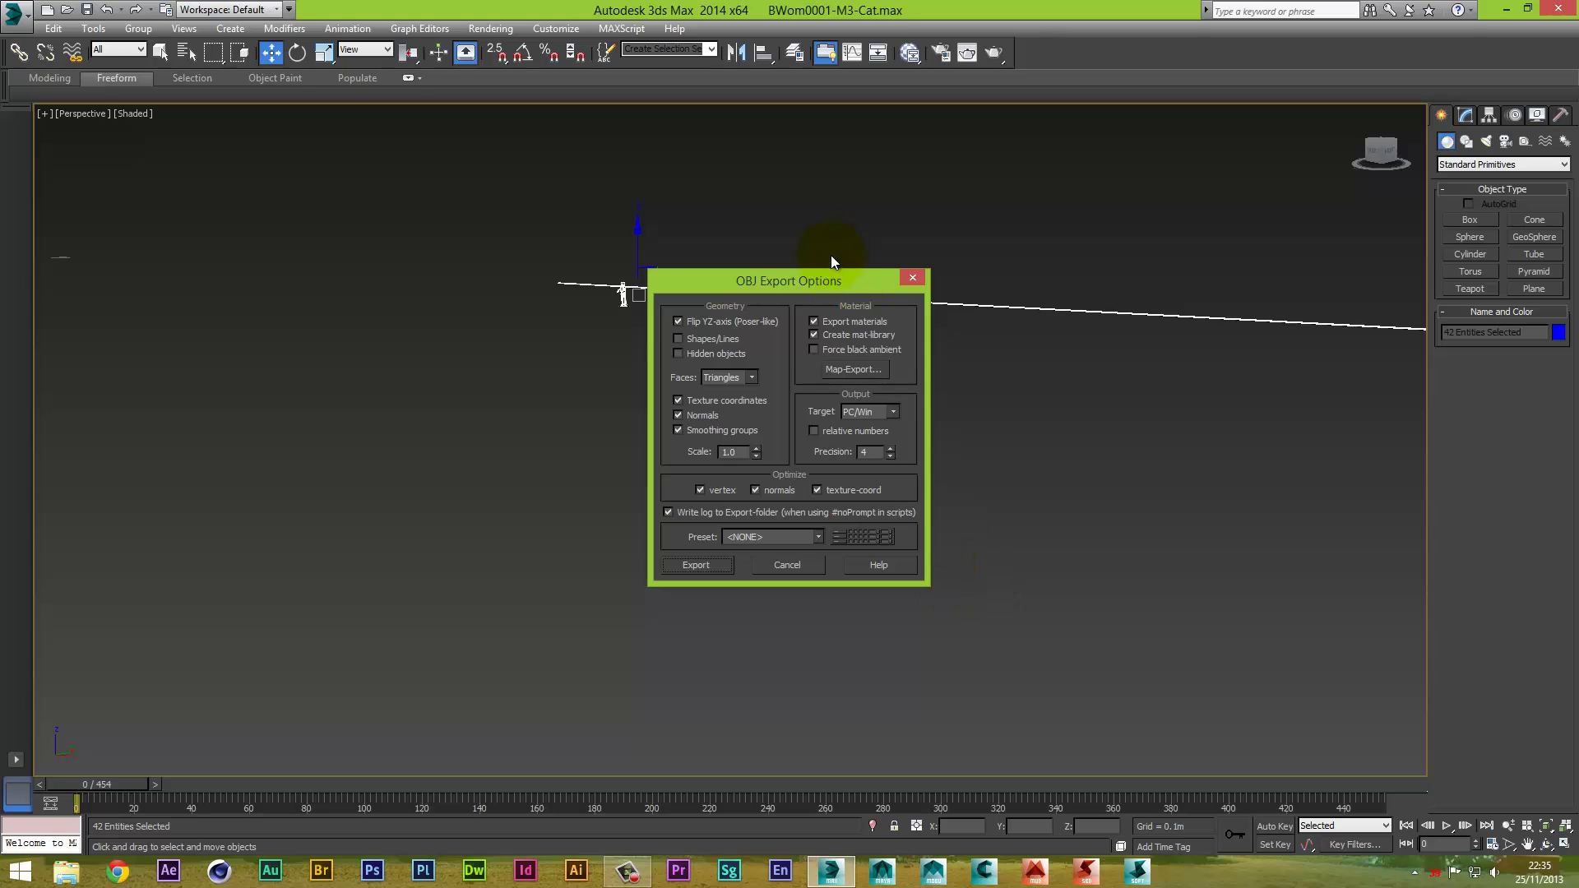
Run the OBJ export with faces set to Triangles, skip every missing map, and close the finished export
drag(822, 268, 817, 287)
click(747, 398)
click(728, 423)
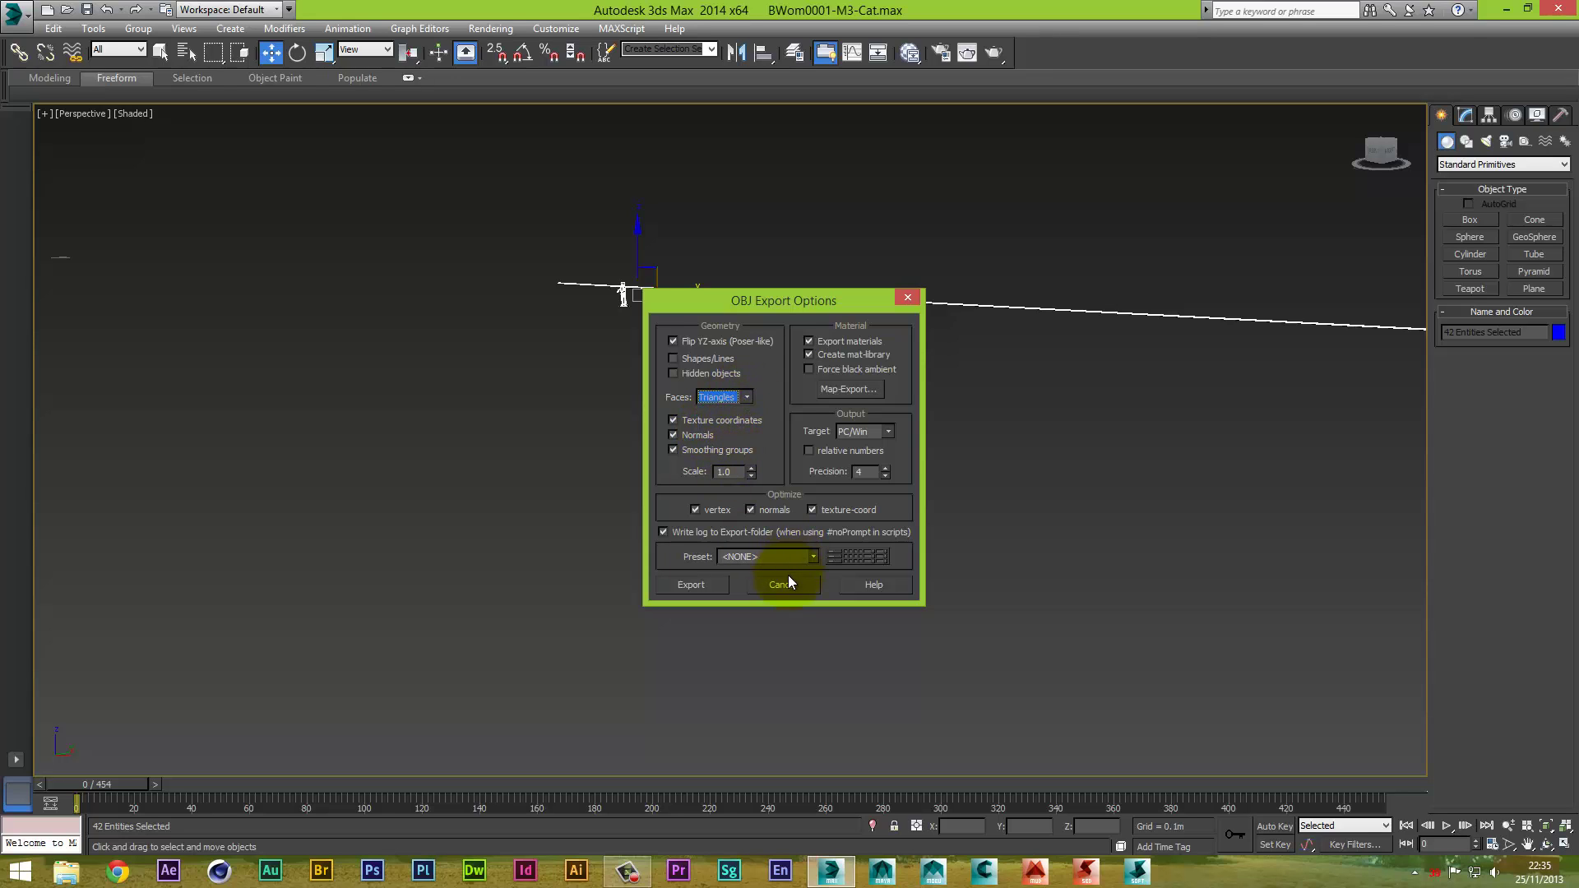
click(695, 584)
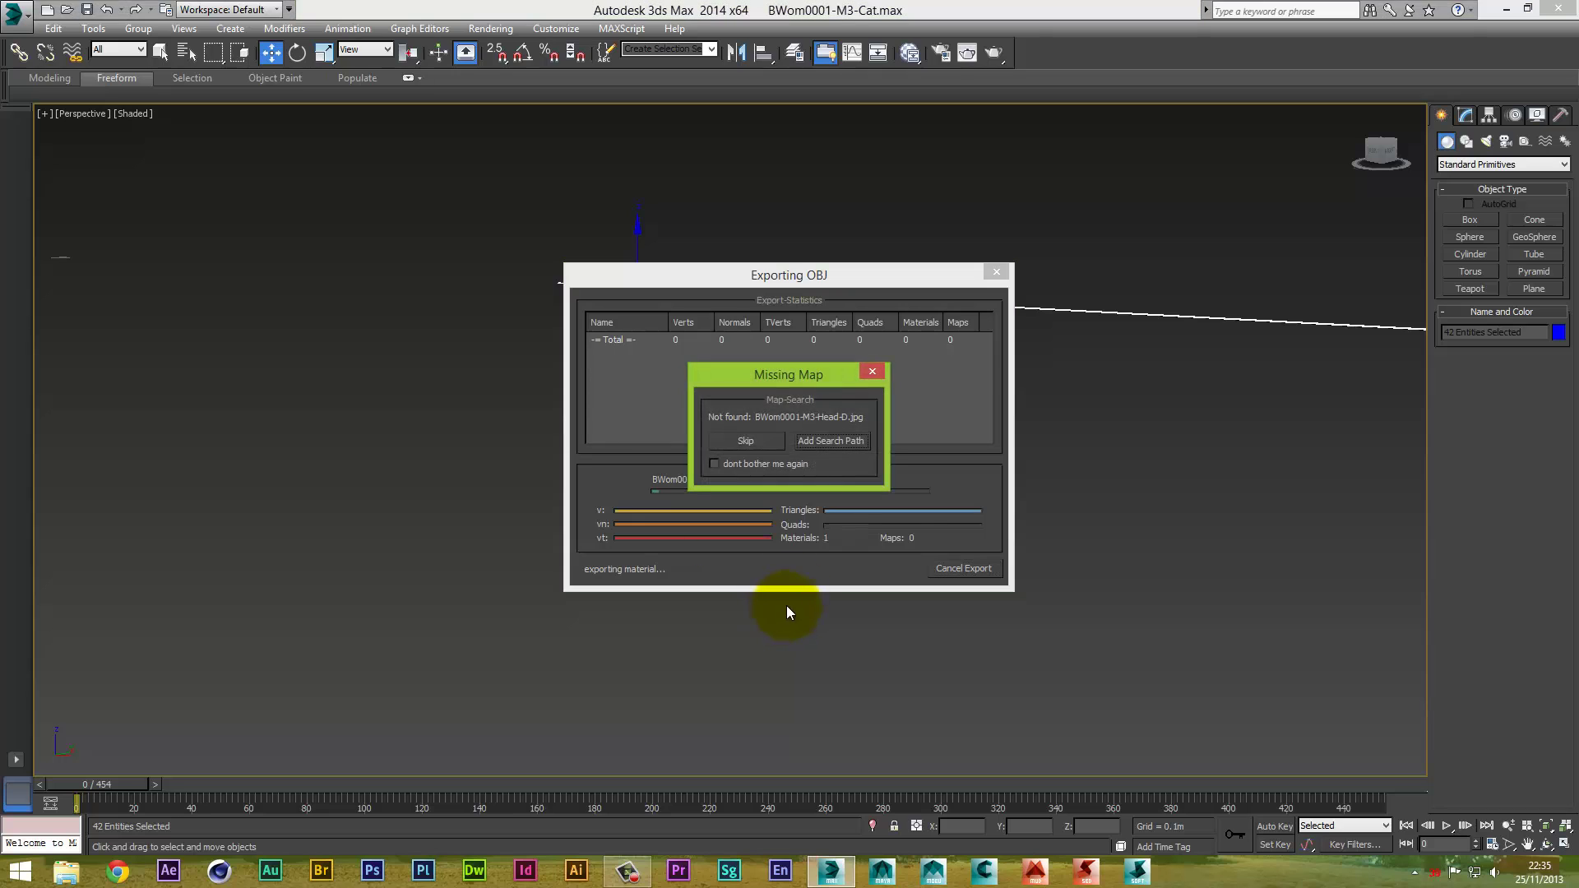
click(771, 442)
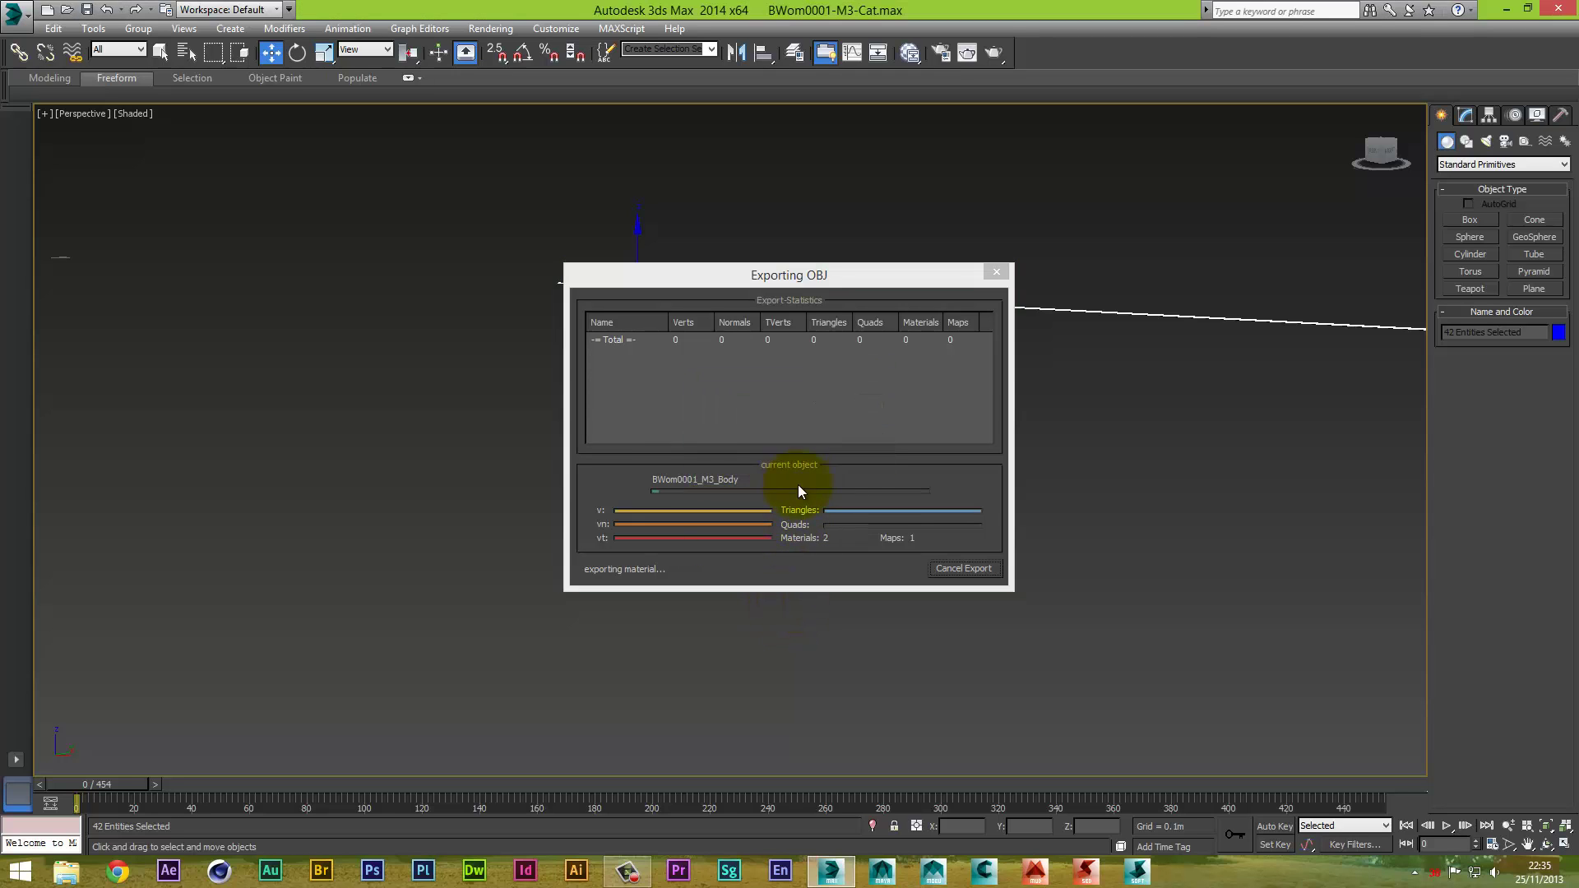
click(769, 443)
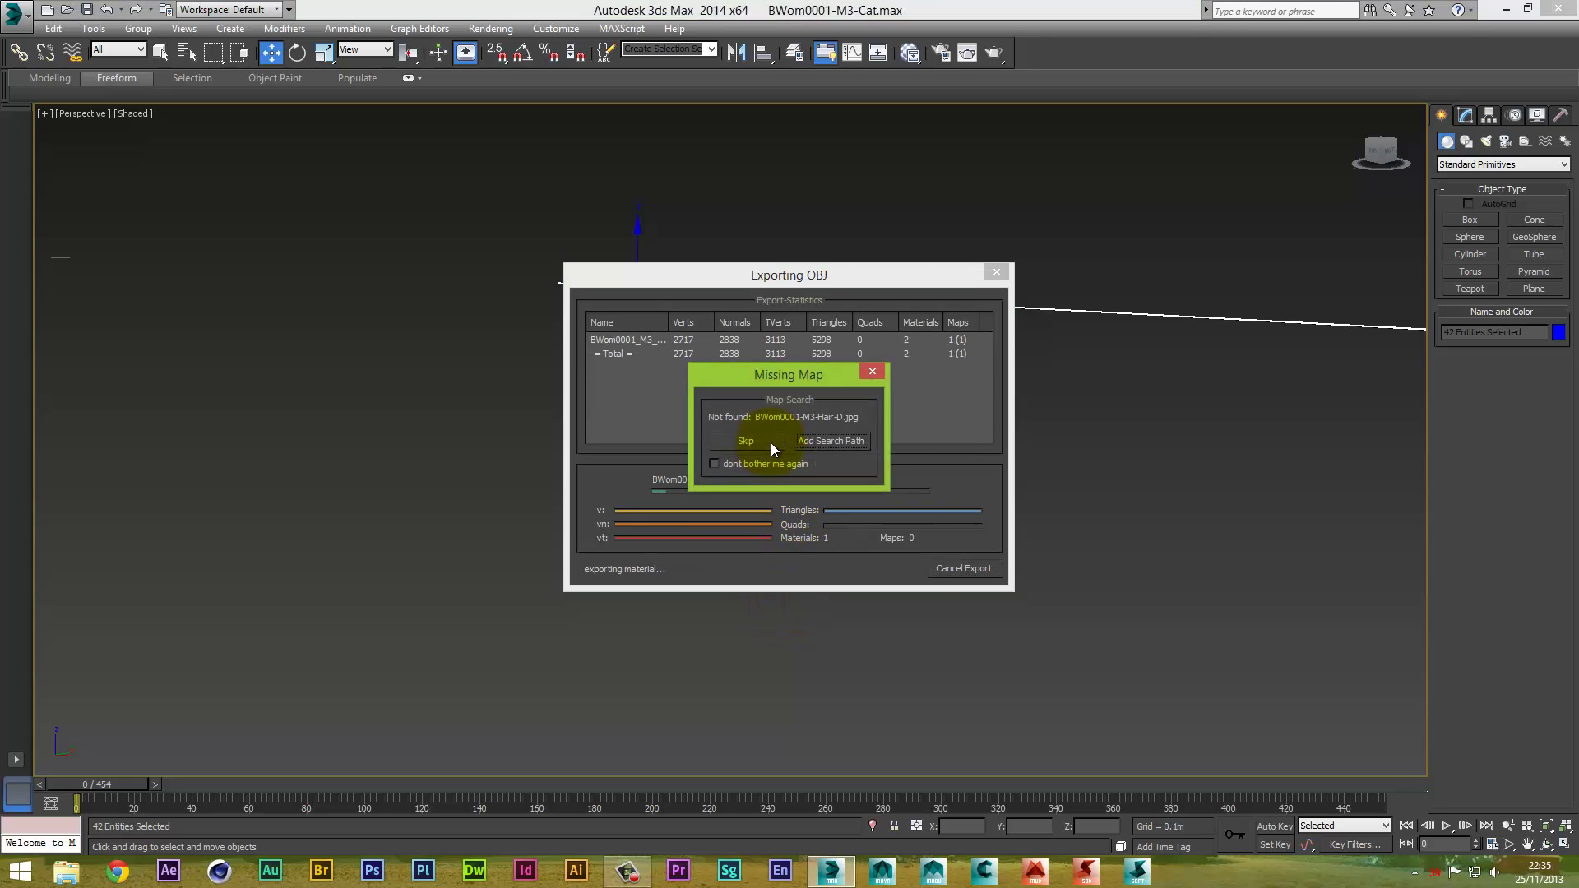
click(768, 444)
click(737, 442)
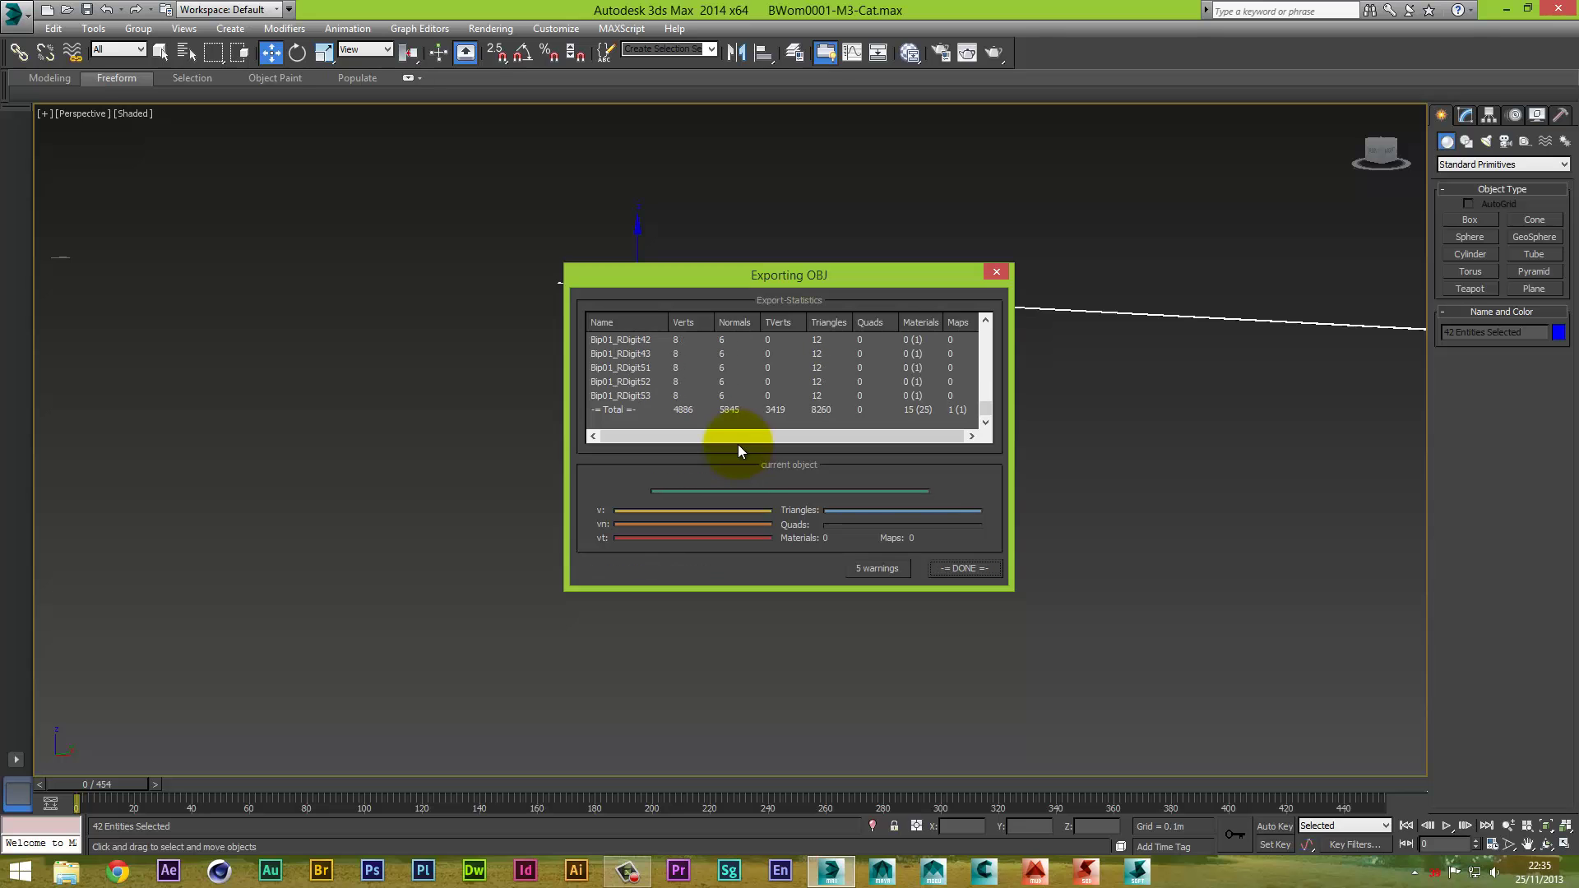
click(952, 566)
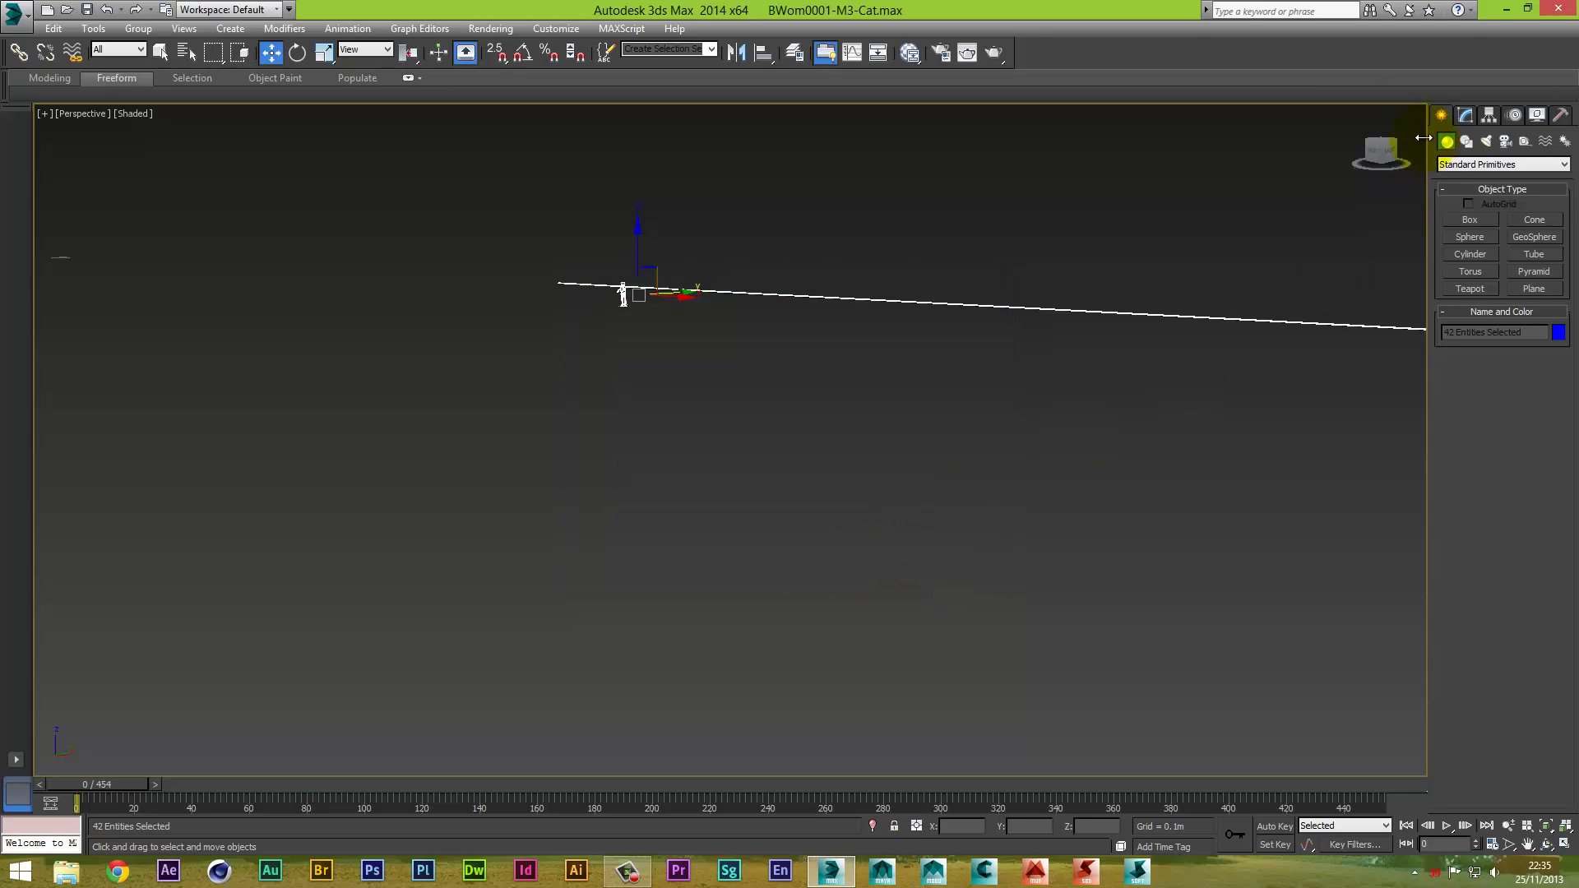
Reveal the desktop and move the exported girl.mtl and girl.obj files away from the other icons into the open area
click(1506, 9)
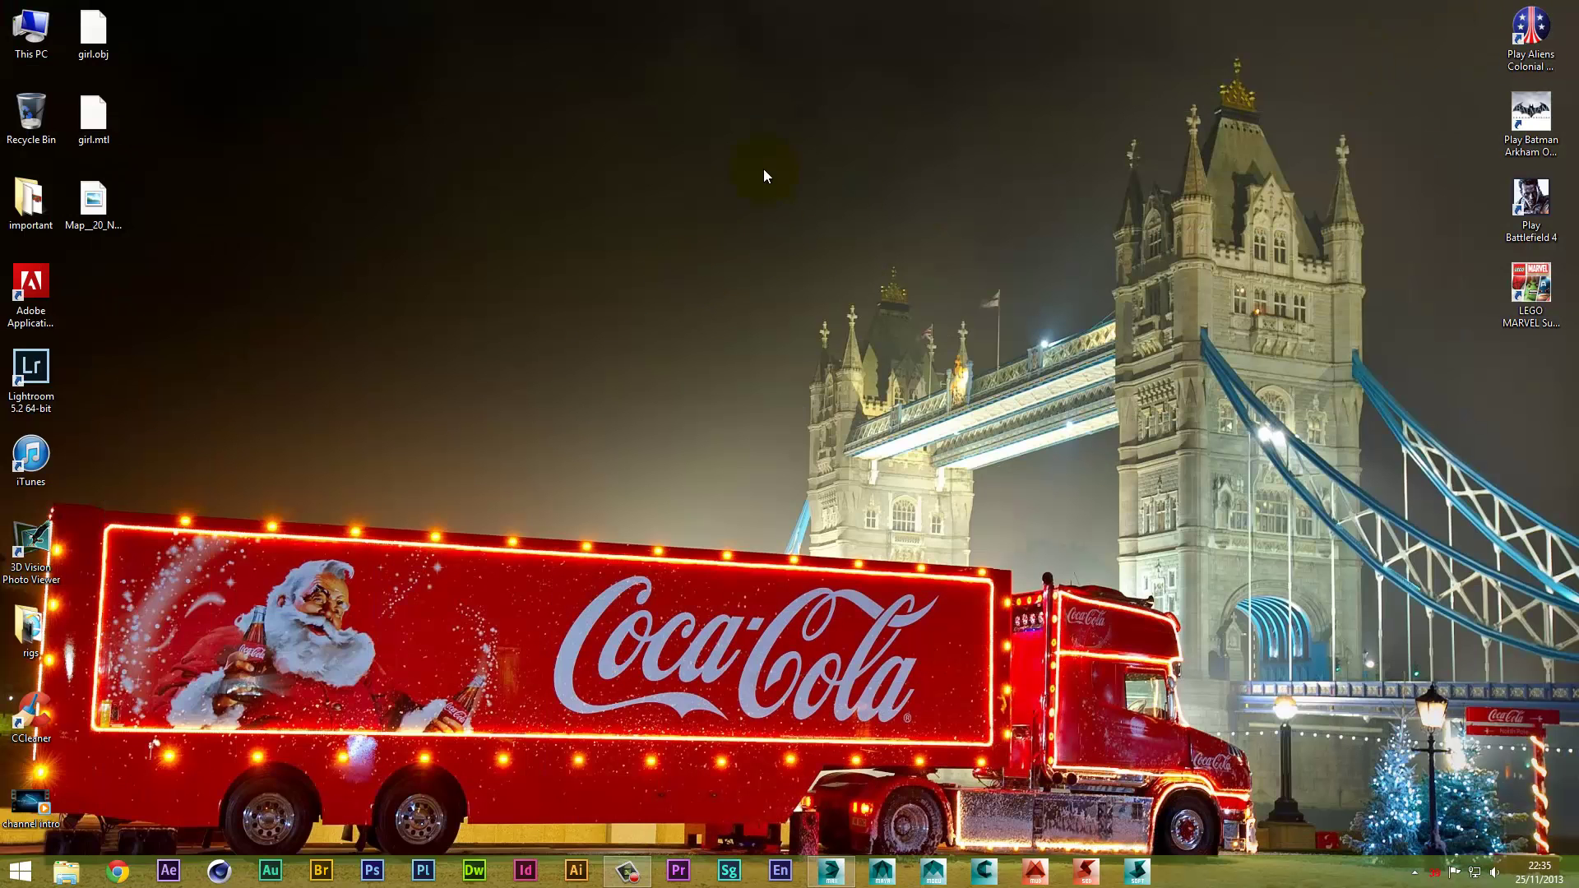
drag(97, 101, 473, 358)
drag(469, 241, 544, 462)
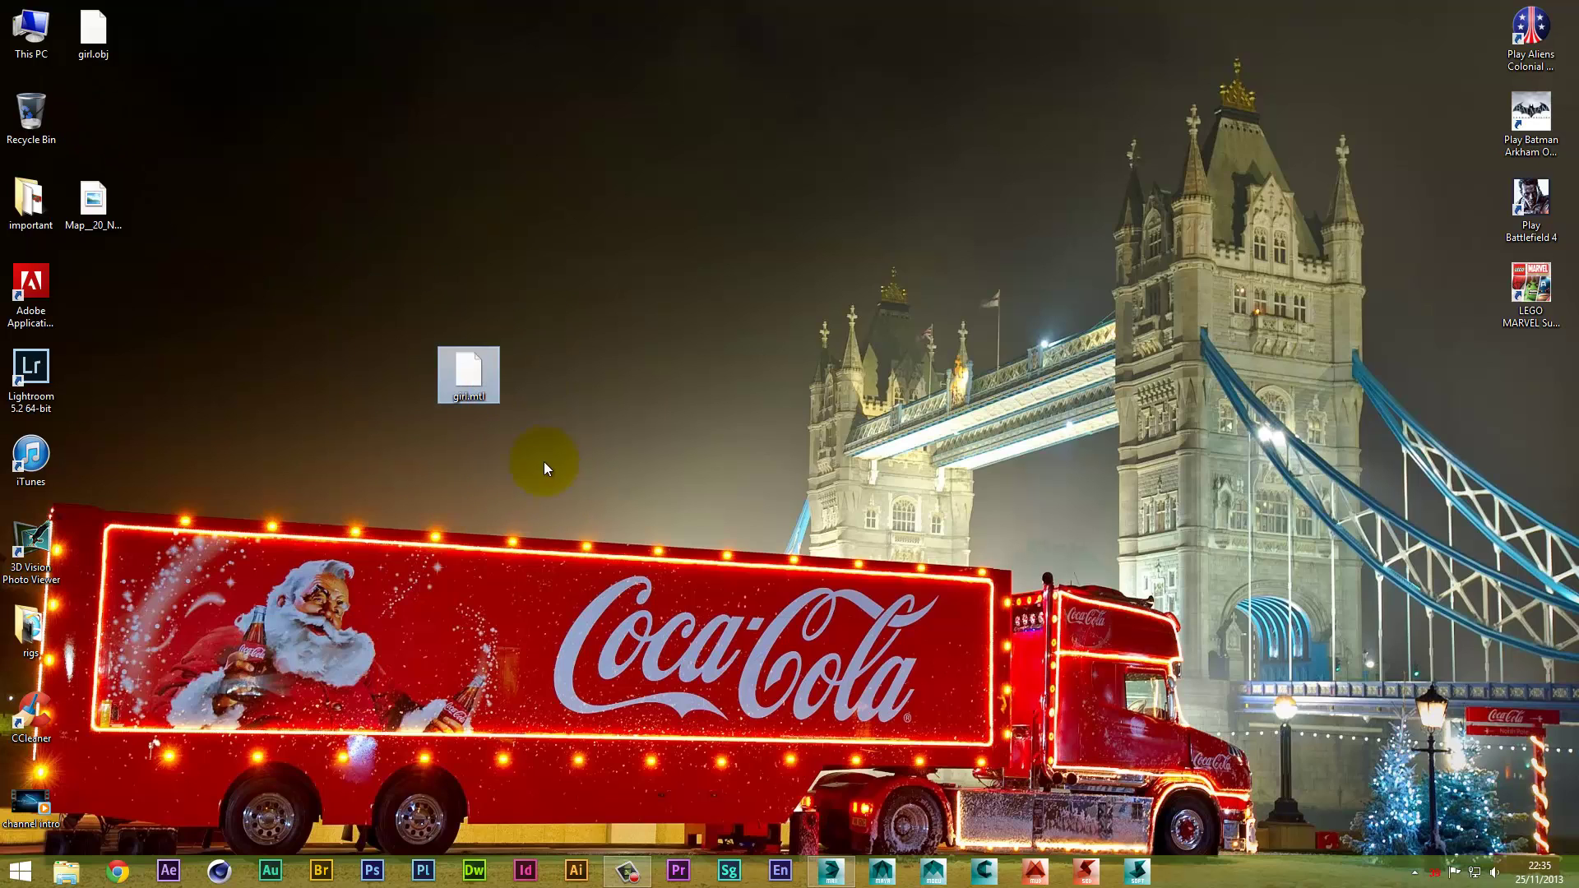
drag(93, 37, 714, 462)
drag(660, 334, 812, 659)
click(980, 777)
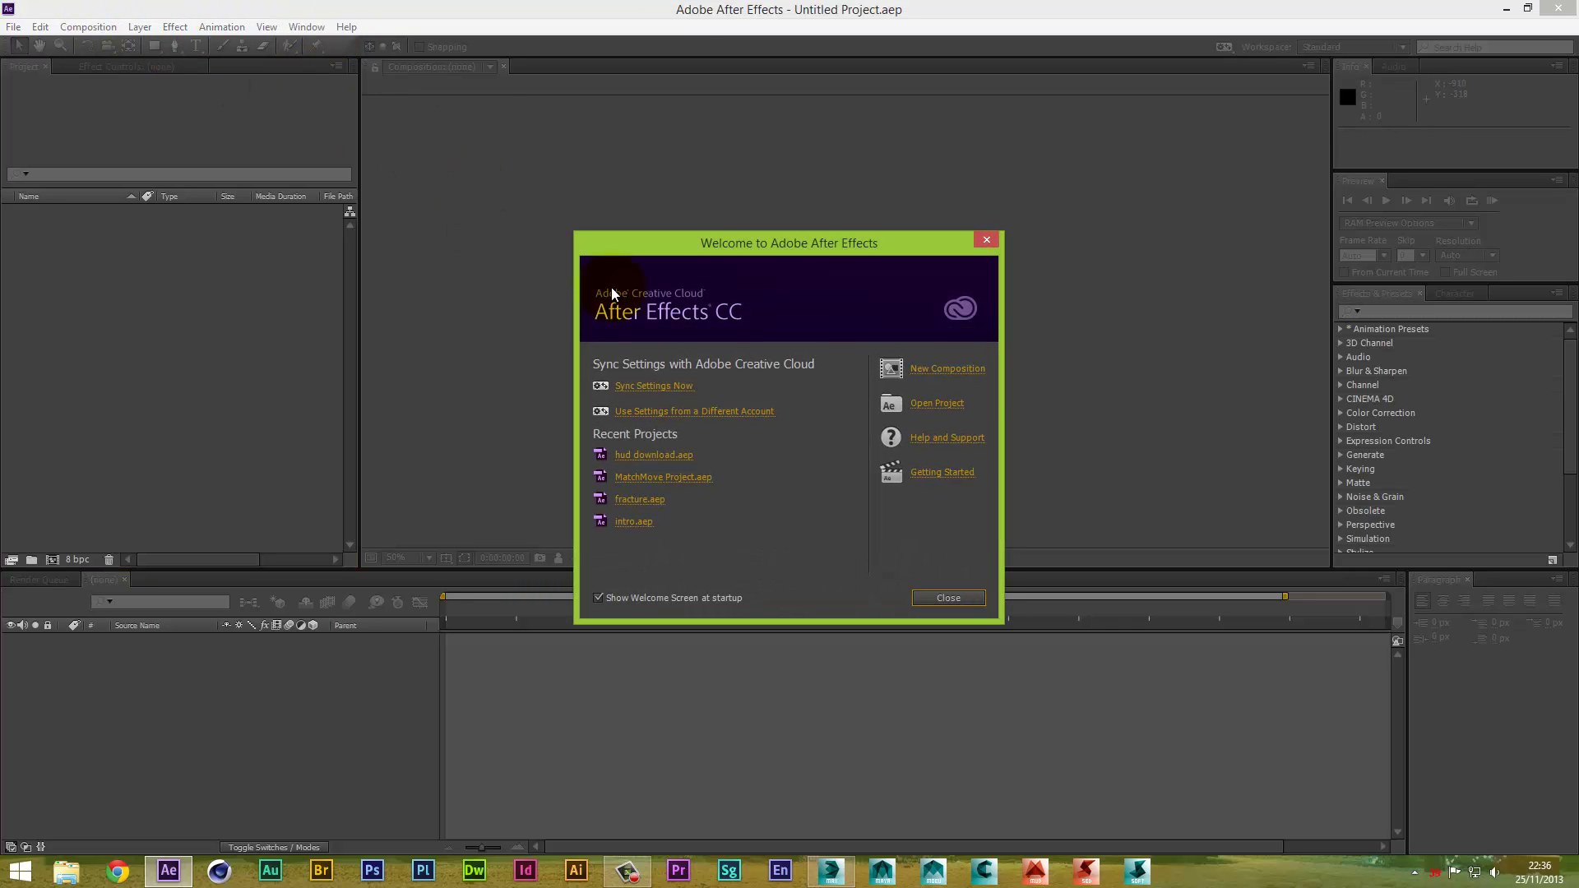
In After Effects, create a 1920 x 1080 composition at 29.97 fps lasting 10 seconds and add a full-size solid layer
click(947, 369)
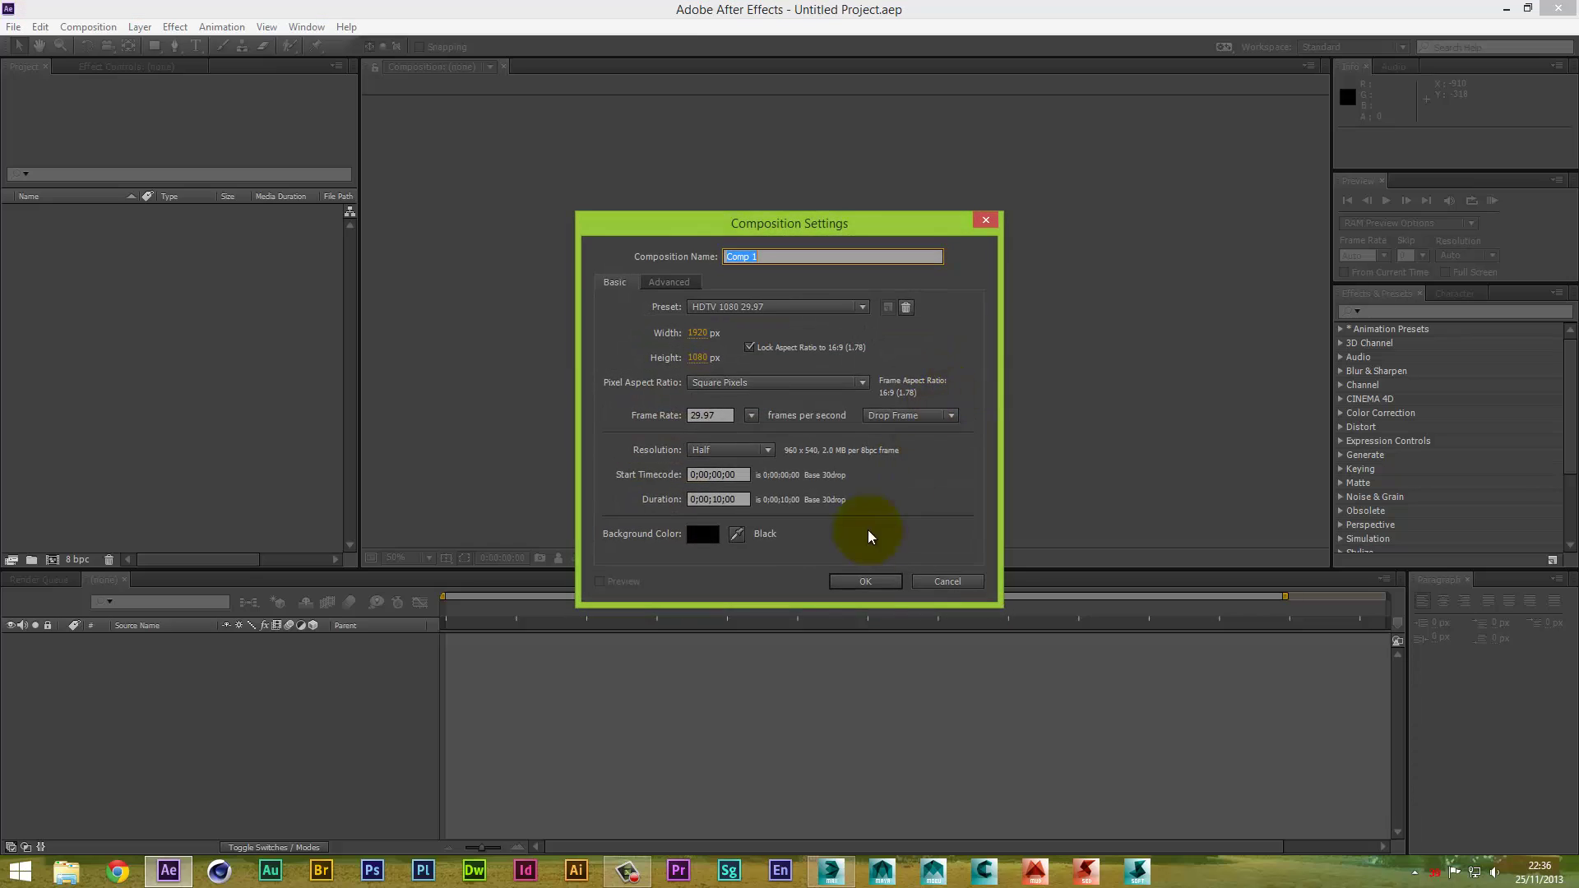
click(869, 580)
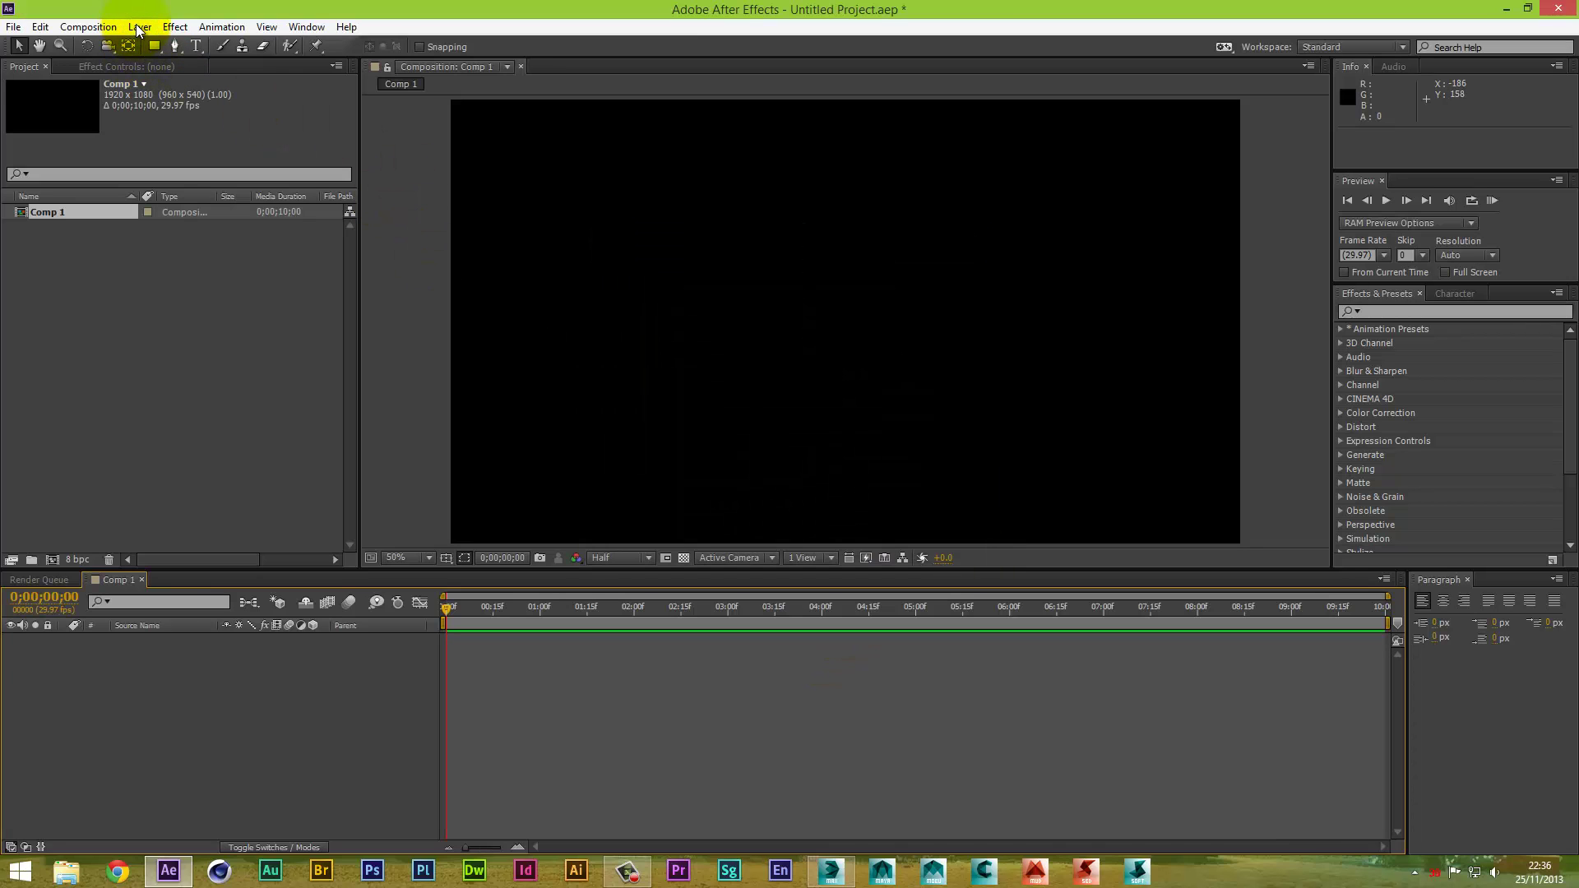
click(139, 27)
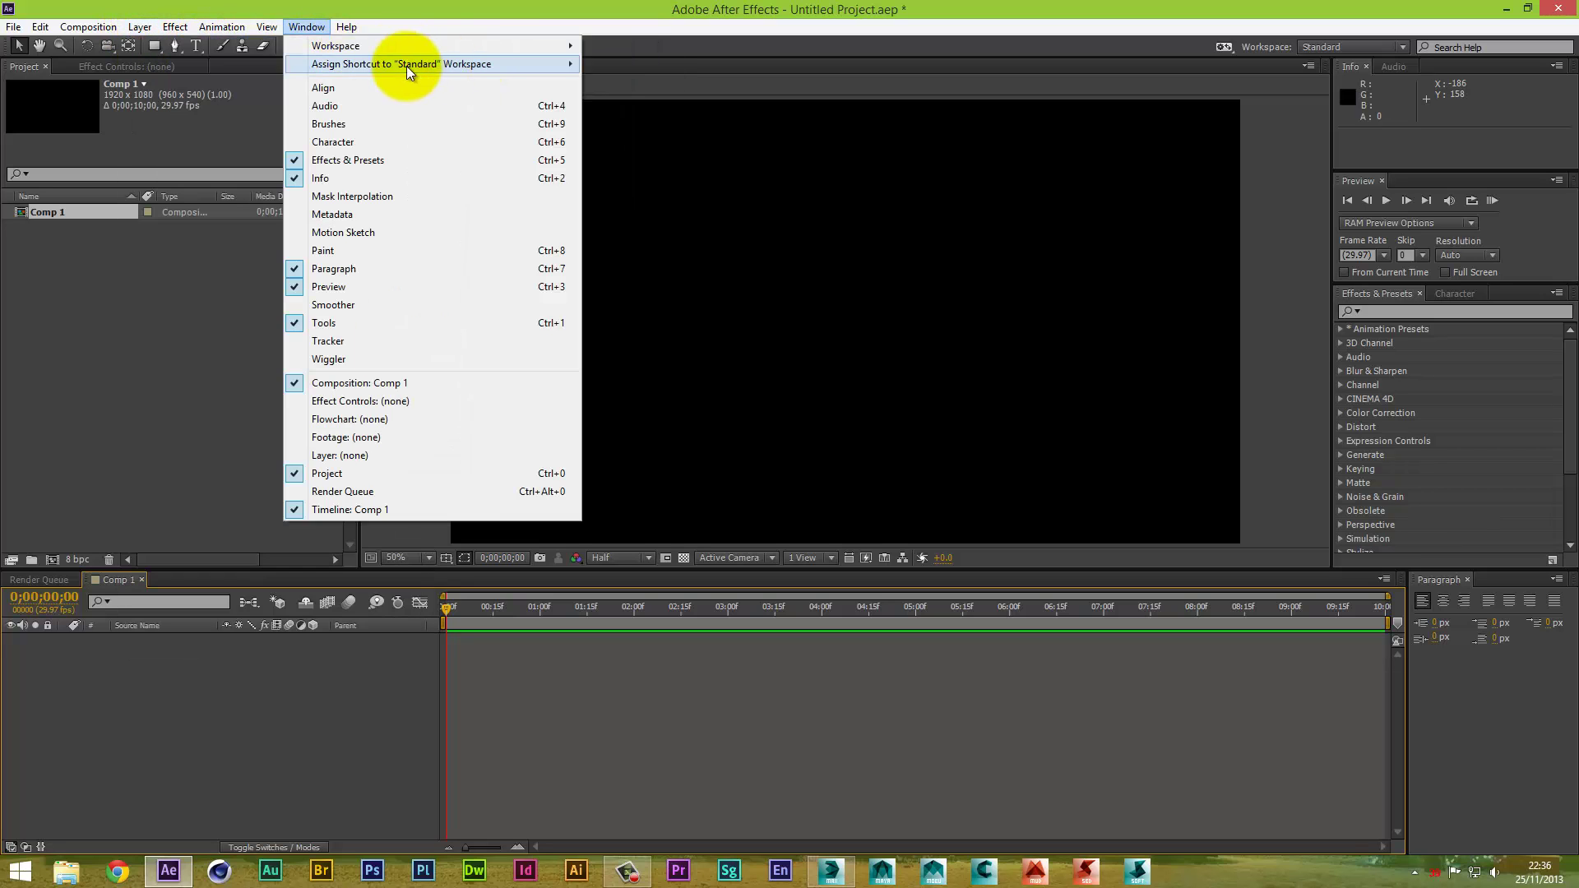
mouse_move(209, 47)
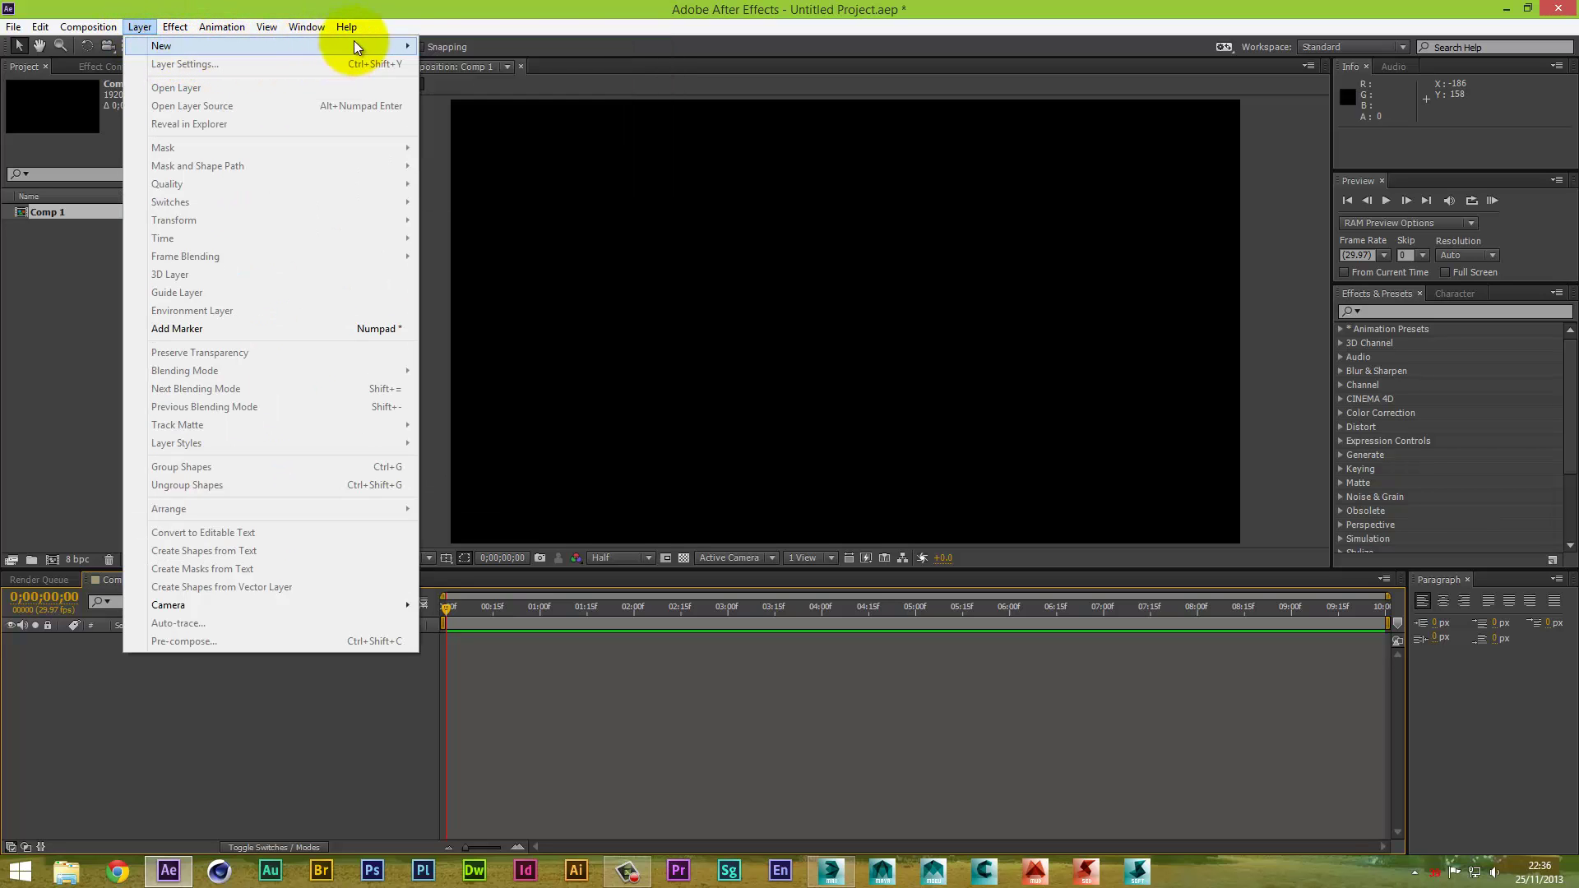
click(455, 64)
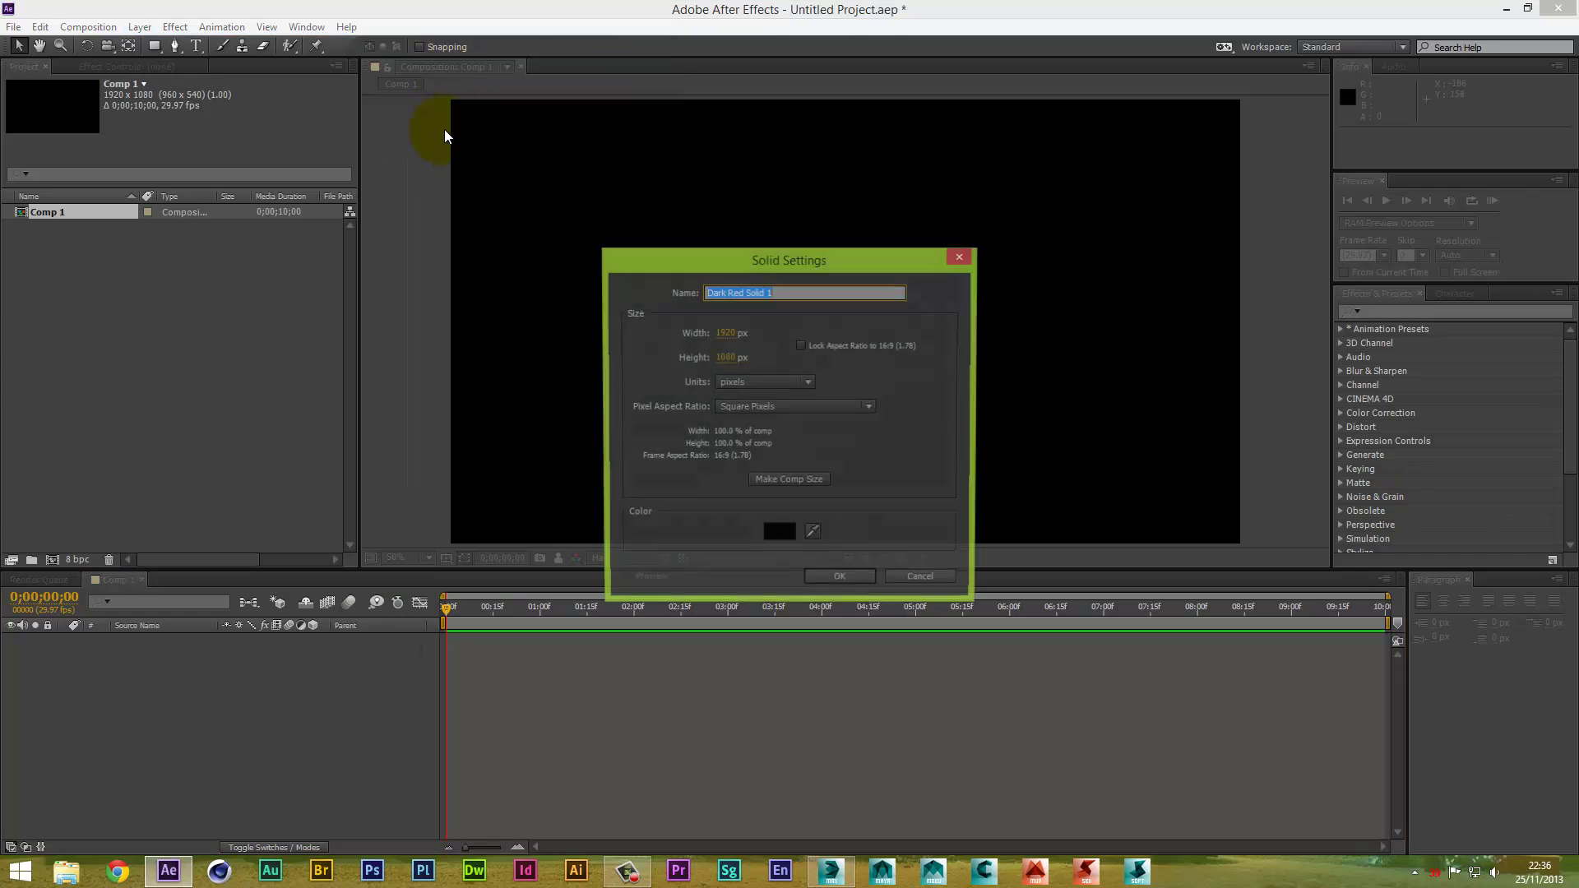
click(842, 583)
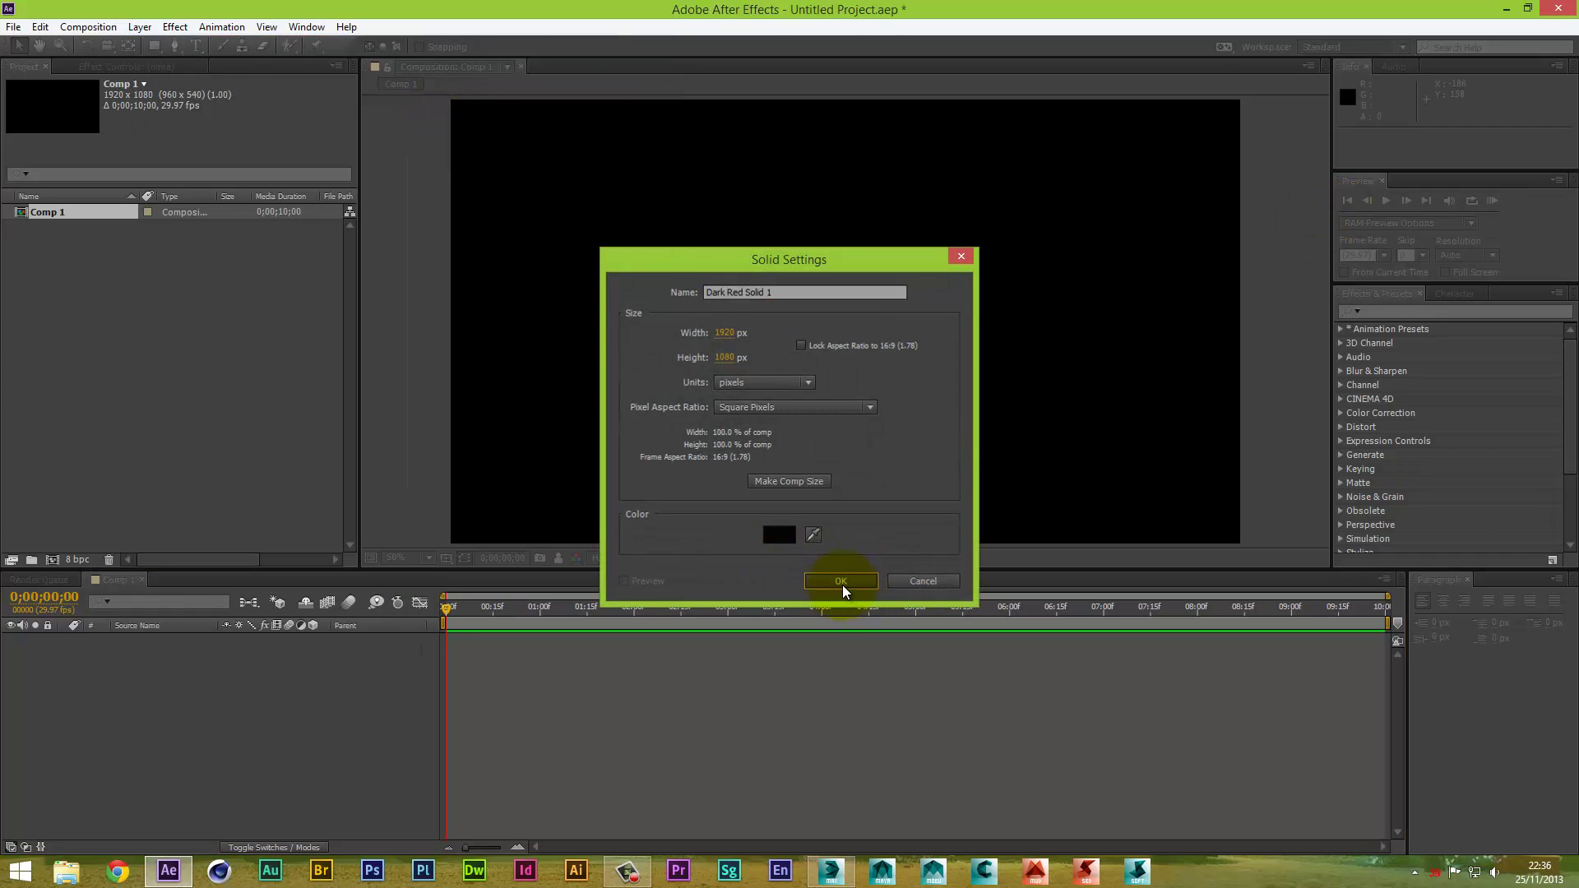
Find the Video Copilot Element effect with the search term elem and apply it to the solid layer
click(1415, 313)
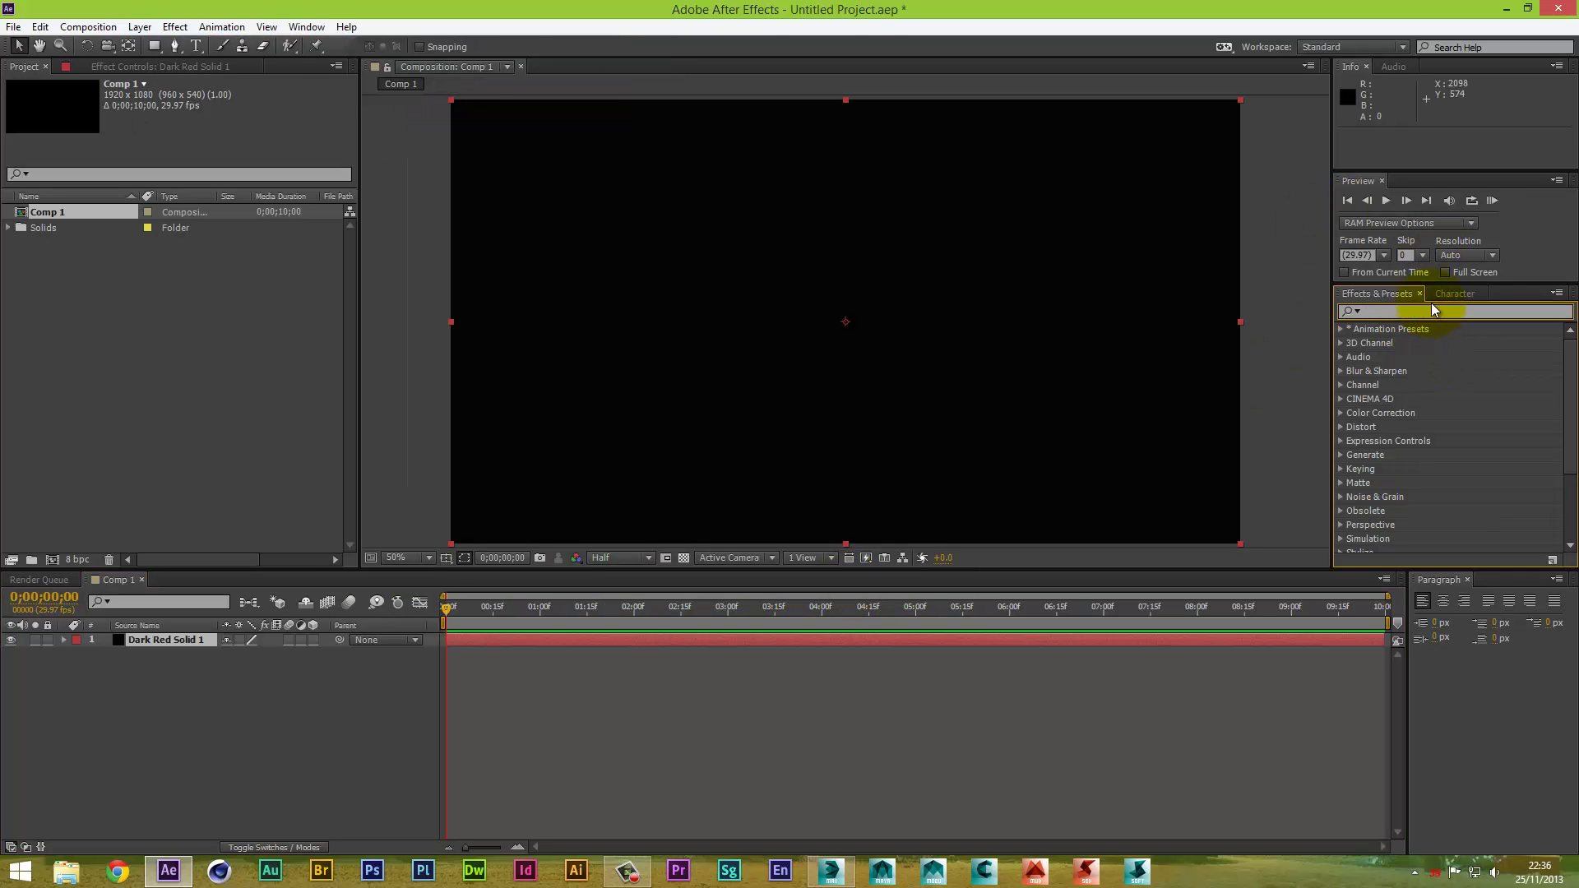
text(ele)
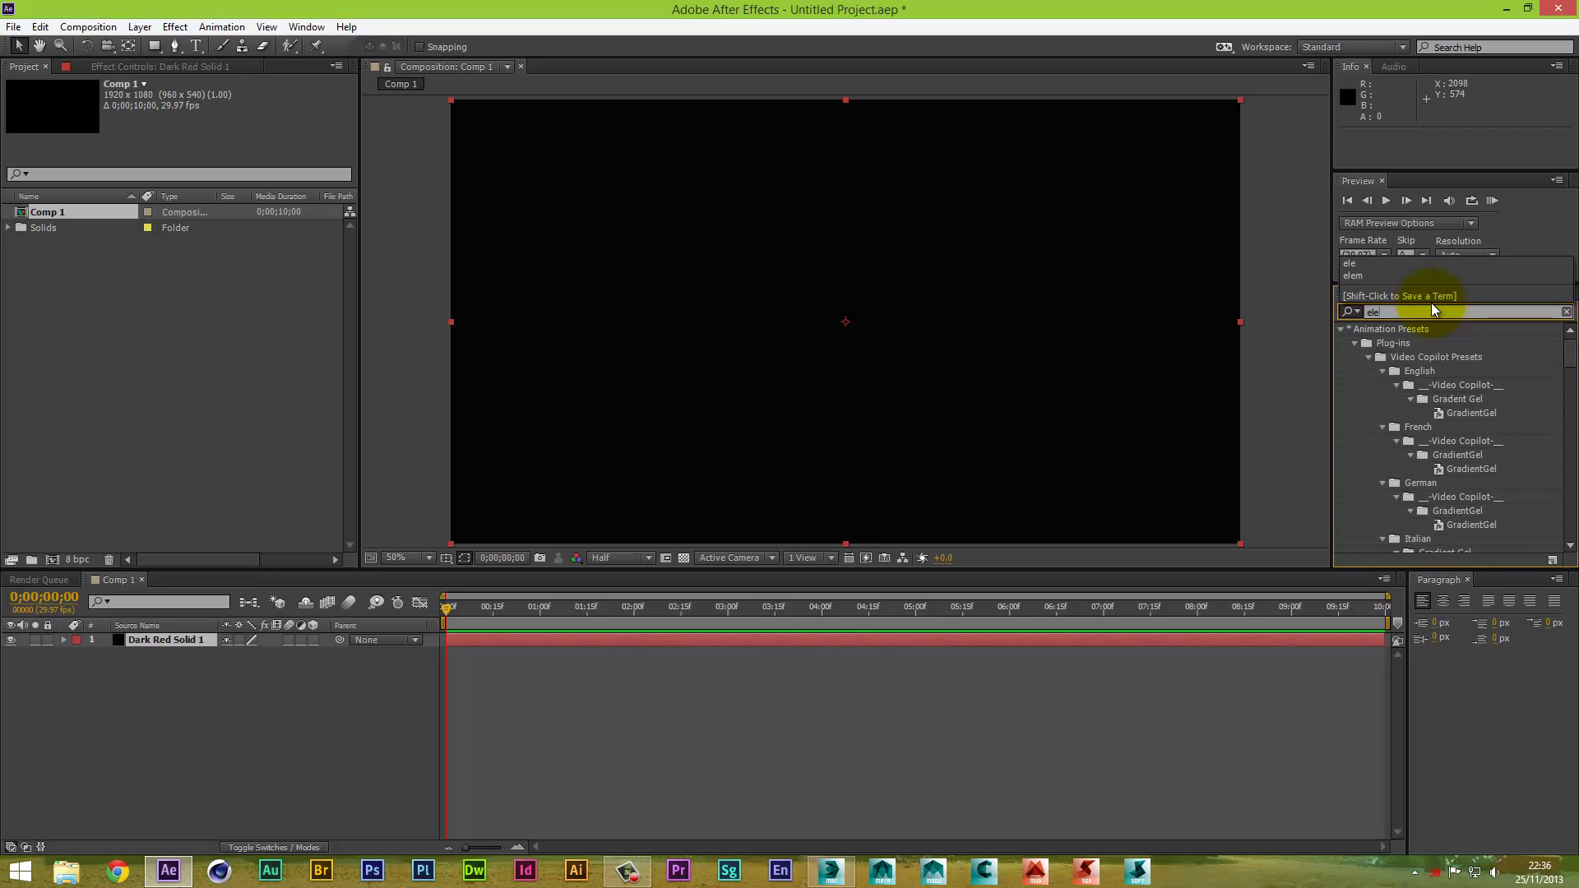
text(m)
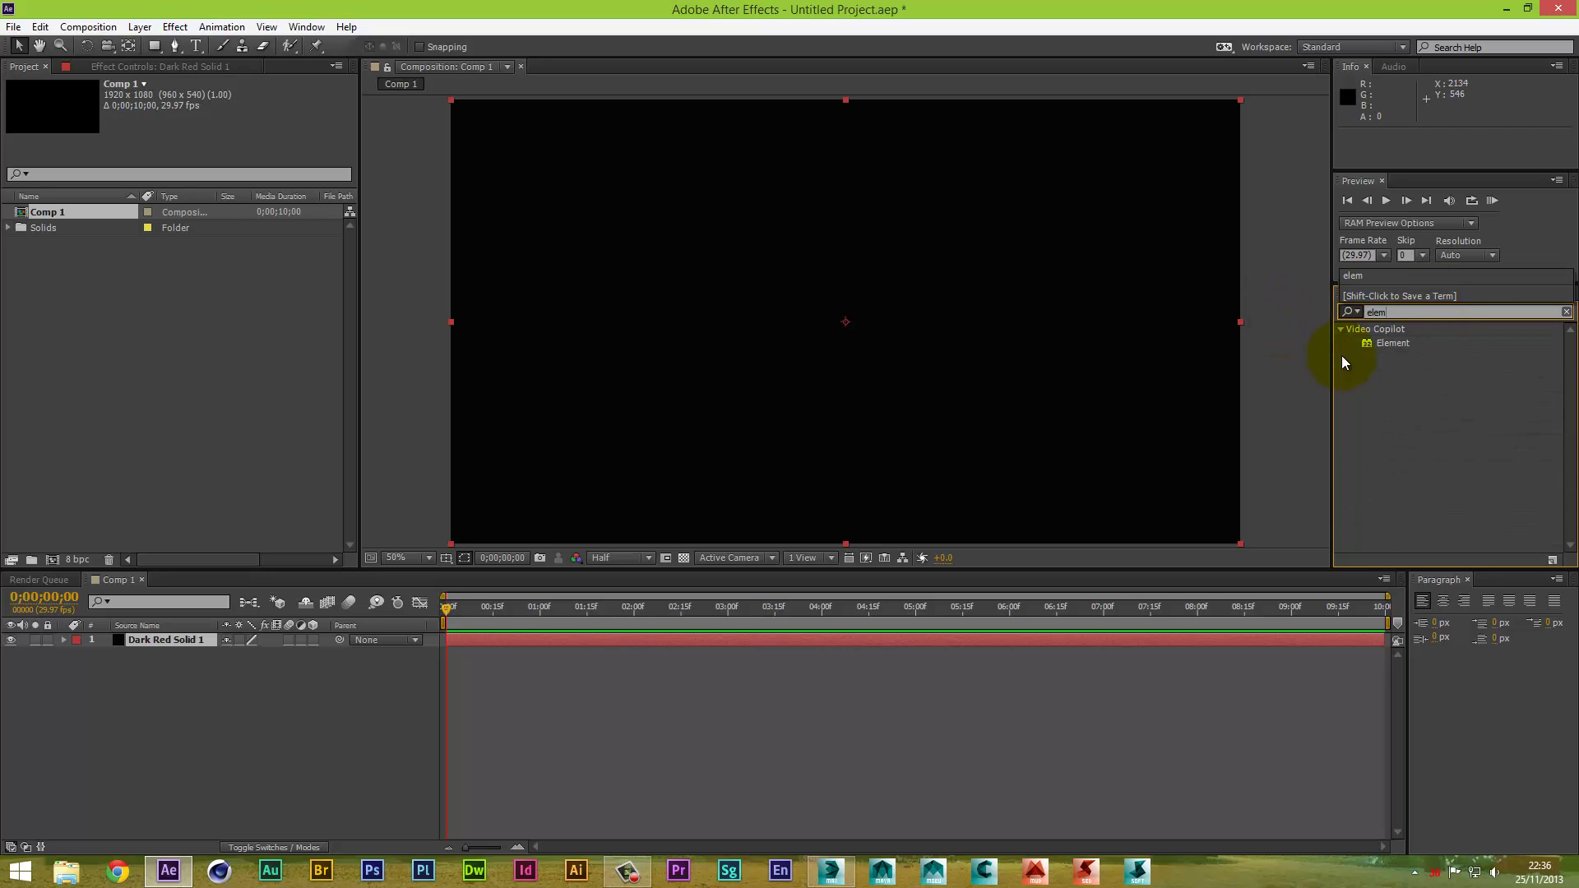
drag(1392, 343, 1025, 325)
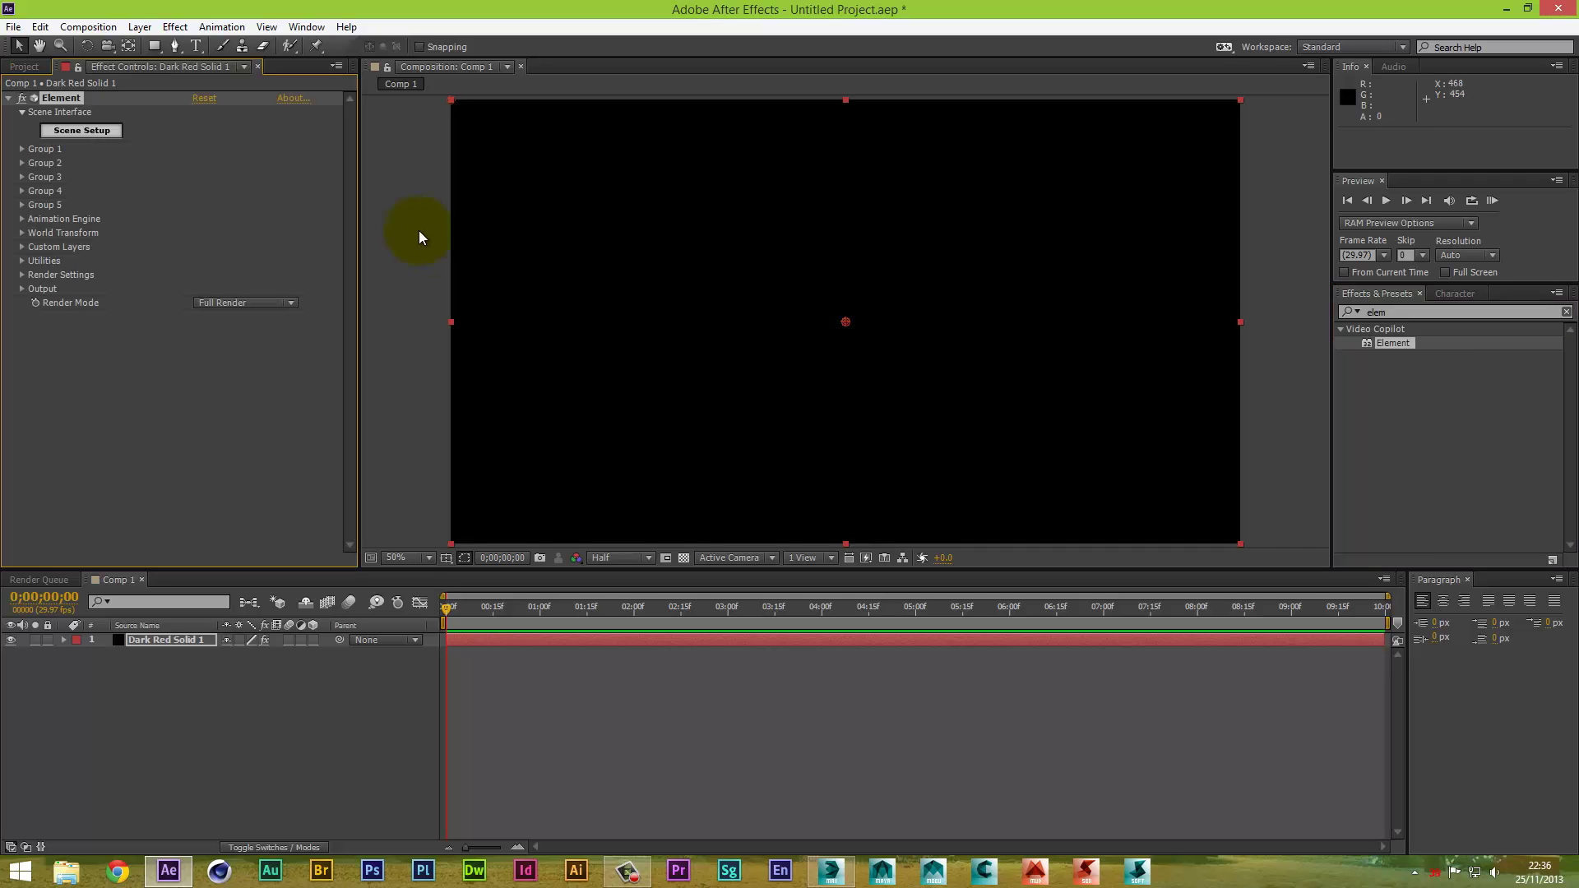
Open Element's Scene Setup and import girl.obj from the Desktop
click(125, 129)
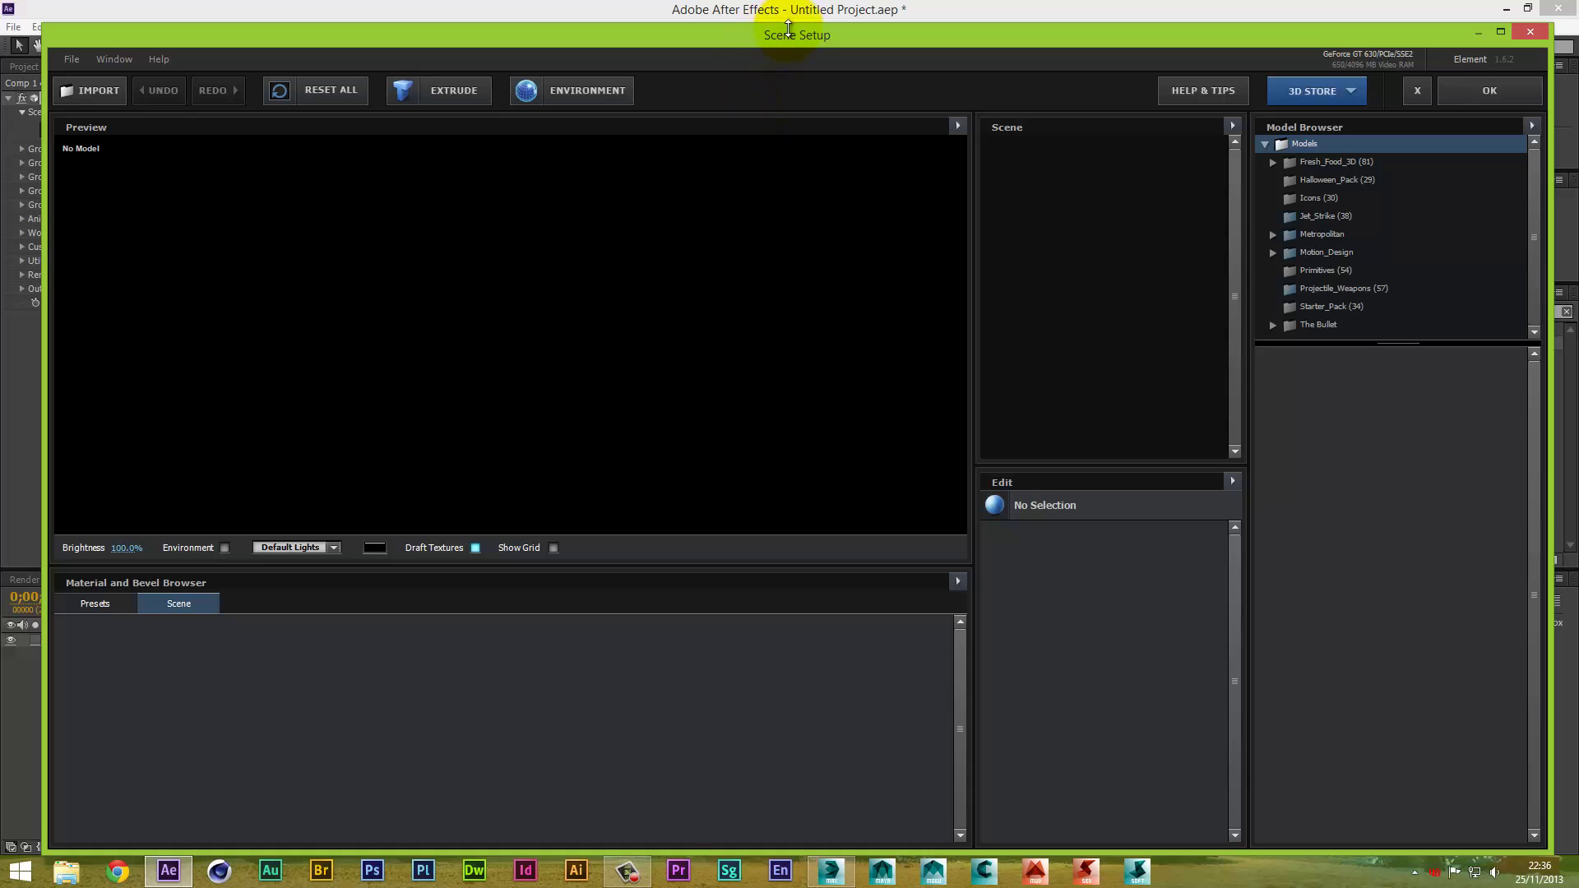
drag(788, 28, 792, 42)
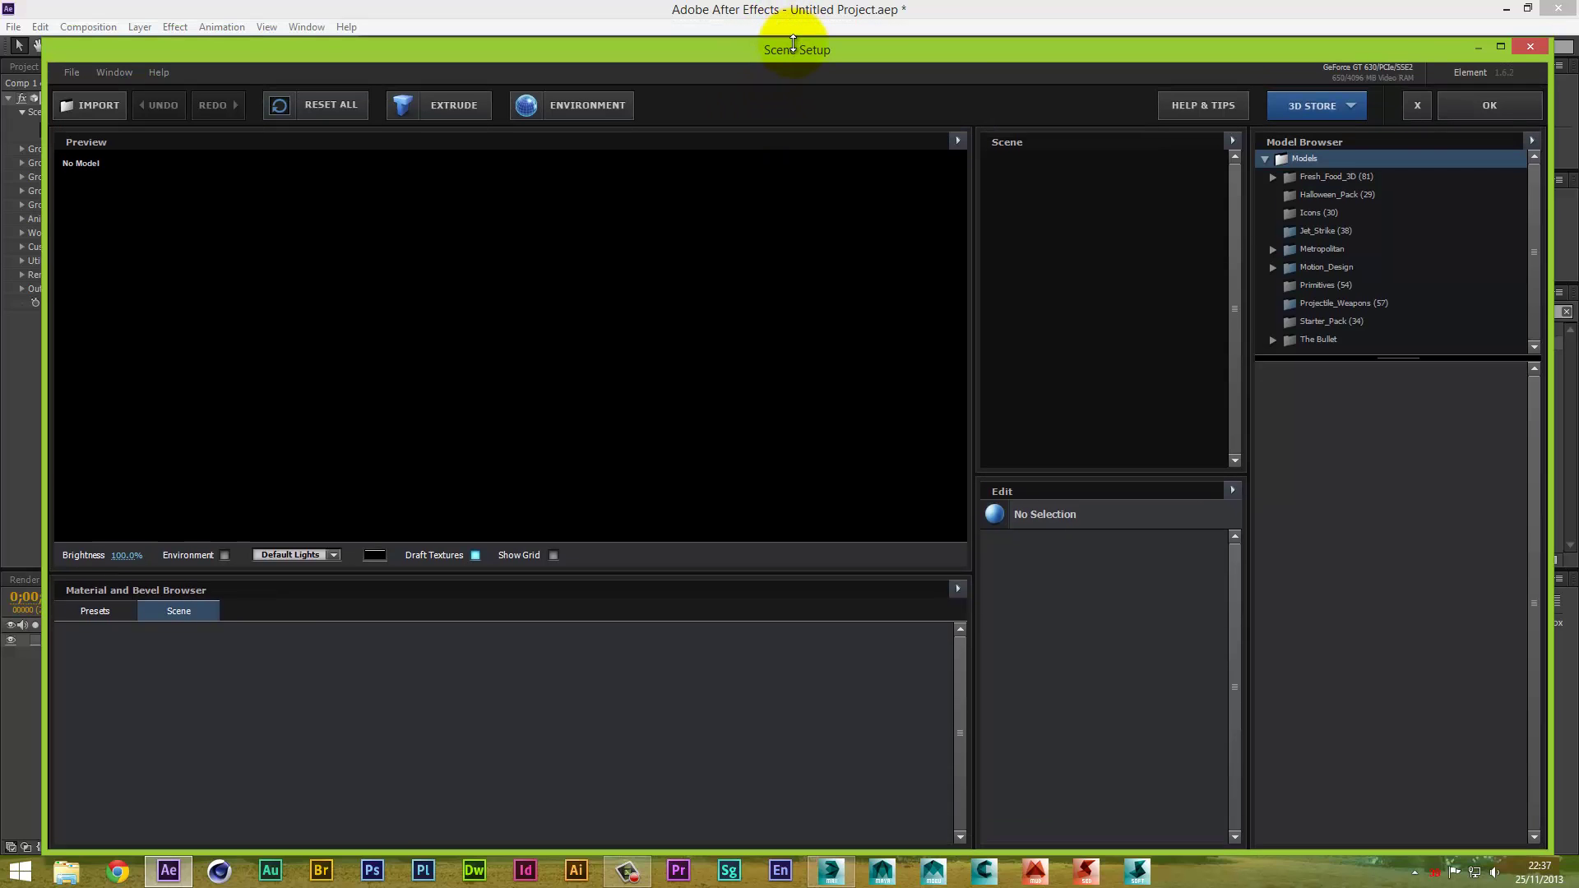
click(99, 113)
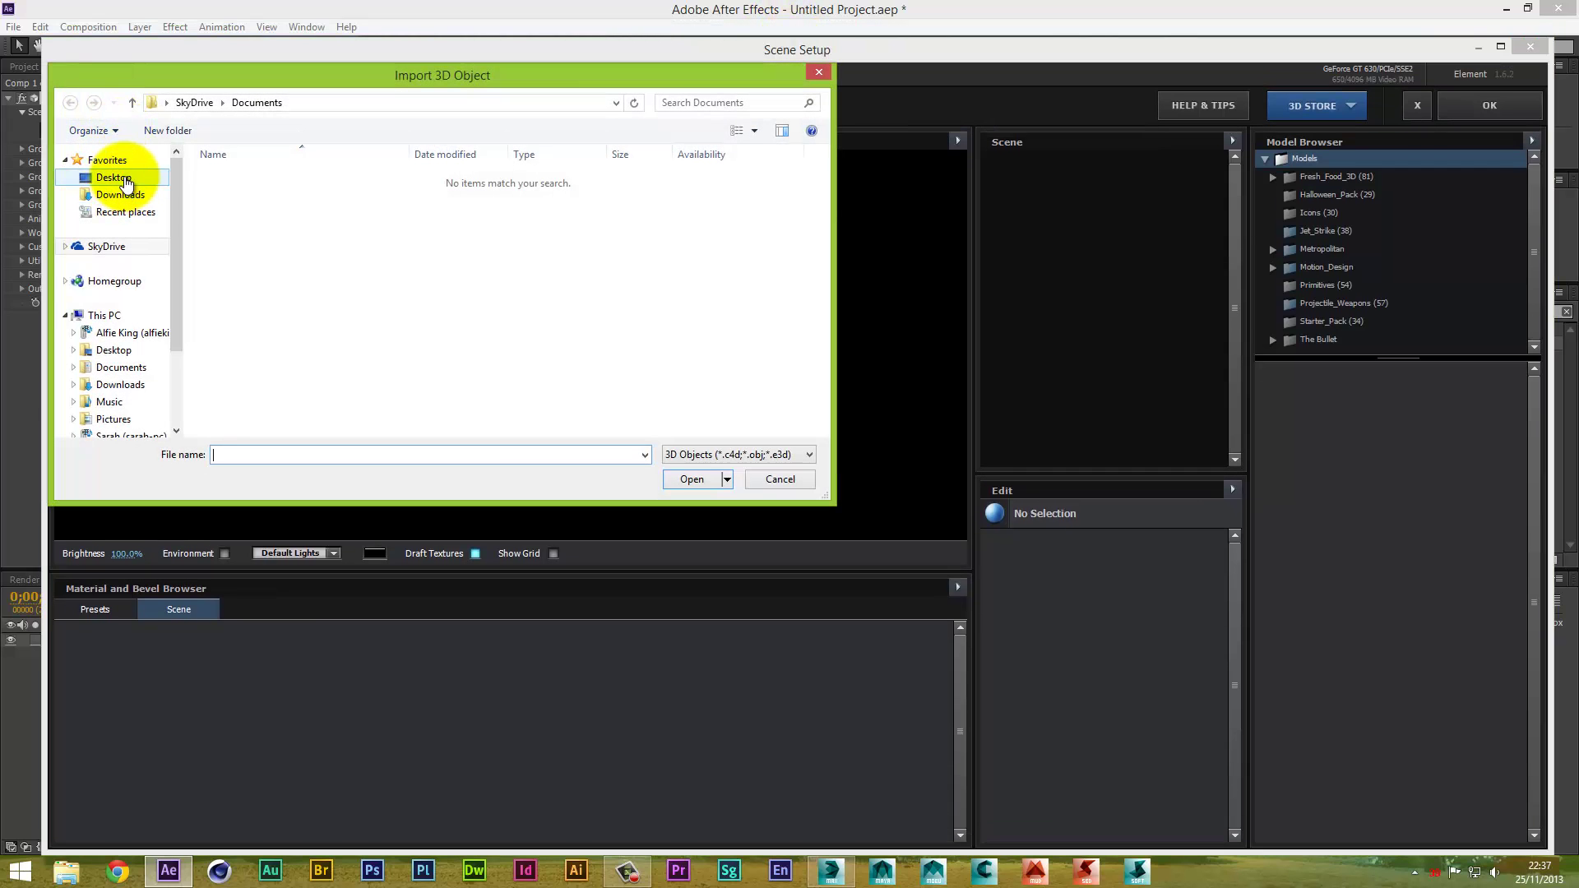
click(114, 178)
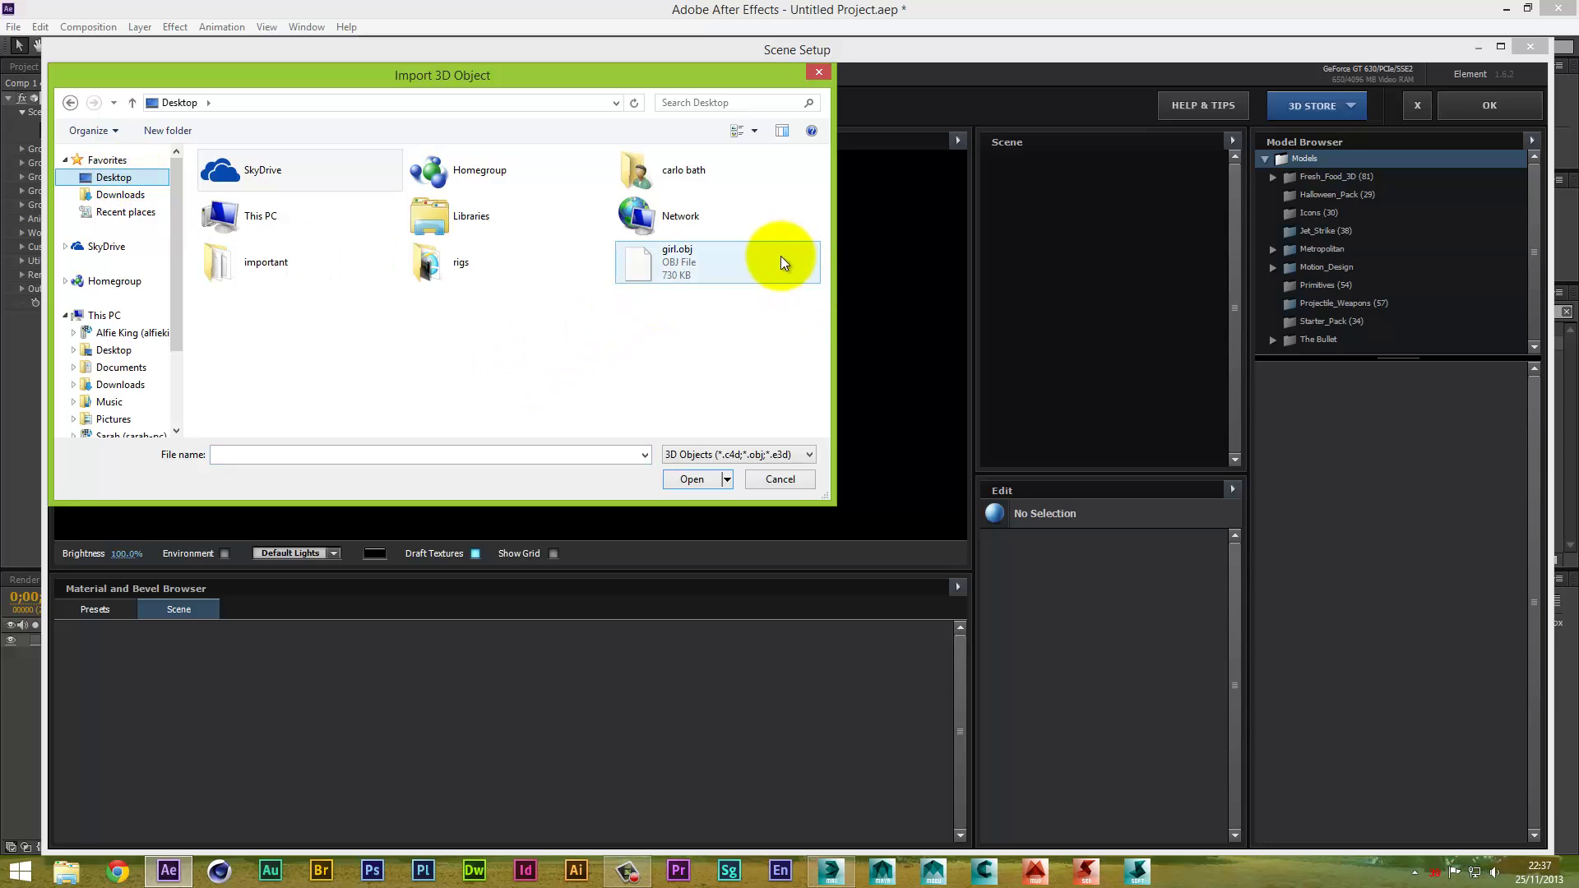
drag(610, 343, 644, 308)
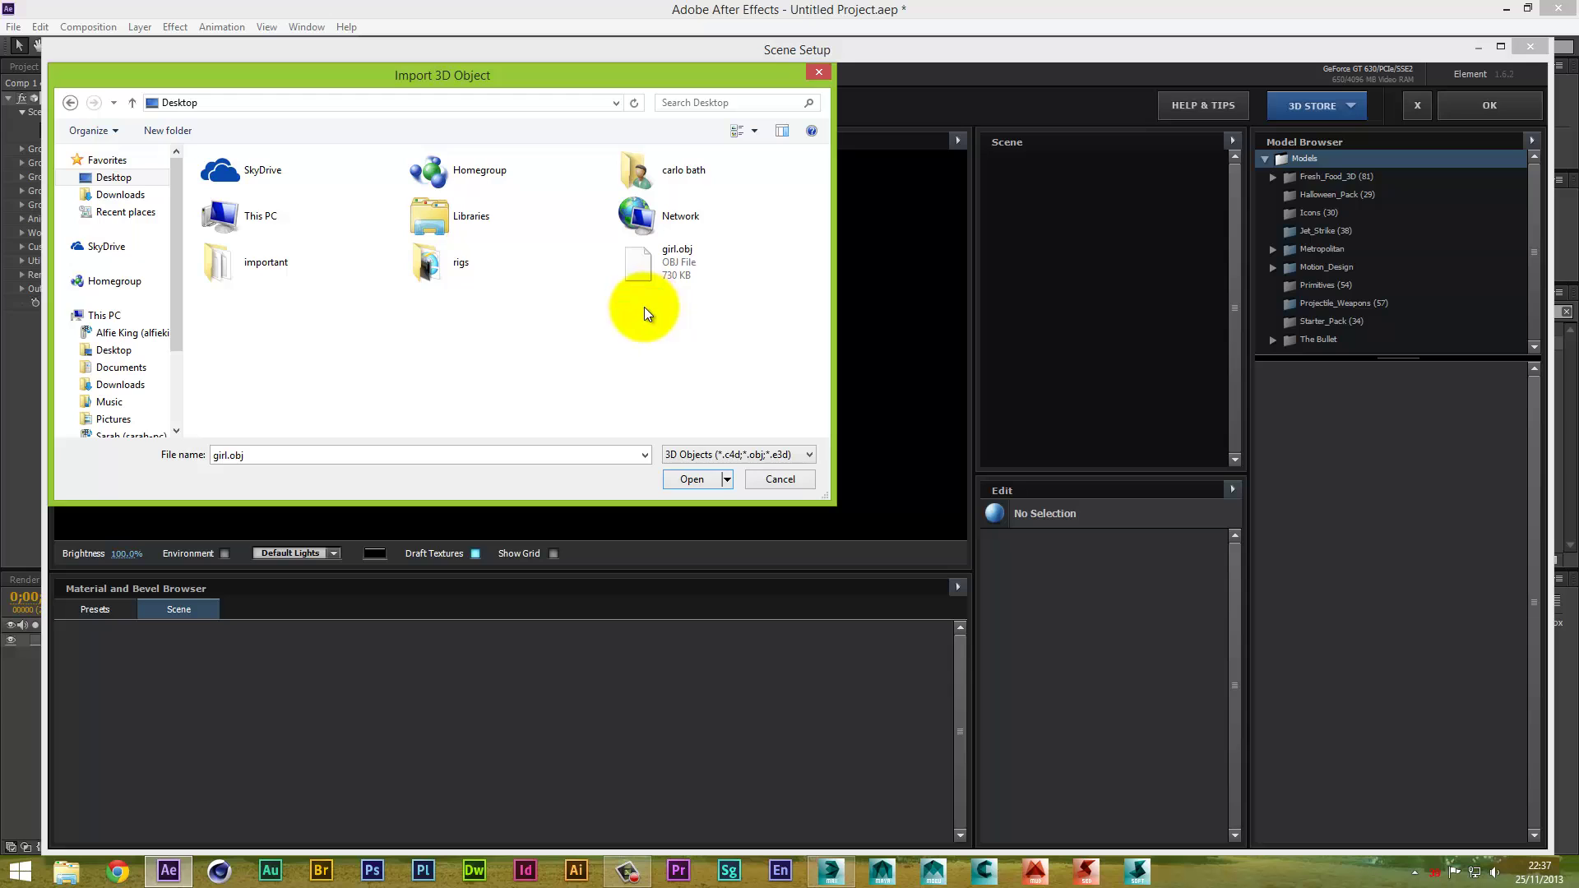
double_click(657, 261)
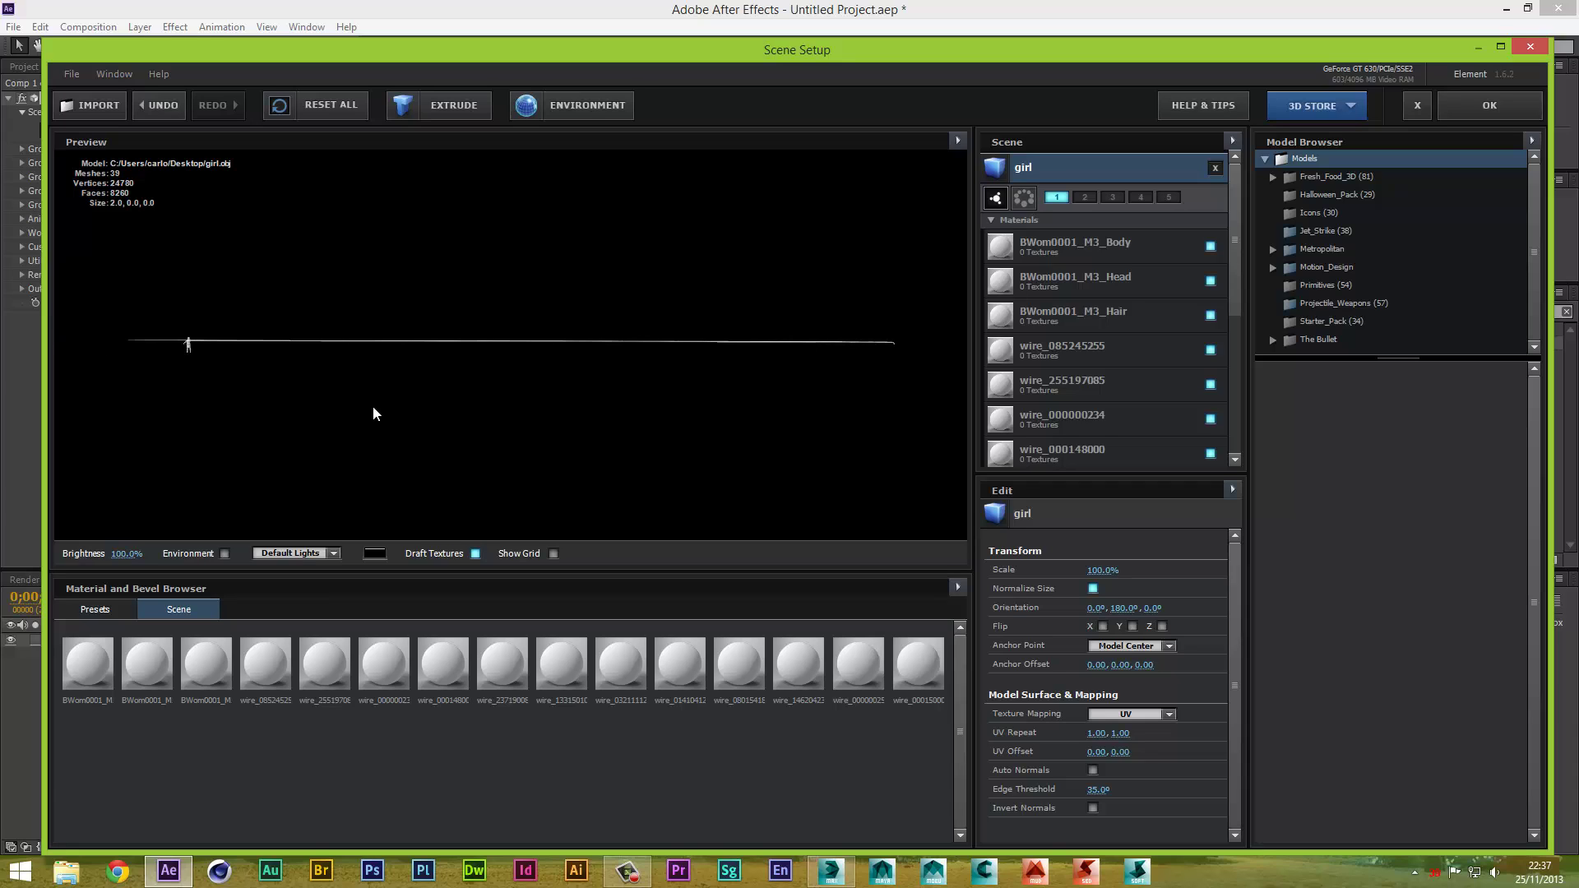
Examine the imported girl model in the Scene Setup preview from several angles and distances
drag(184, 374, 298, 378)
scroll(293, 373, up, 6)
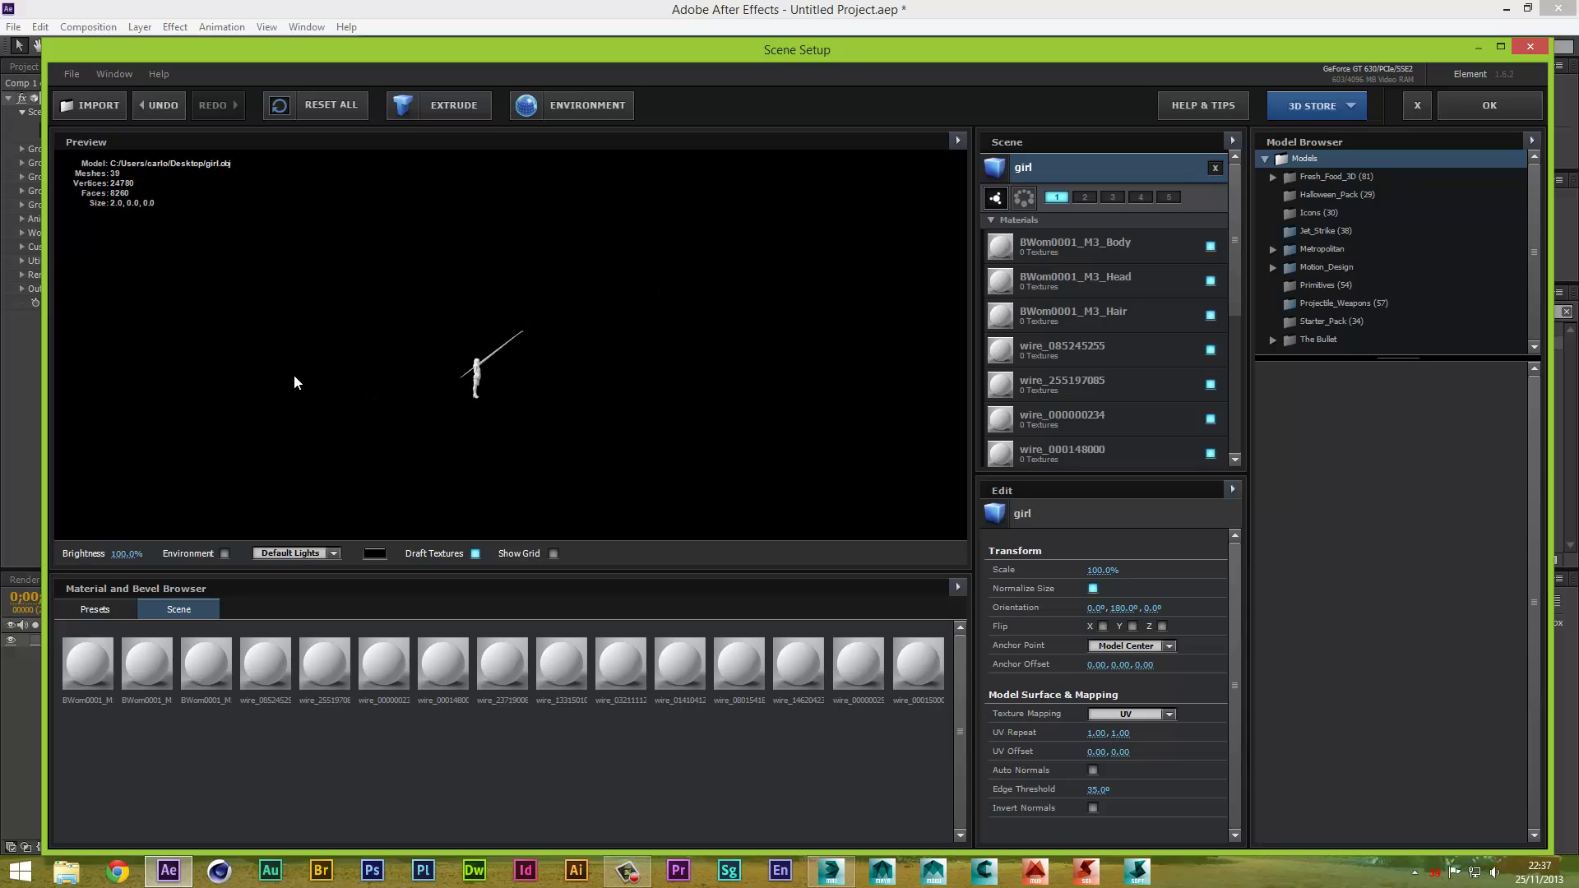
scroll(295, 378, down, 5)
scroll(296, 378, up, 2)
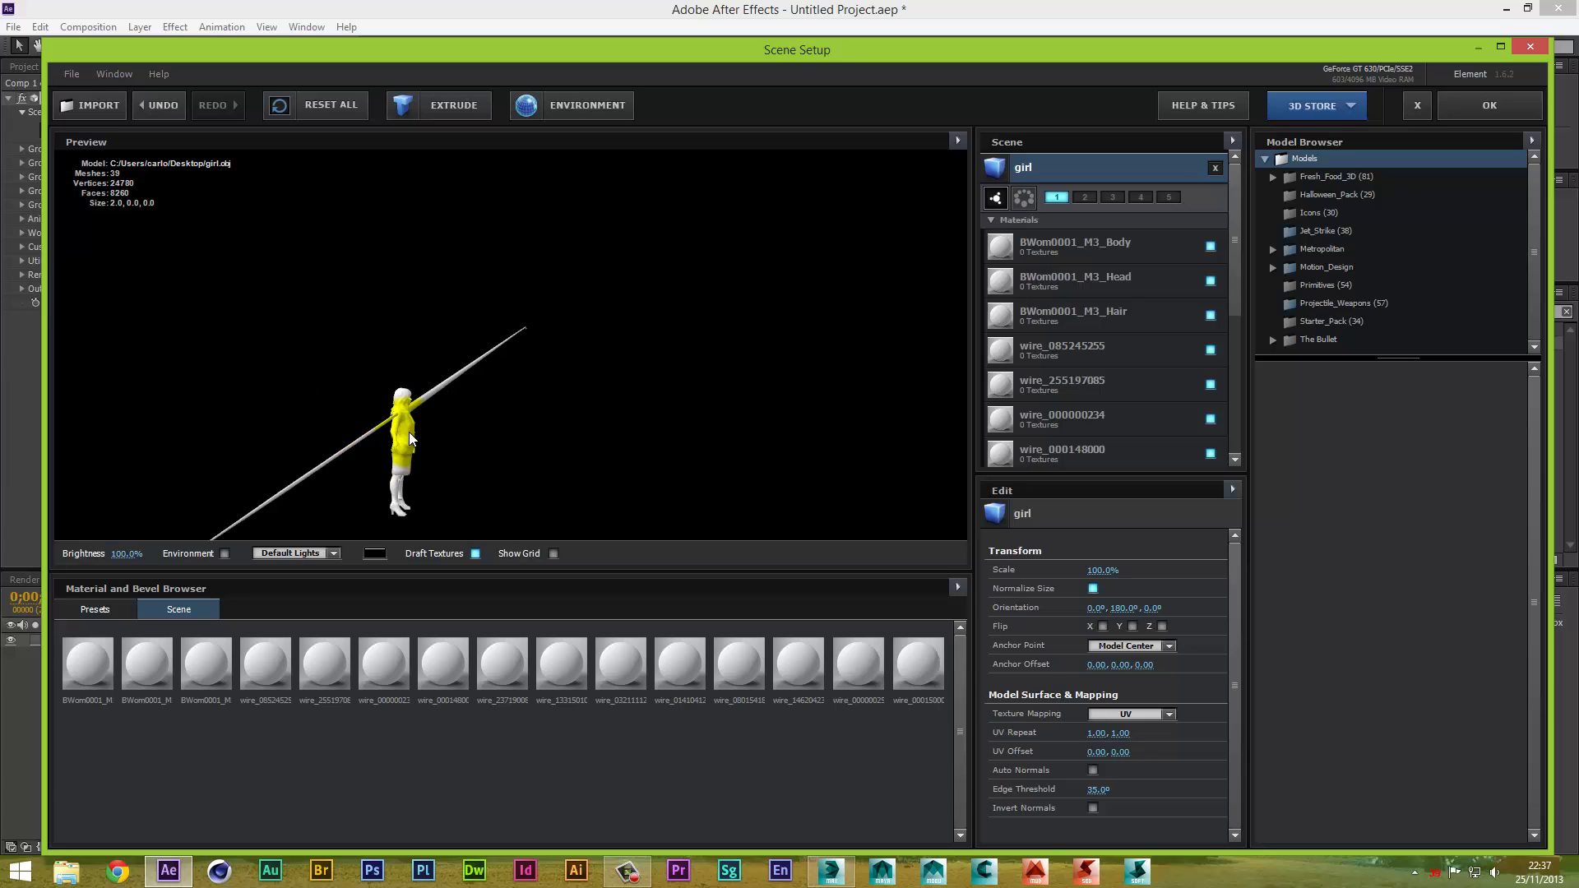
scroll(411, 436, up, 5)
scroll(408, 442, down, 5)
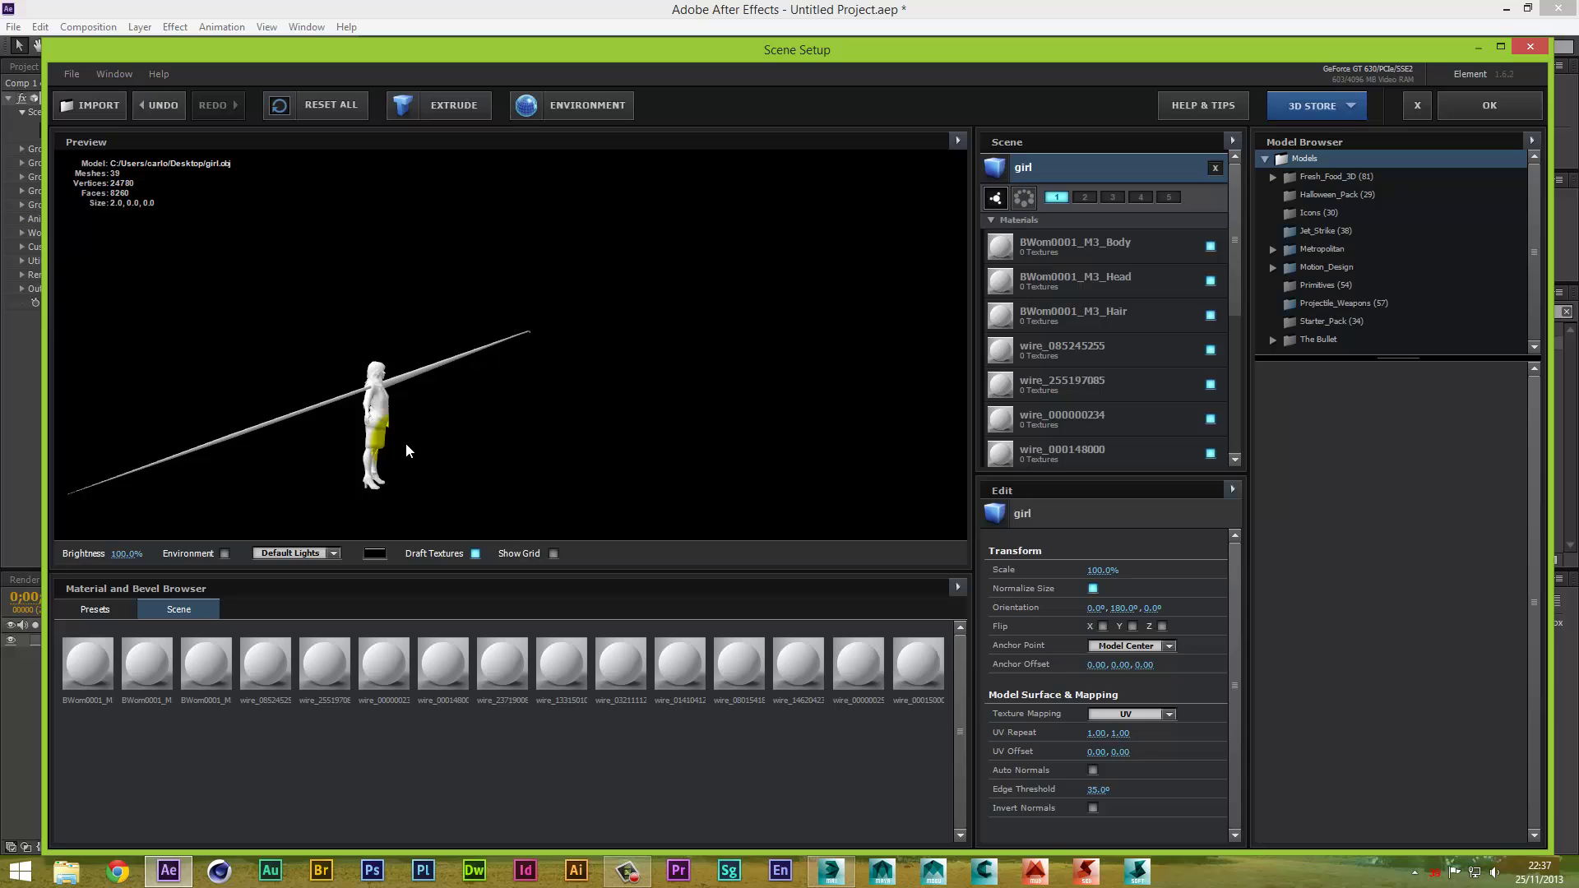
scroll(406, 442, up, 4)
scroll(403, 438, down, 4)
drag(392, 428, 393, 422)
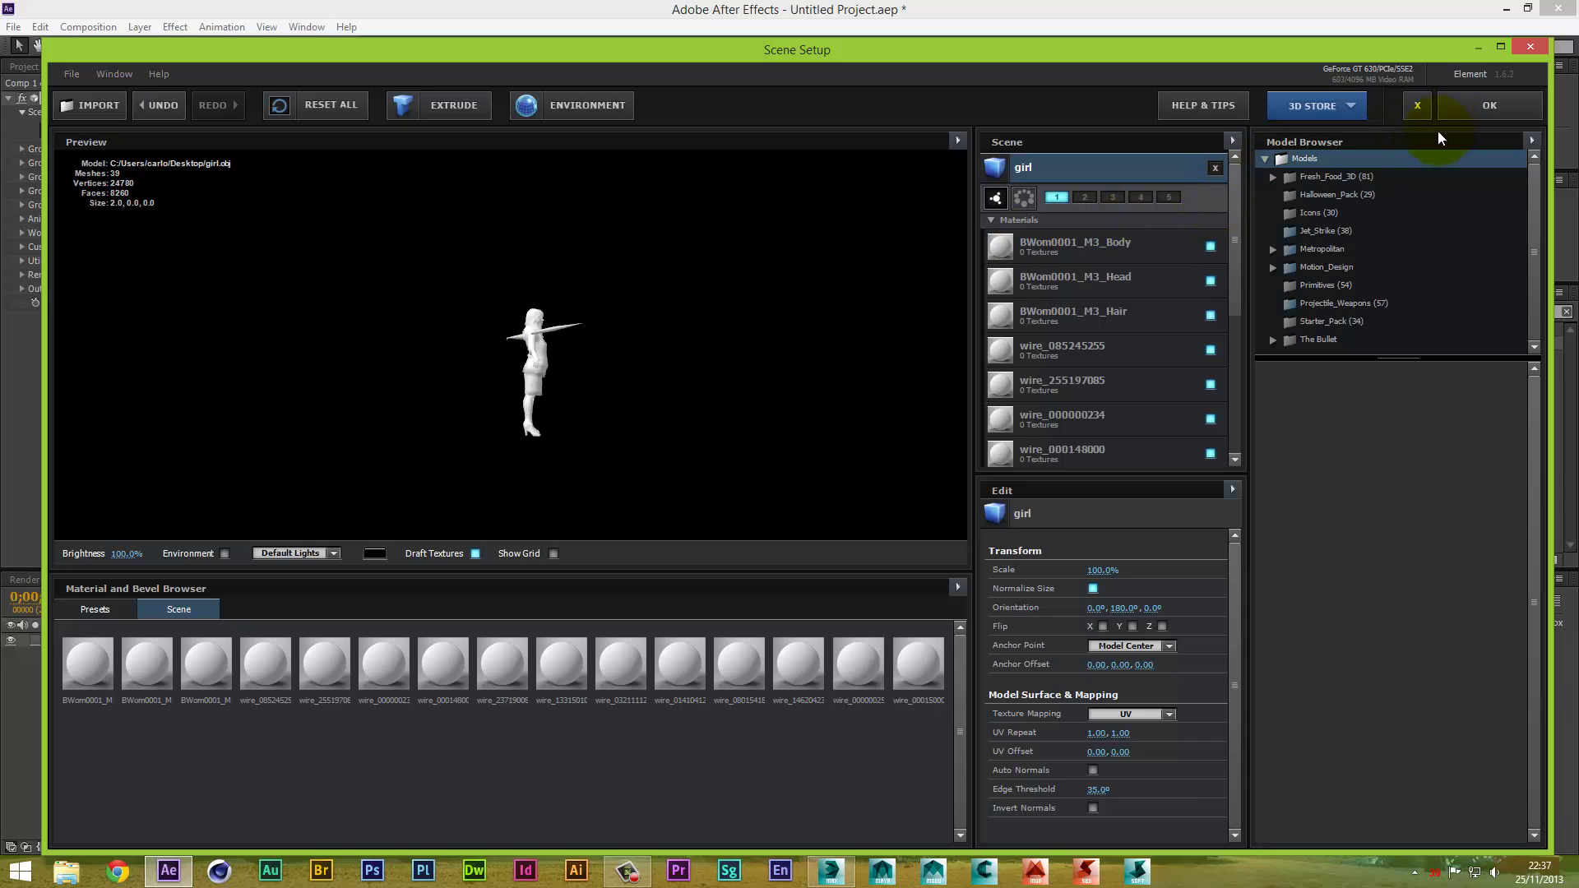
Cancel Scene Setup without saving the imported model and exit After Effects
click(1533, 47)
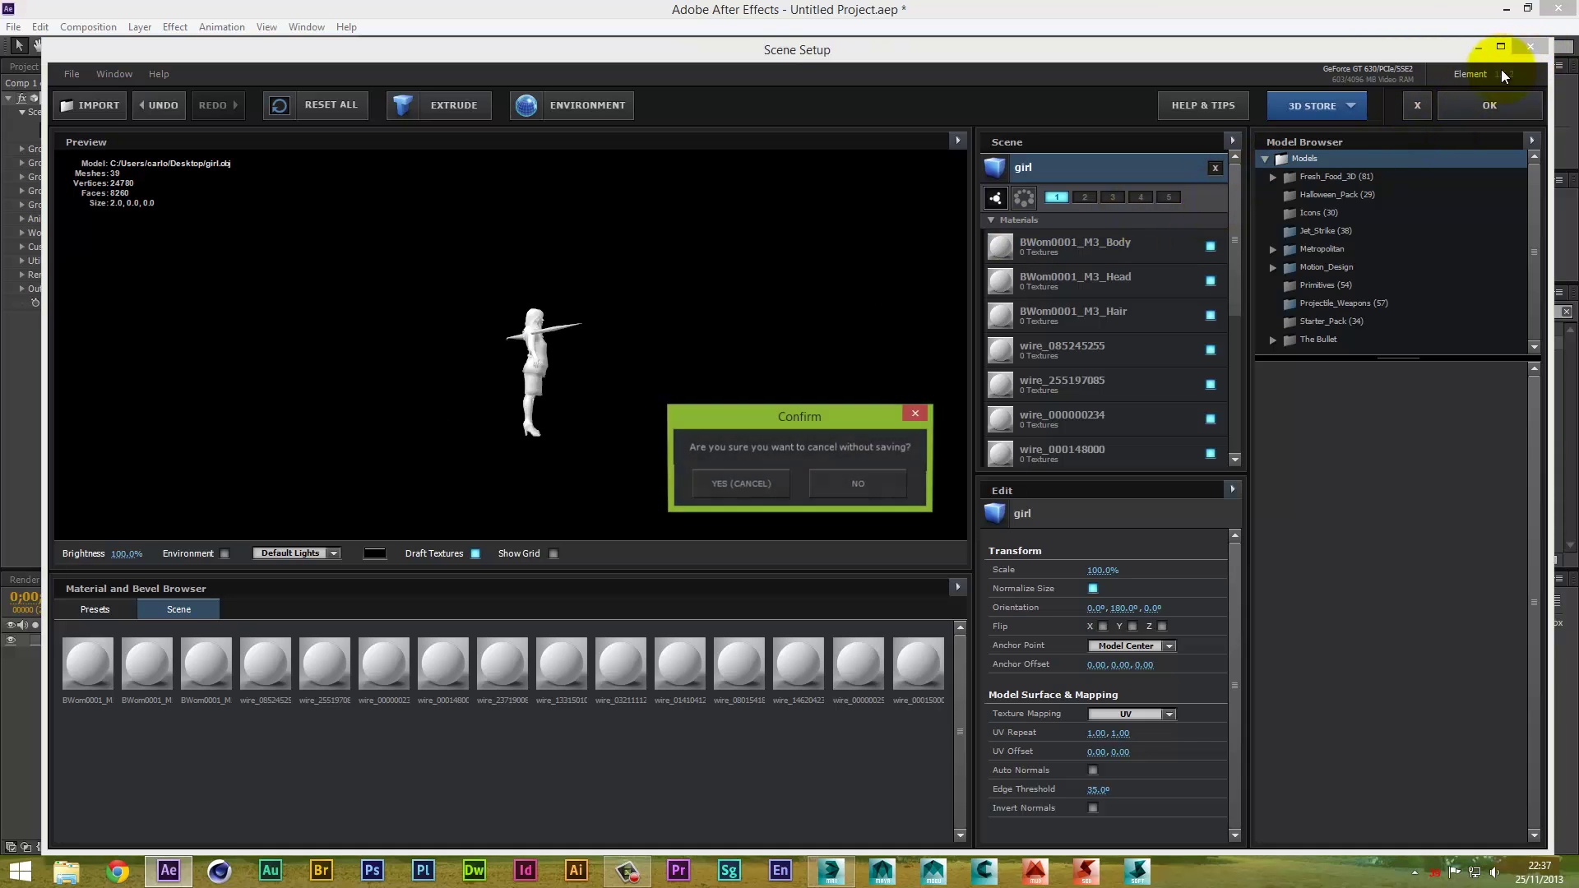
click(763, 481)
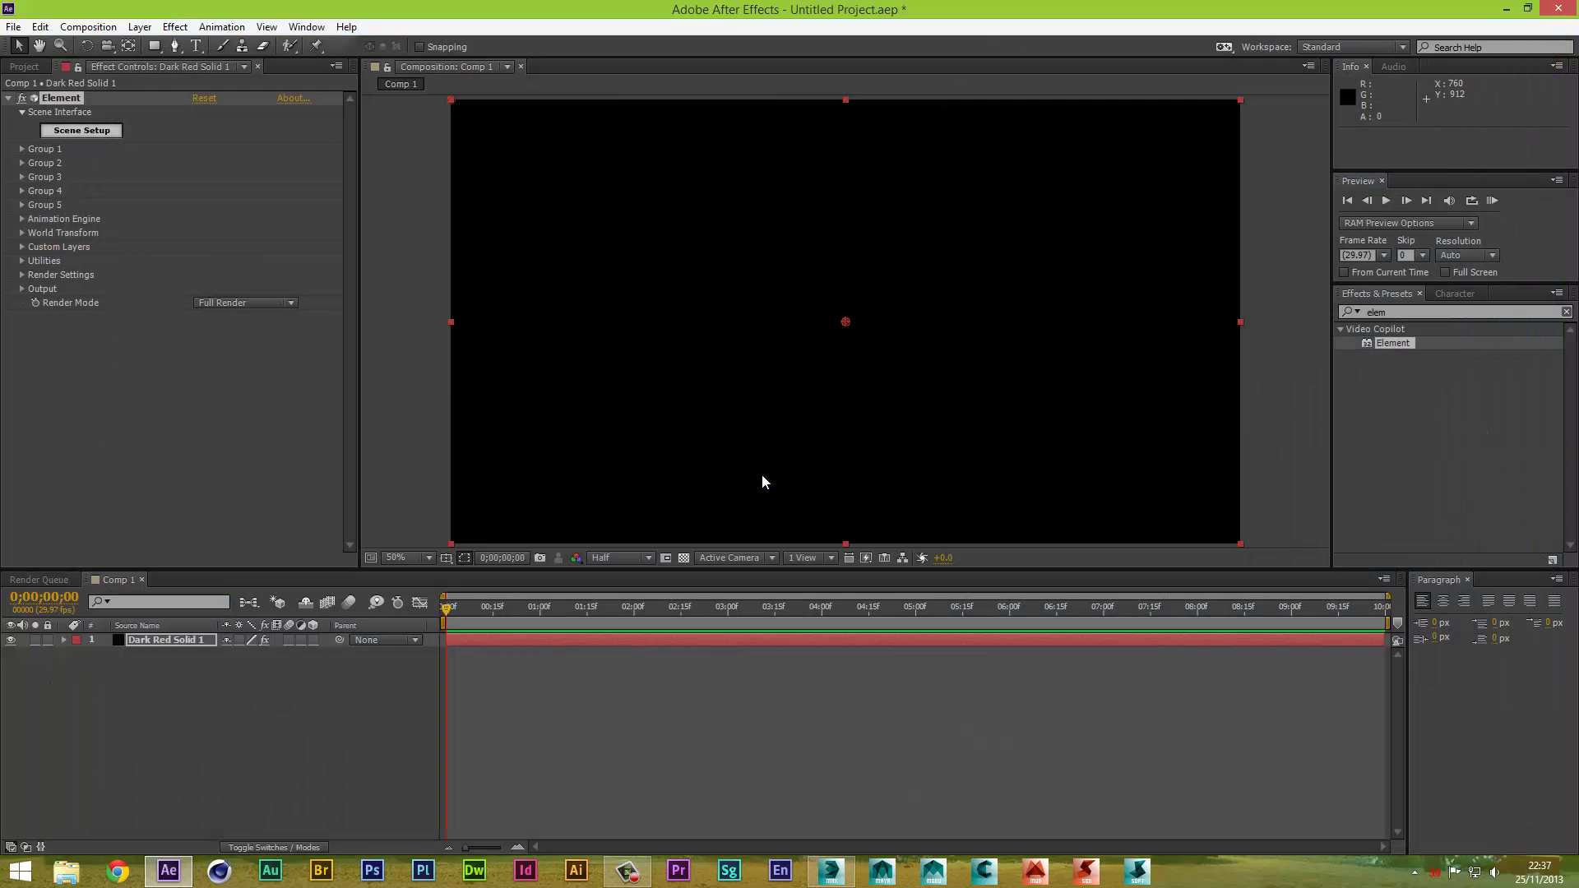
click(15, 27)
click(35, 606)
click(819, 455)
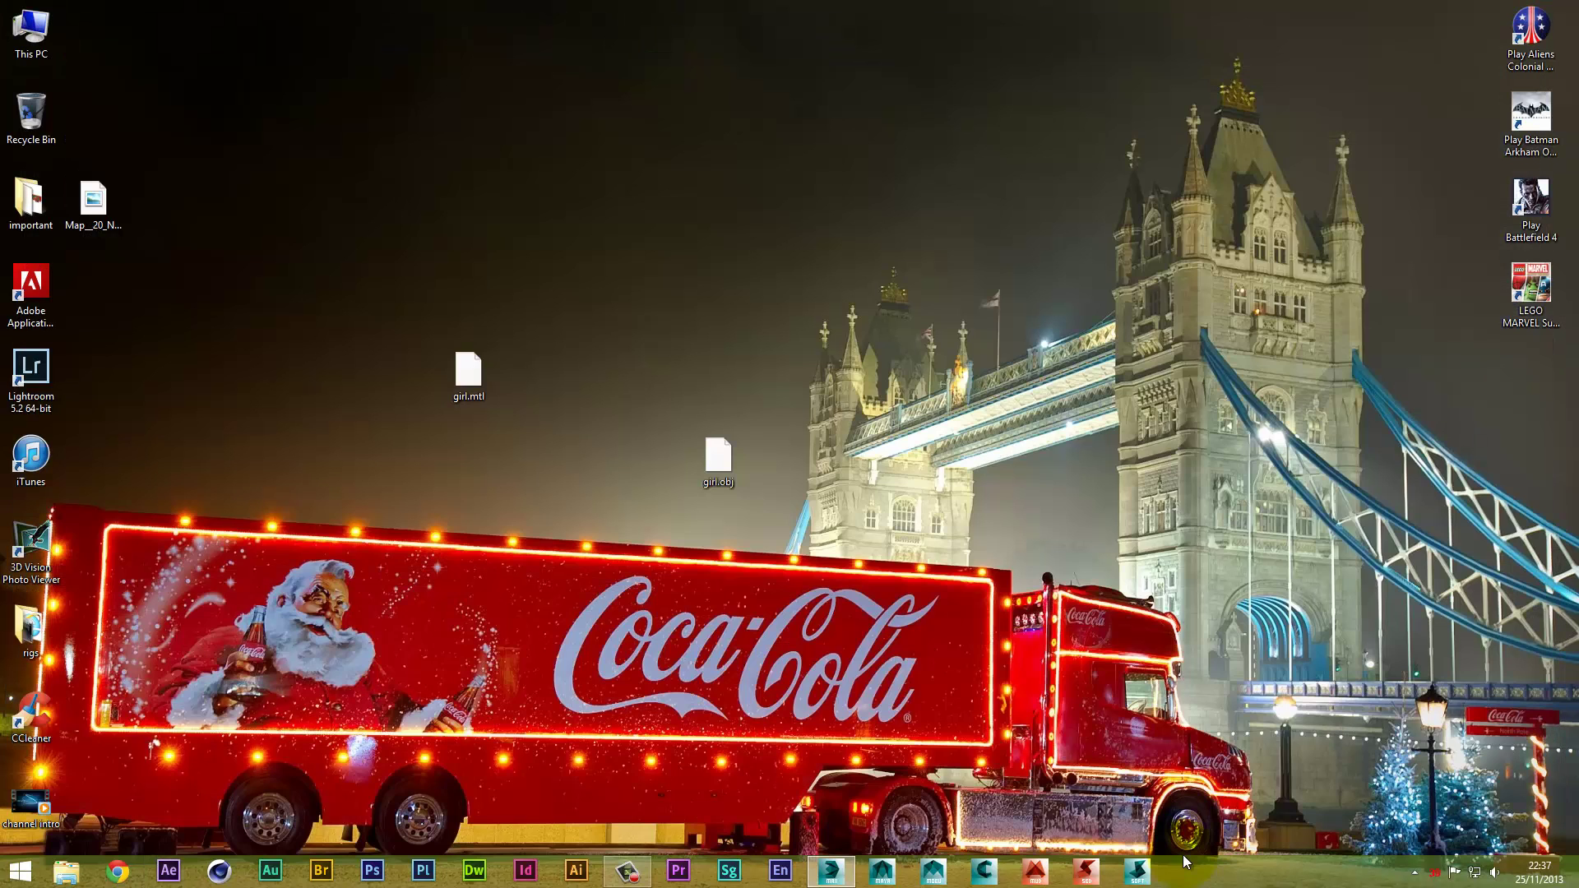
Return to 3ds Max and close the modified BWom0001-M3-Cat scene without saving its changes
click(832, 870)
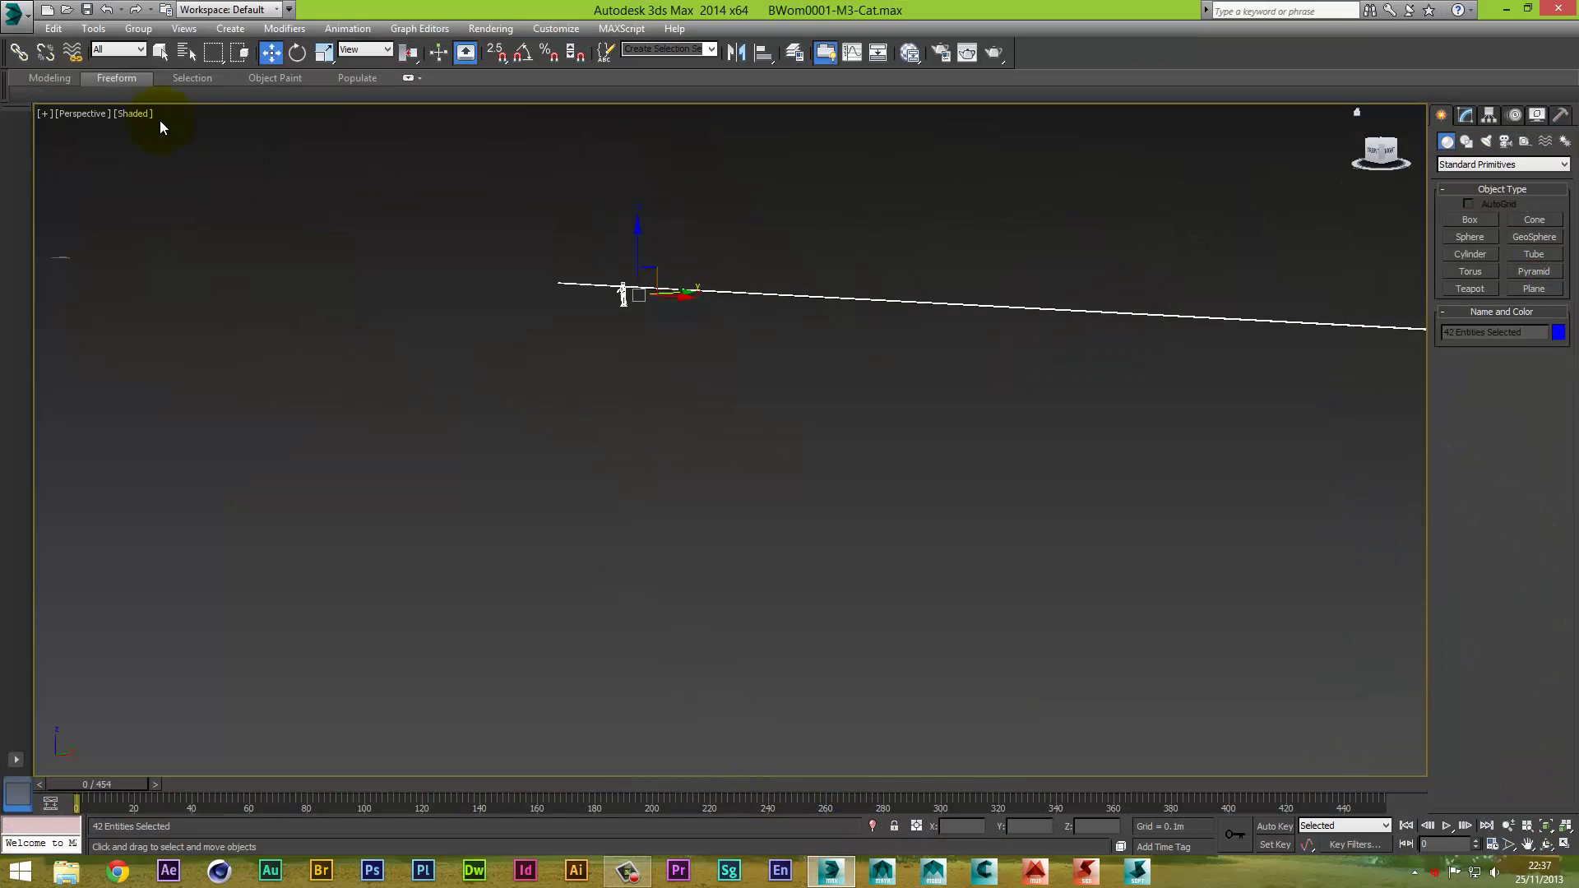
double_click(14, 14)
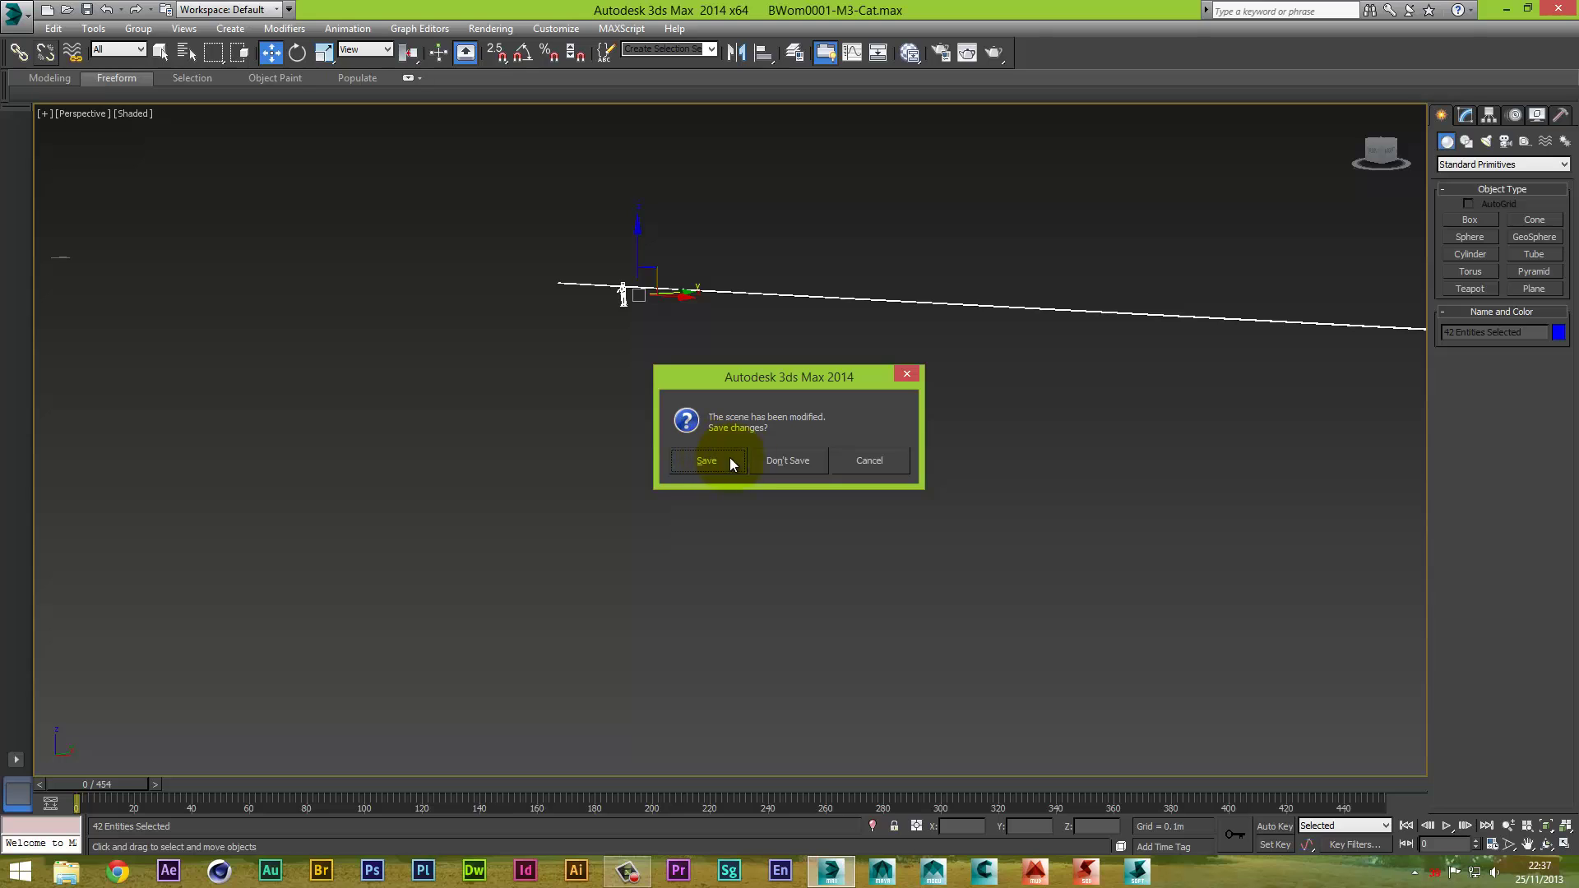
click(780, 461)
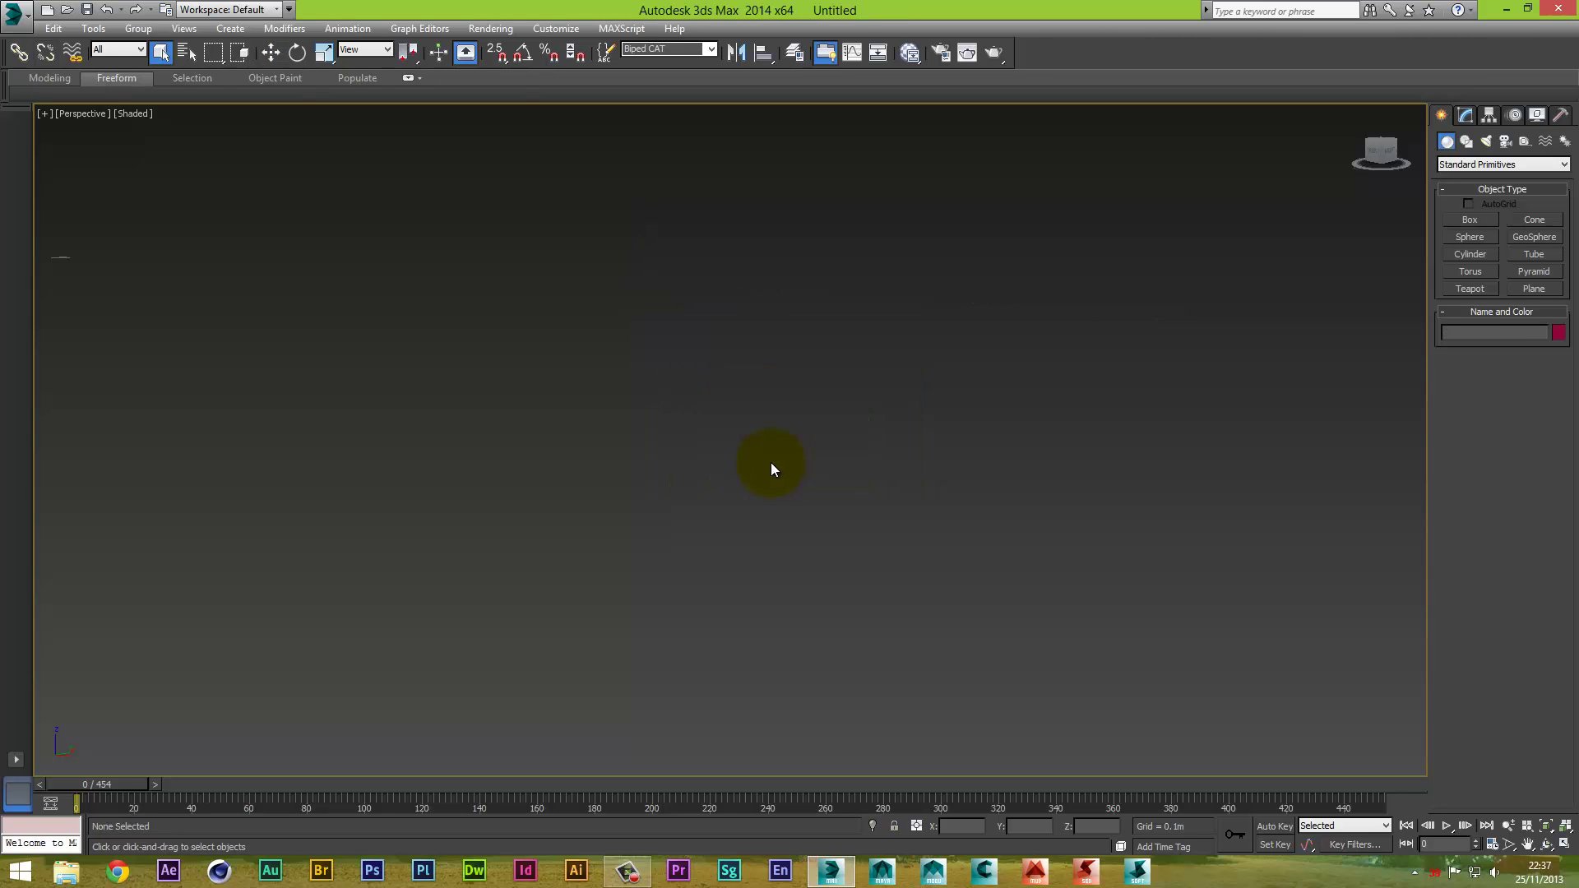
Open the recently used home scene despite its missing plug-ins and external files, adopting the file's unit scale
click(17, 14)
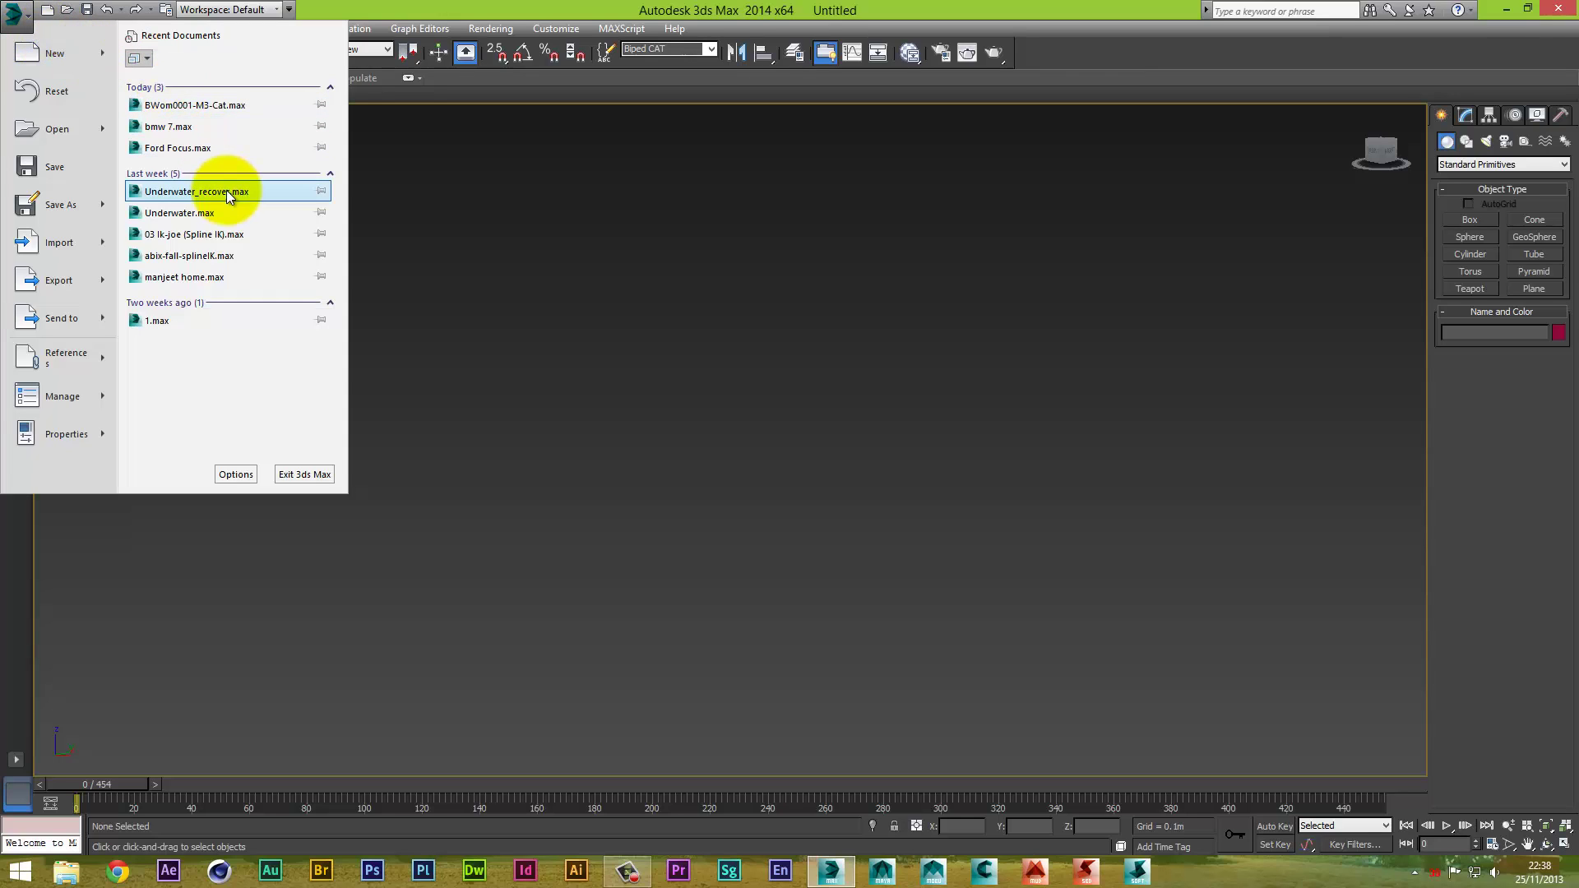
click(185, 278)
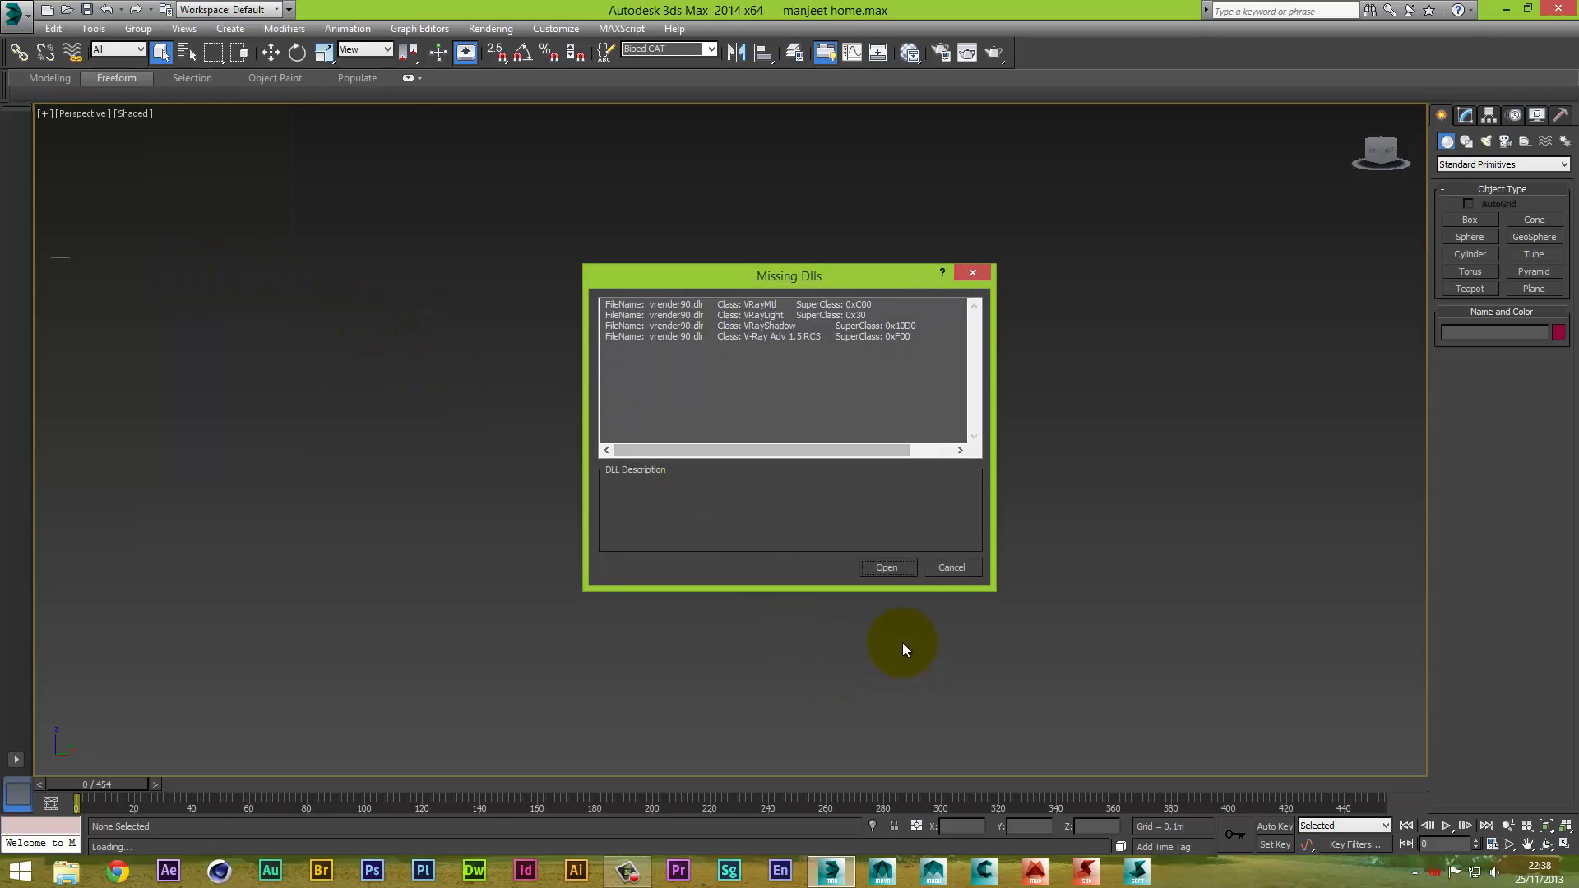
click(890, 567)
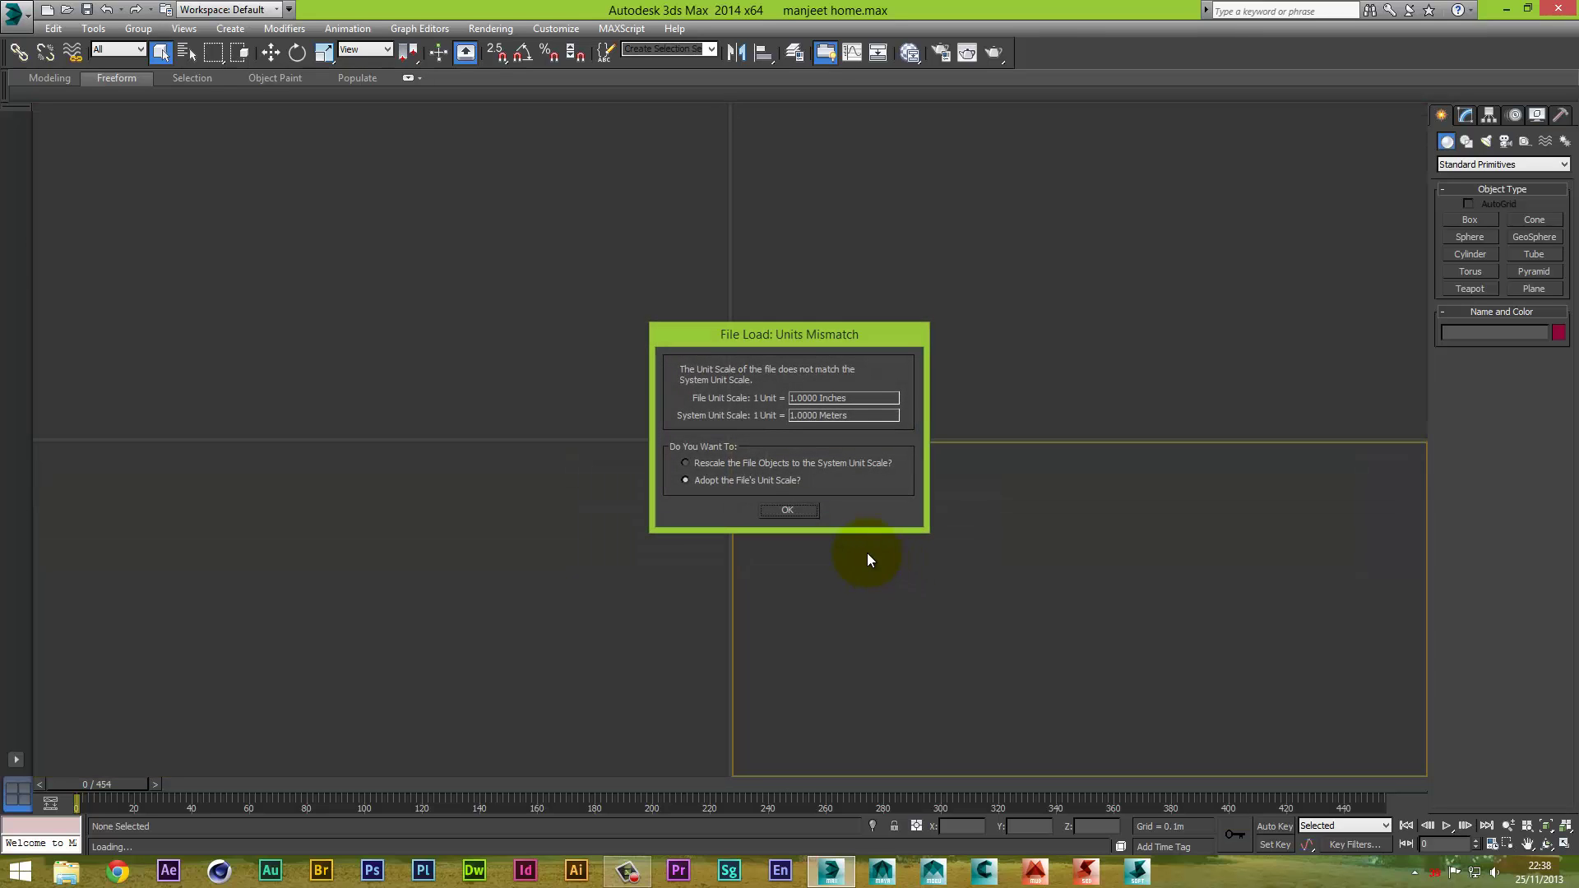
click(773, 510)
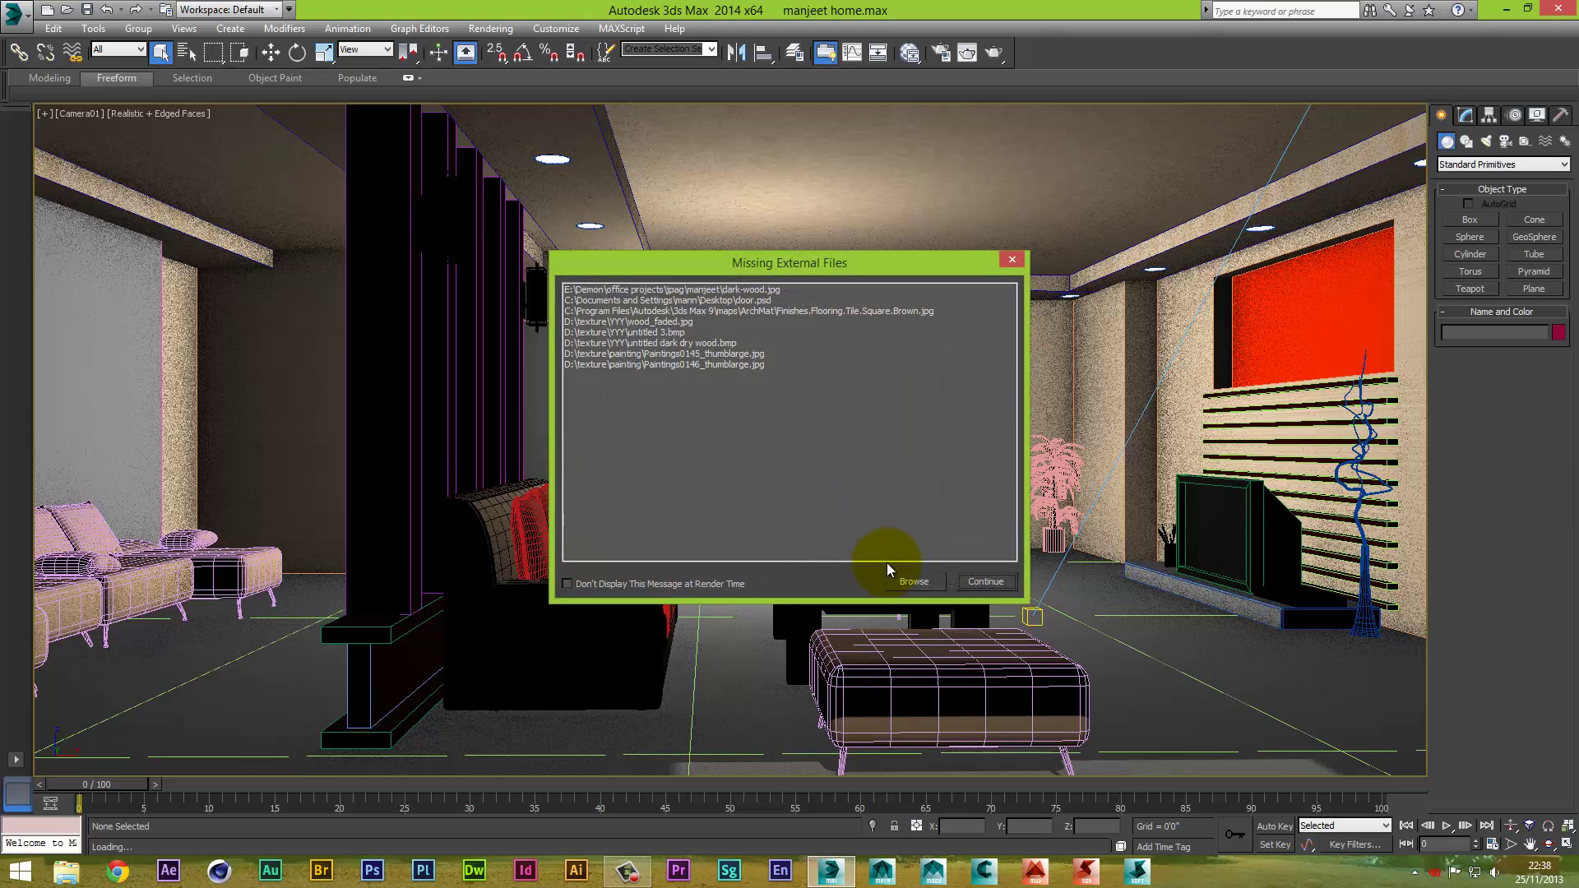
click(984, 582)
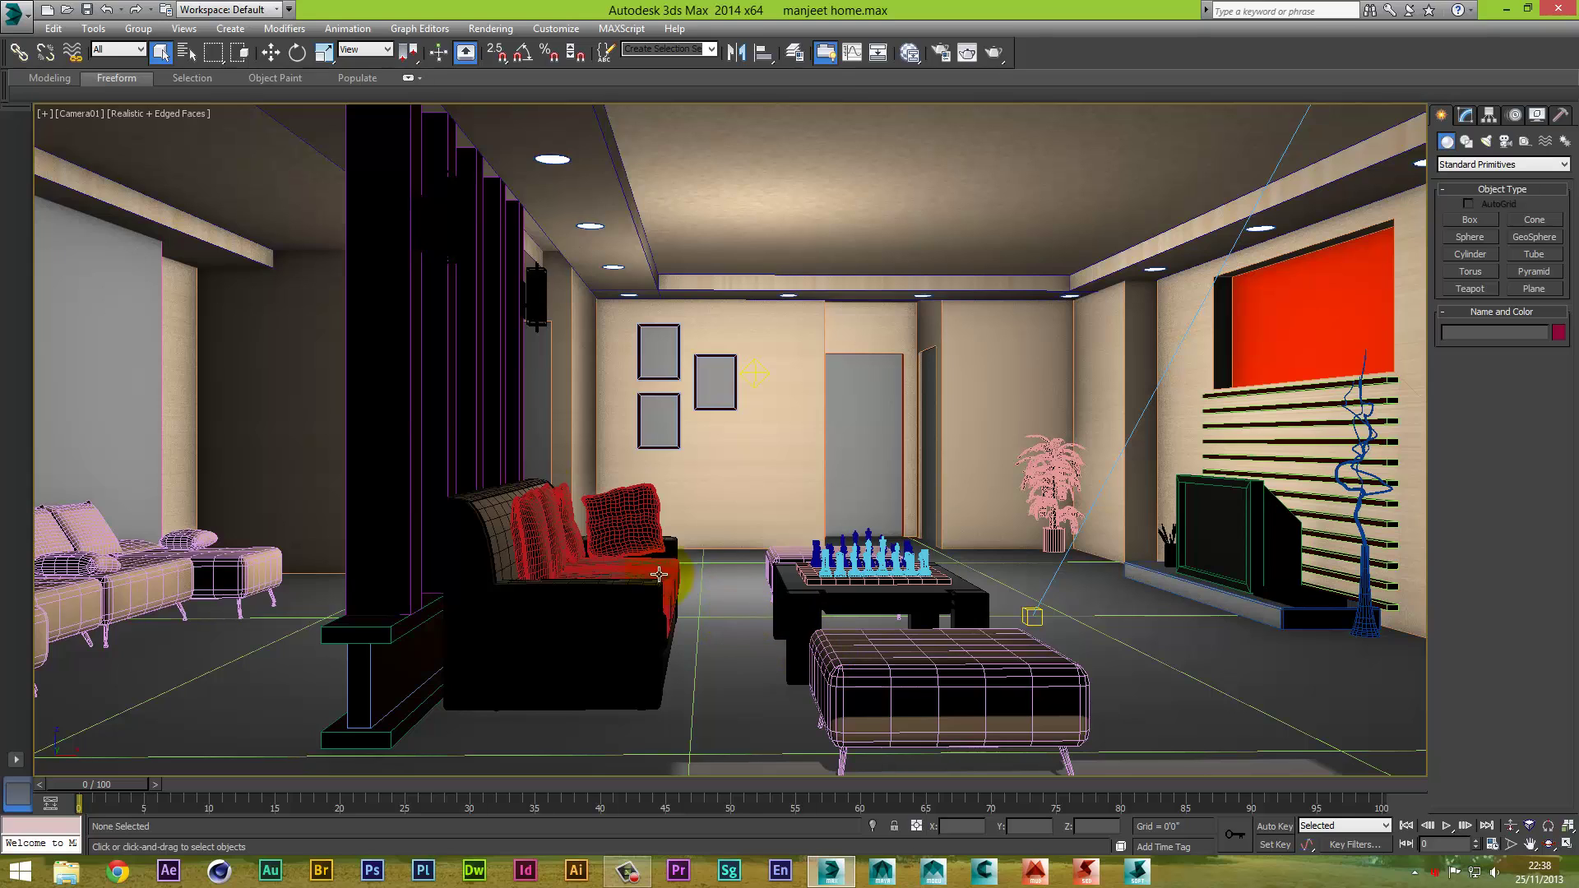
Export the whole scene to the Desktop as home in gw::OBJ-Exporter (*.OBJ) format with the current export options
click(15, 13)
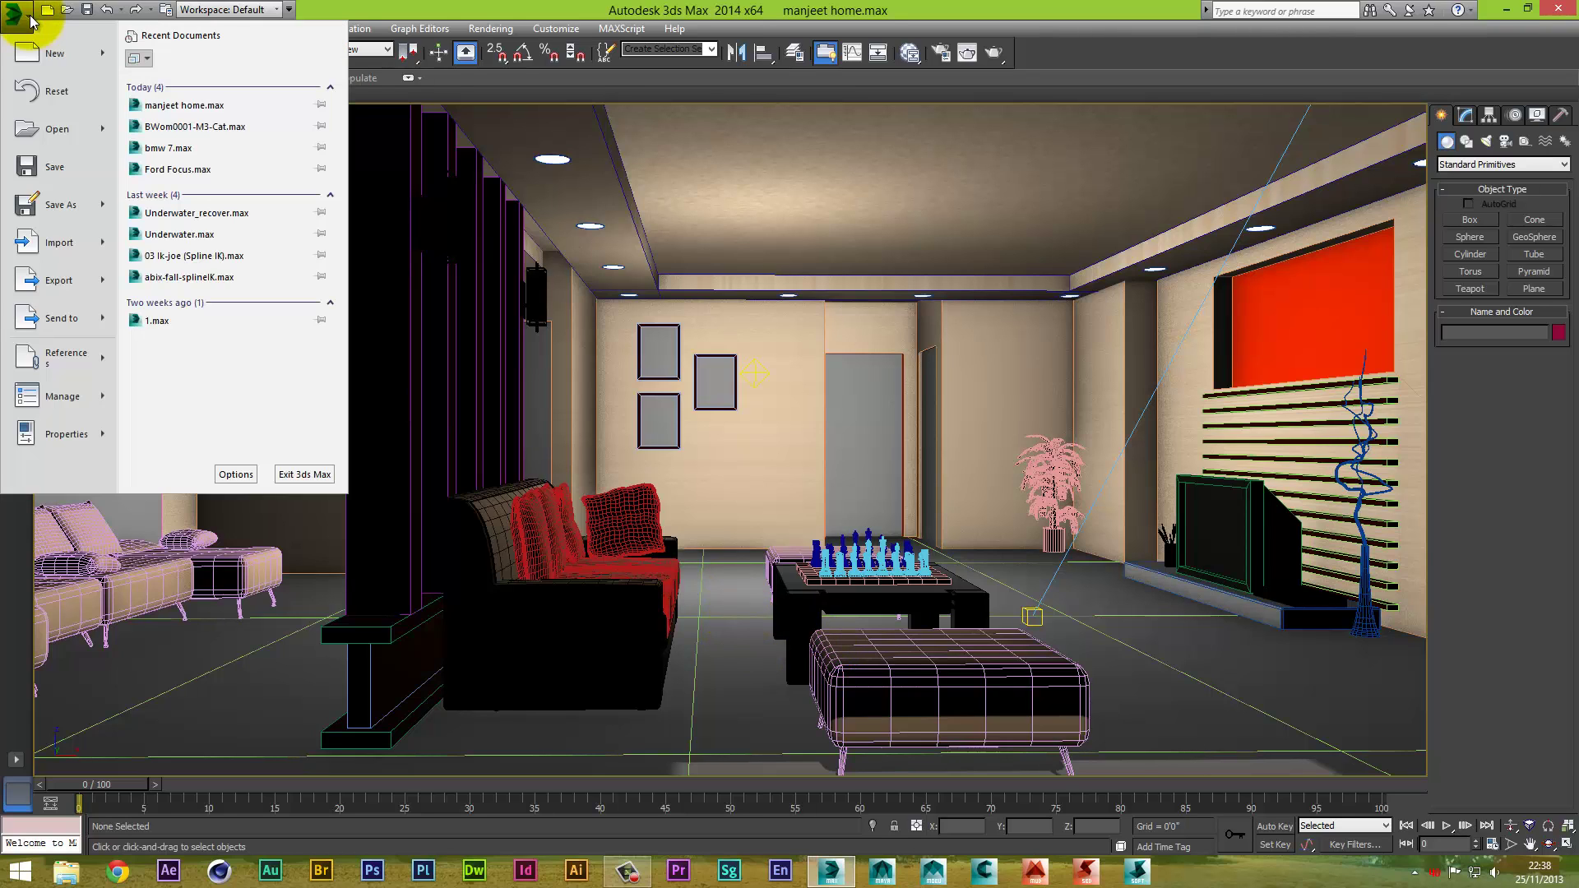
mouse_move(104, 278)
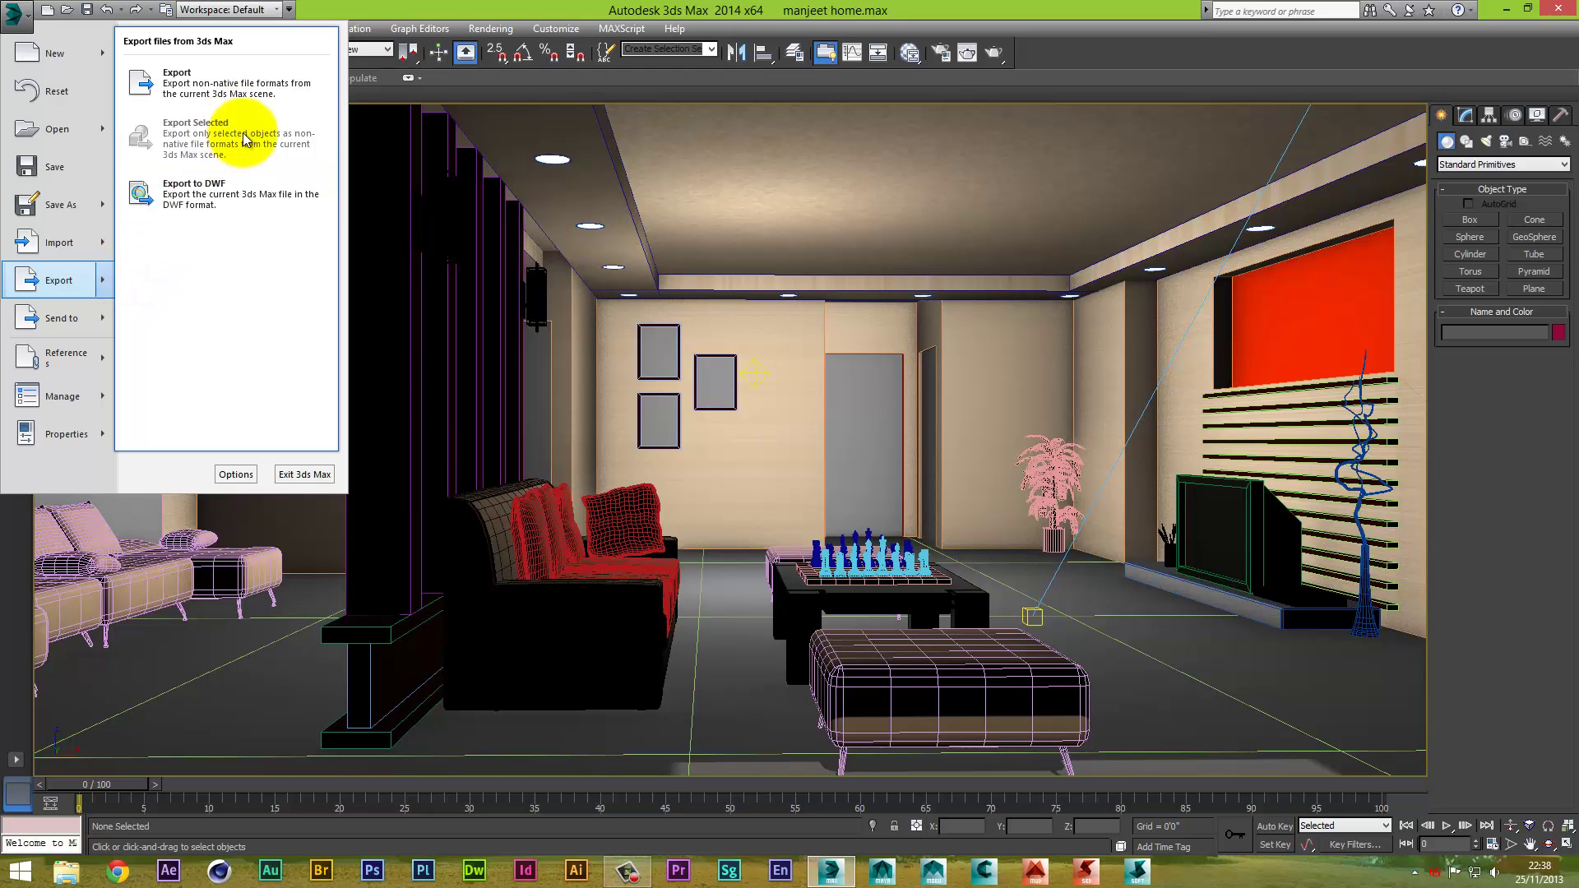
click(222, 84)
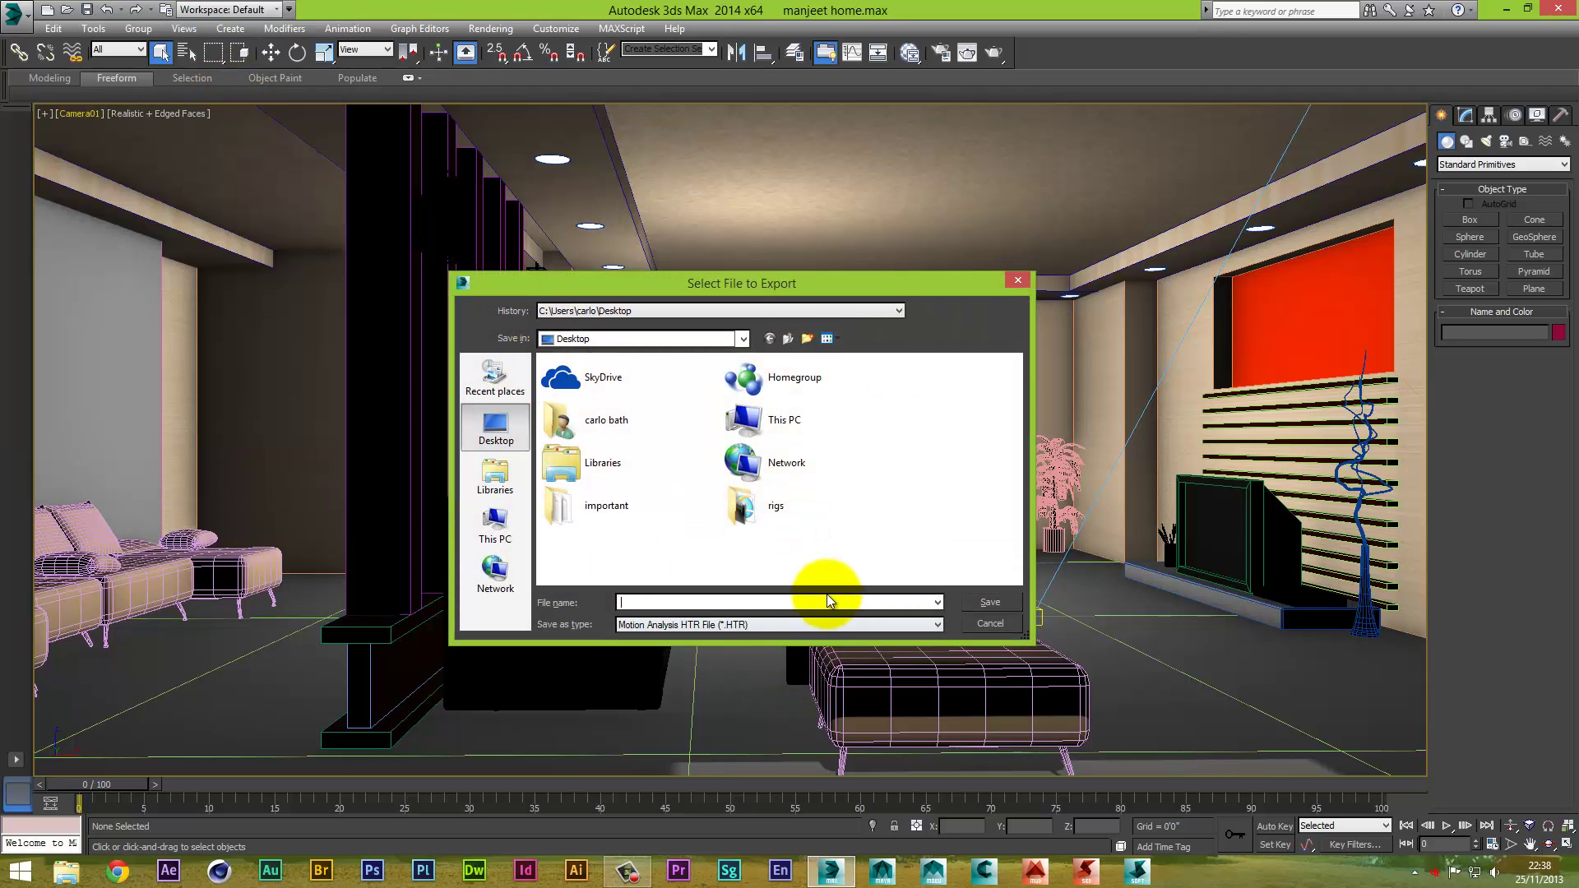
click(835, 625)
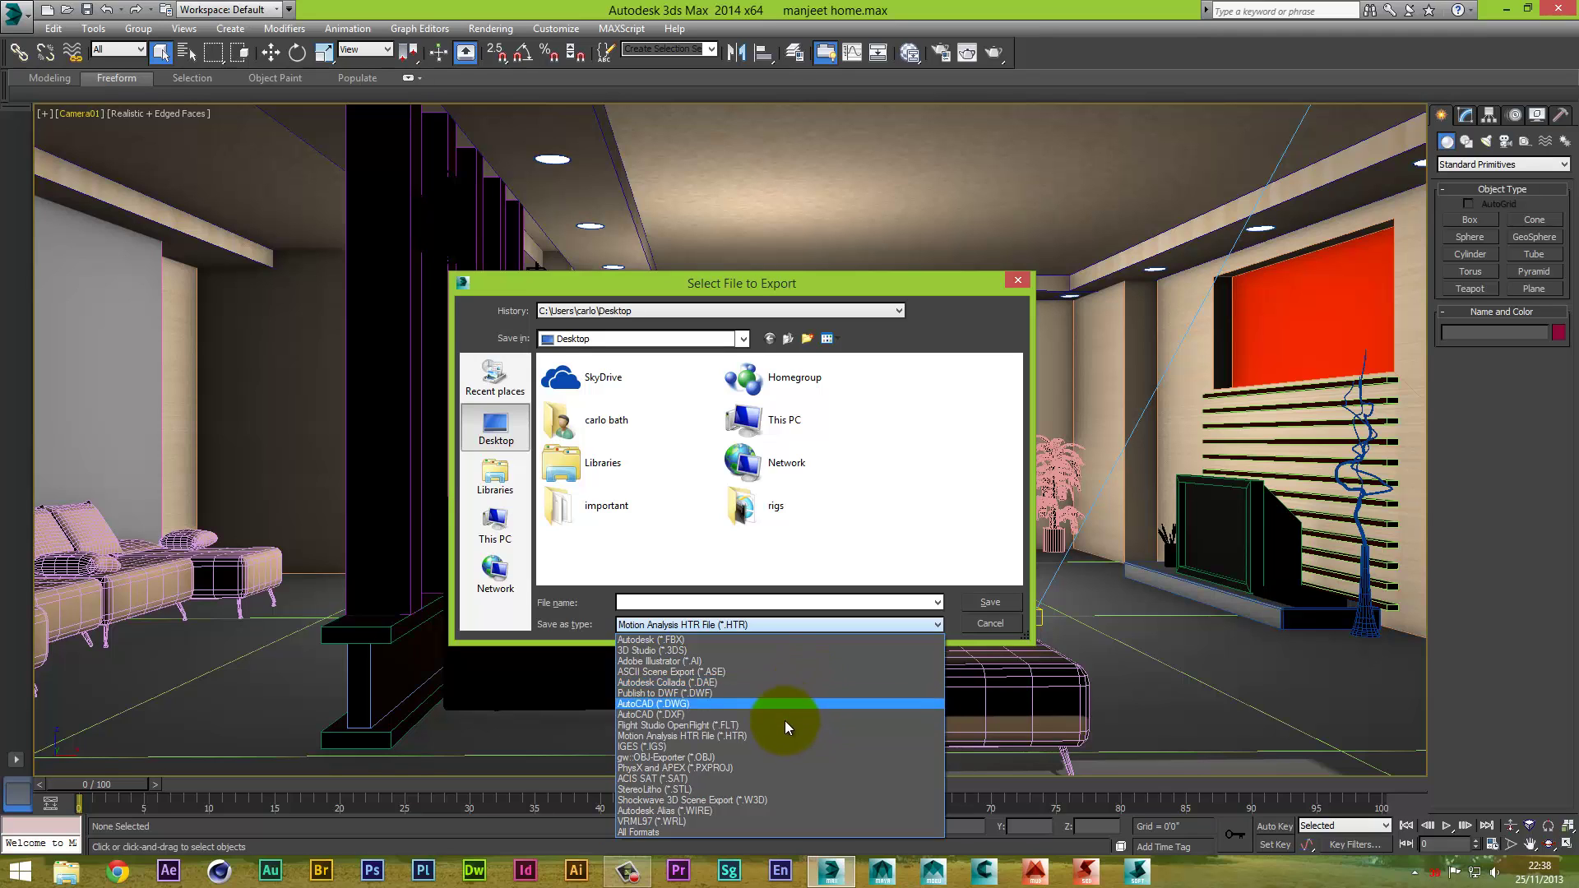
click(775, 757)
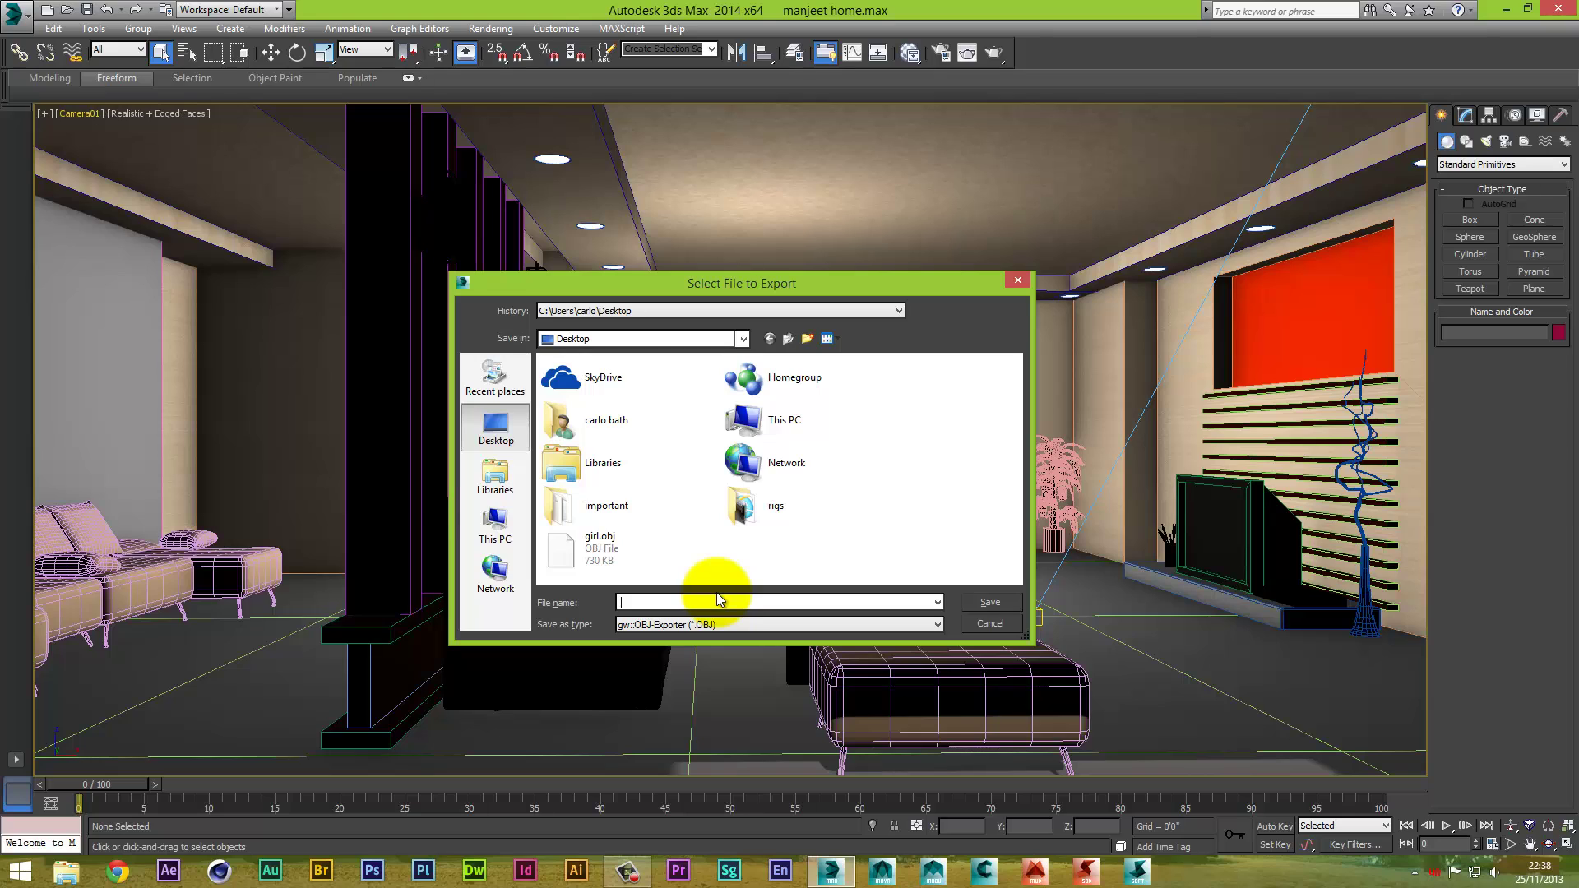
text(home)
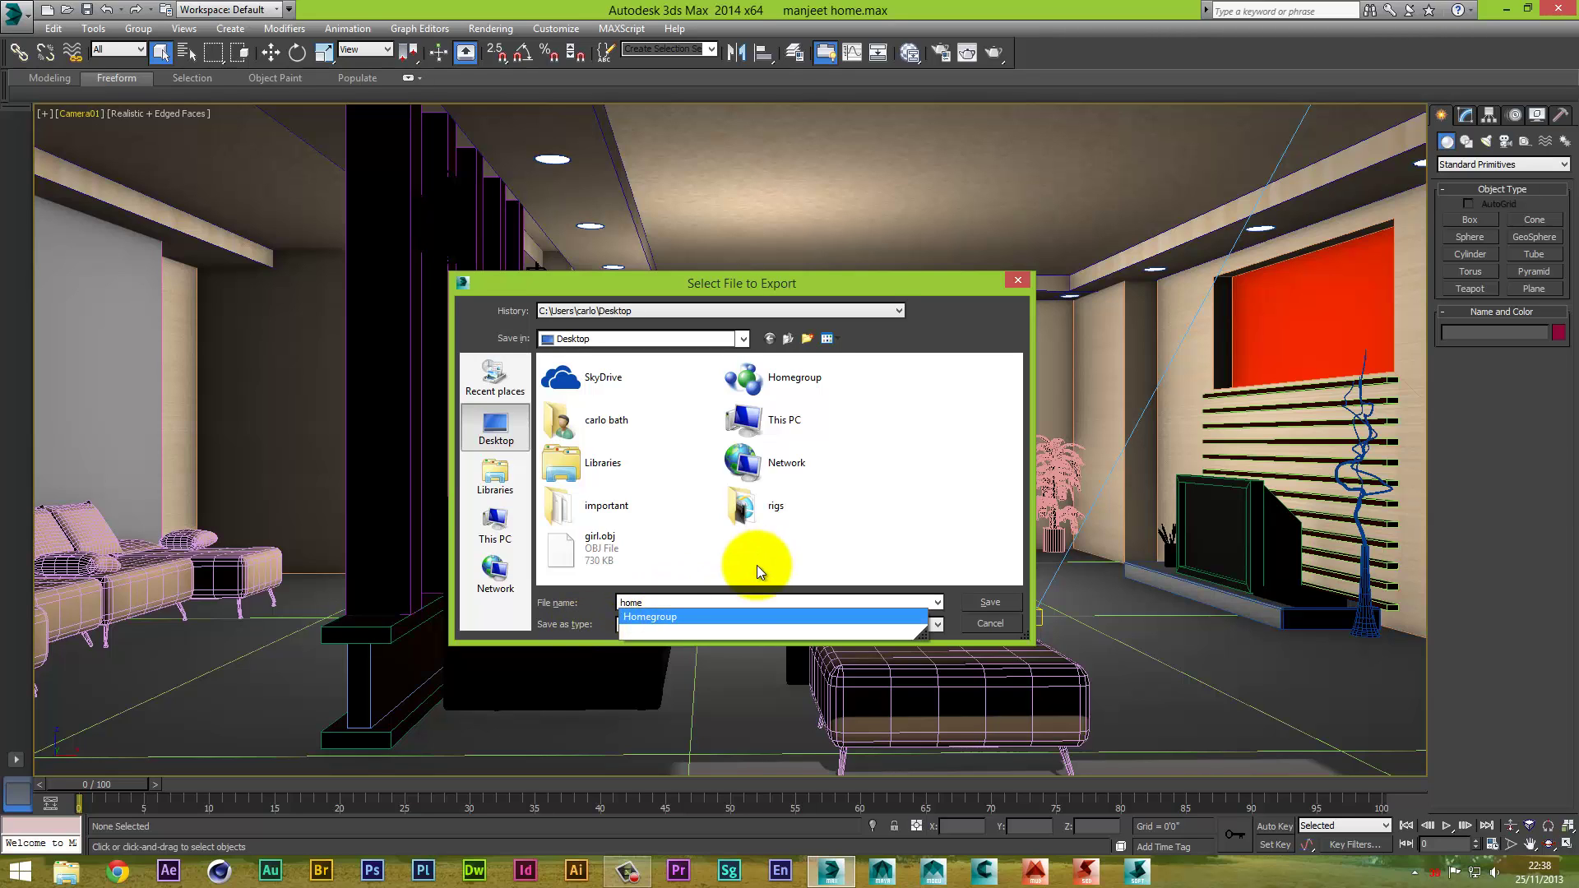
click(991, 602)
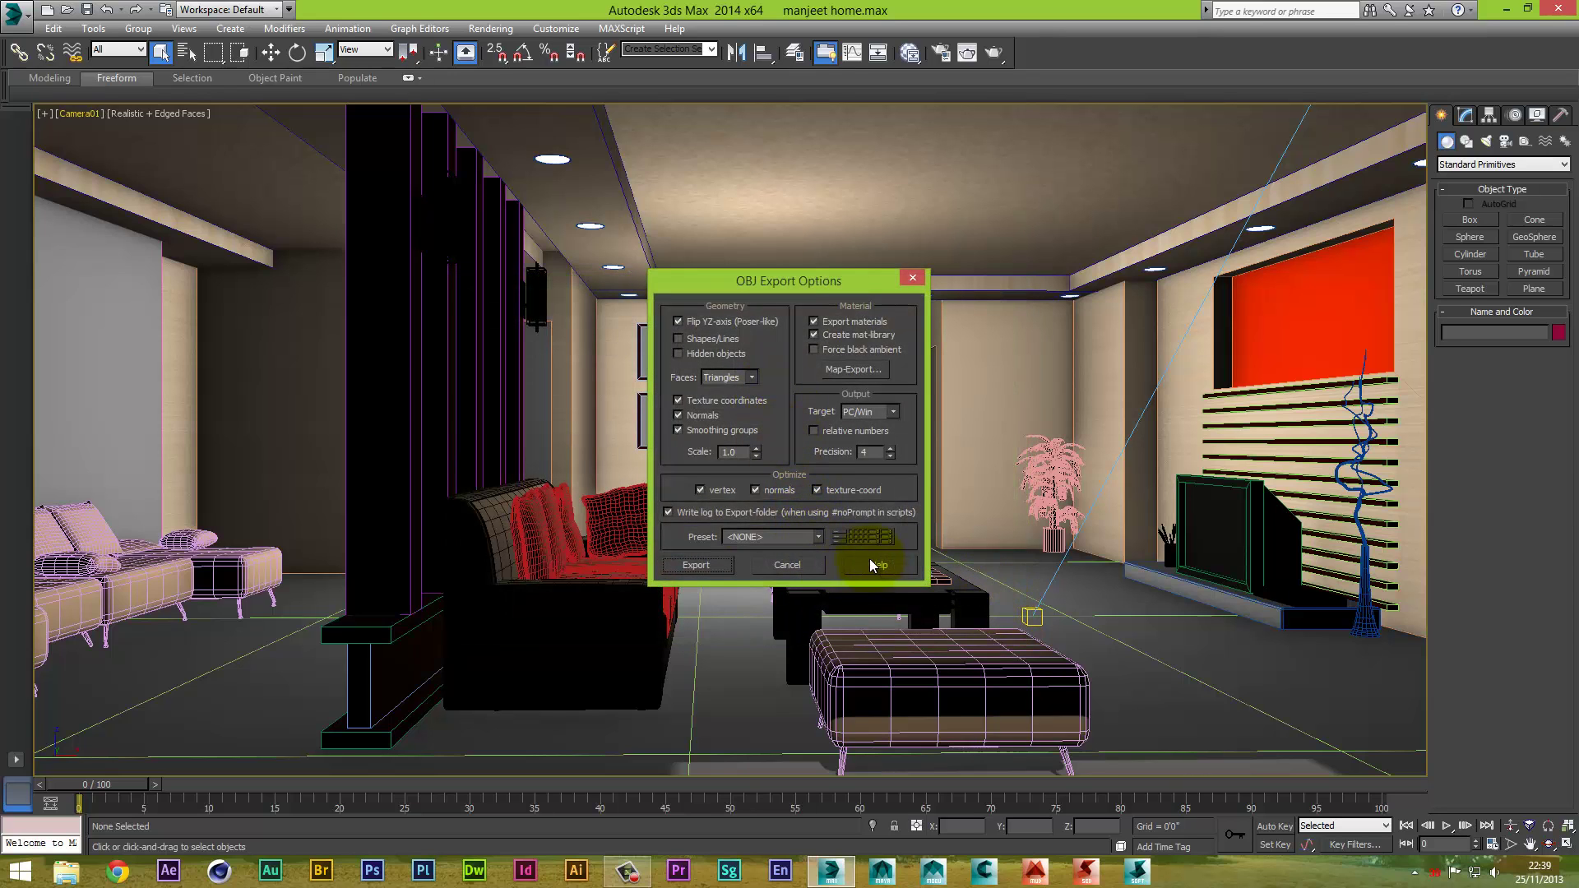
click(699, 563)
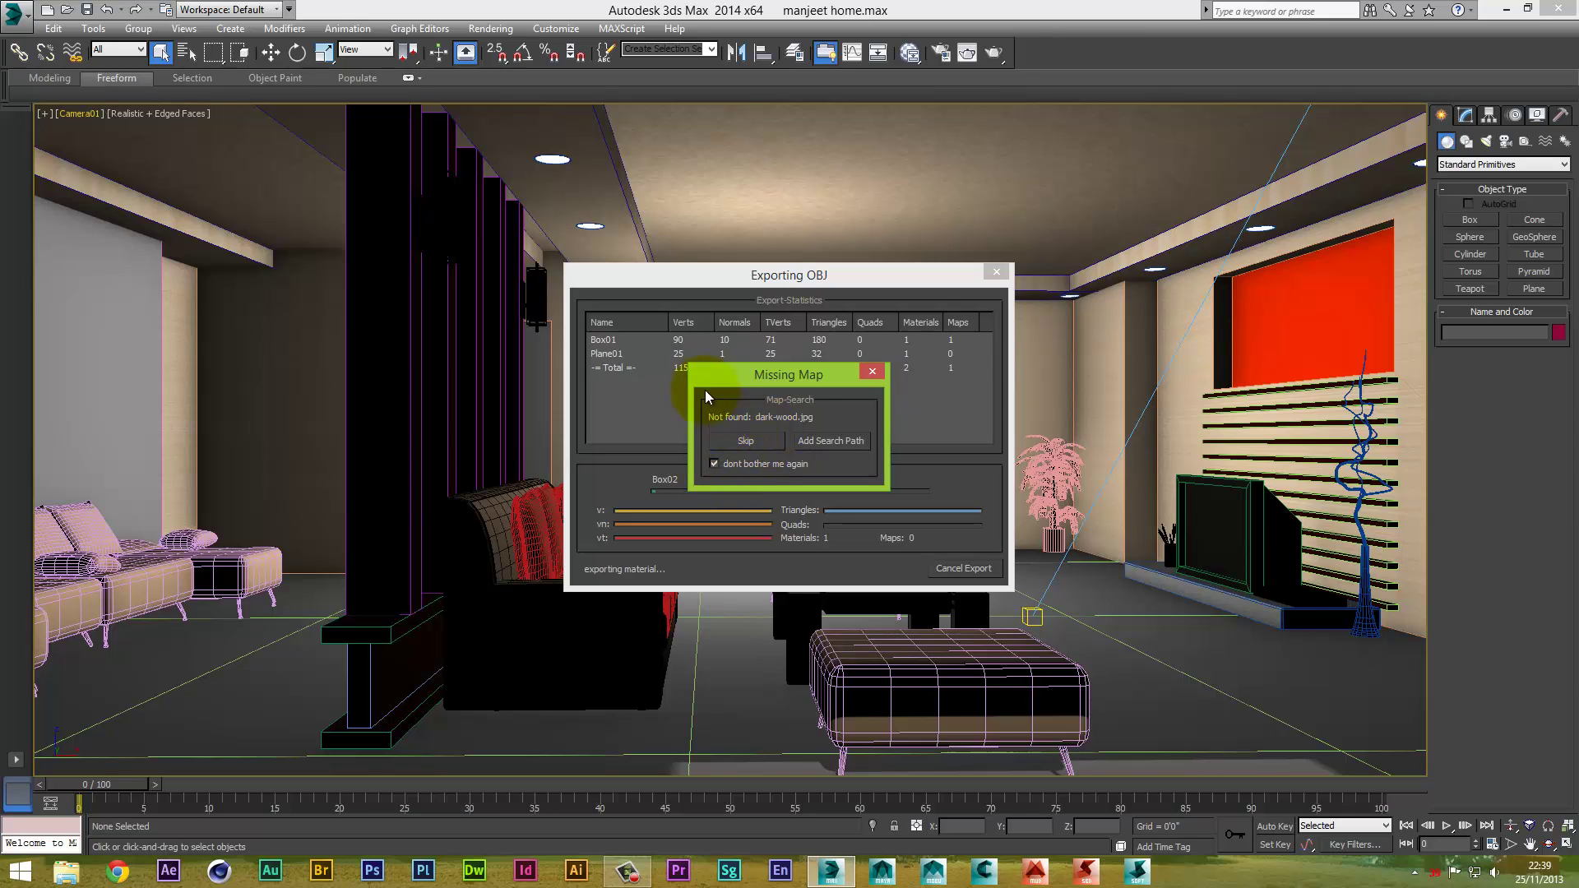
Skip the missing dark-wood.jpg map, keeping further missing-map prompts suppressed, so the OBJ export continues
drag(760, 382, 750, 405)
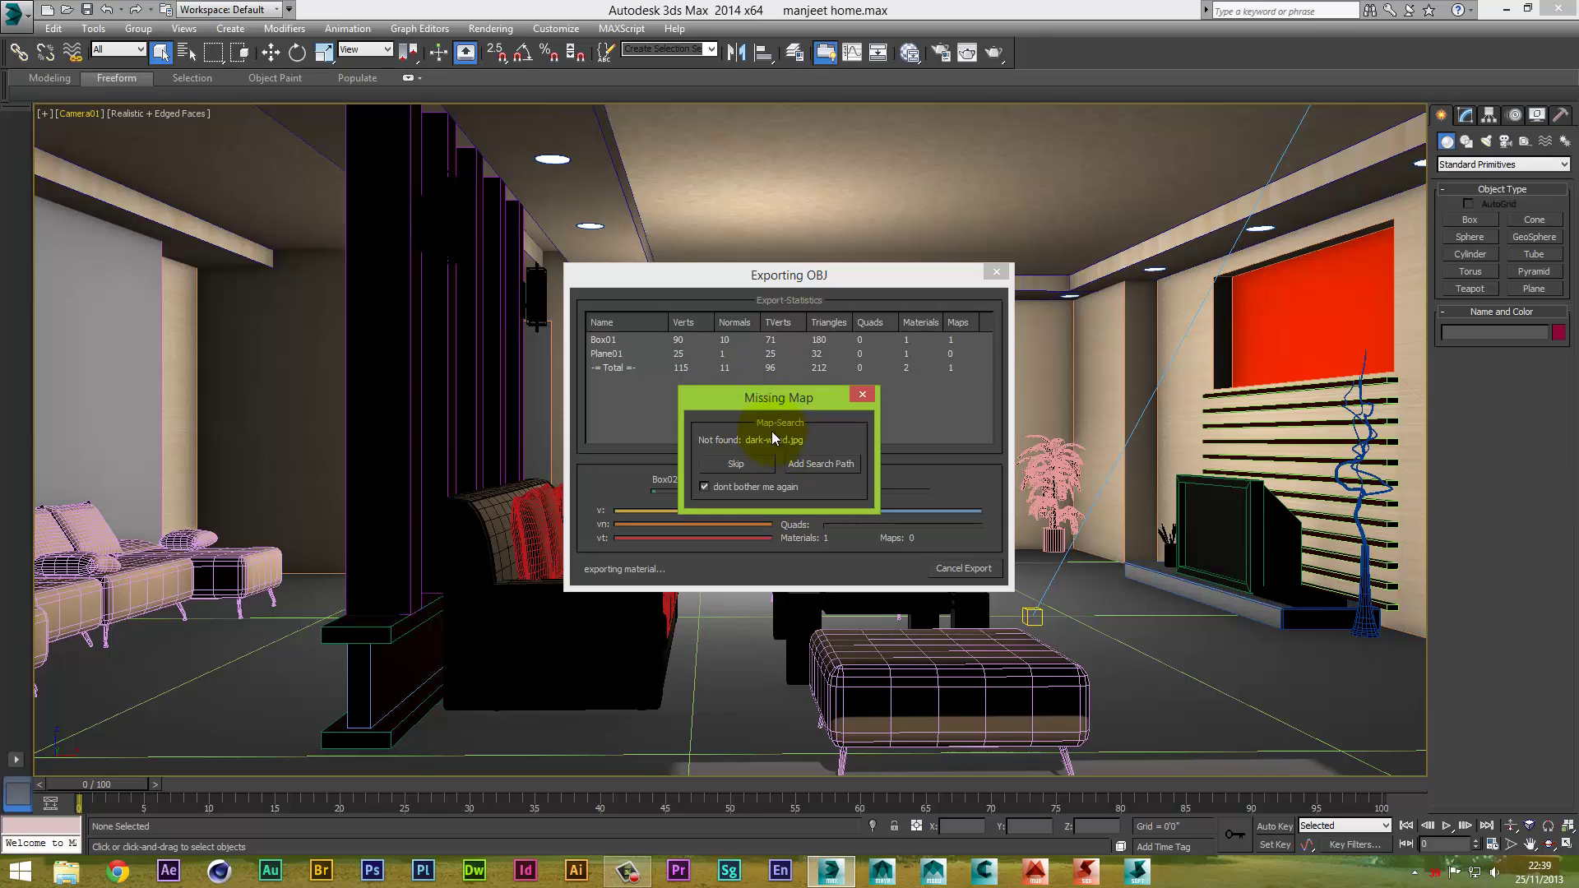
mouse_move(786, 398)
mouse_down()
mouse_move(789, 383)
mouse_move(813, 392)
mouse_up()
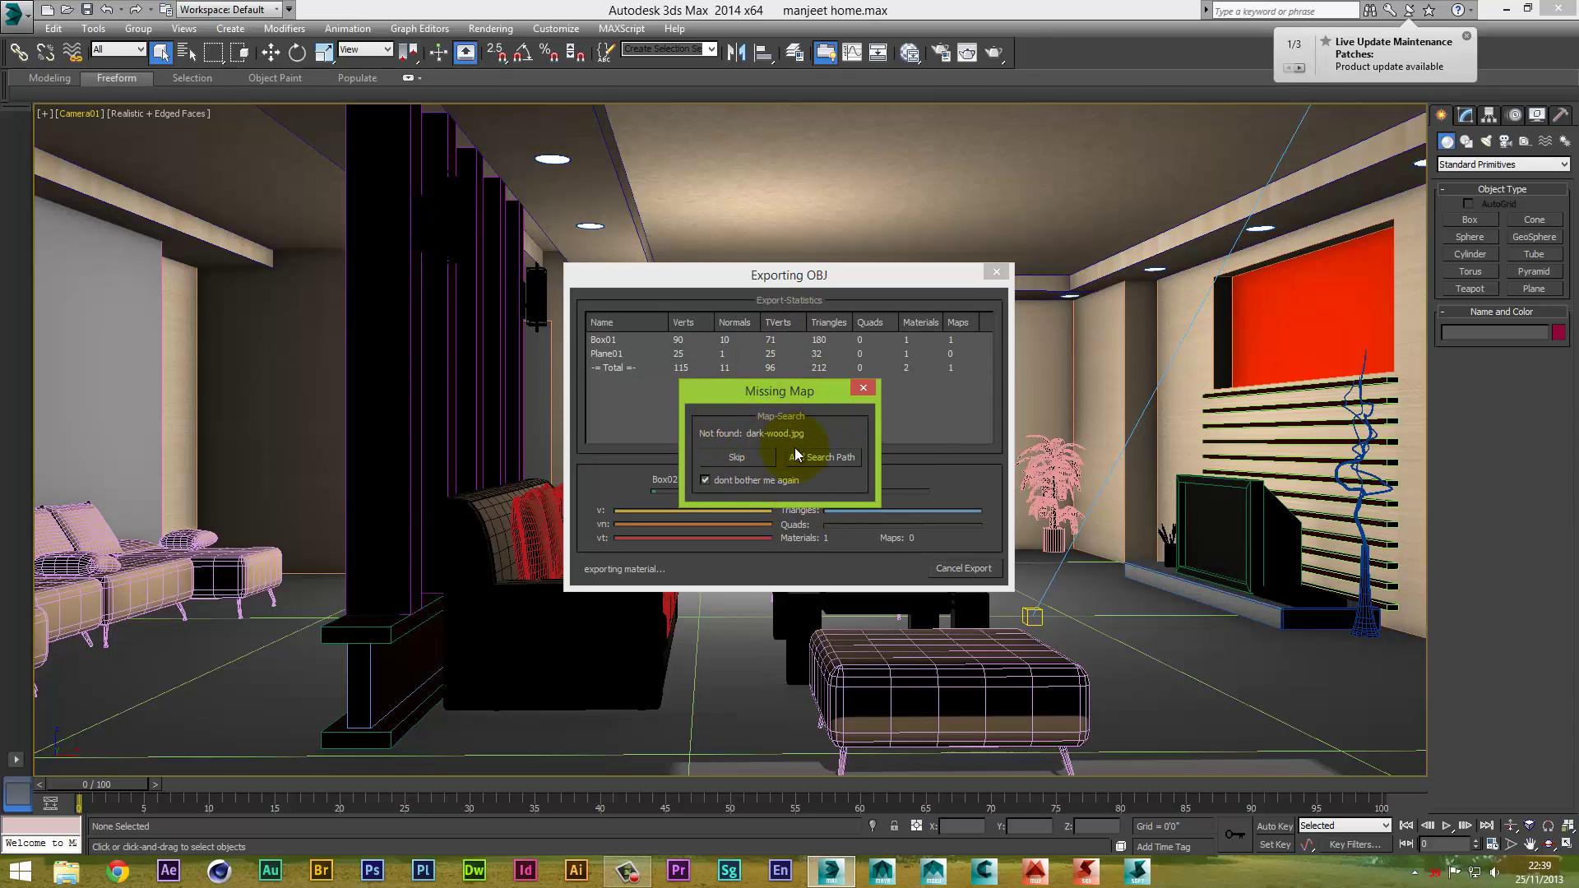
click(736, 458)
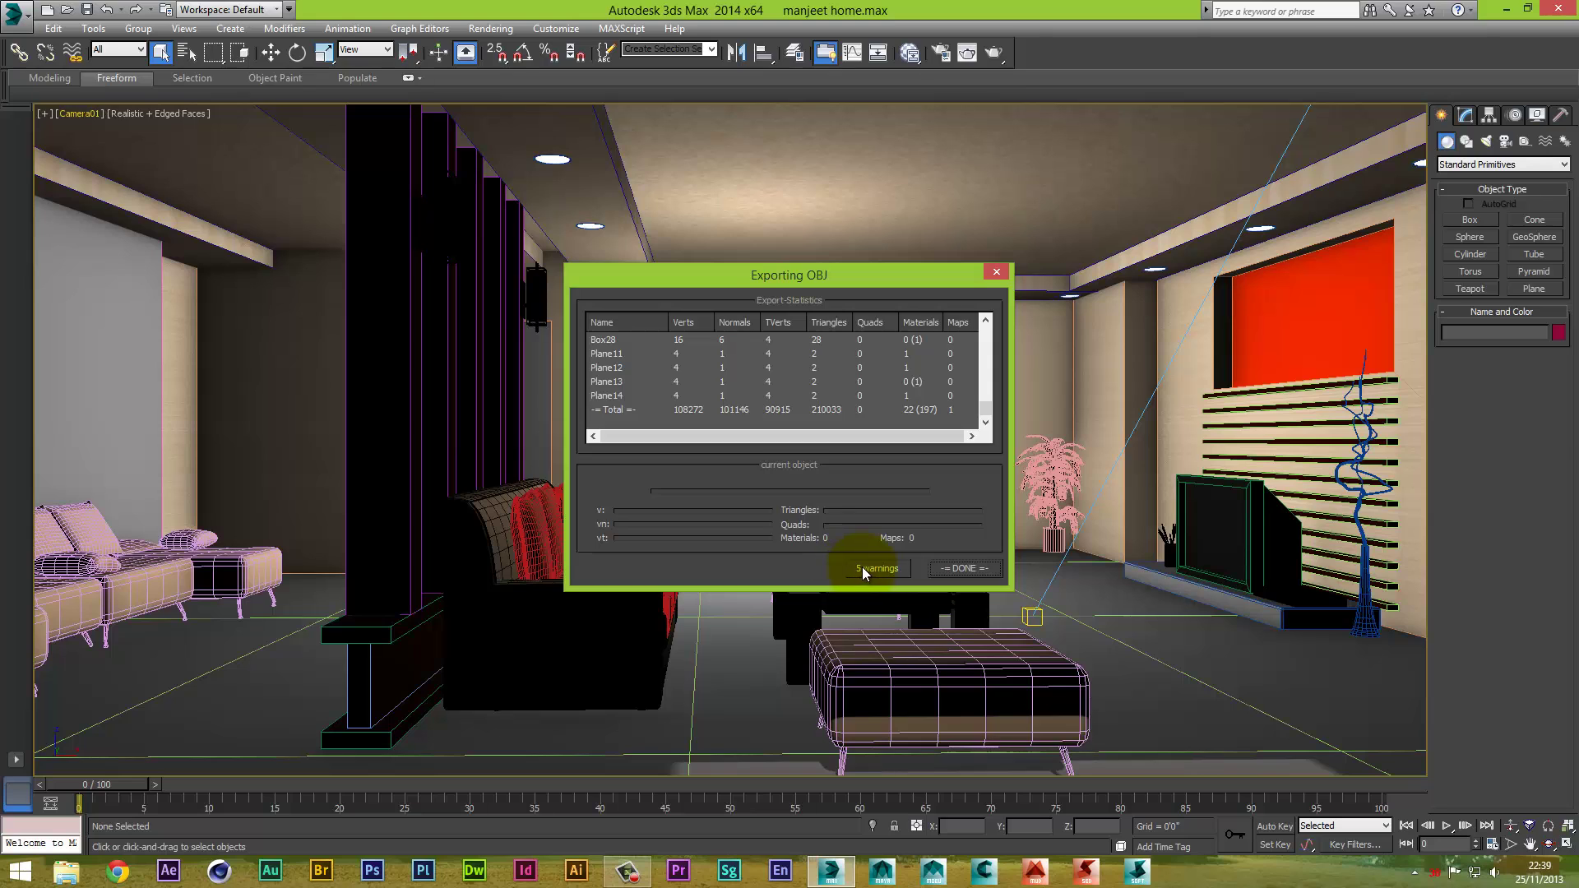
Review the warnings in the OBJ export summary and finish the export
click(864, 570)
drag(832, 327, 816, 450)
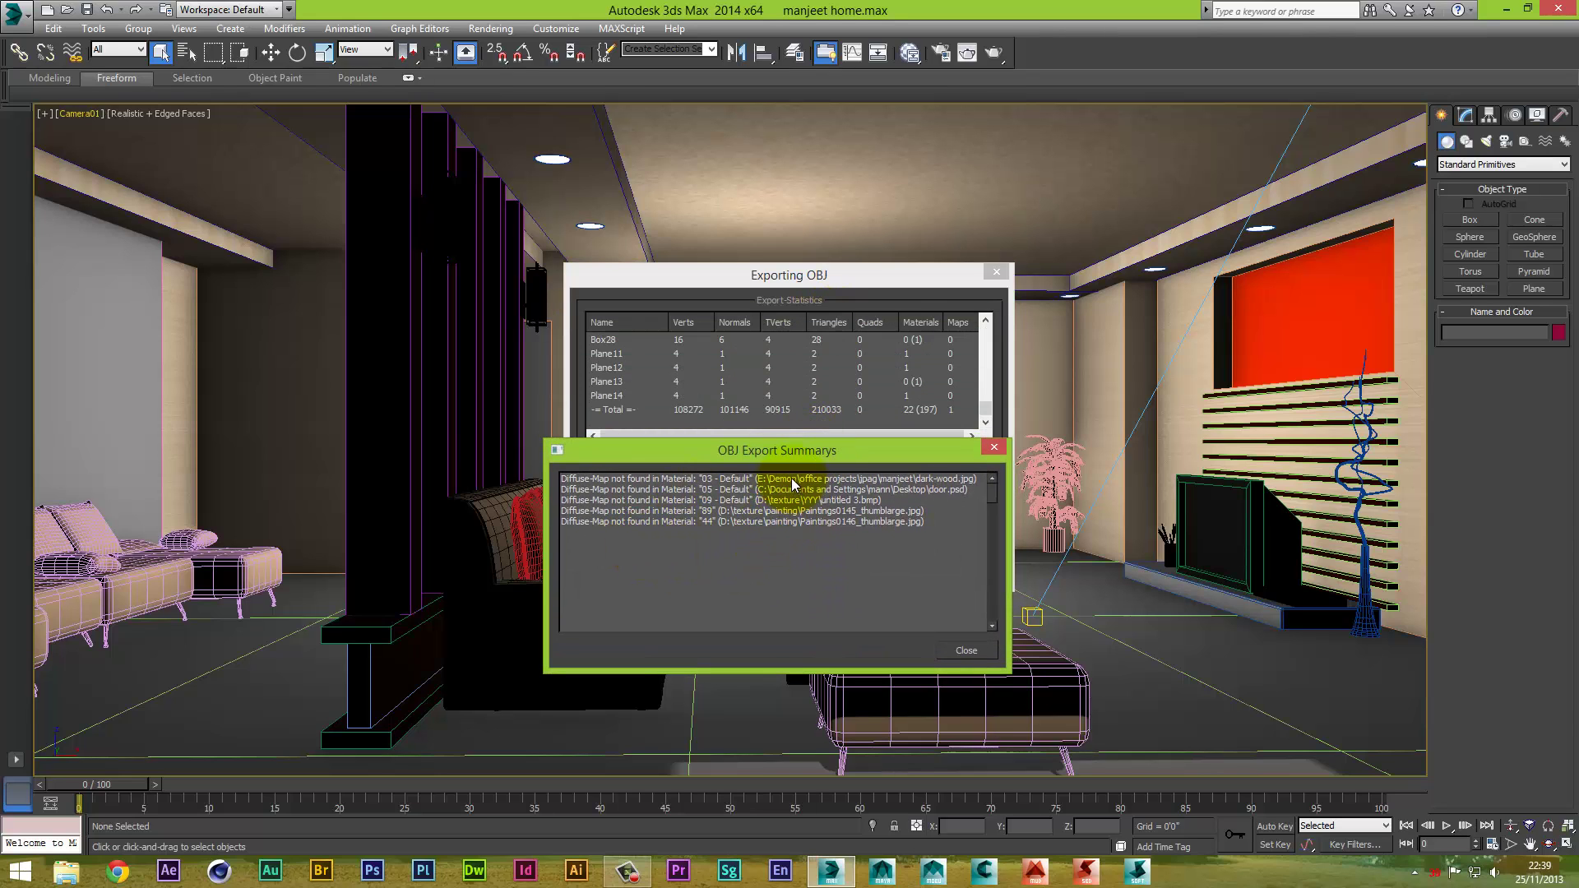
click(968, 649)
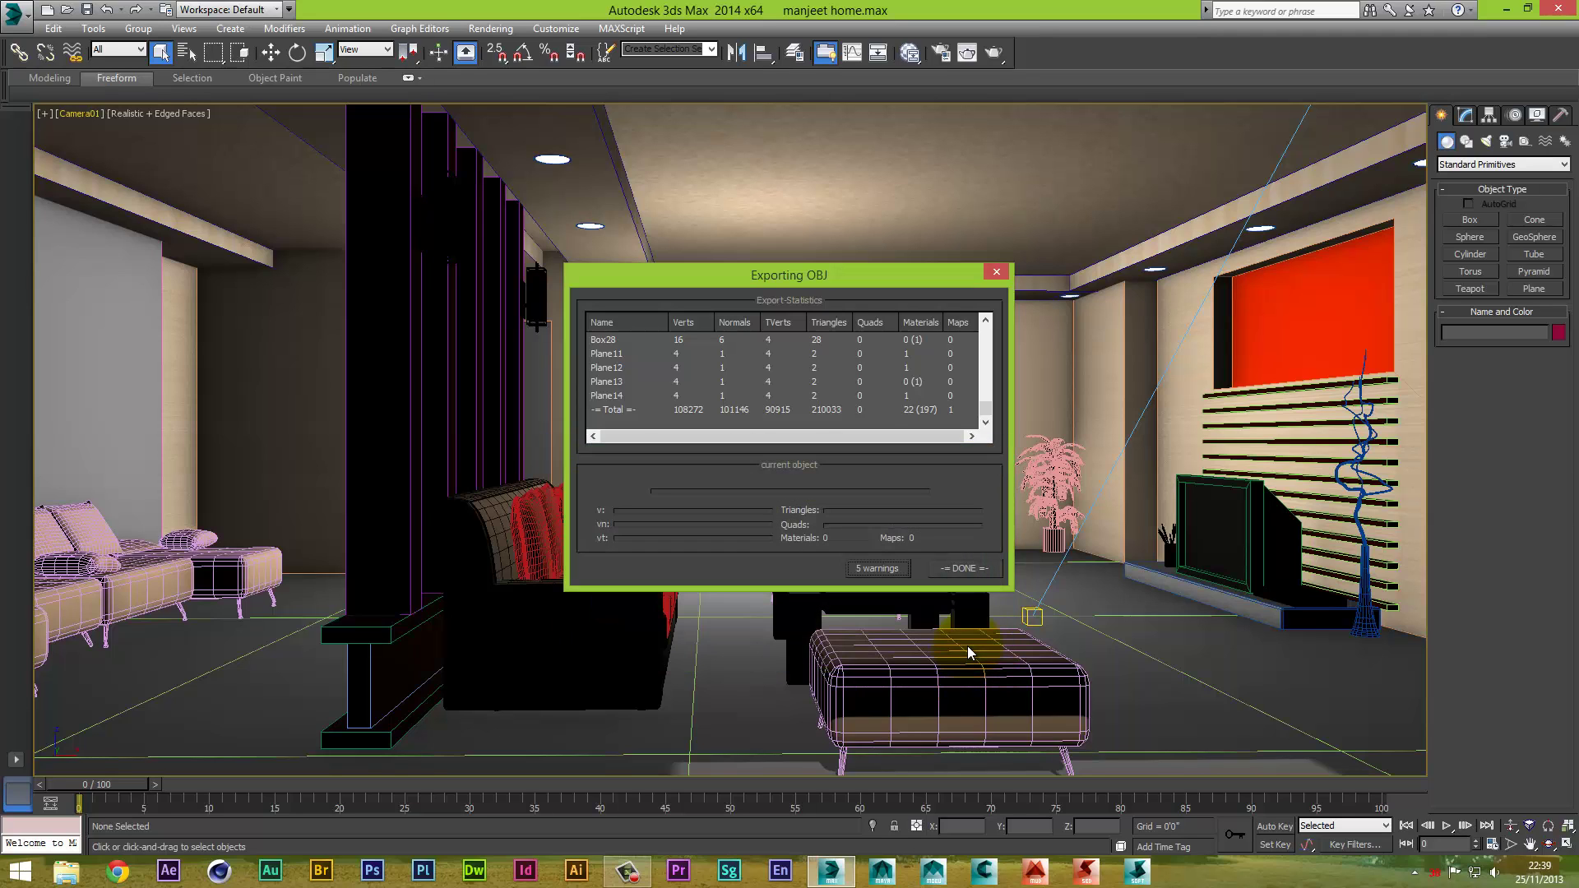
click(962, 568)
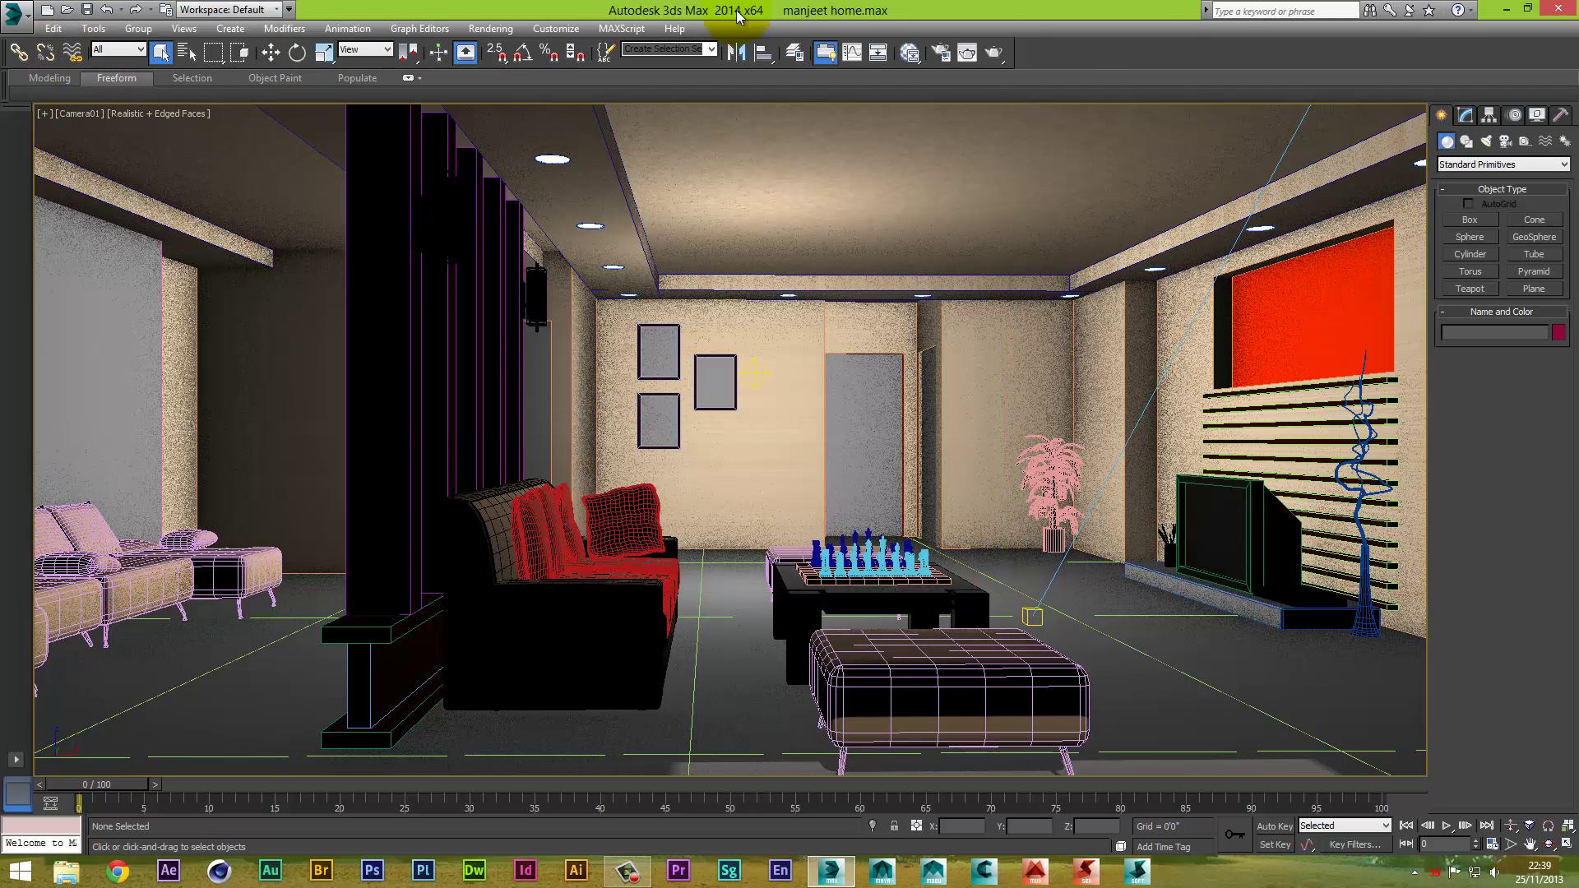
Minimize 3ds Max to check the exported files on the Desktop and launch After Effects
click(1507, 9)
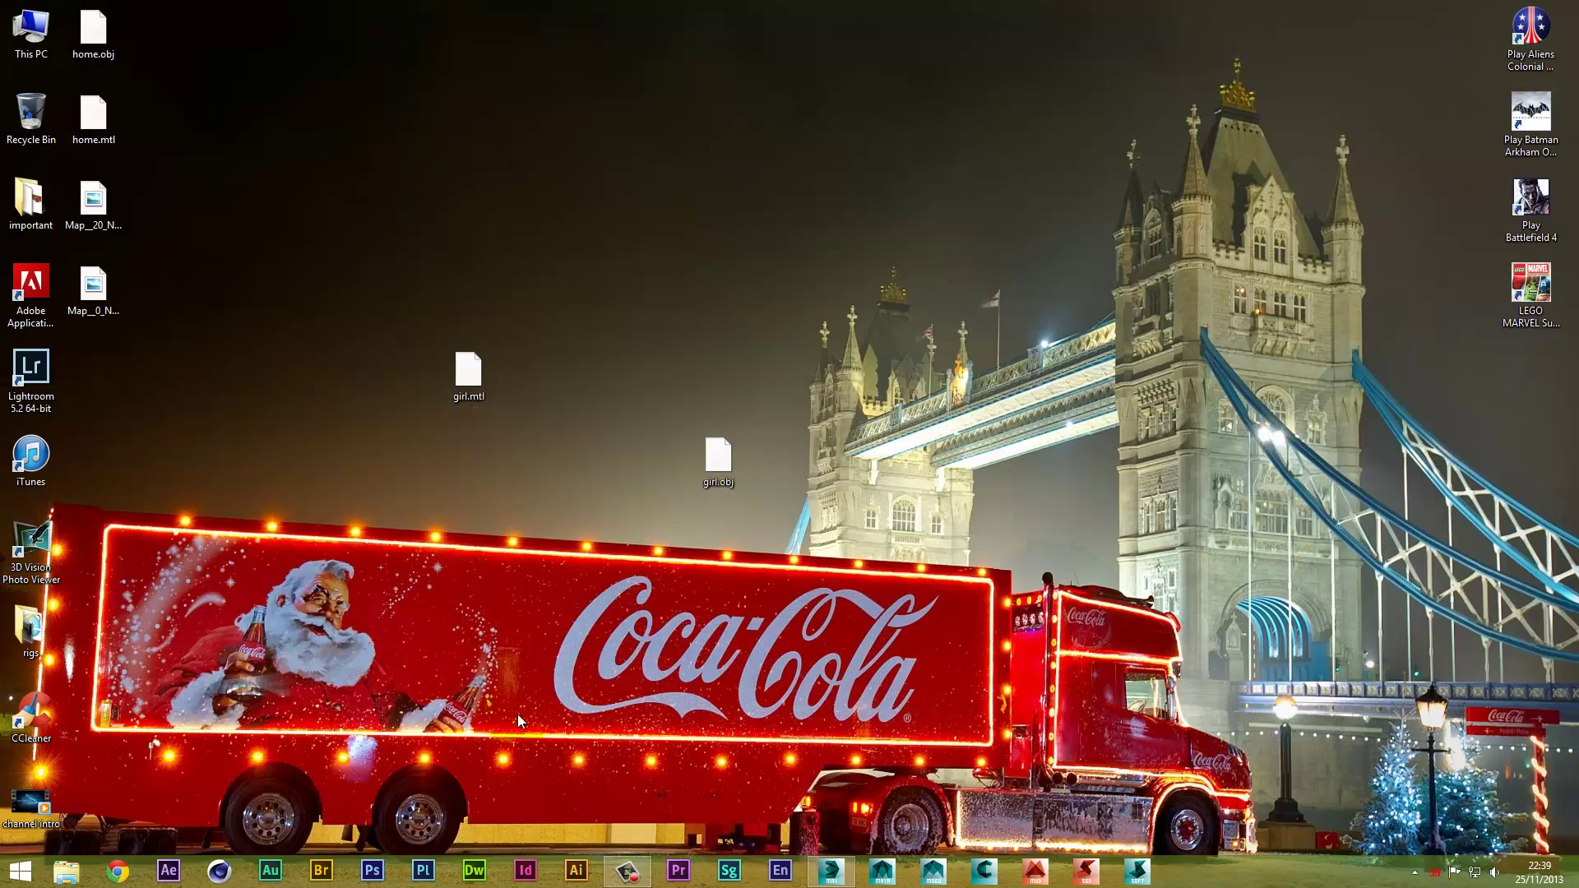
click(165, 870)
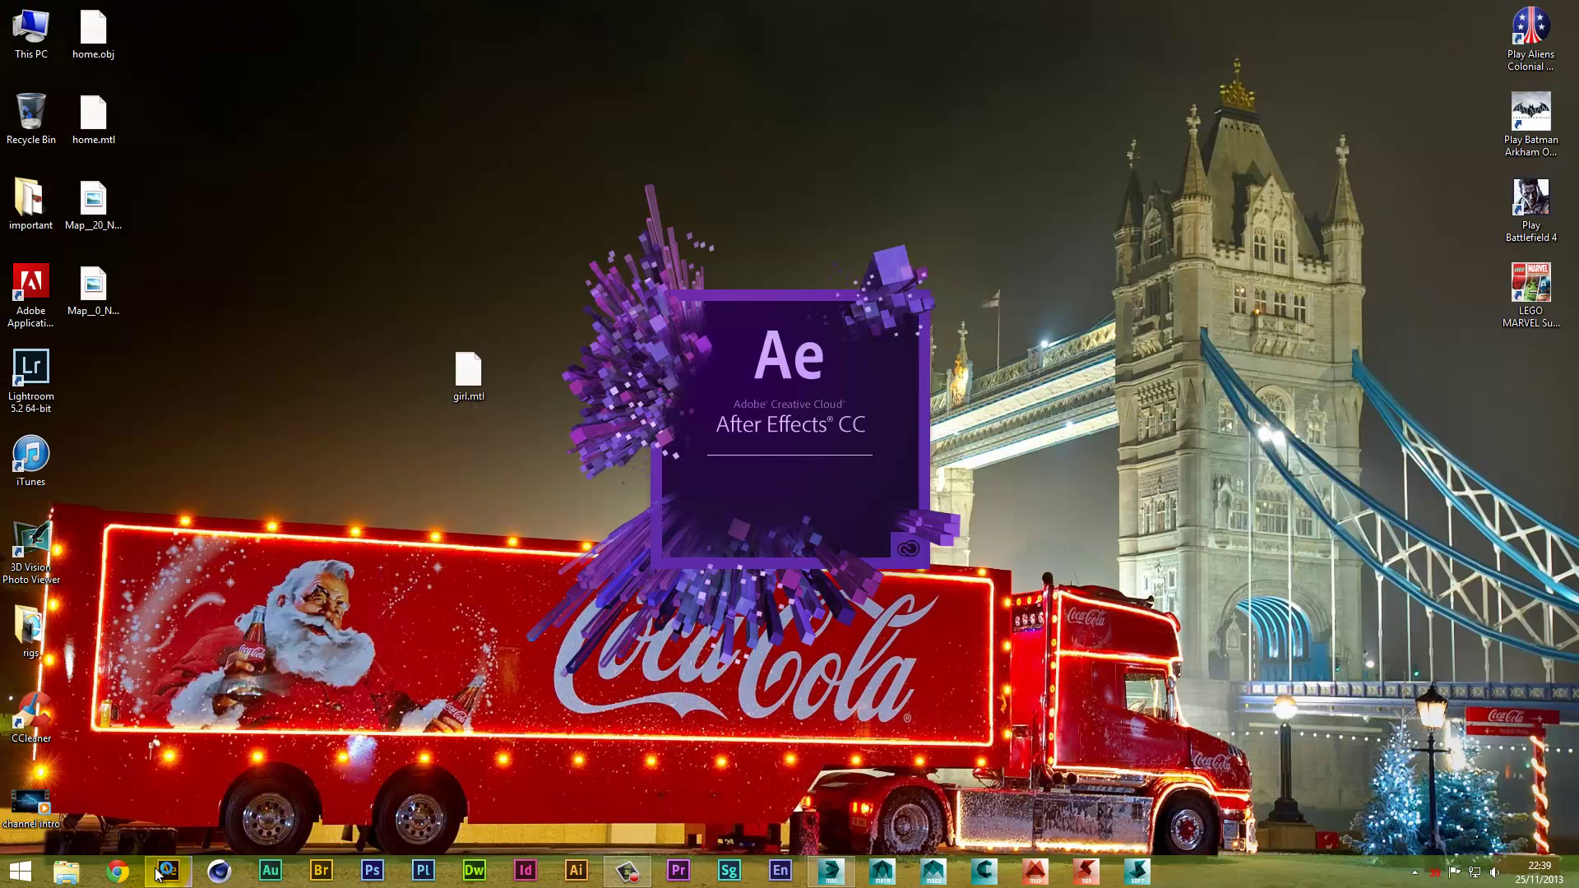
drag(89, 36, 254, 503)
drag(234, 377, 372, 547)
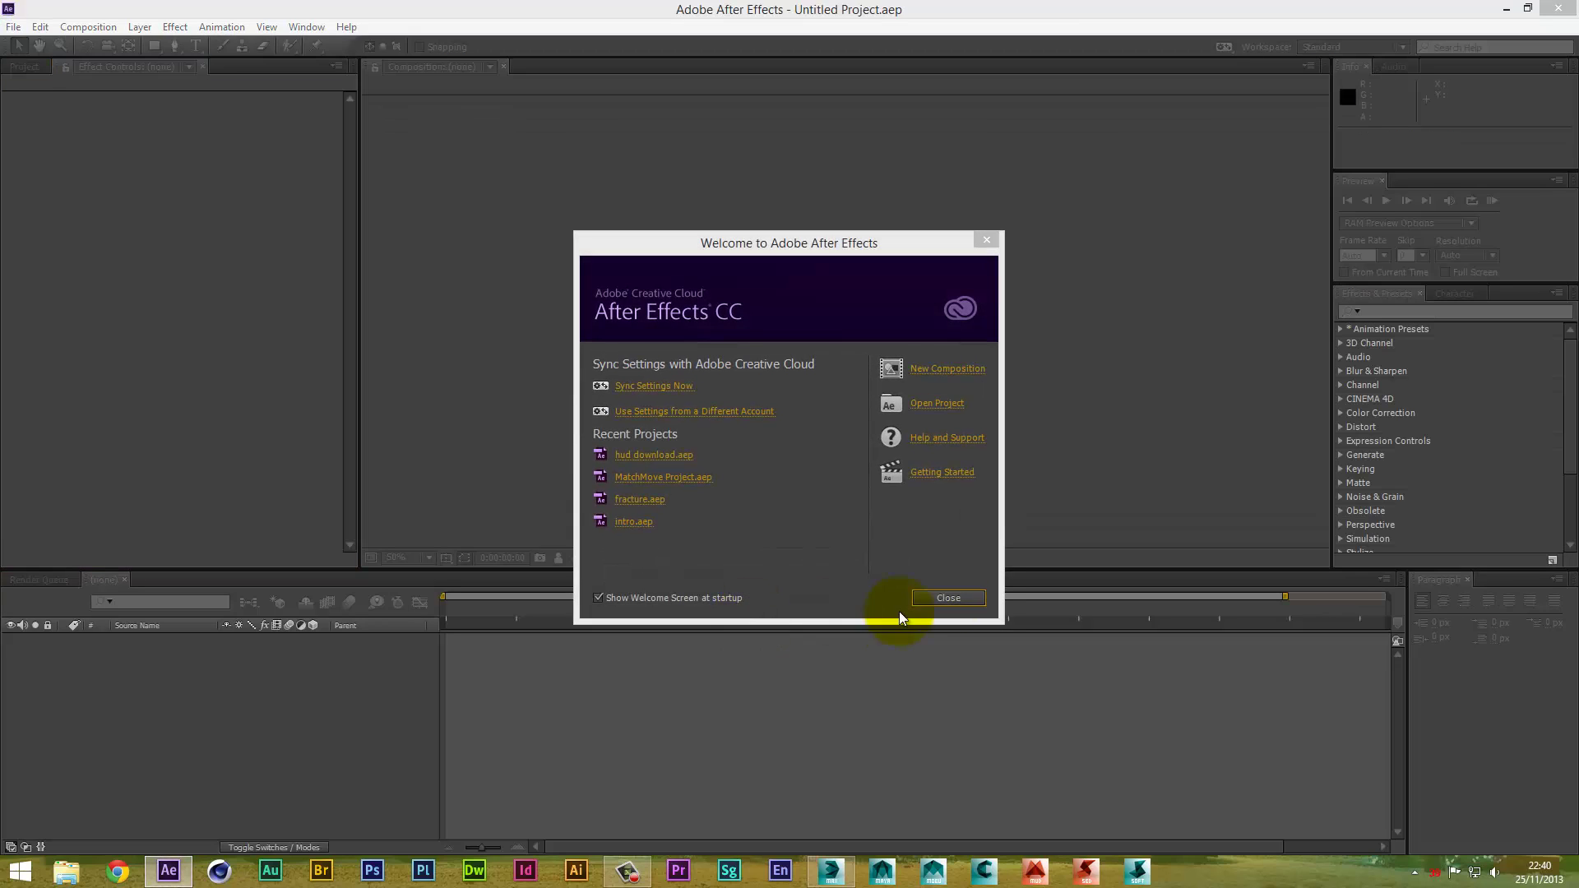
Create a composition with the HDTV 1080 29.97 preset and add a 1920 x 1080 px black solid with the default name
click(949, 377)
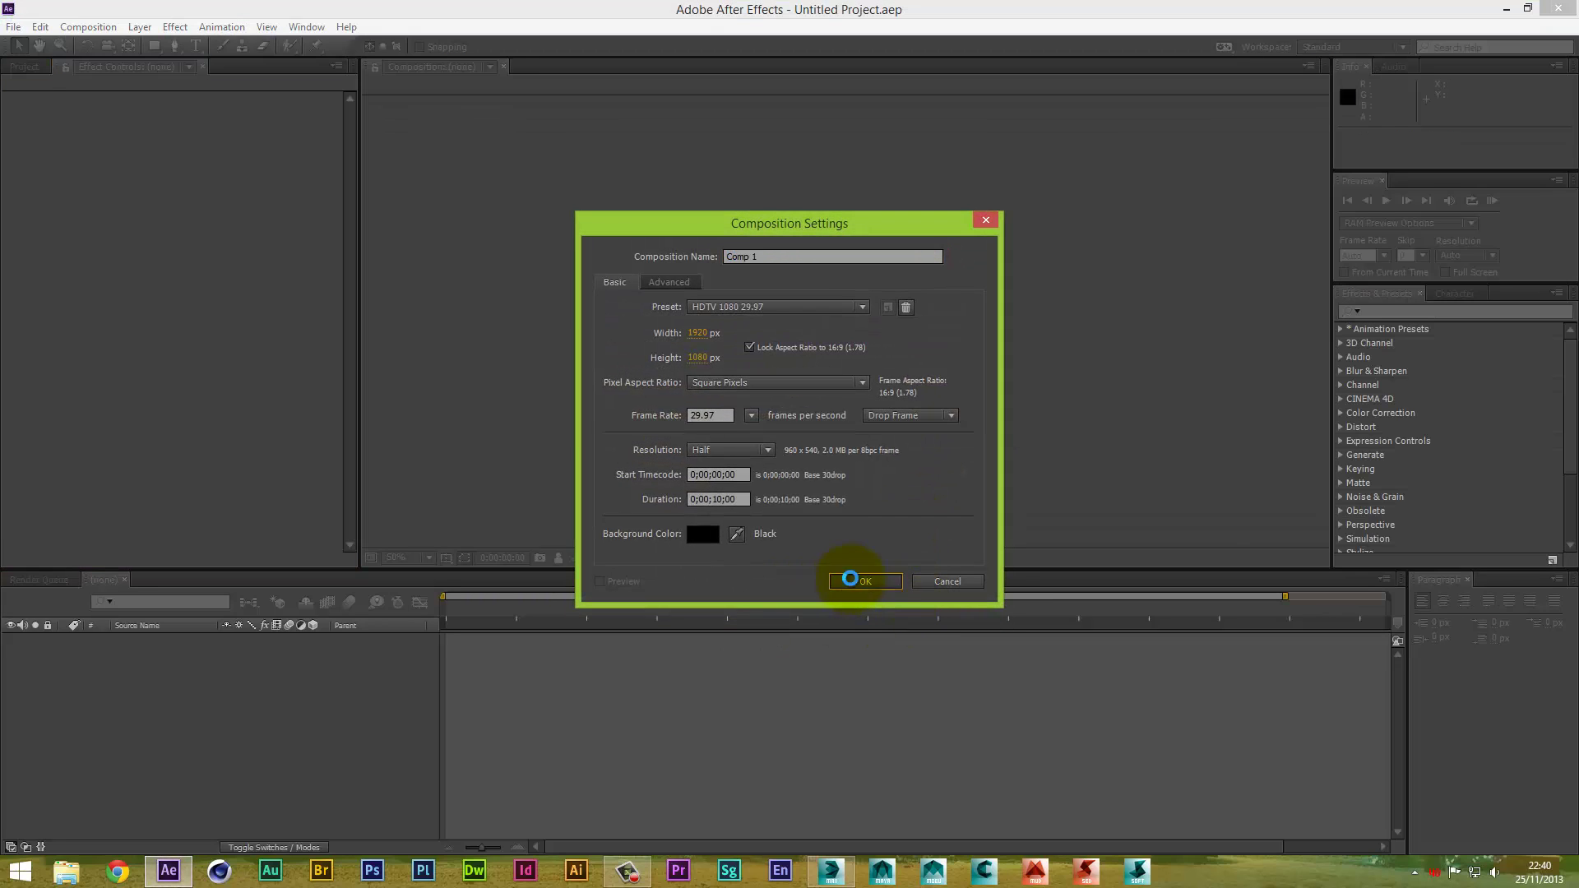
click(859, 580)
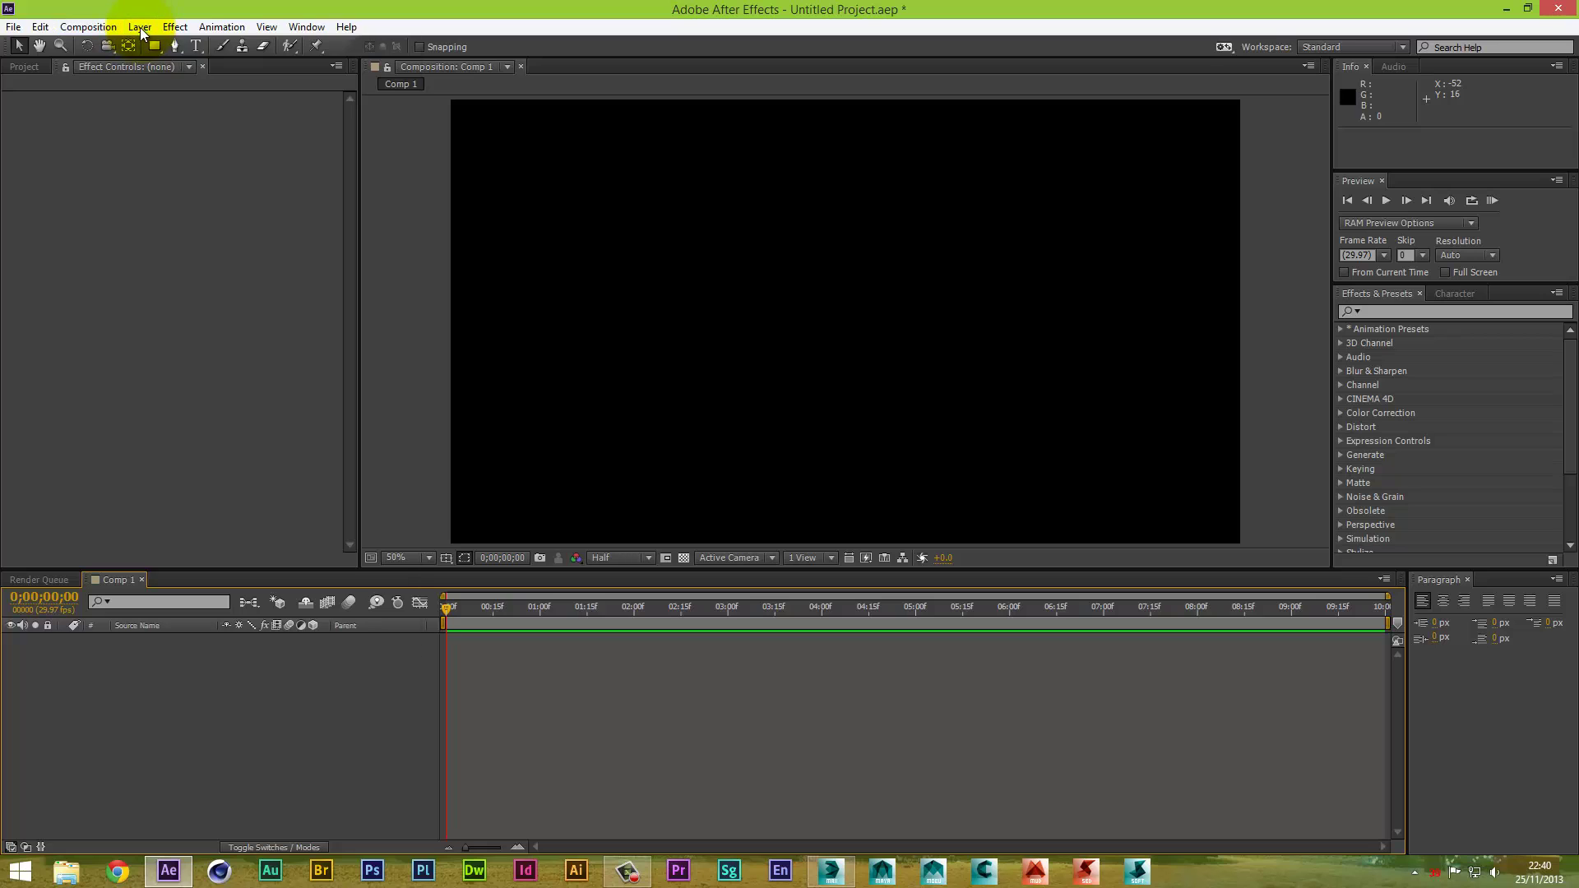
click(138, 27)
mouse_move(177, 51)
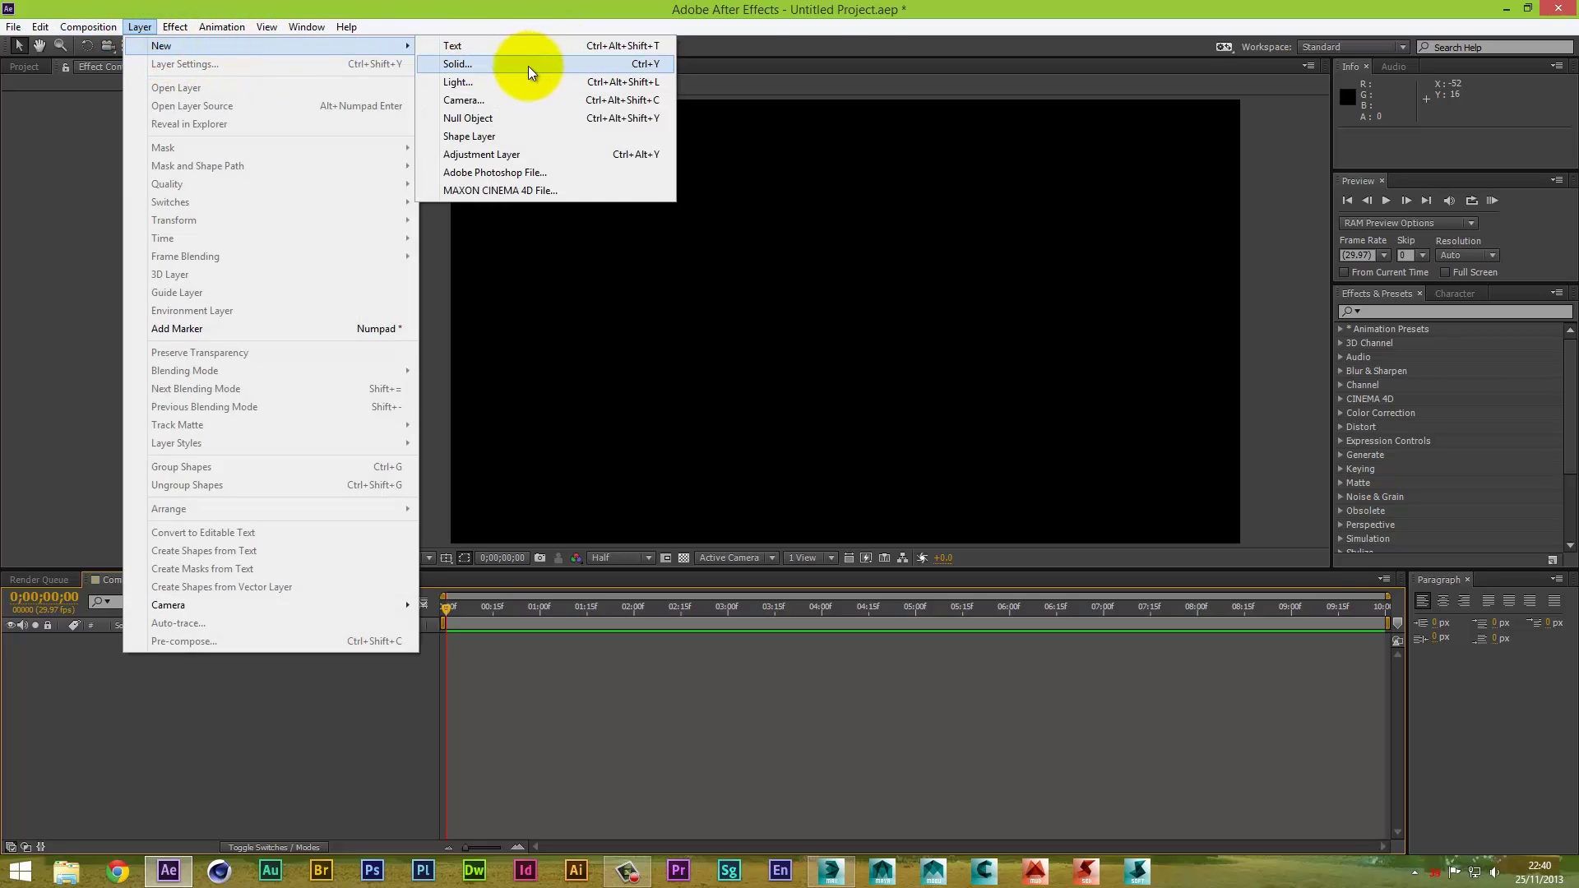
click(529, 65)
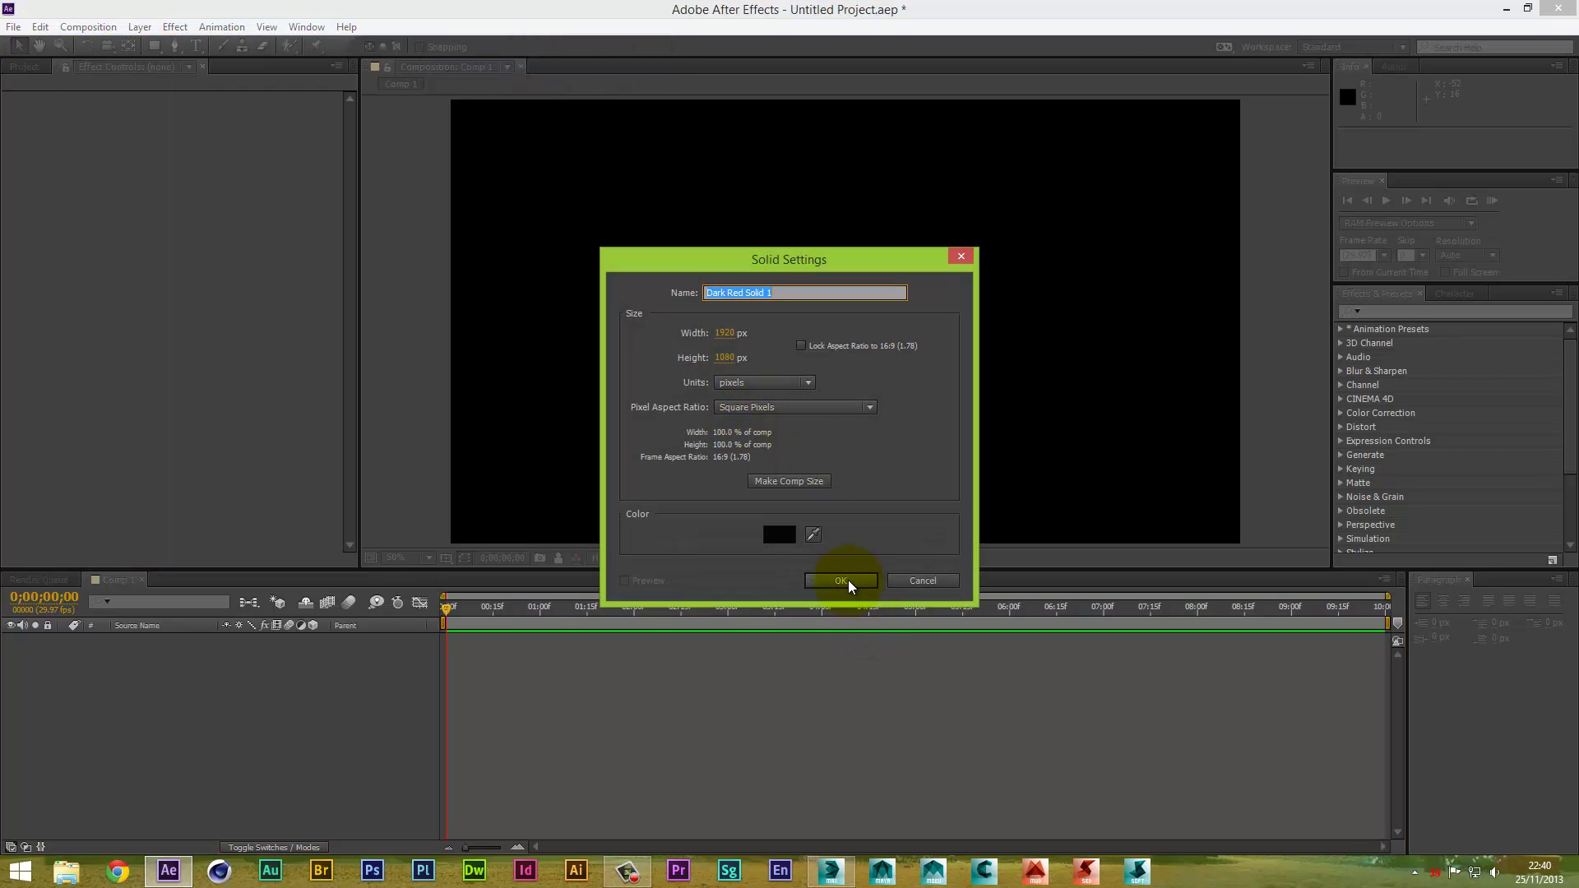
click(841, 581)
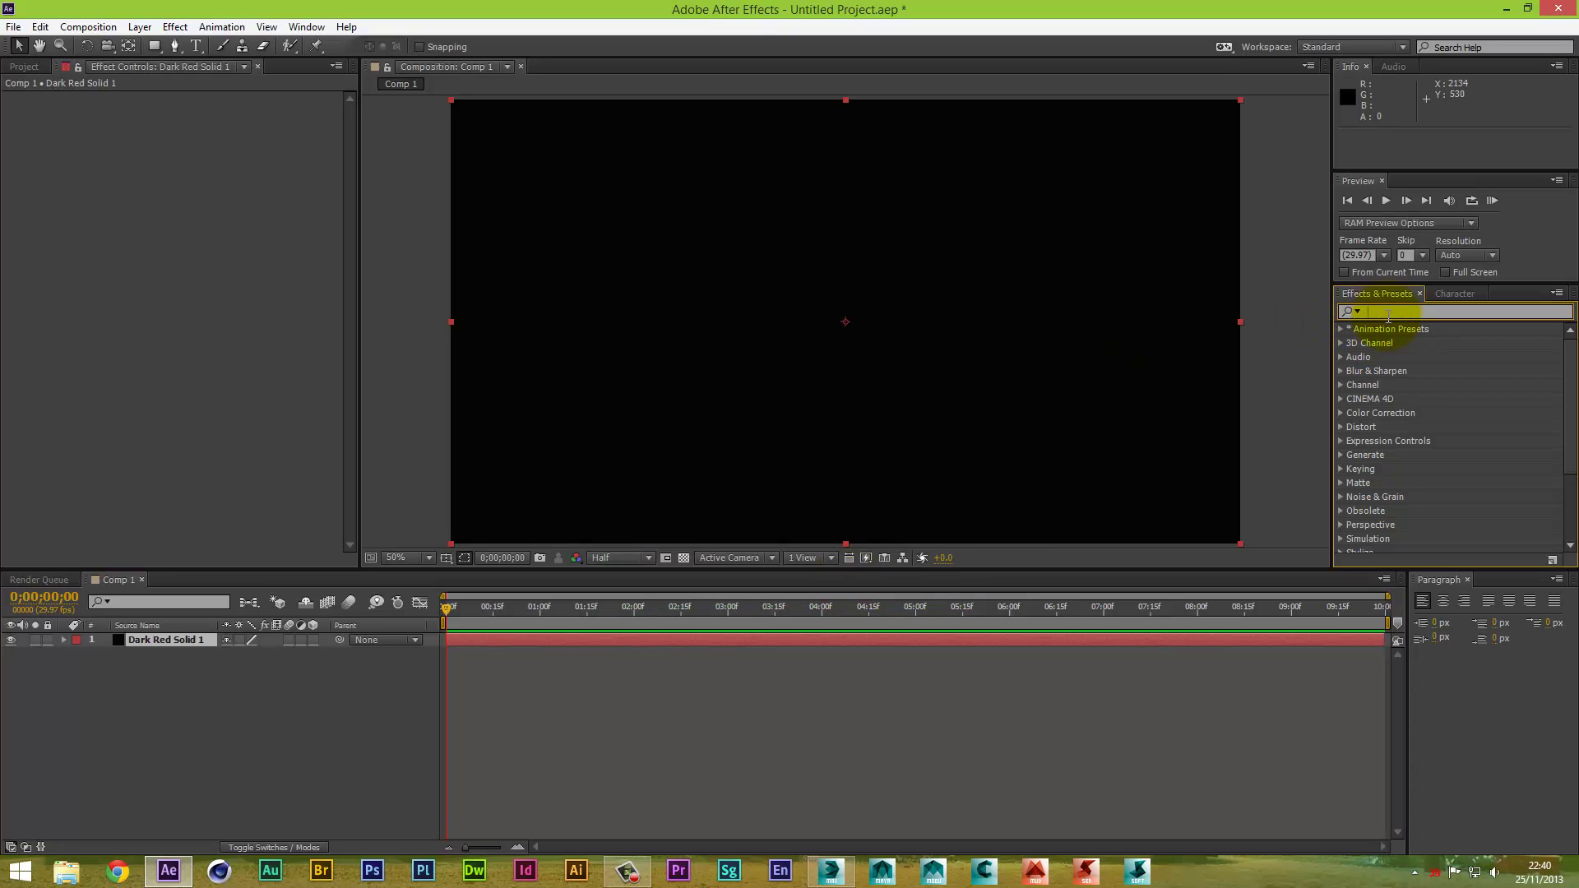
Find the Video Copilot Element effect by searching for "ele", apply it to the solid, and view its place among the effects
text(ele)
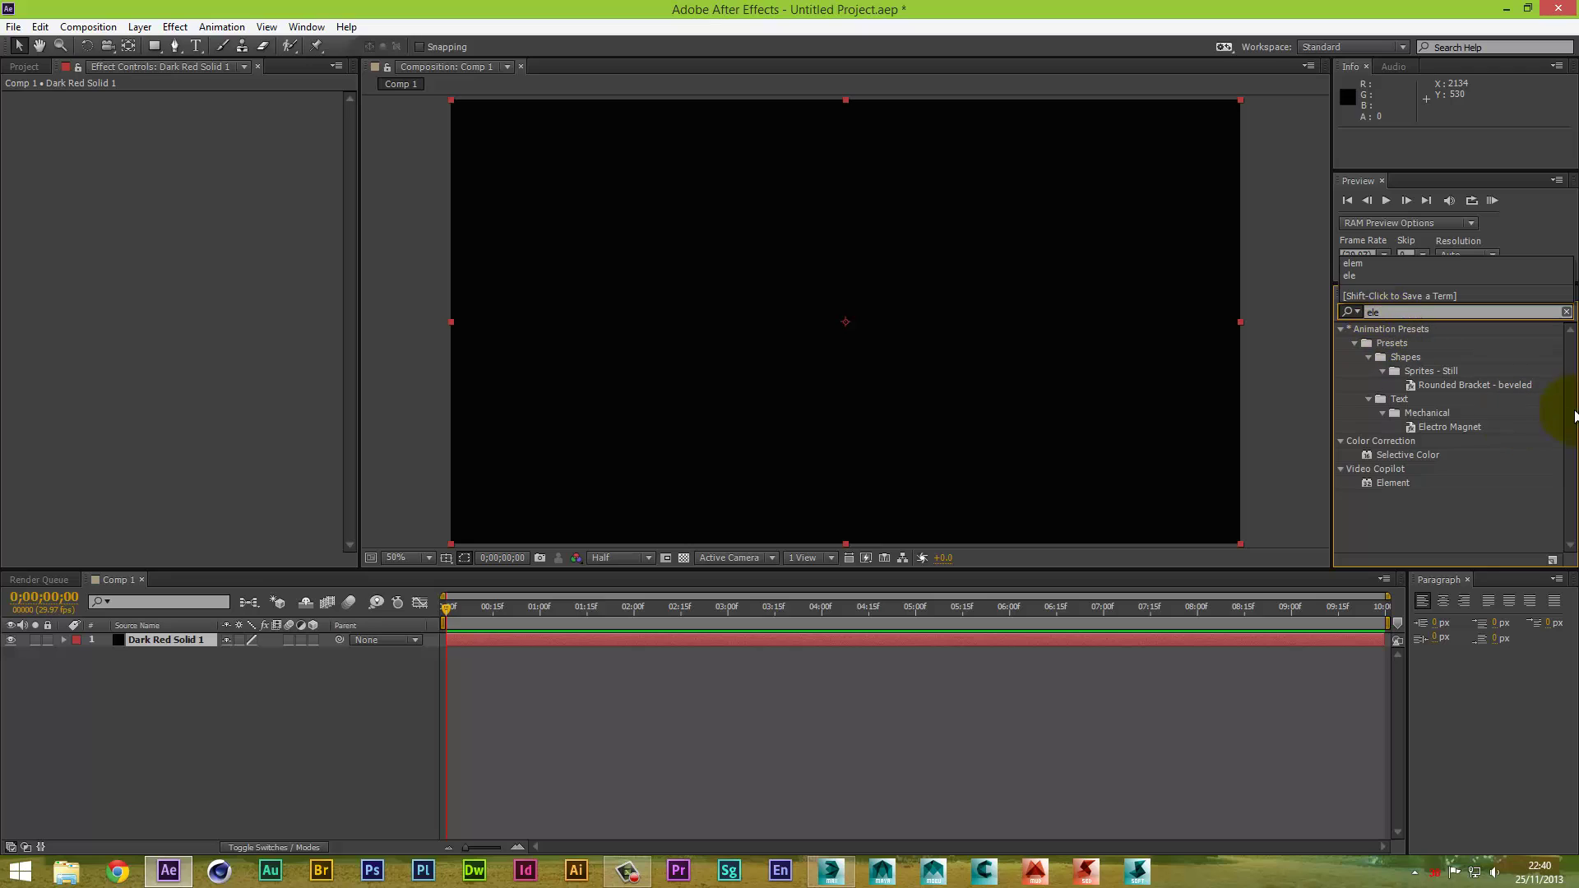
click(1398, 485)
drag(1345, 486, 1121, 426)
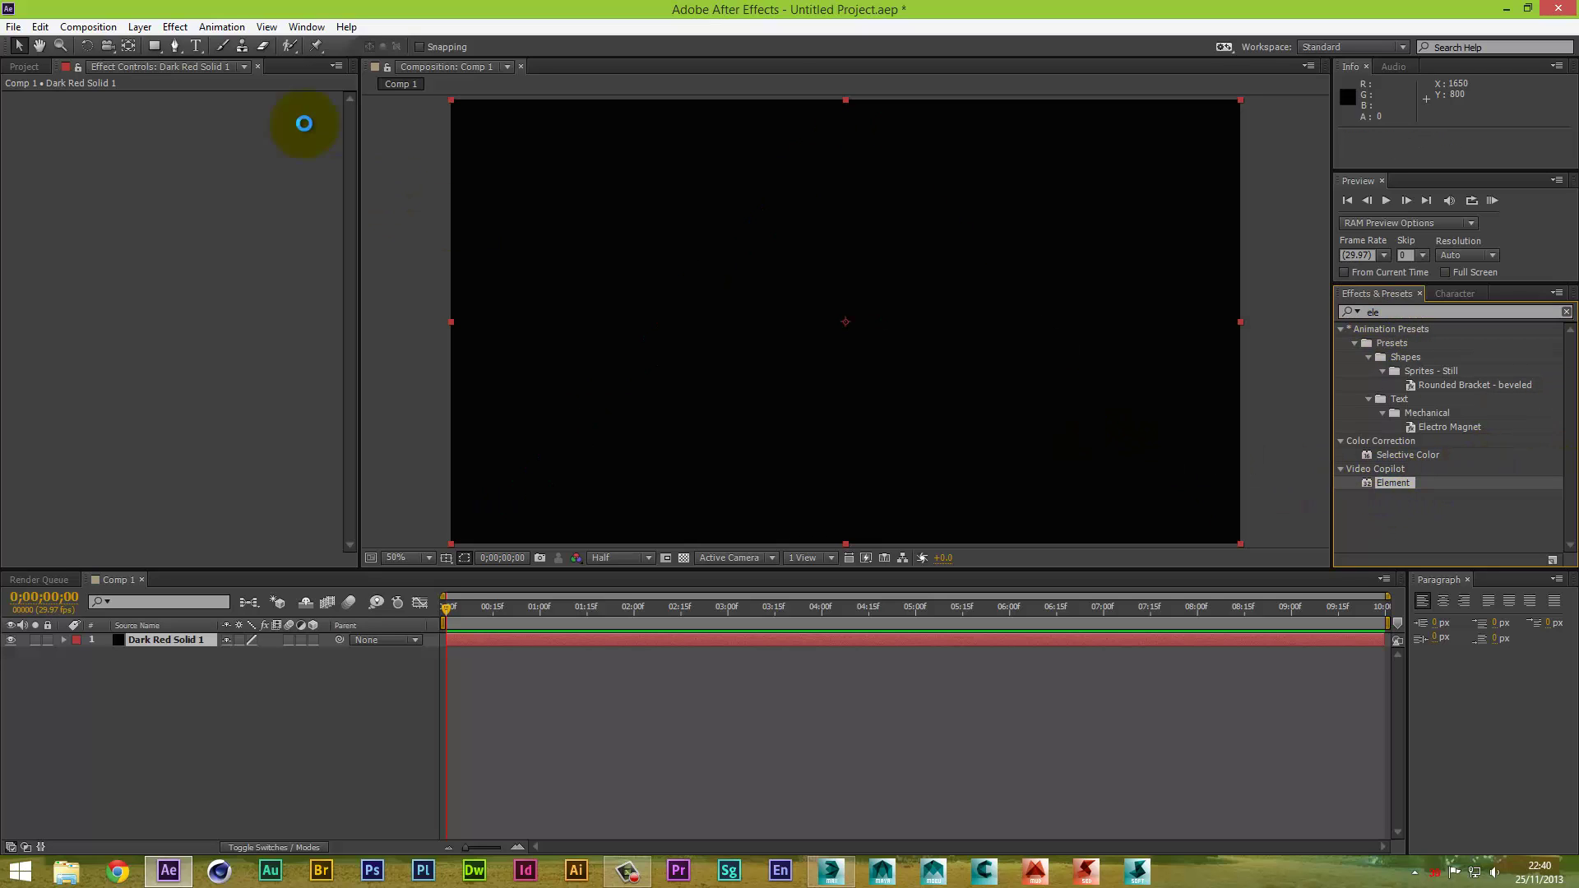
click(177, 28)
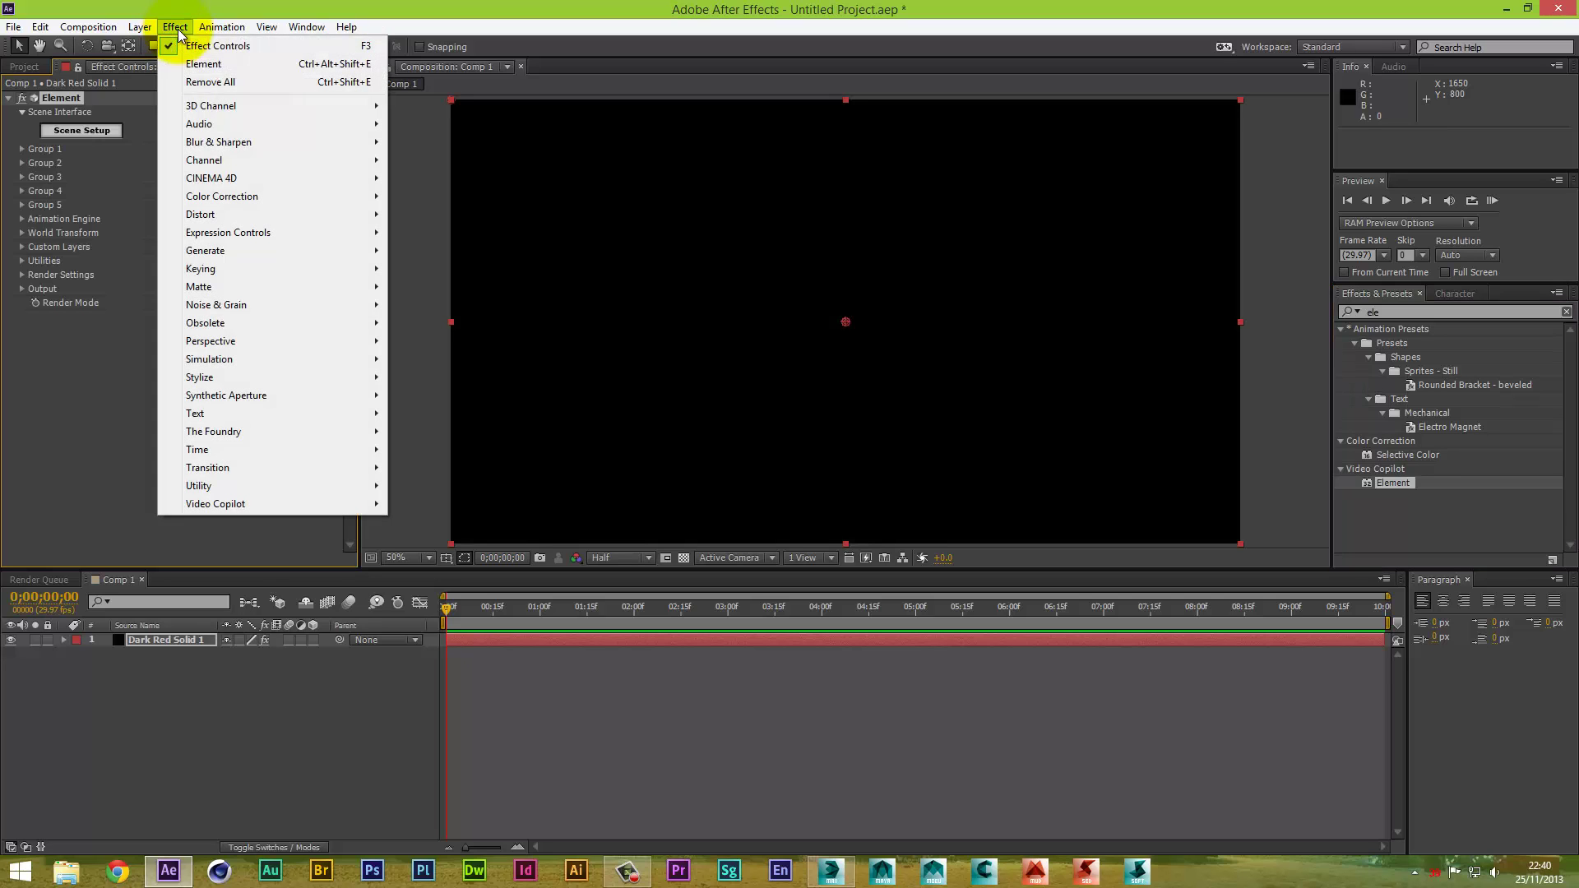
mouse_move(319, 506)
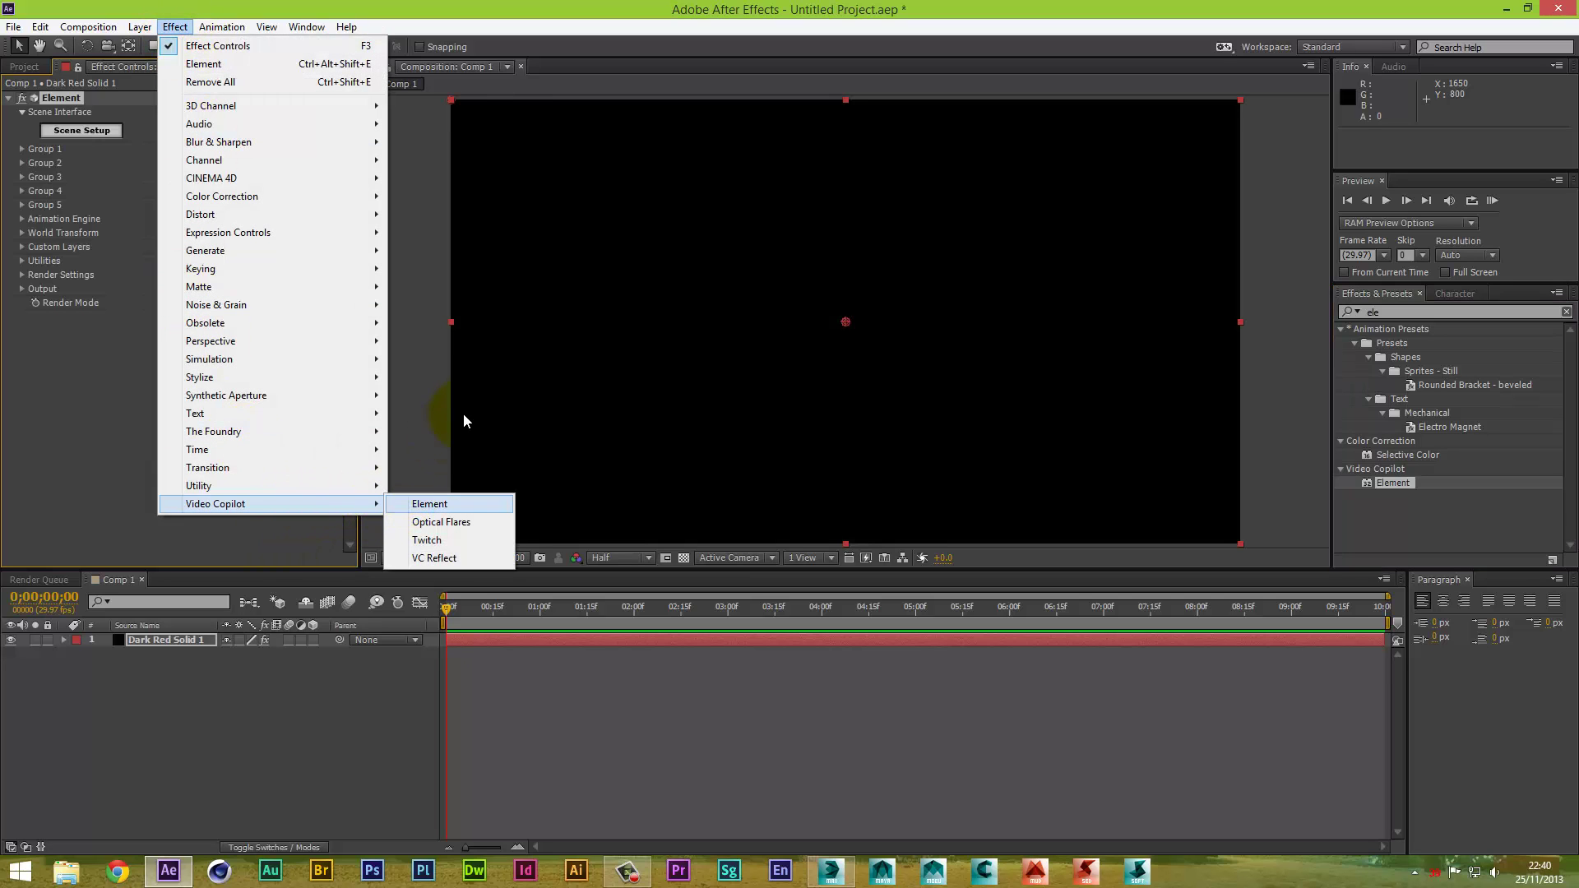
click(427, 387)
Open Element's Scene Setup and import home.obj from the Desktop
click(109, 135)
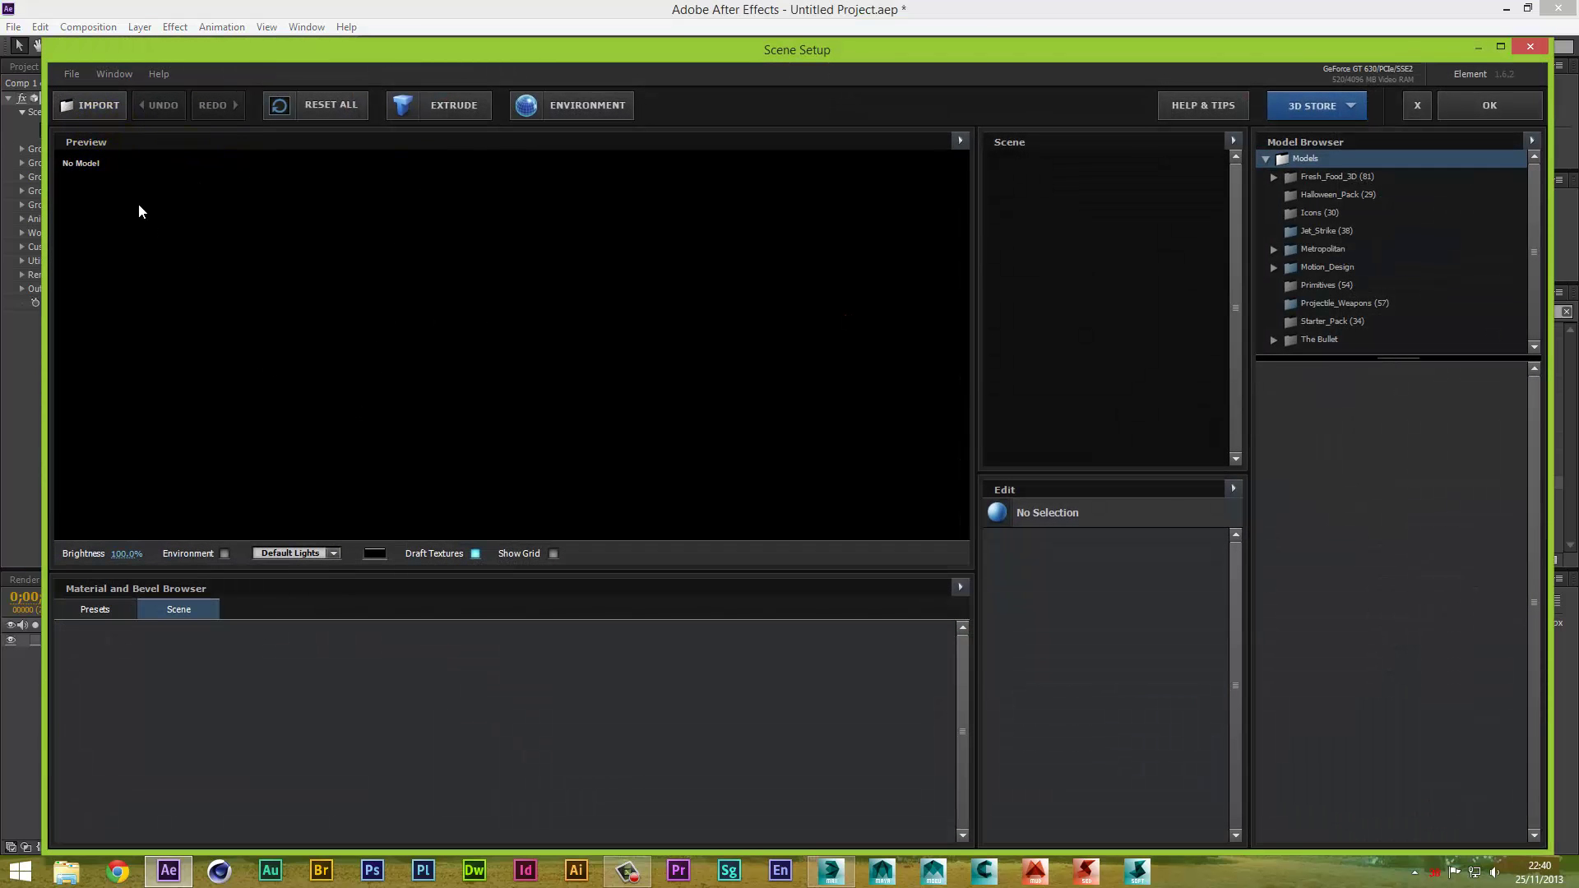
click(74, 105)
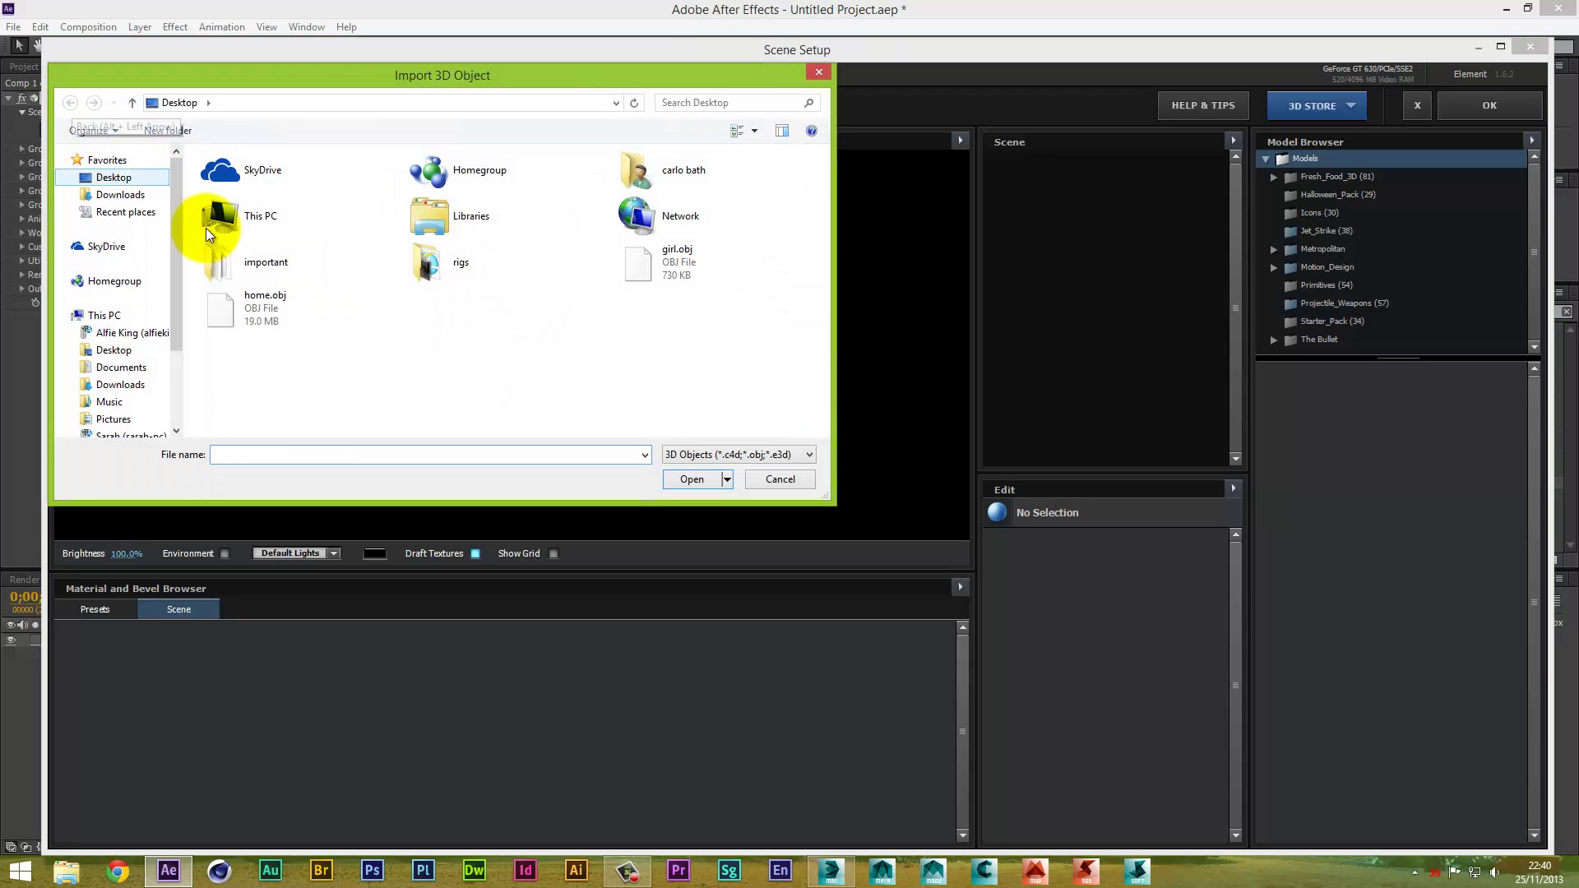
click(279, 323)
double_click(275, 308)
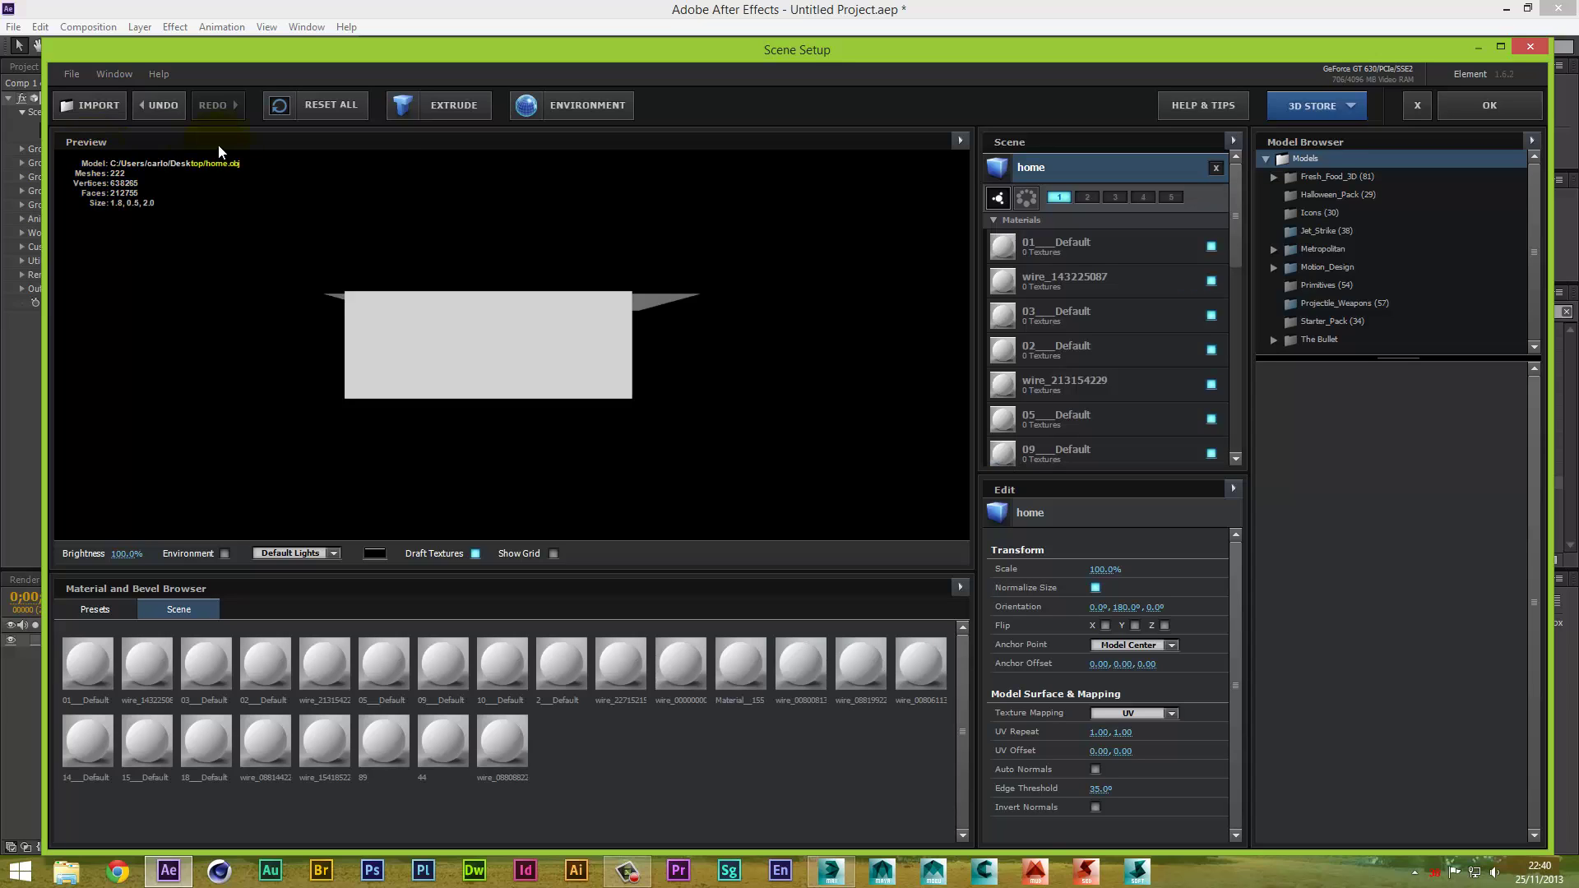
Inspect the imported home model in the preview, from the outside through to the living room interior
drag(624, 329, 697, 339)
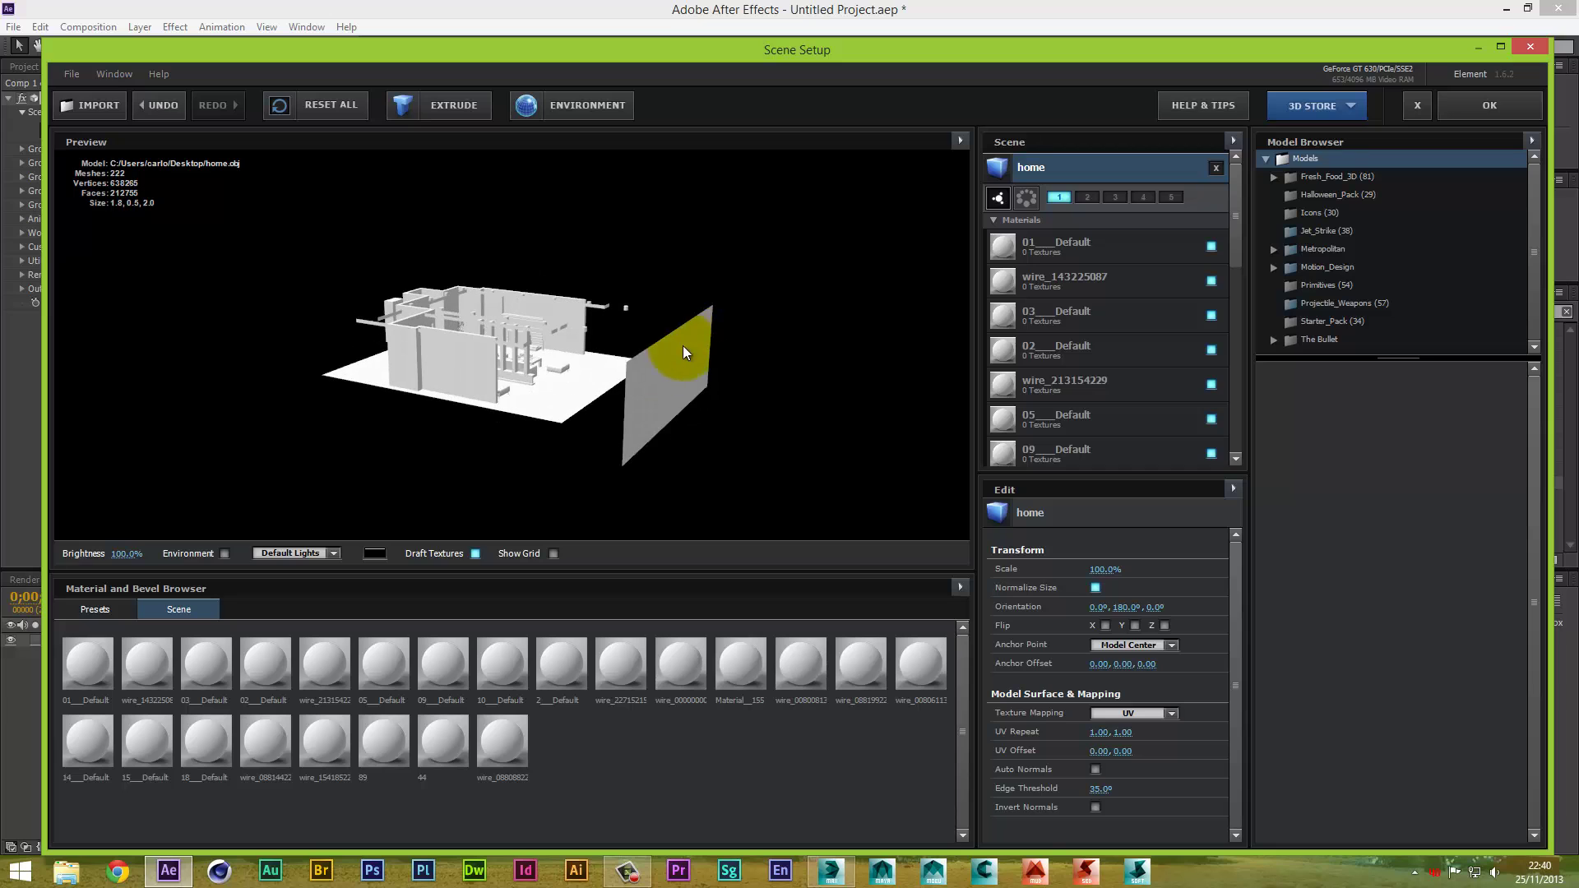
scroll(559, 393, up, 5)
scroll(559, 392, up, 4)
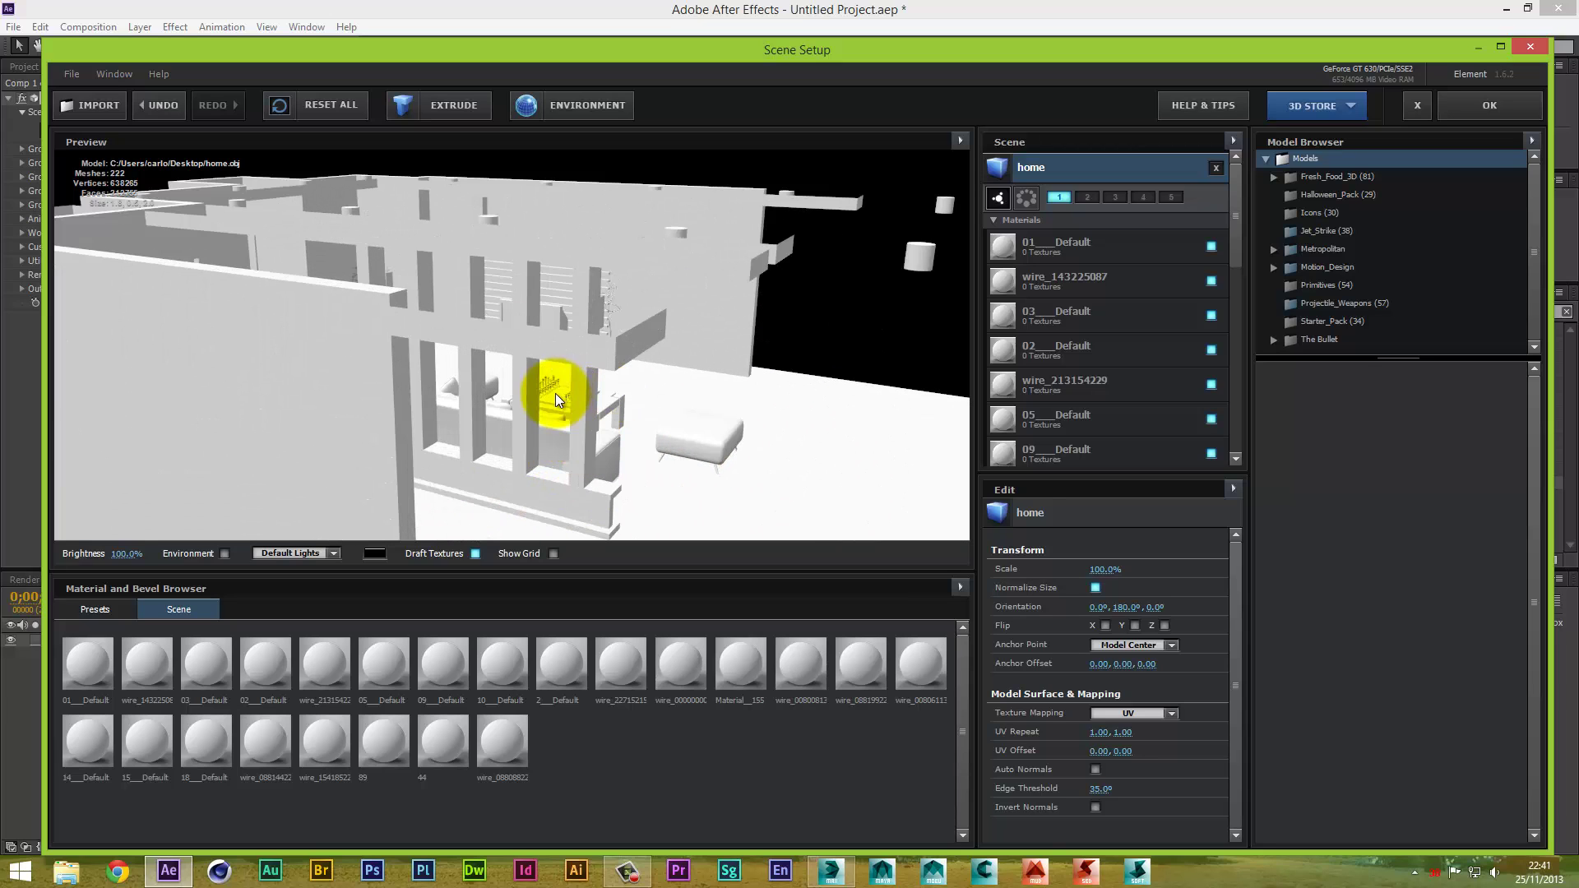
drag(666, 362, 590, 411)
scroll(704, 399, up, 5)
scroll(590, 368, down, 3)
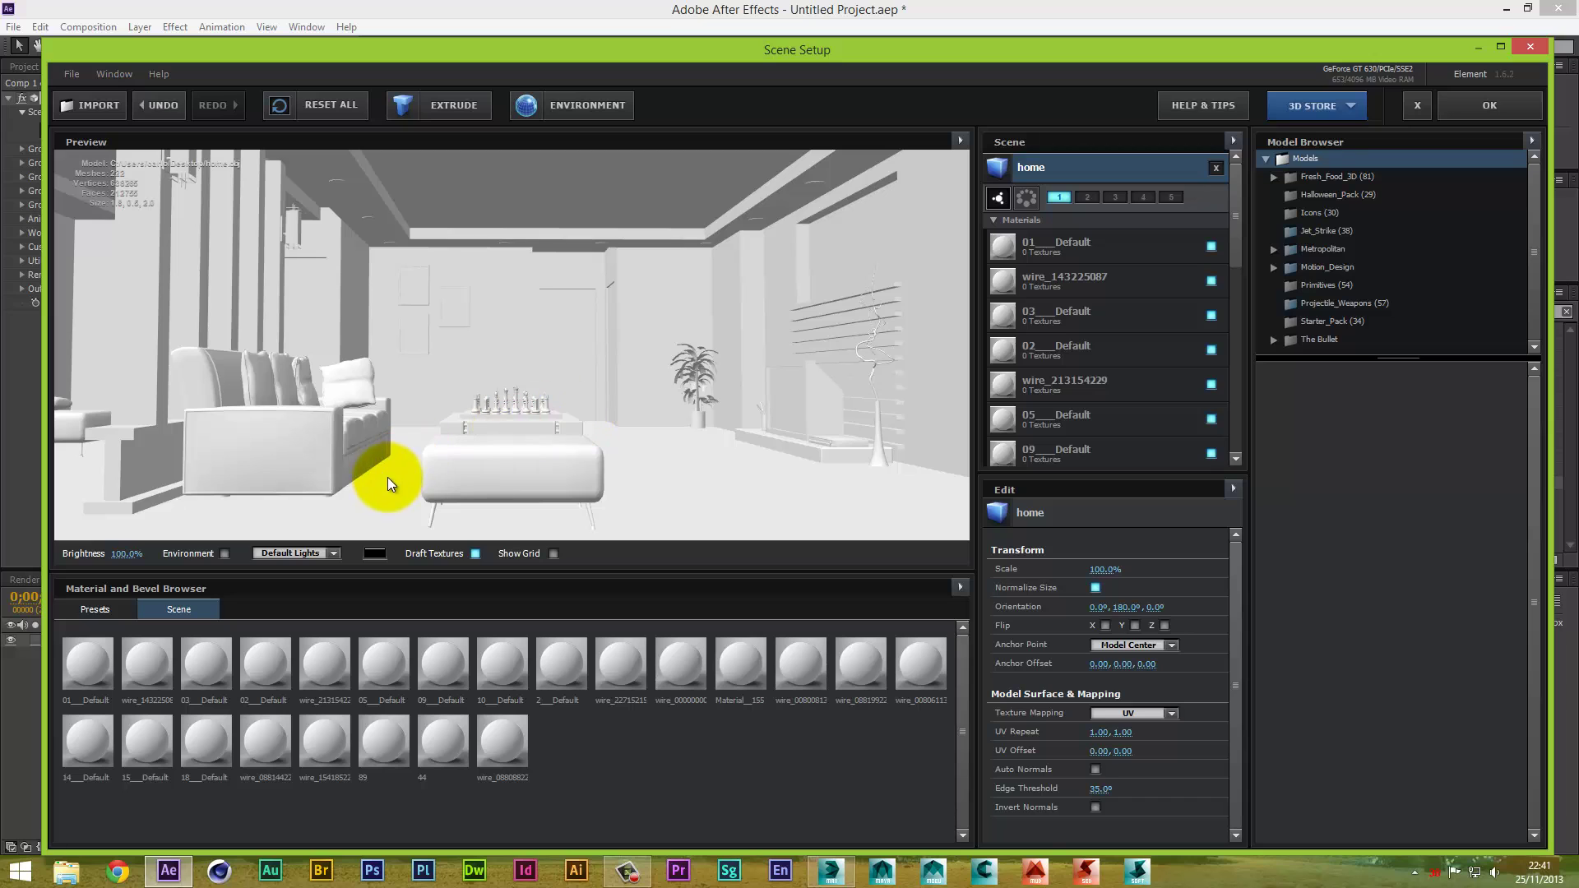
Set the scene's environment texture to Studio_warm and switch the preview lighting to Cinema
click(593, 112)
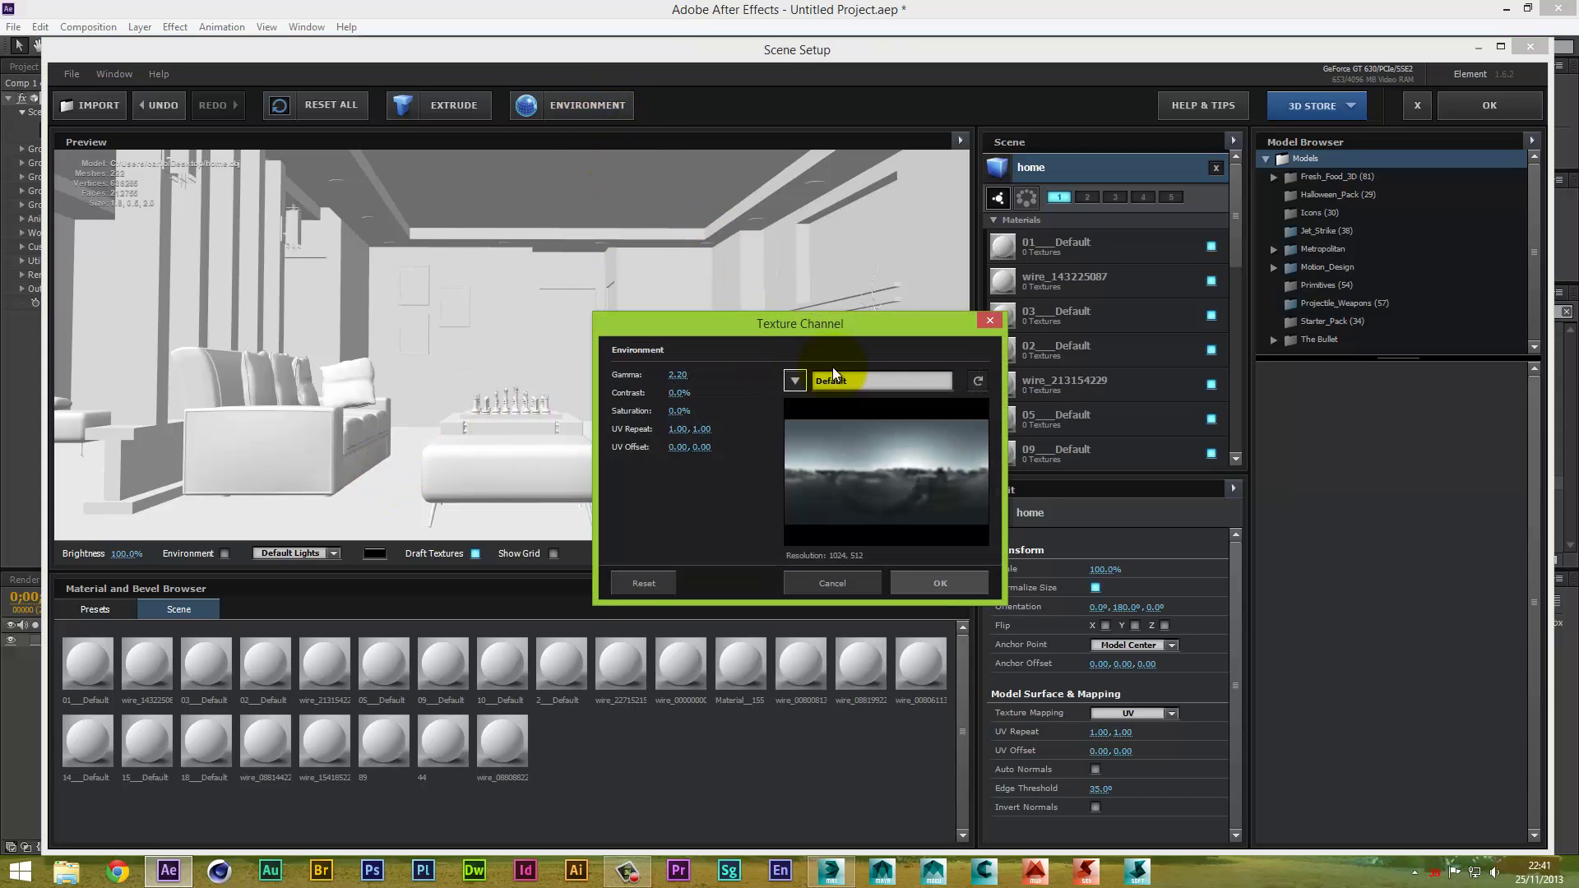
click(806, 381)
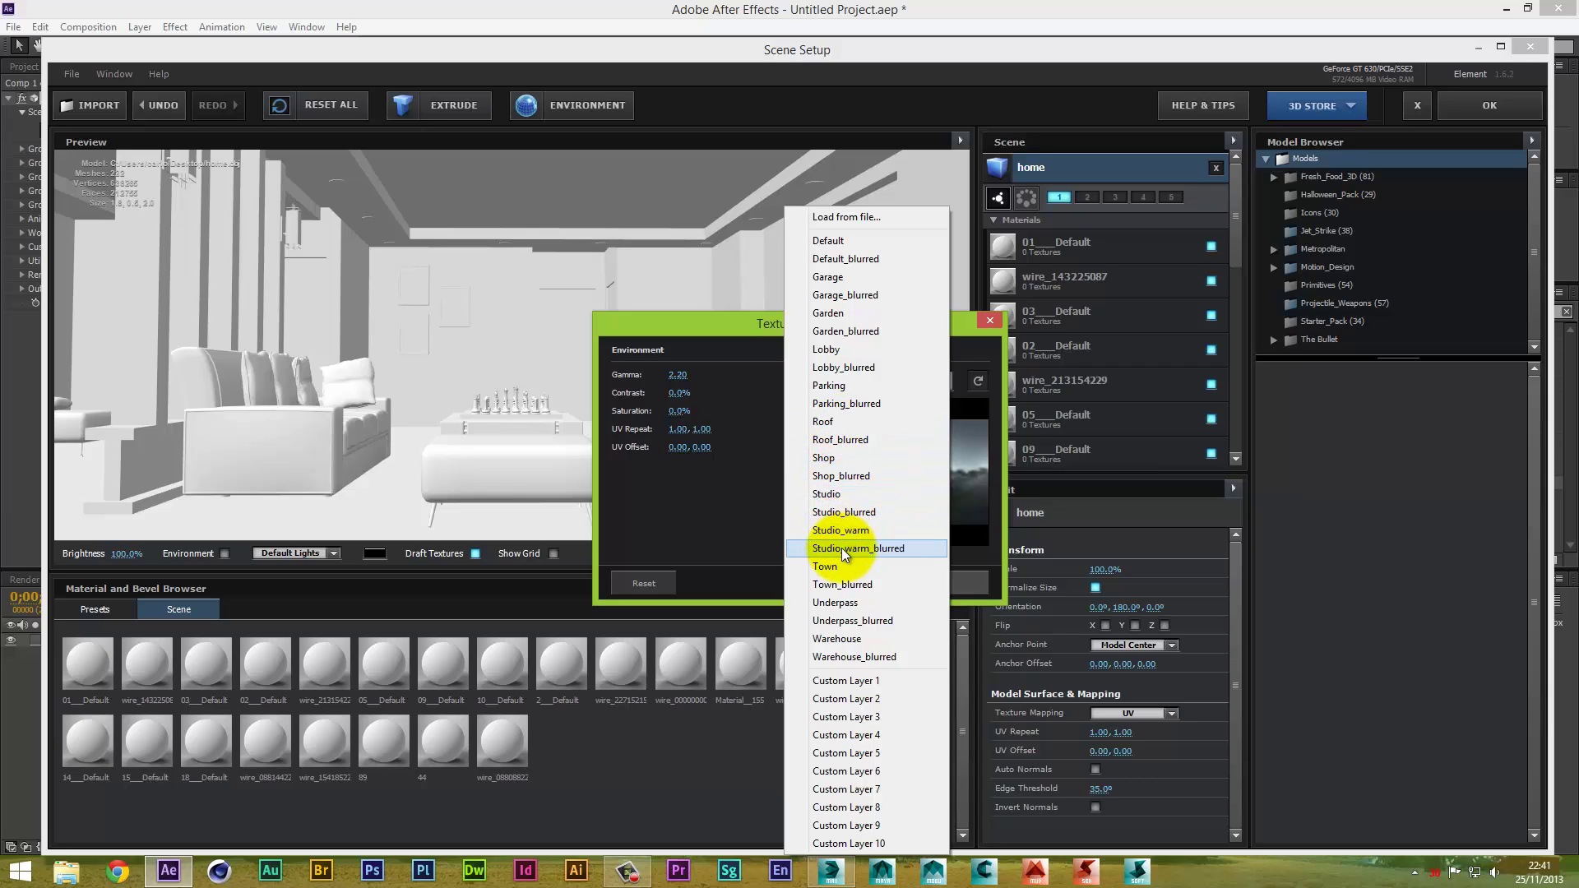
click(852, 528)
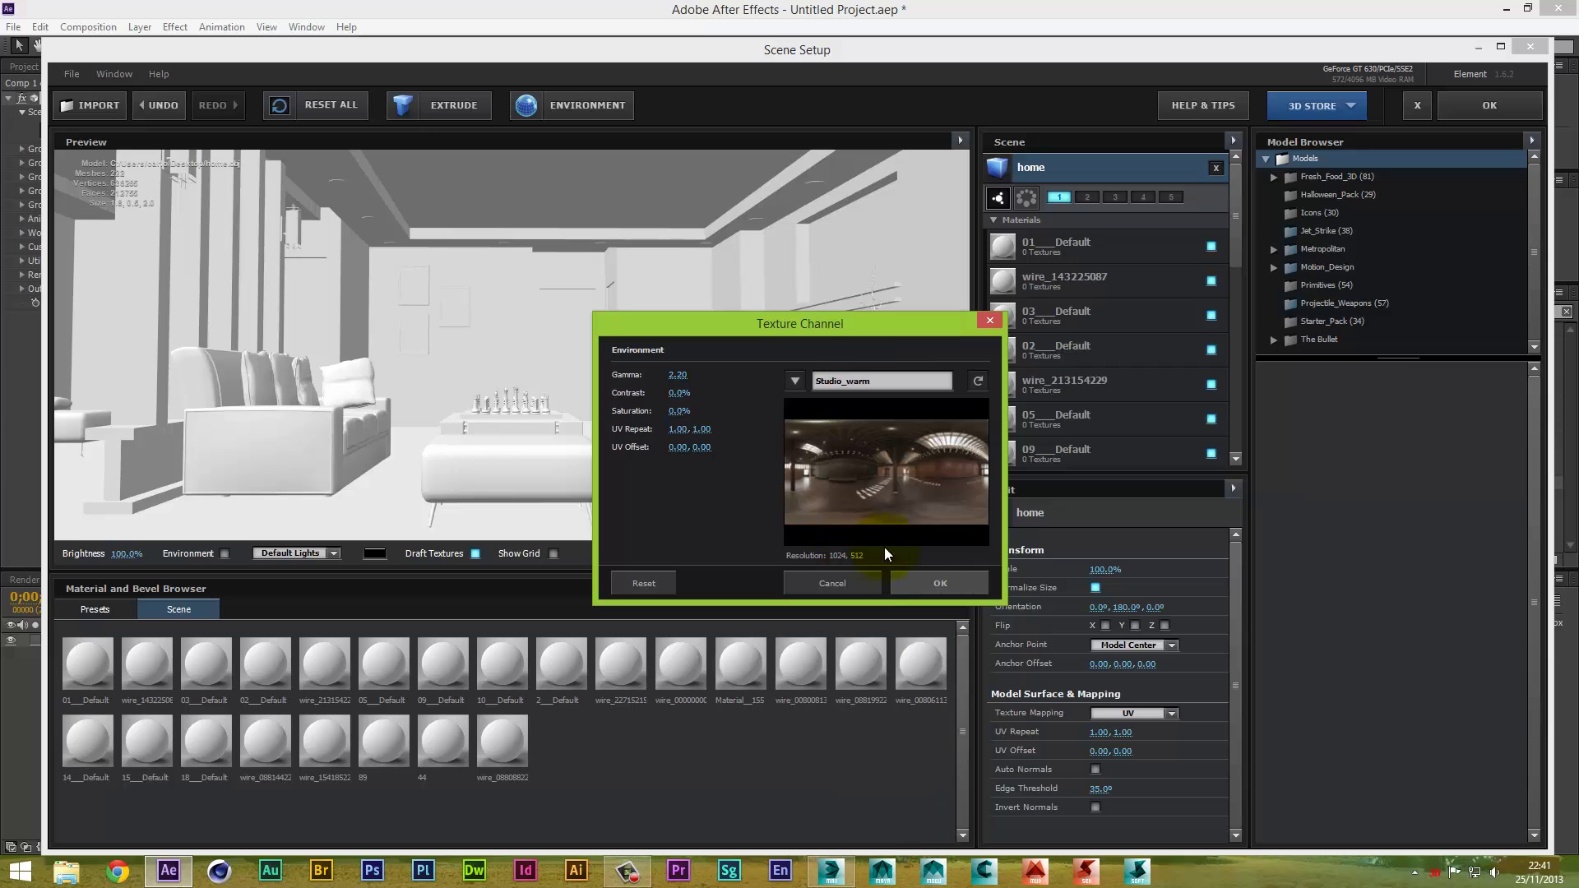
click(935, 580)
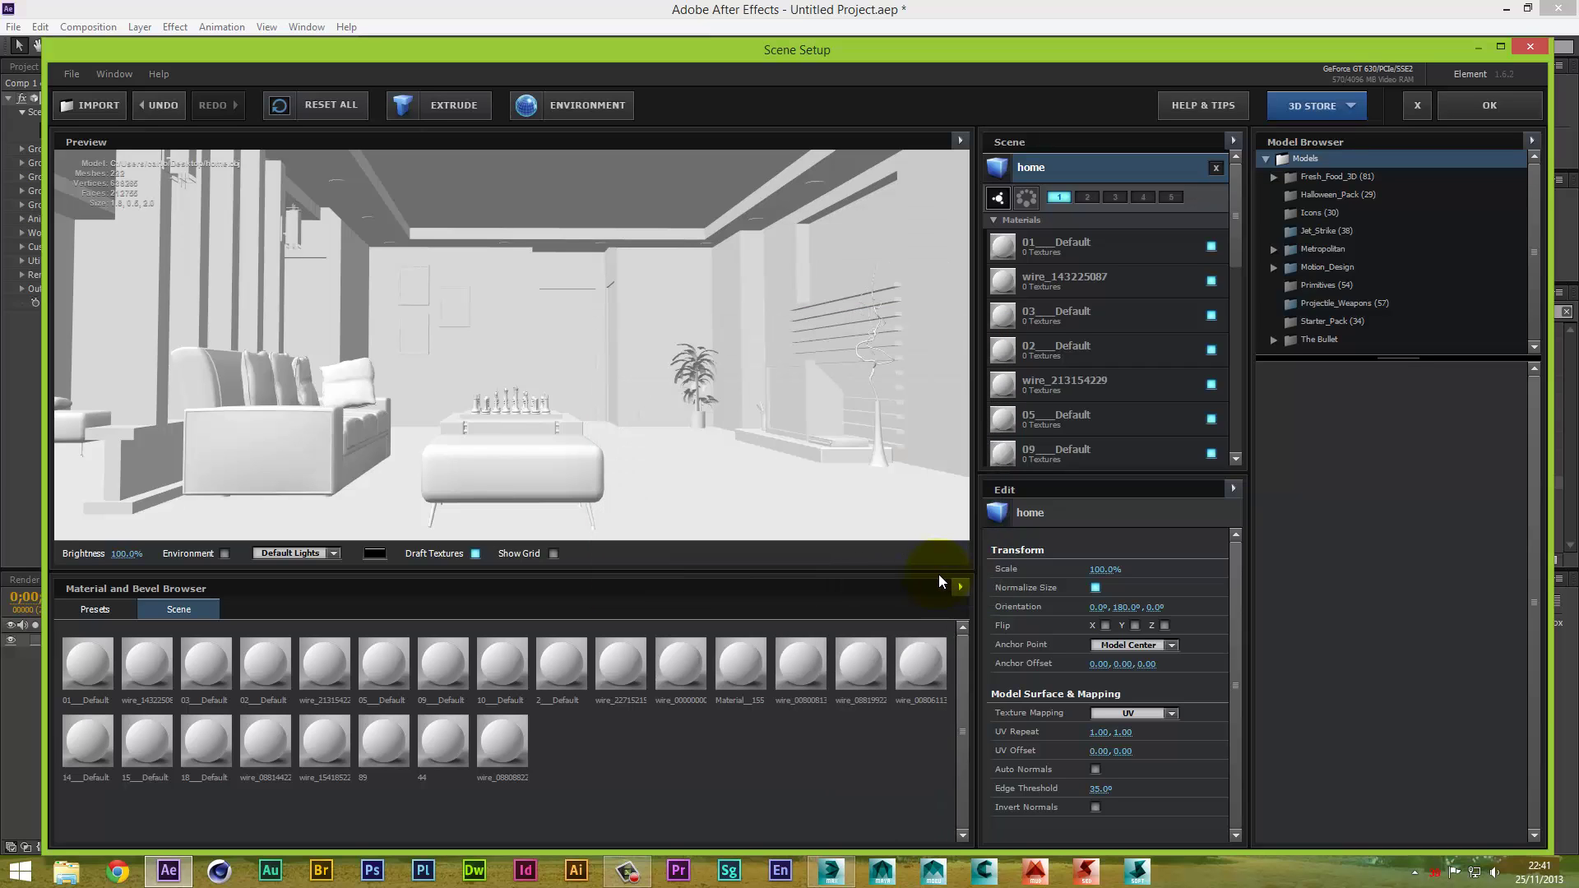
click(334, 553)
click(321, 594)
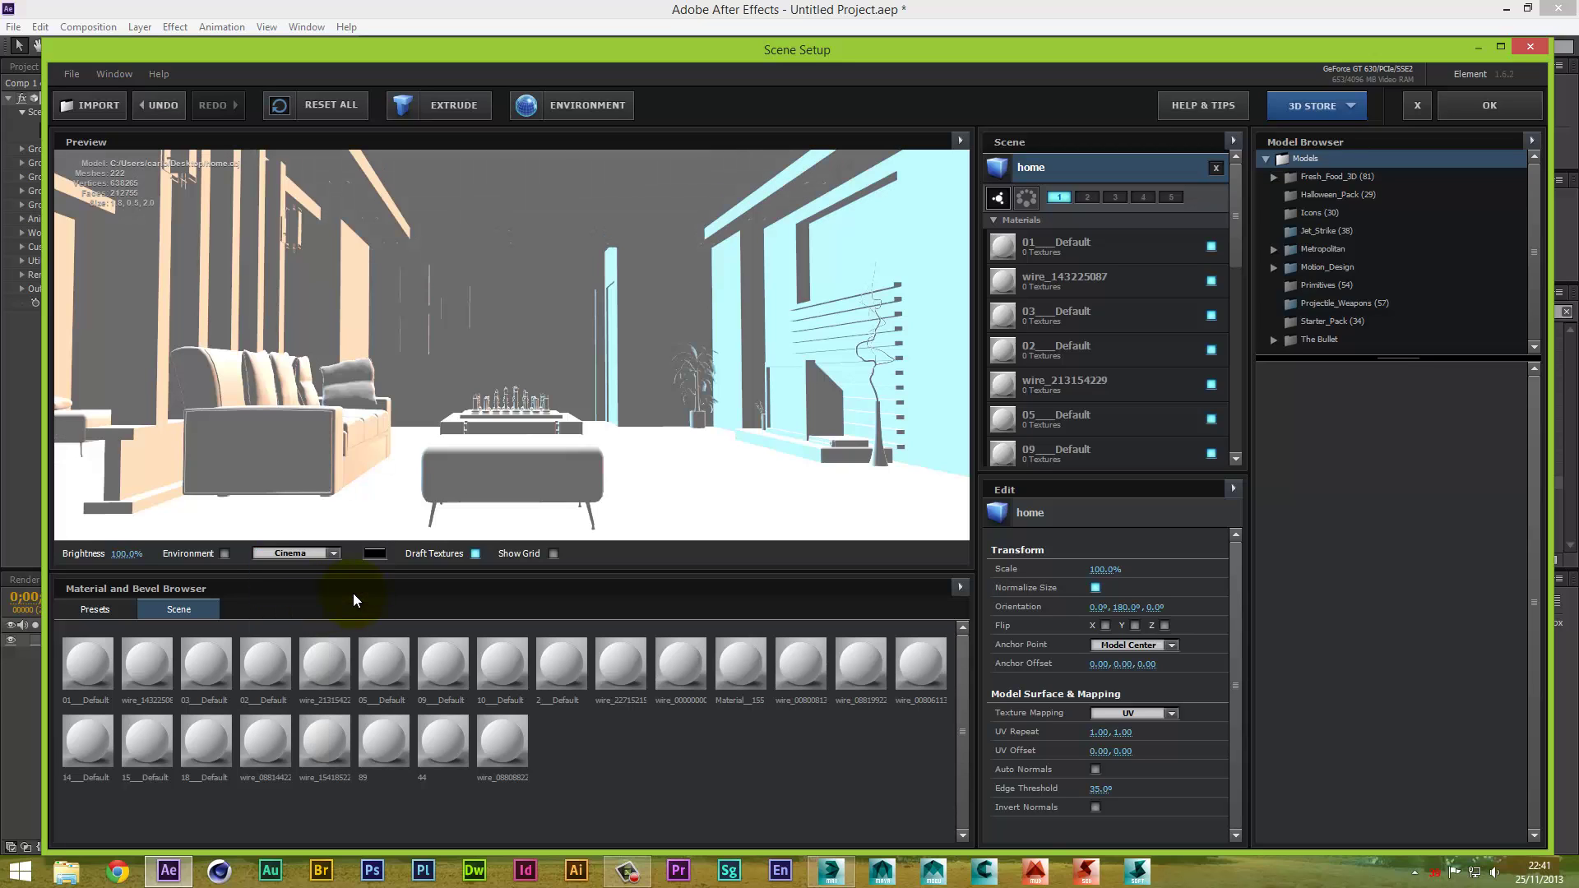
Duplicate and replace the first 01___Default material in the home model's material list
click(92, 668)
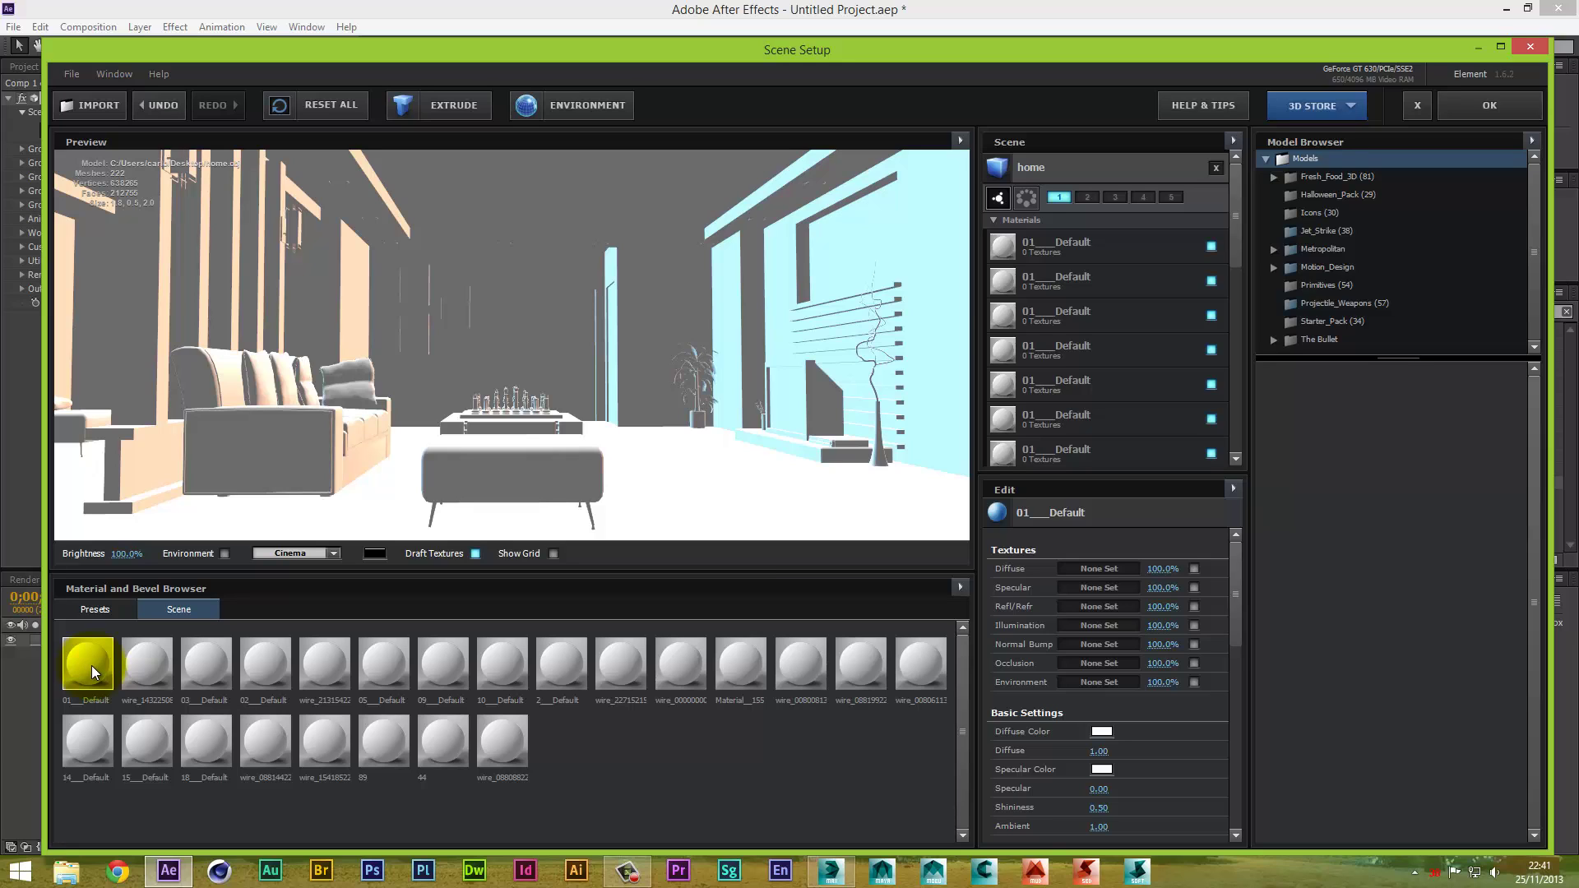
right_click(91, 664)
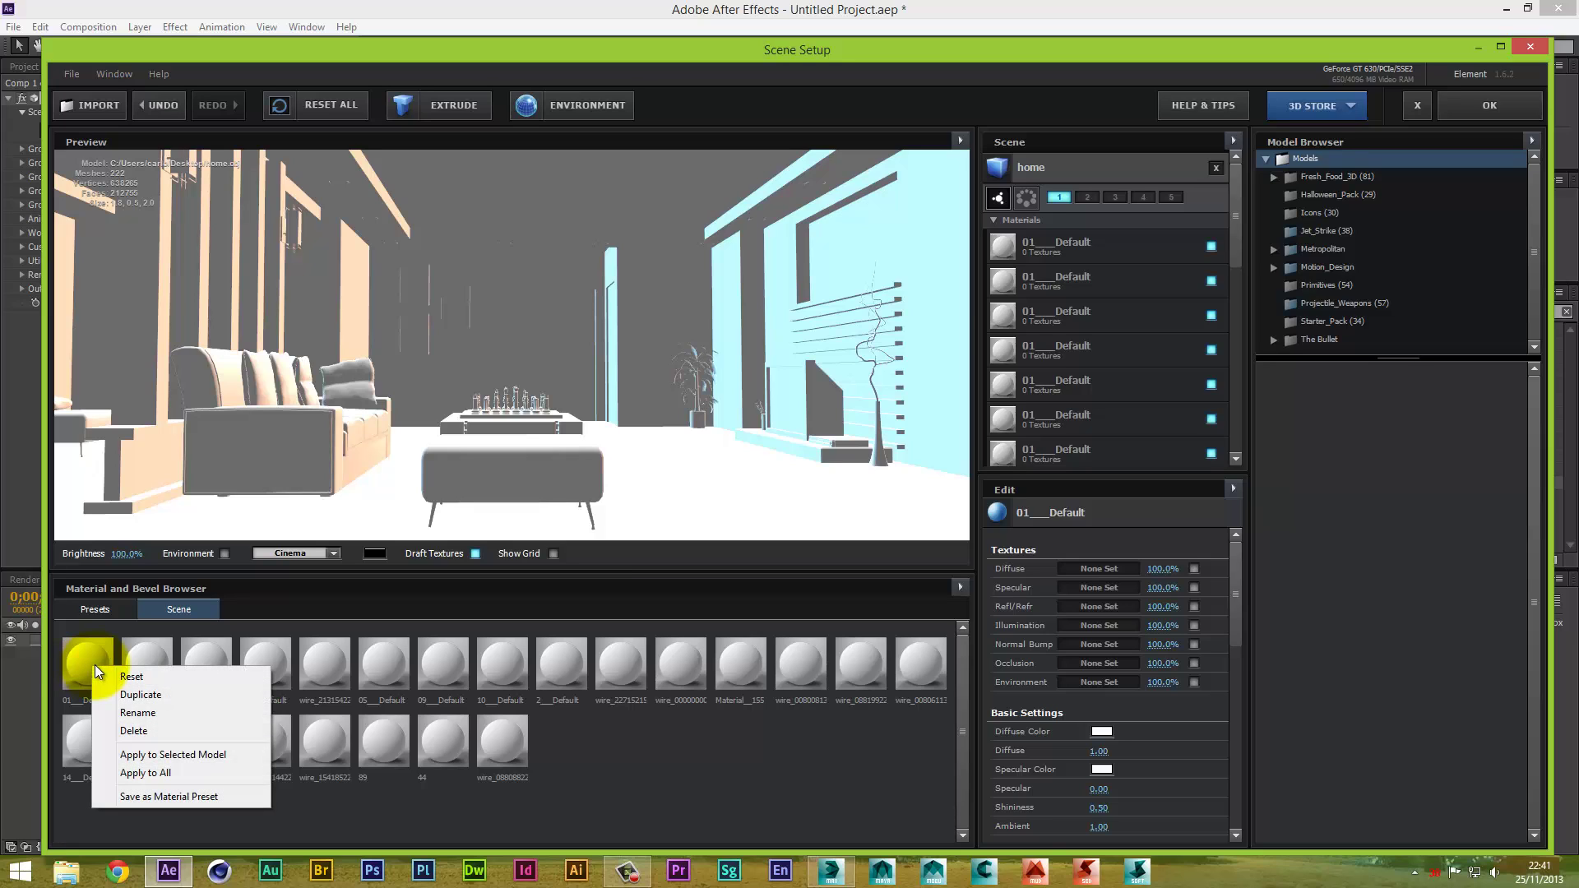
click(661, 783)
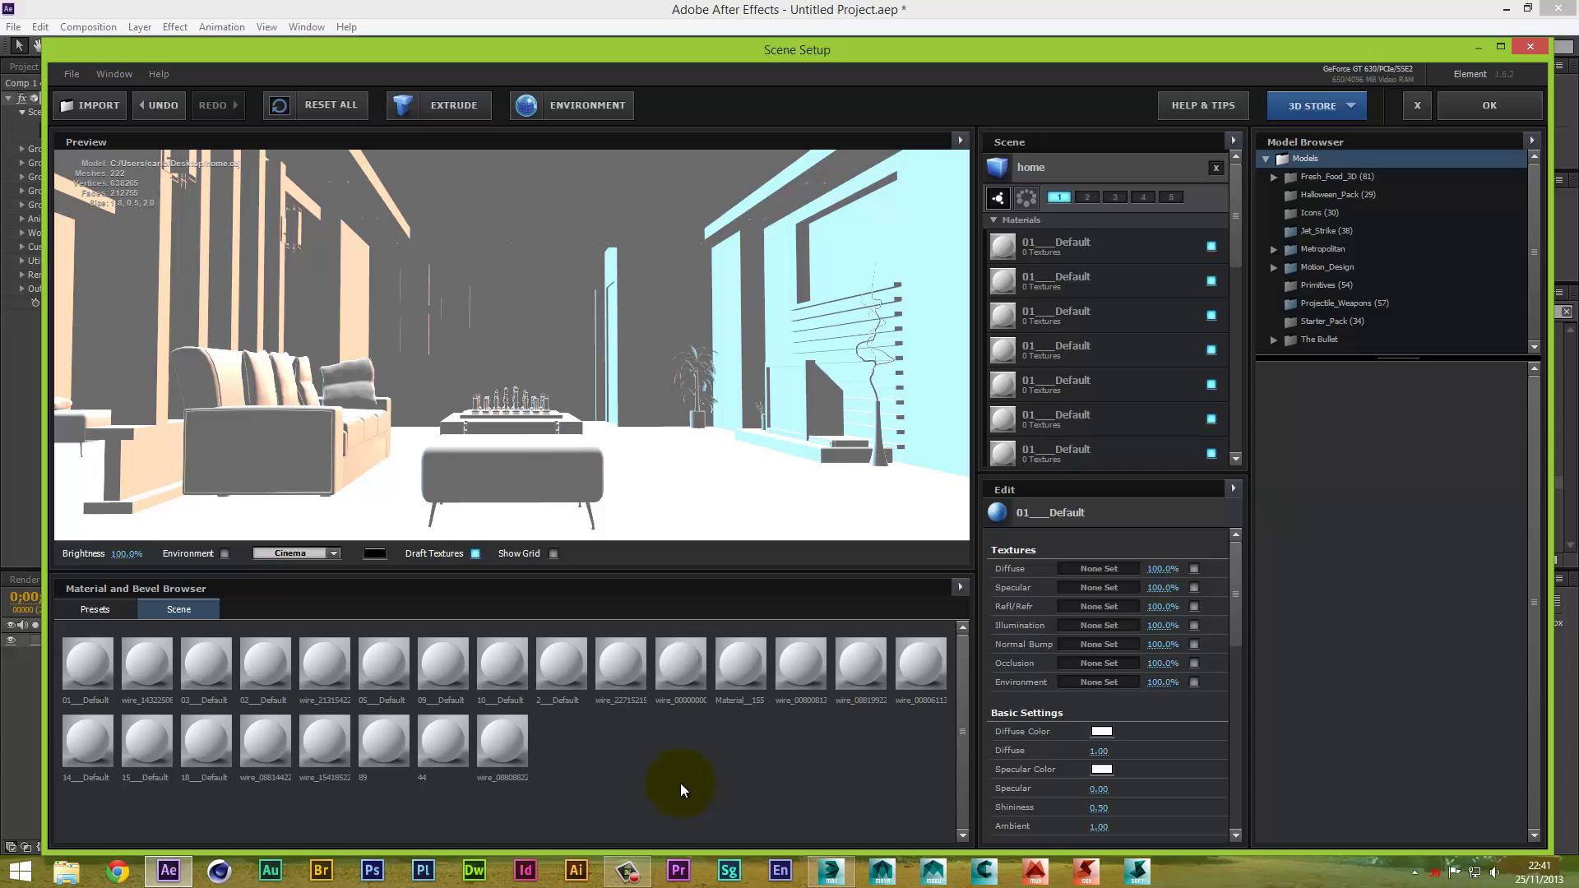
double_click(1003, 246)
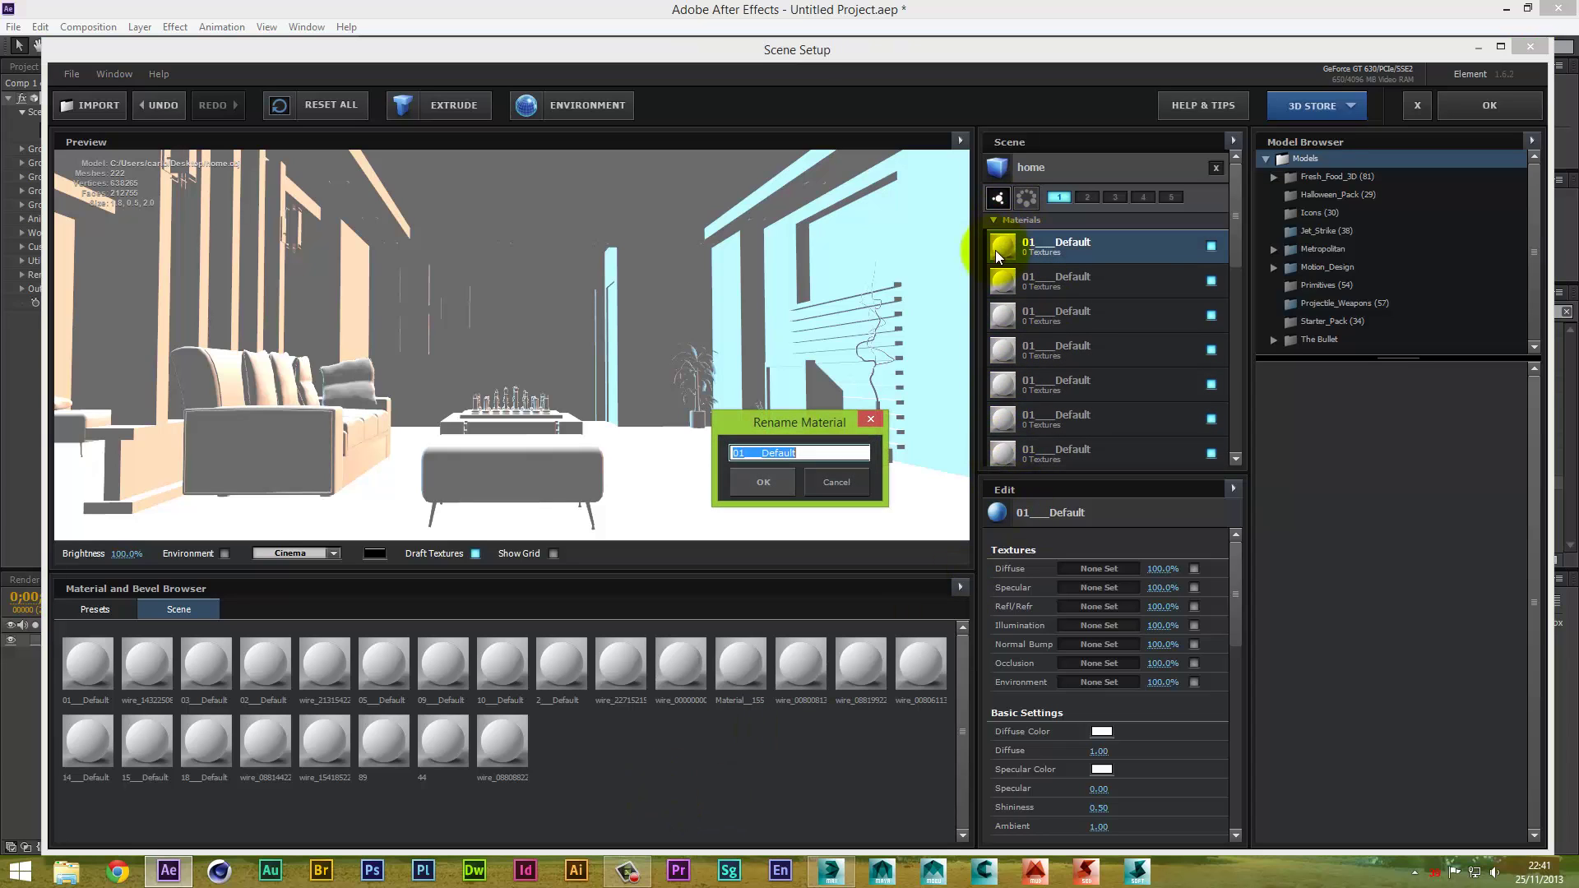
click(773, 478)
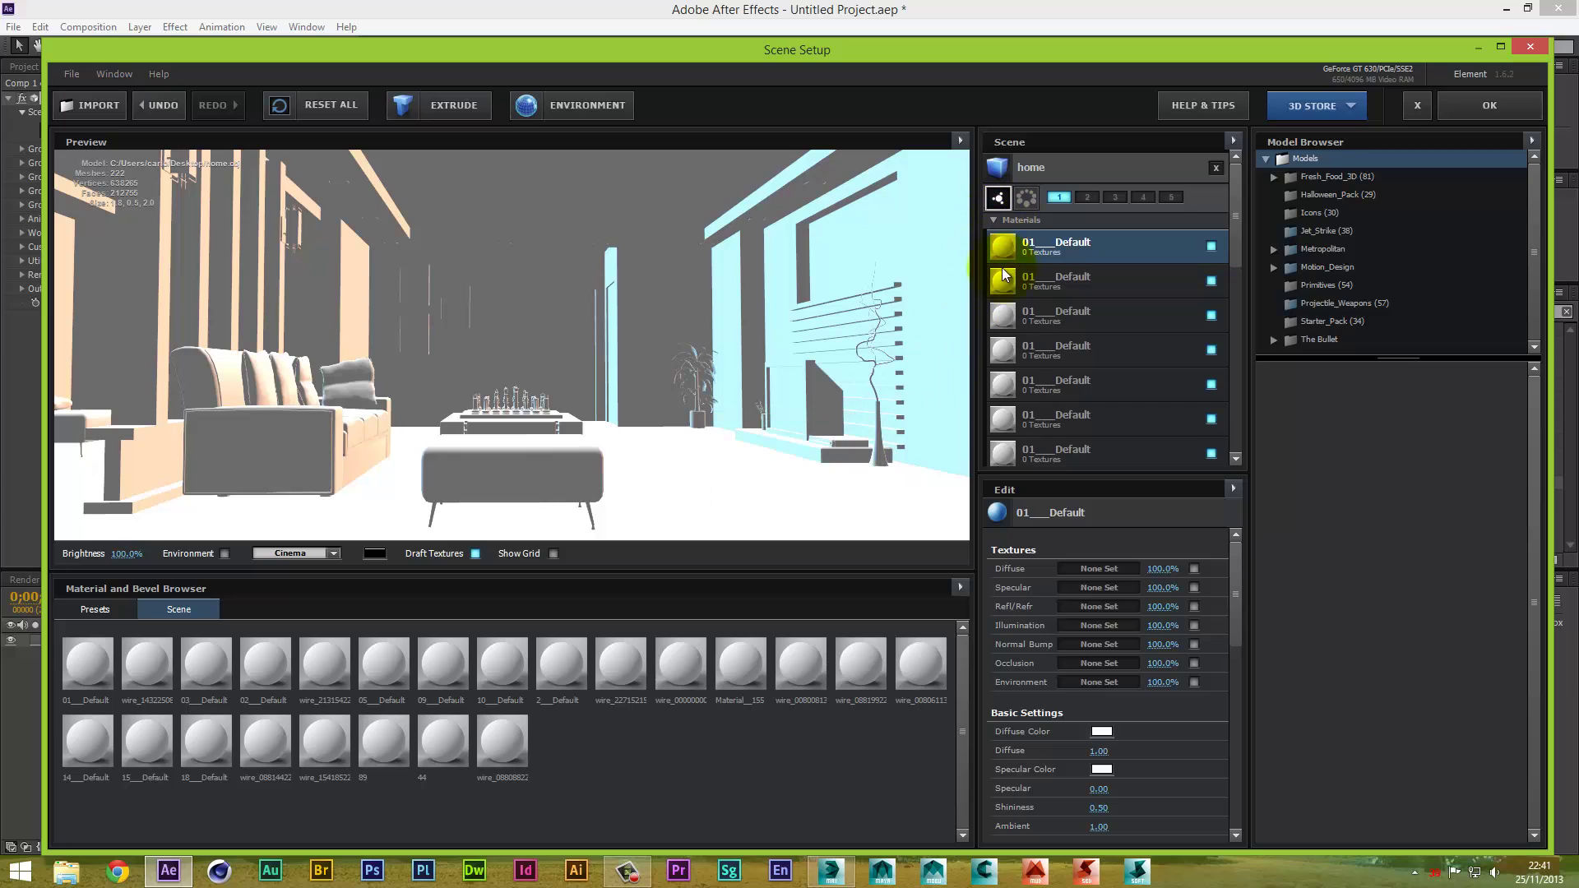
right_click(1002, 250)
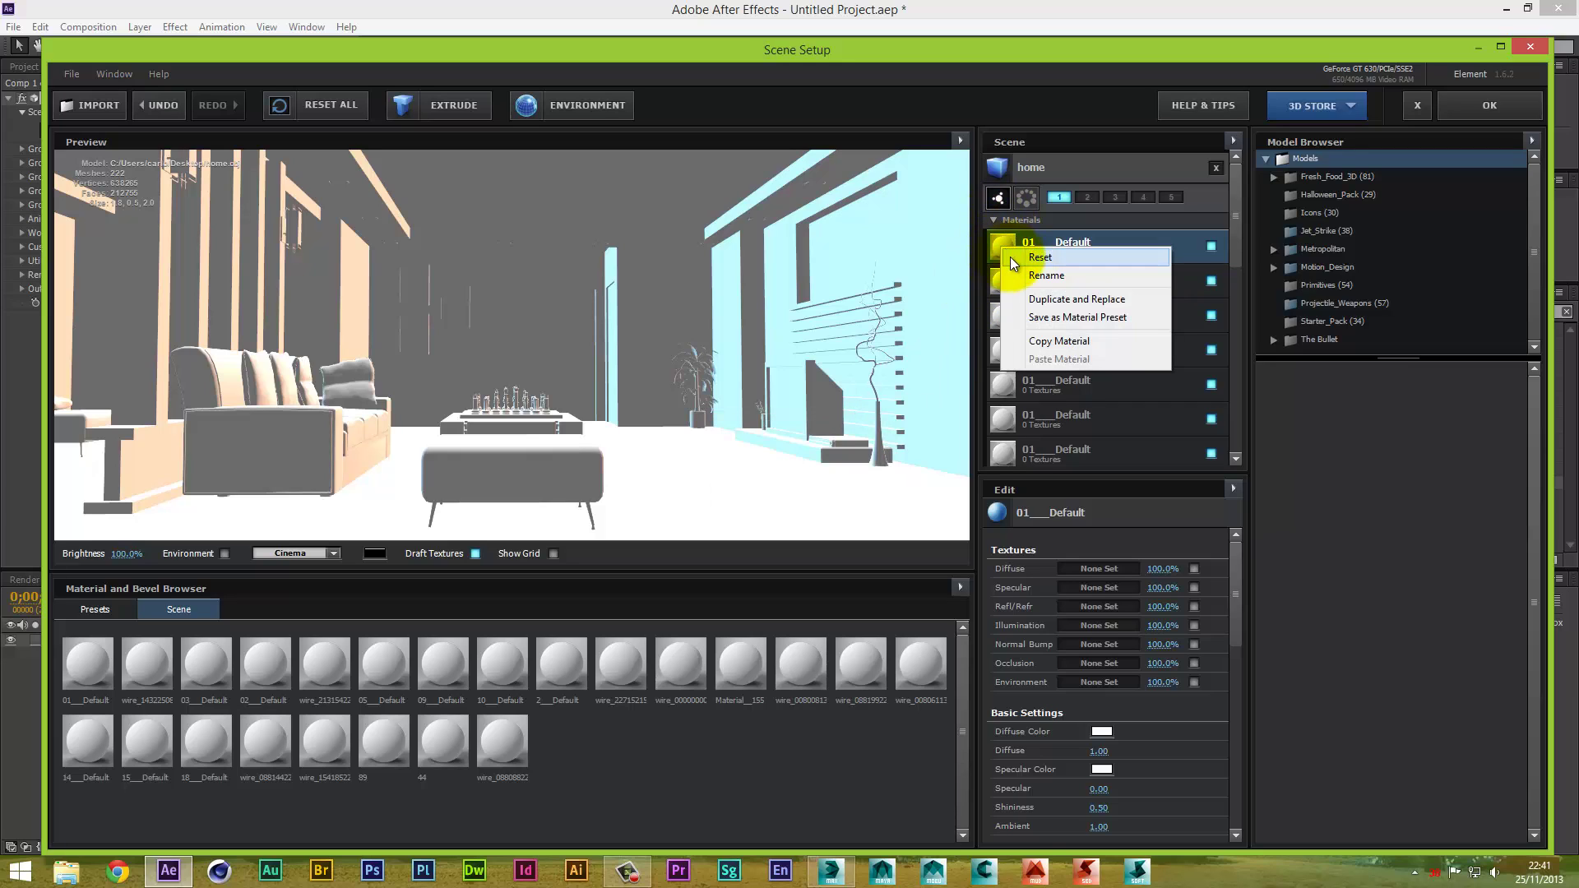
click(1030, 298)
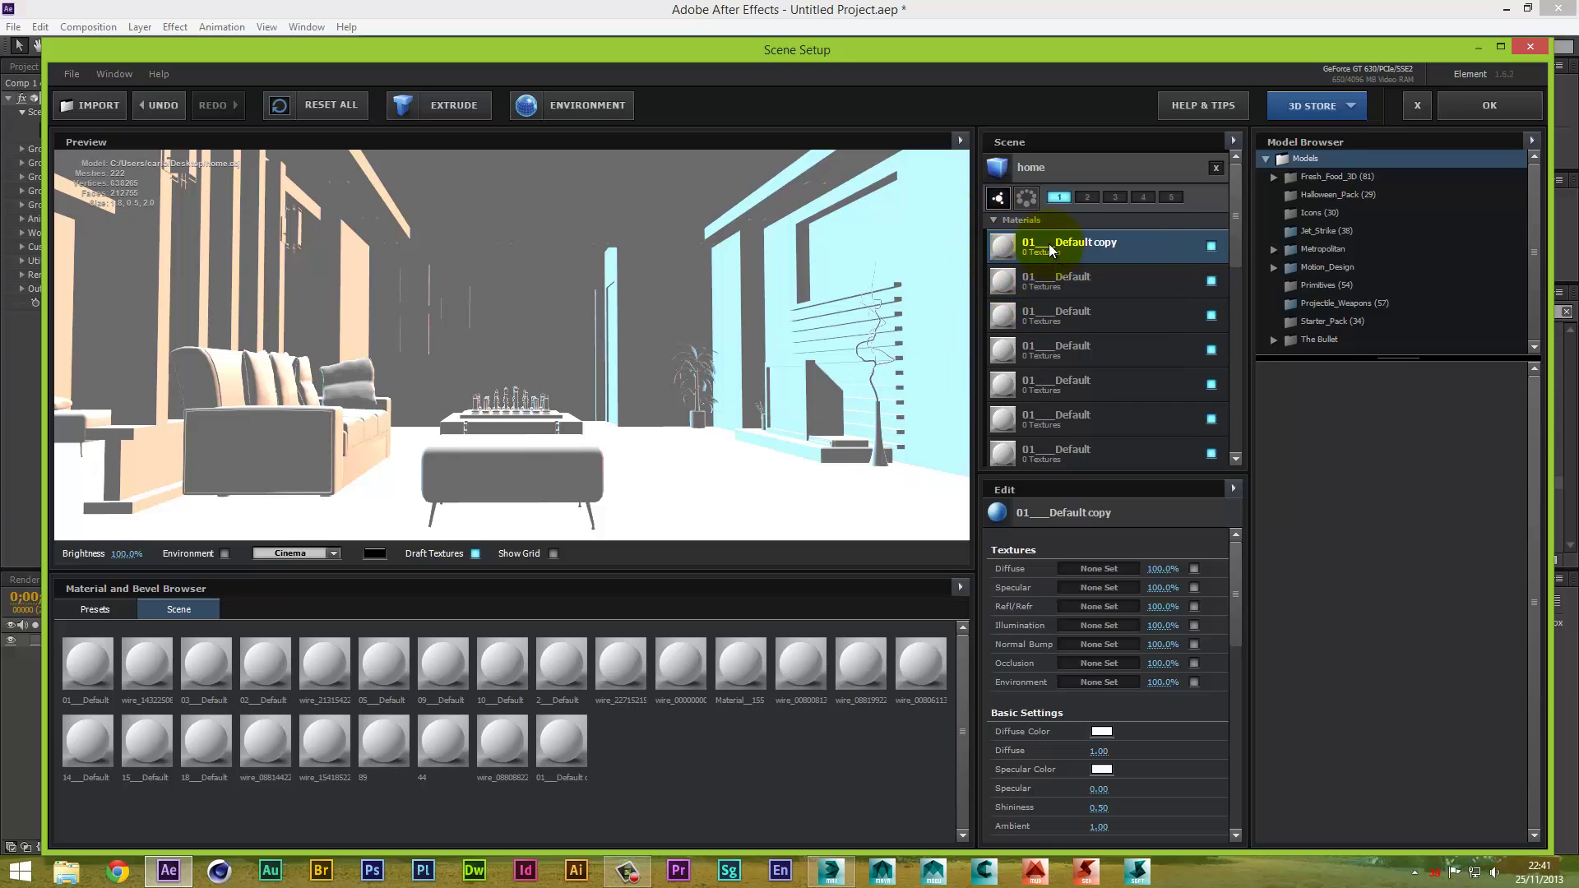
Start loading an image file as the Diffuse texture of the 01___Default copy material
click(1107, 569)
click(1135, 504)
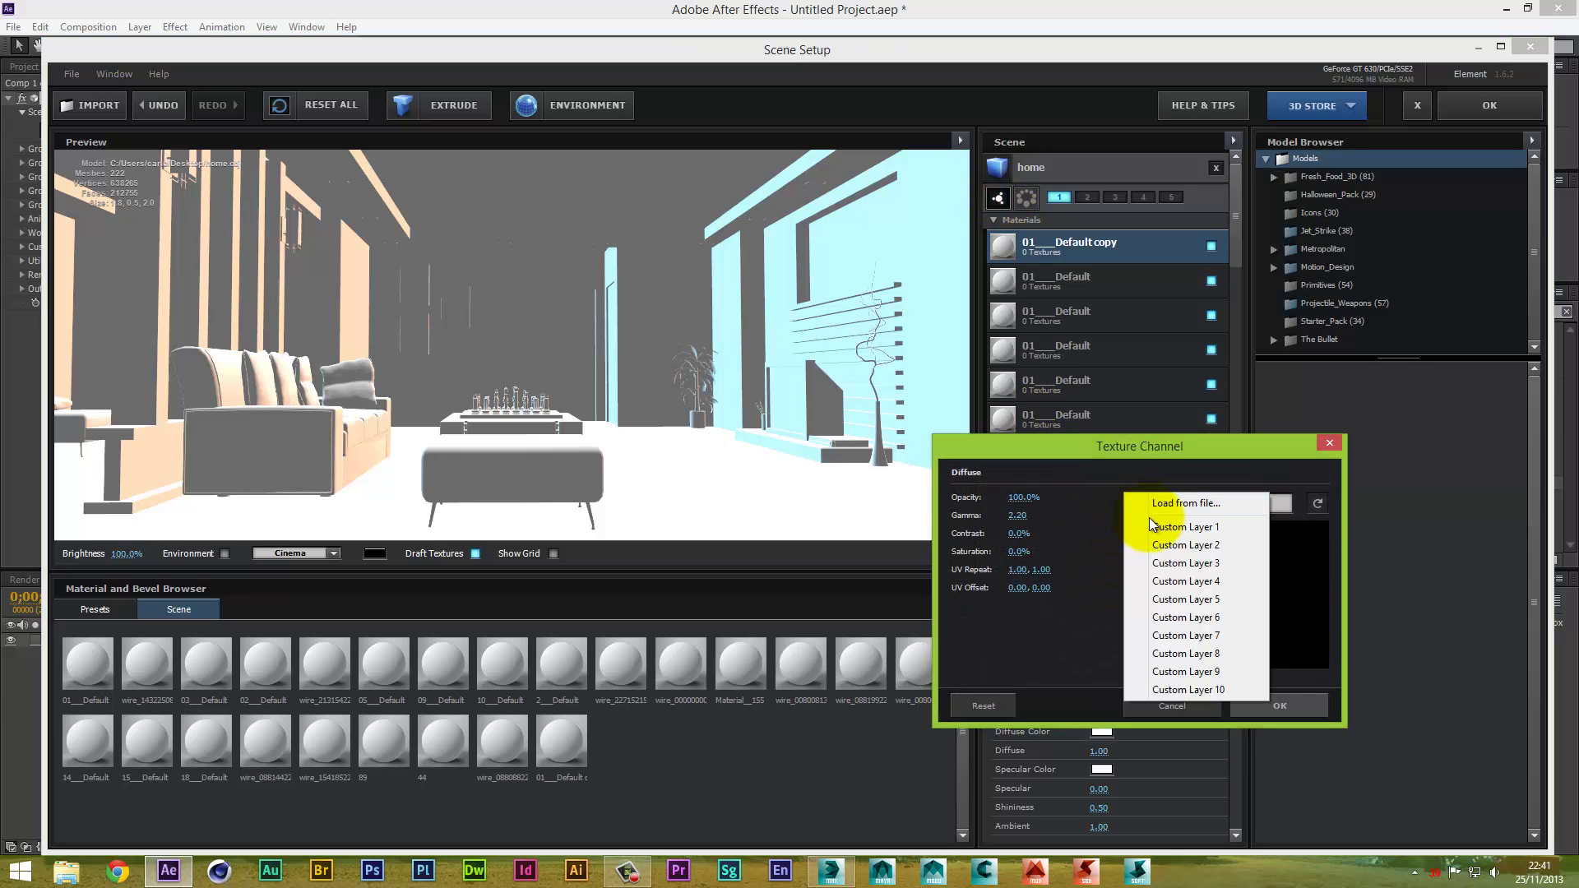
click(1153, 502)
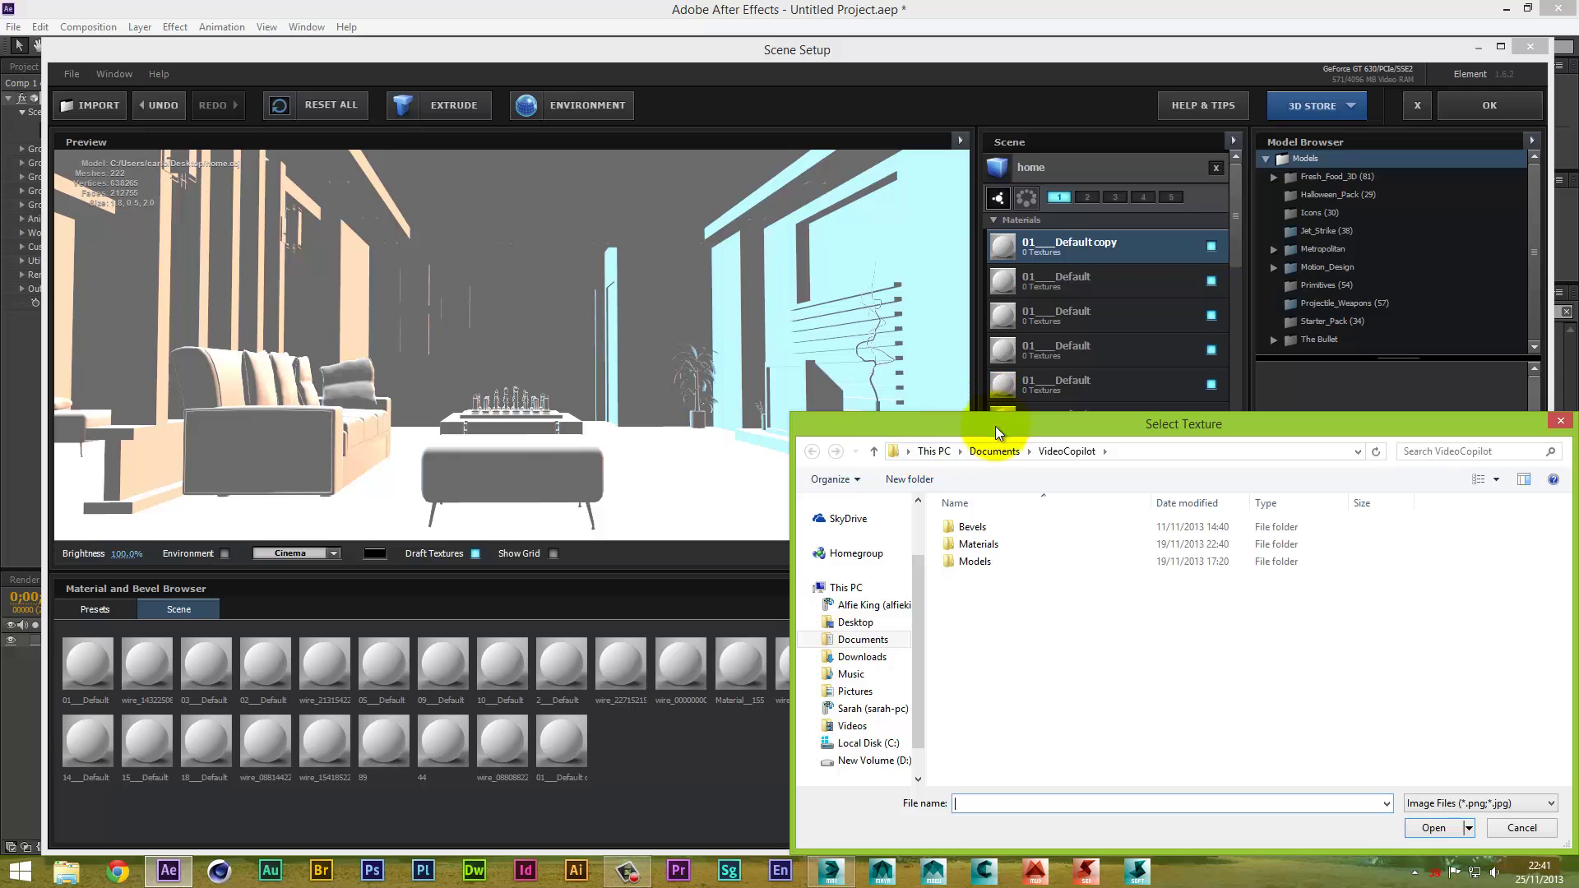
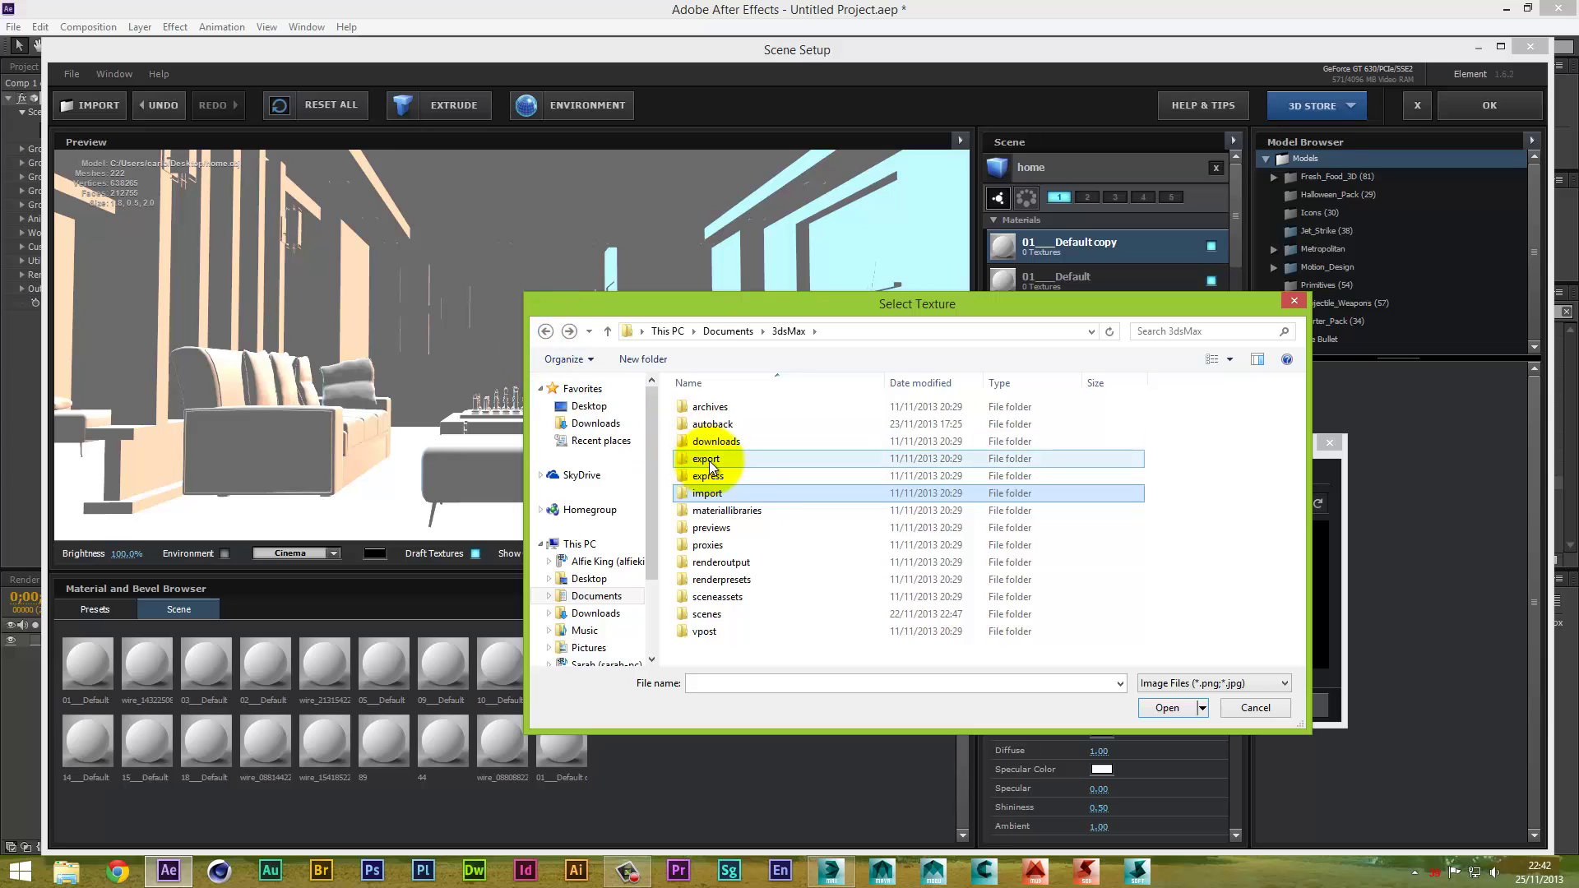
Look through the 3dsMax subfolders, including export, archives, renderoutput, vpost, express and autoback, for texture images, and close the file selection
double_click(709, 459)
click(544, 330)
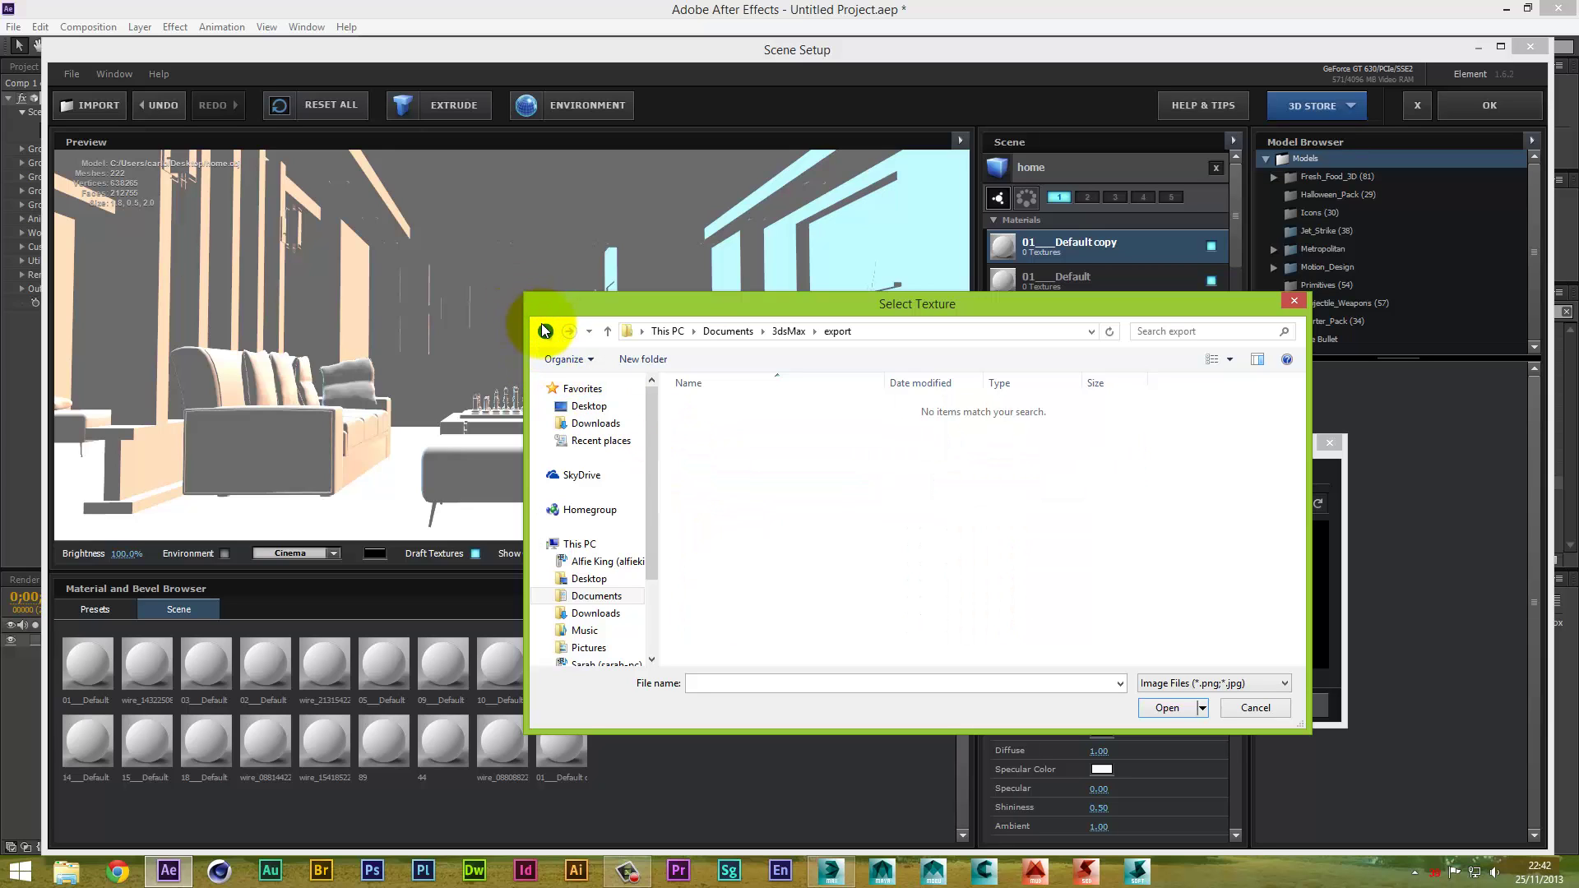
double_click(699, 406)
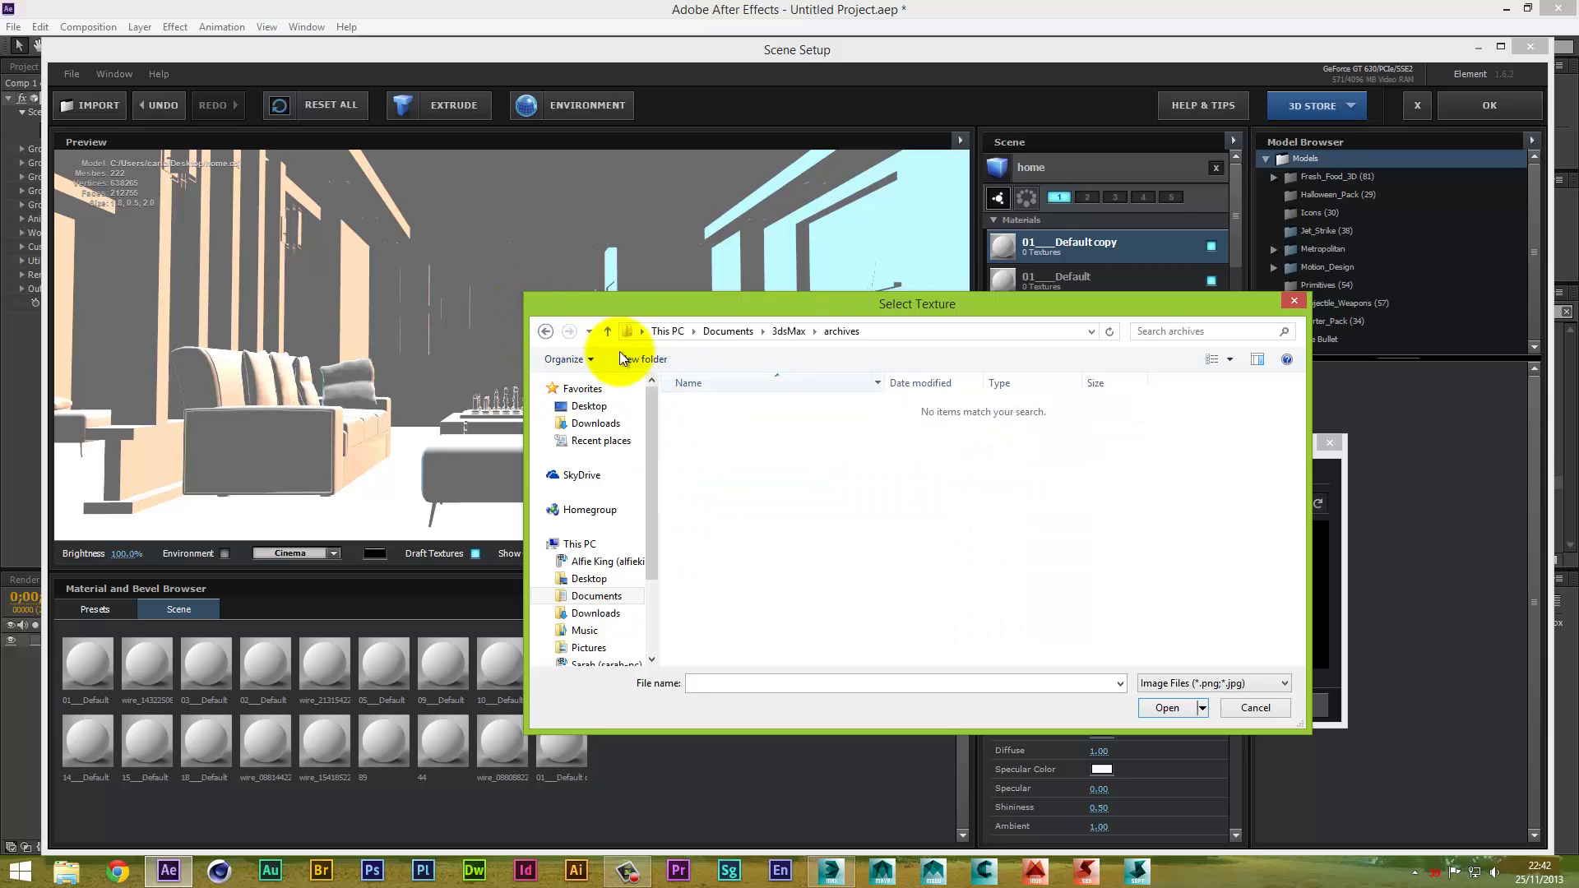
click(544, 331)
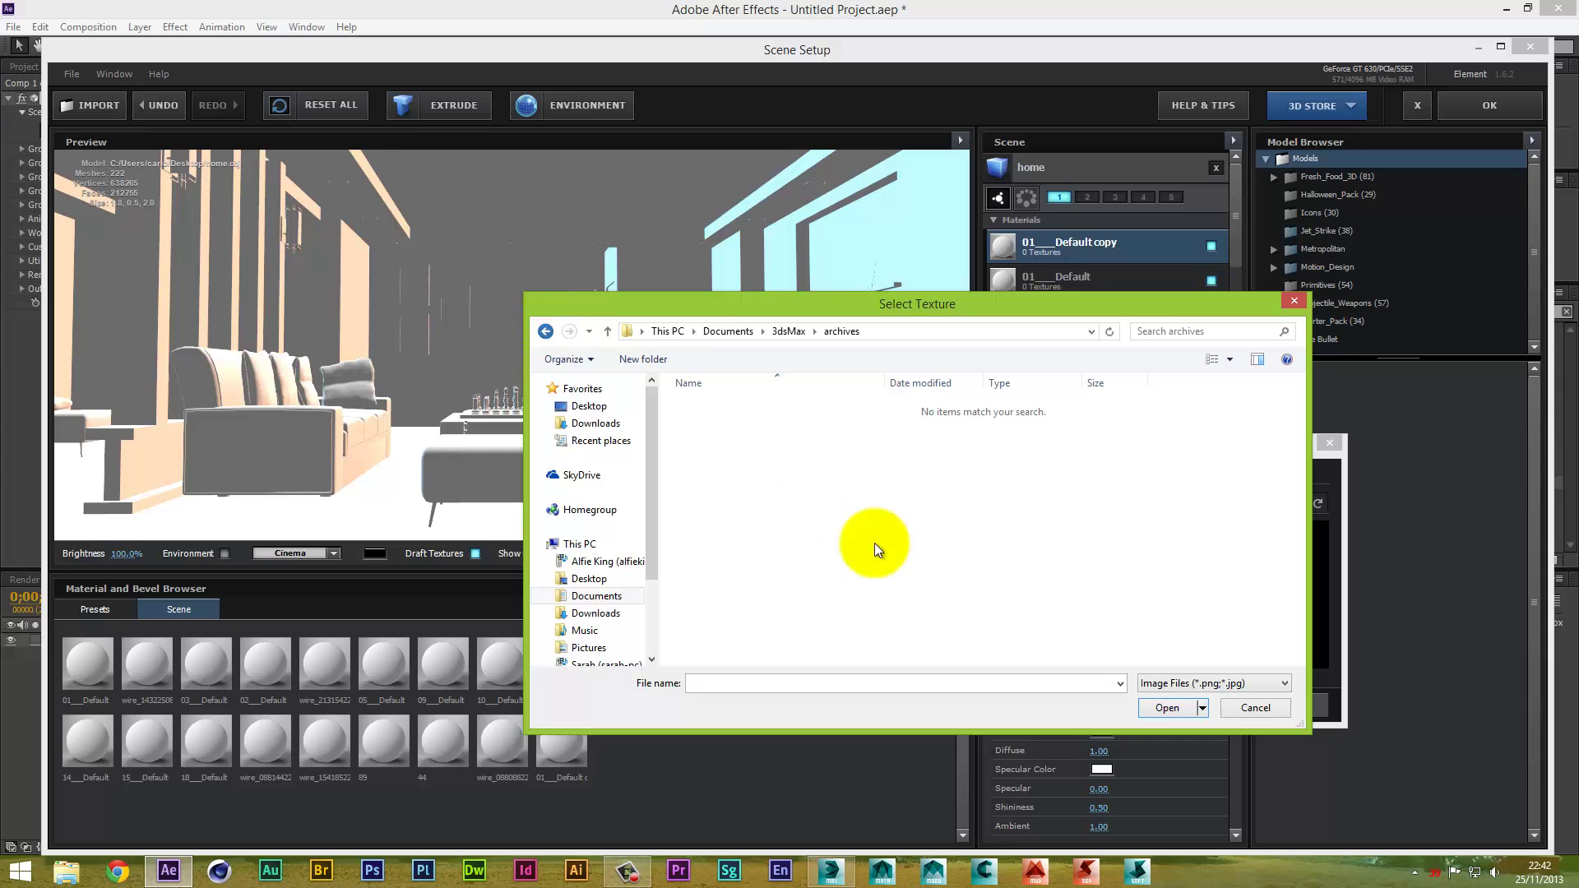
click(1197, 685)
click(781, 566)
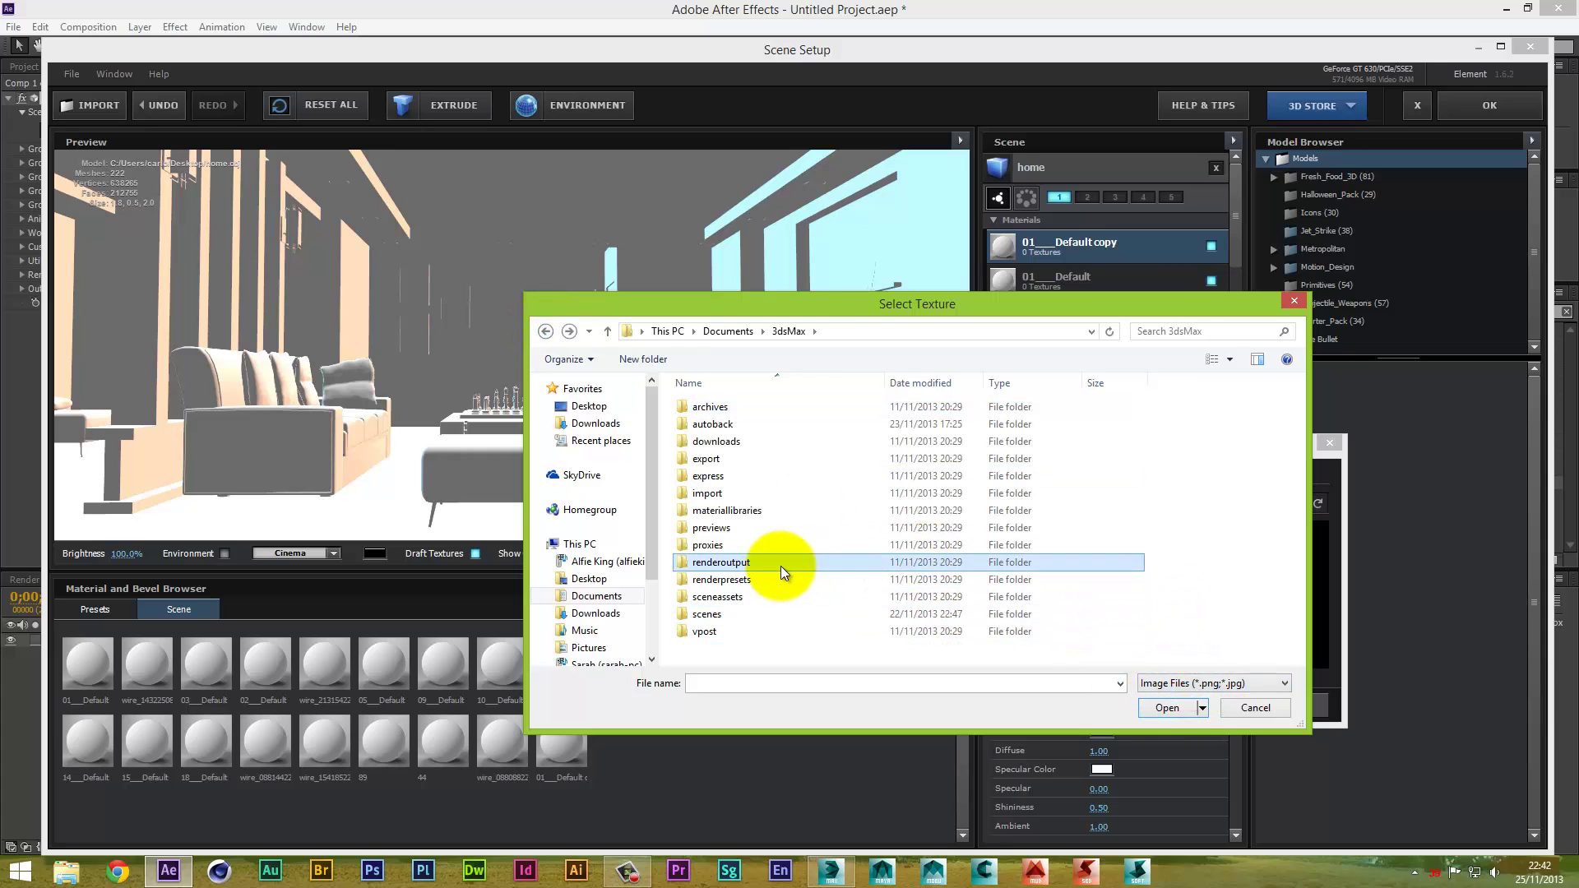
double_click(781, 566)
click(546, 333)
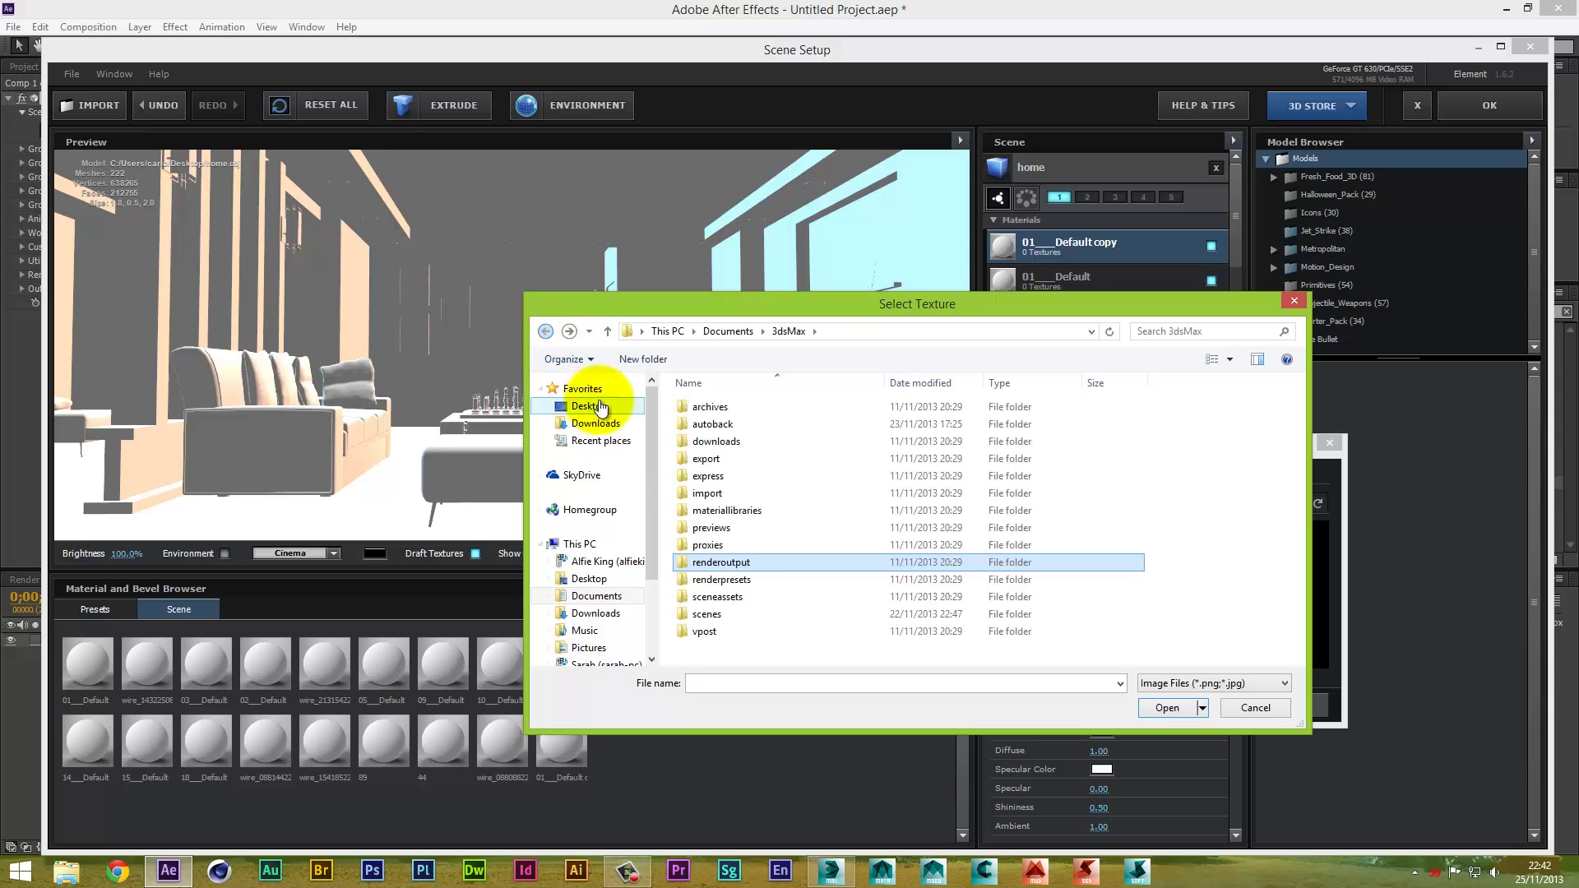
double_click(707, 634)
click(547, 328)
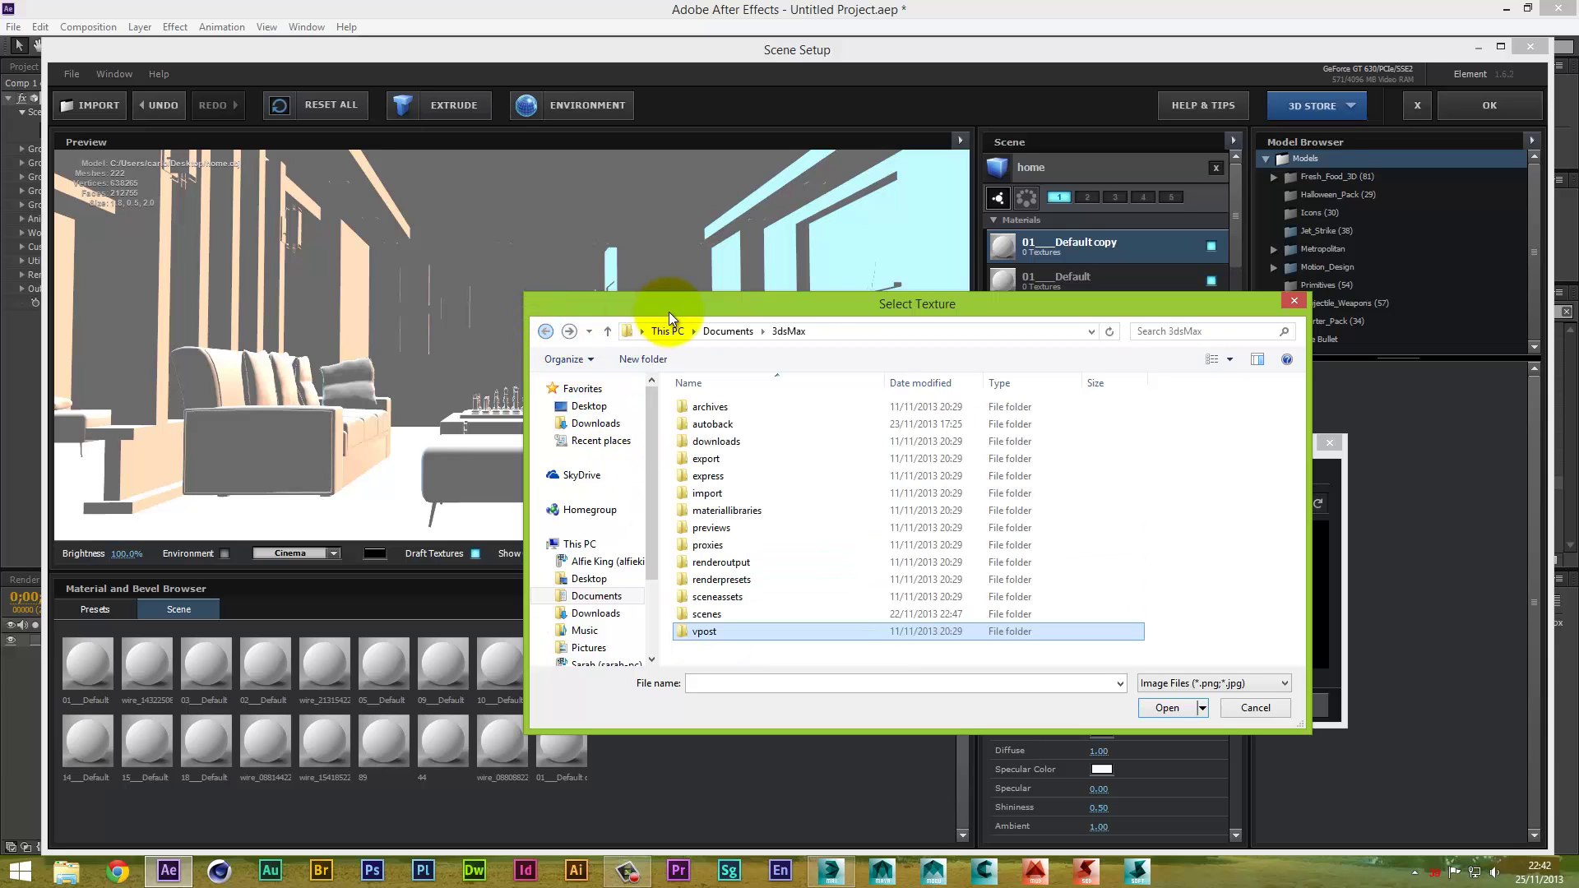
drag(682, 293, 683, 186)
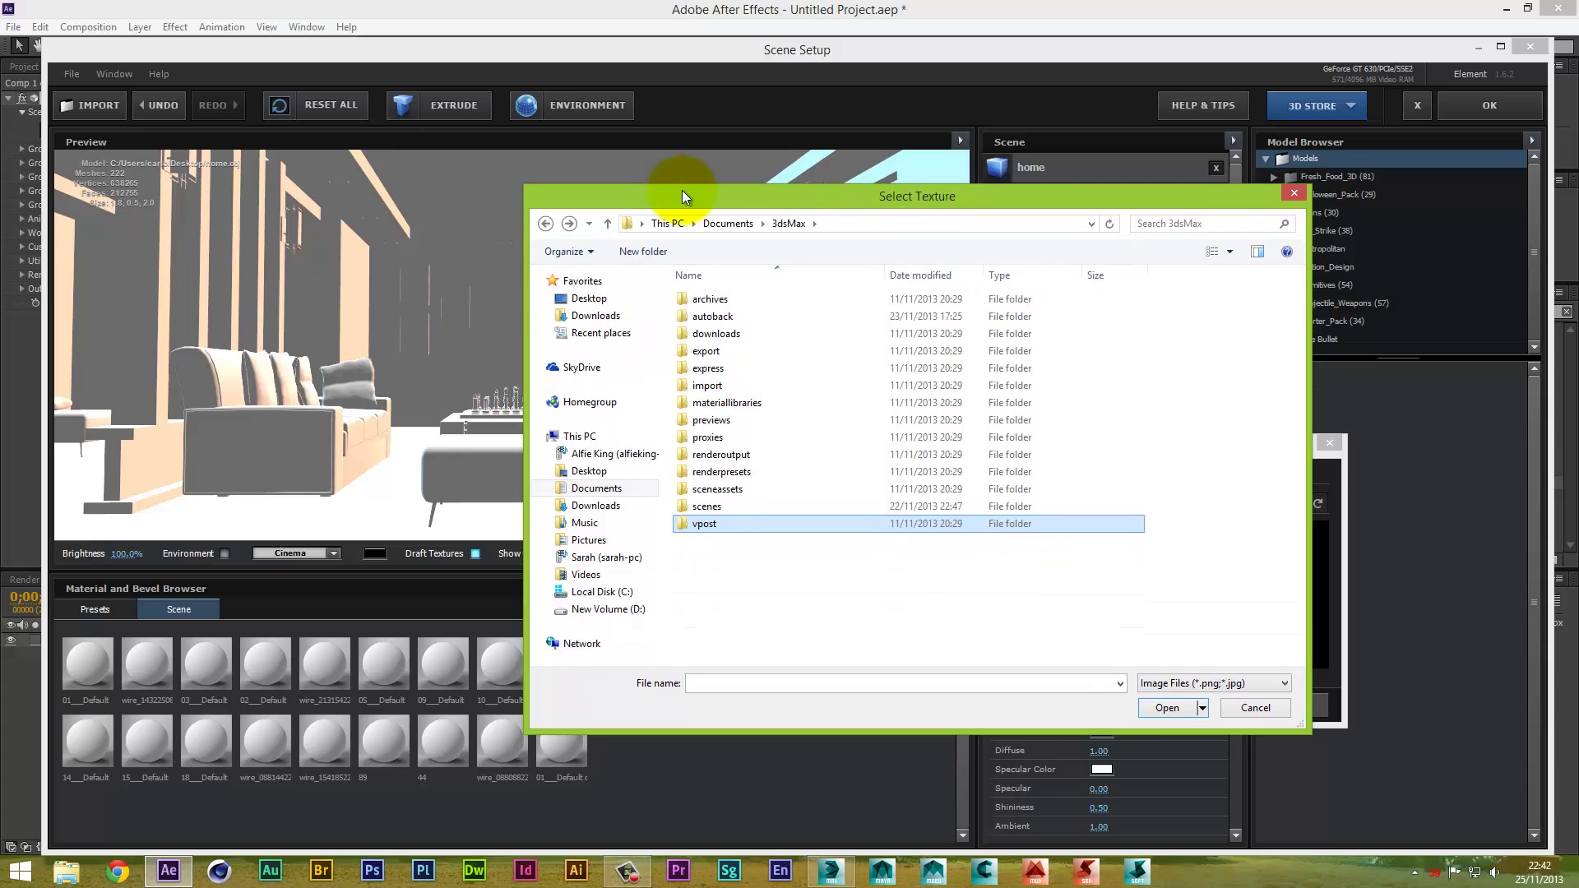
double_click(707, 368)
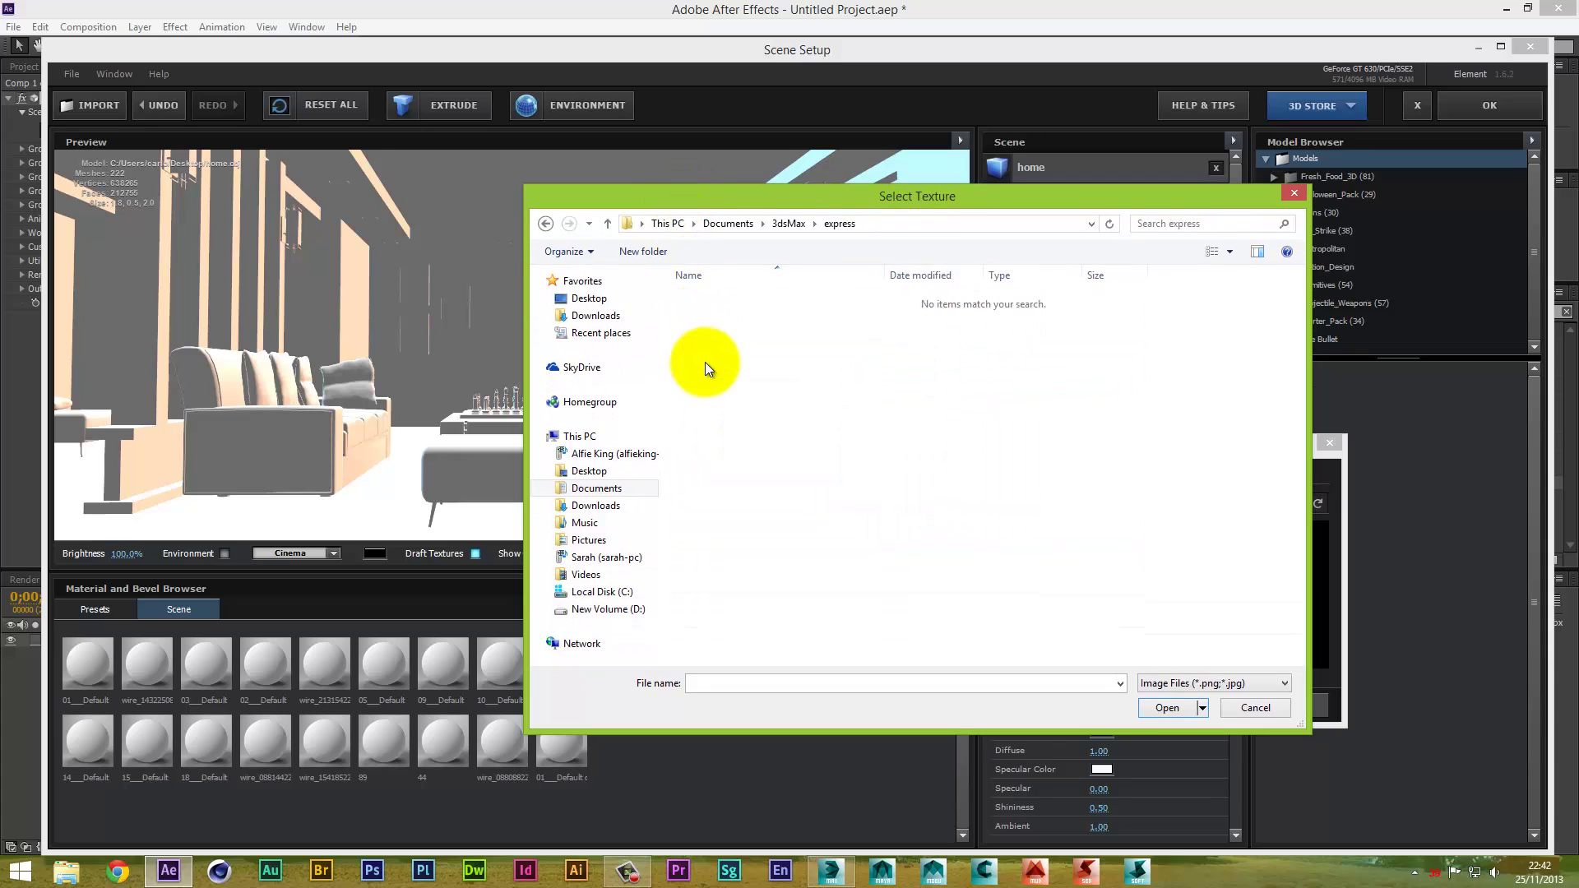
click(546, 224)
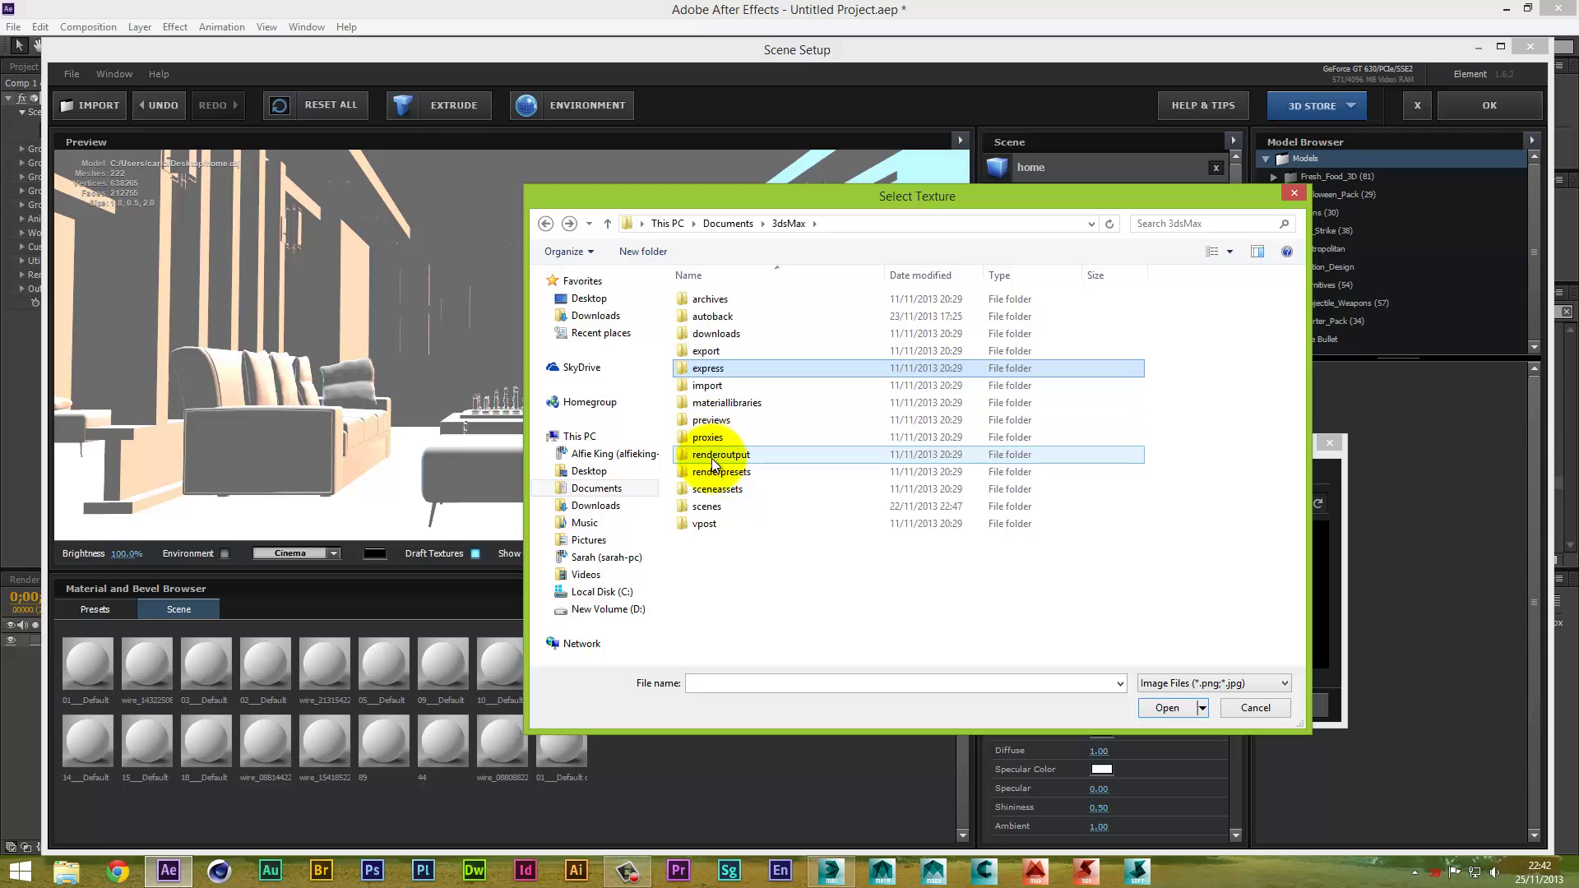
click(723, 316)
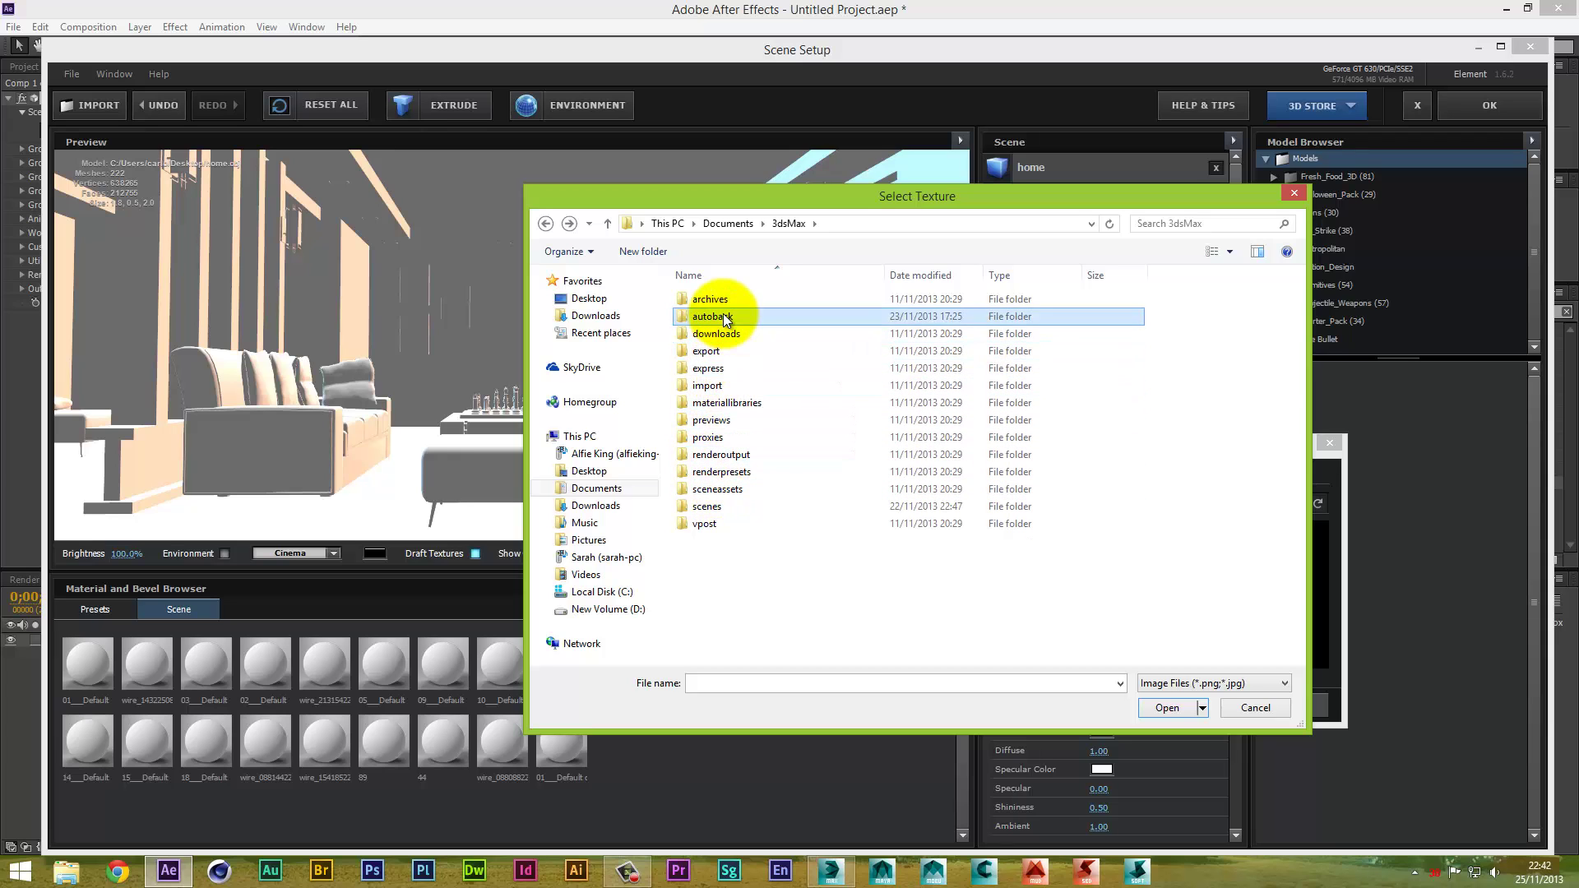
double_click(723, 316)
click(546, 225)
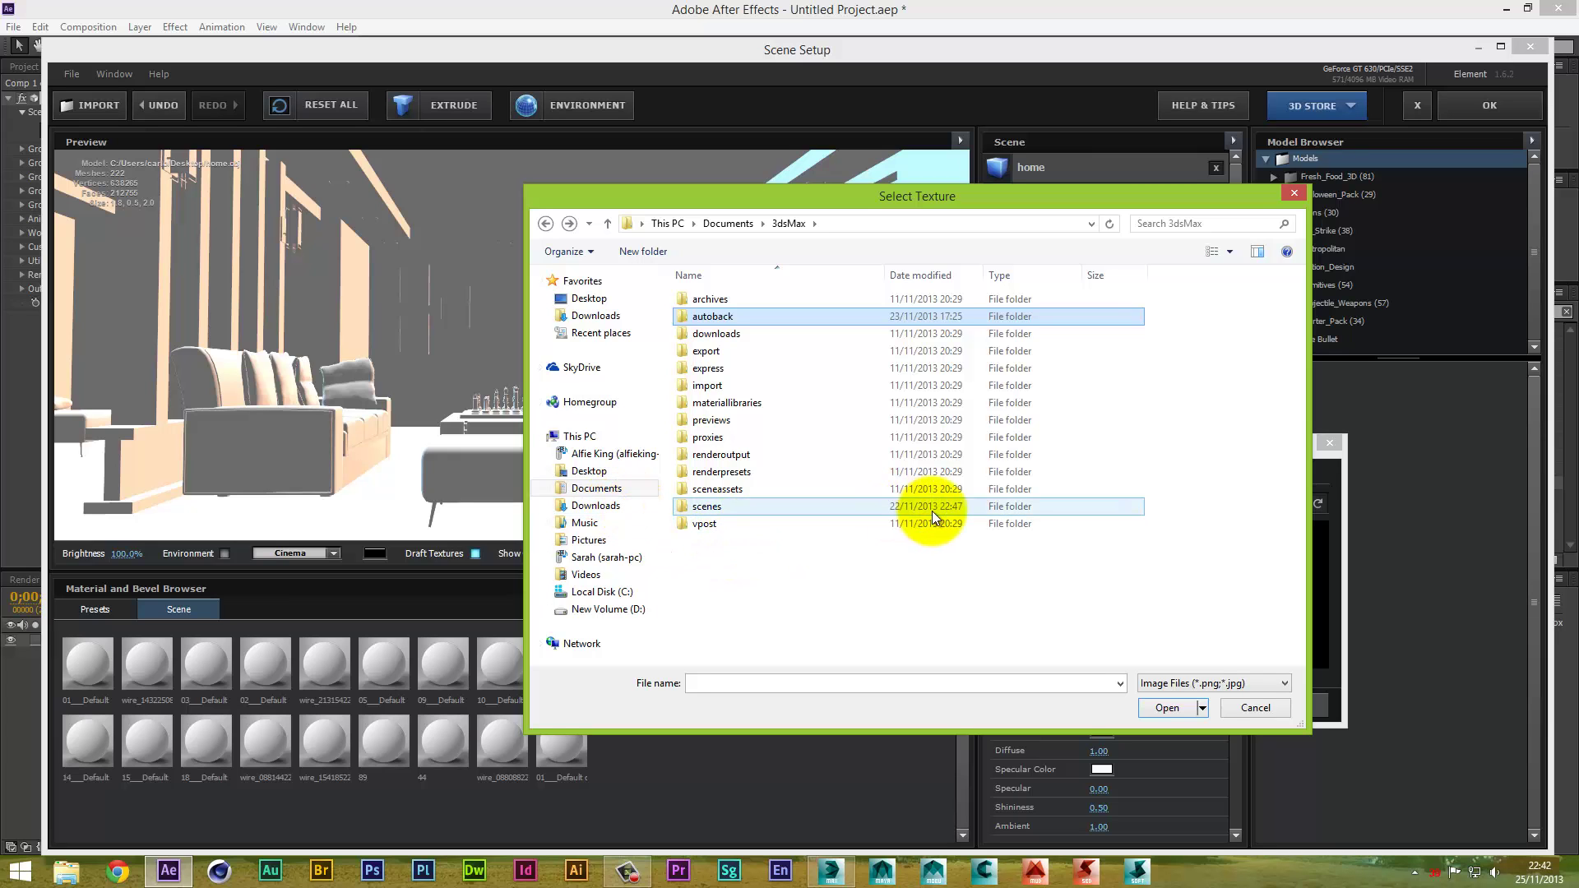
click(1295, 194)
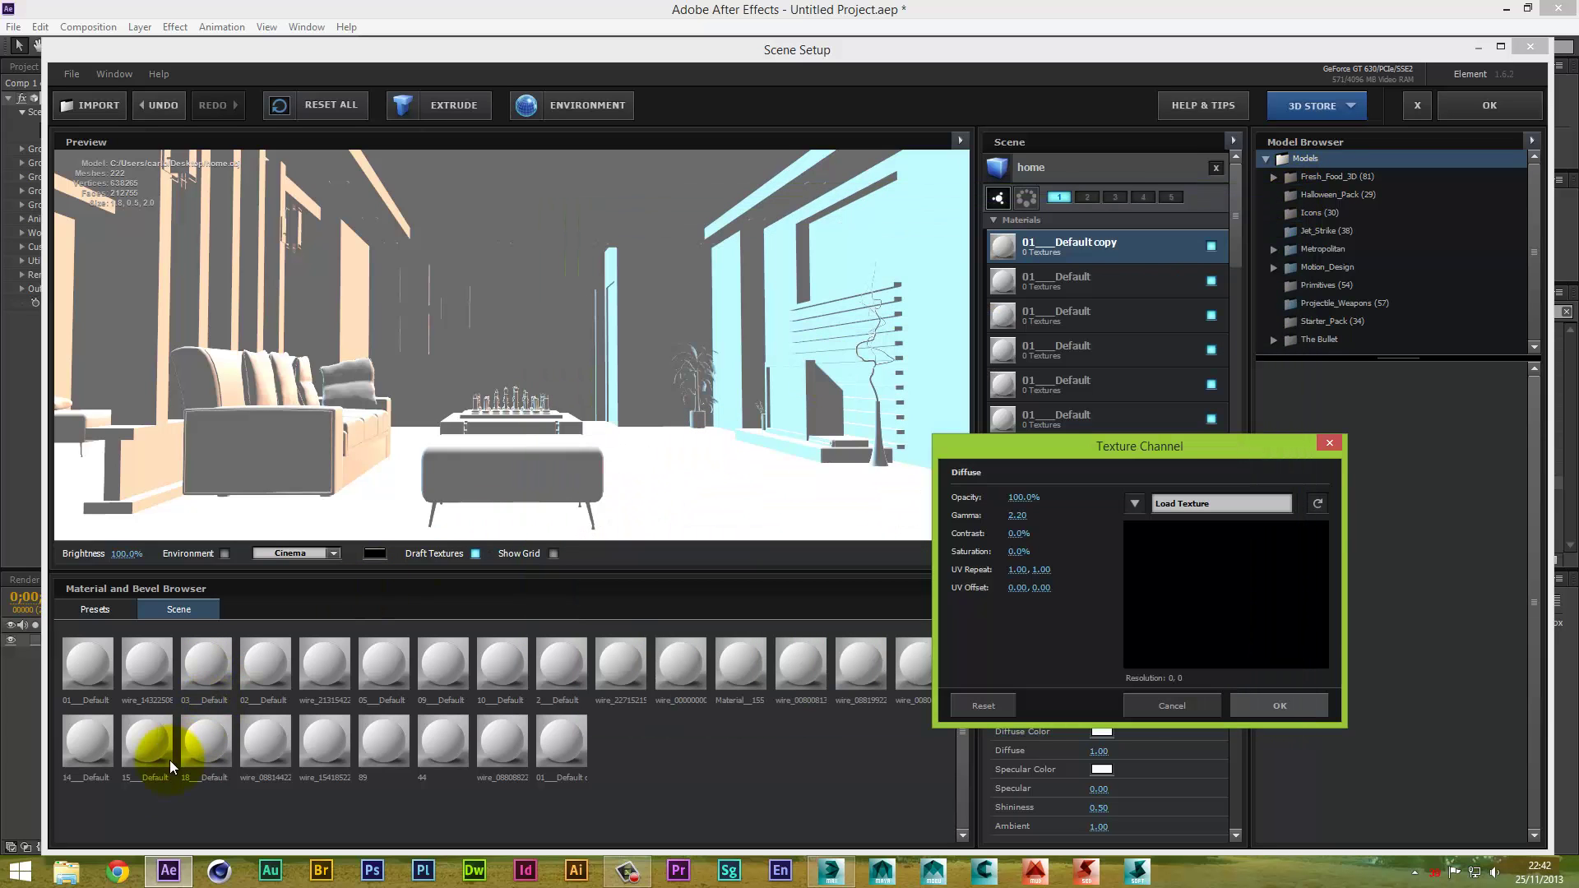
Switch to Google Chrome, close the extra tabs, and go to the browser's home page
click(127, 877)
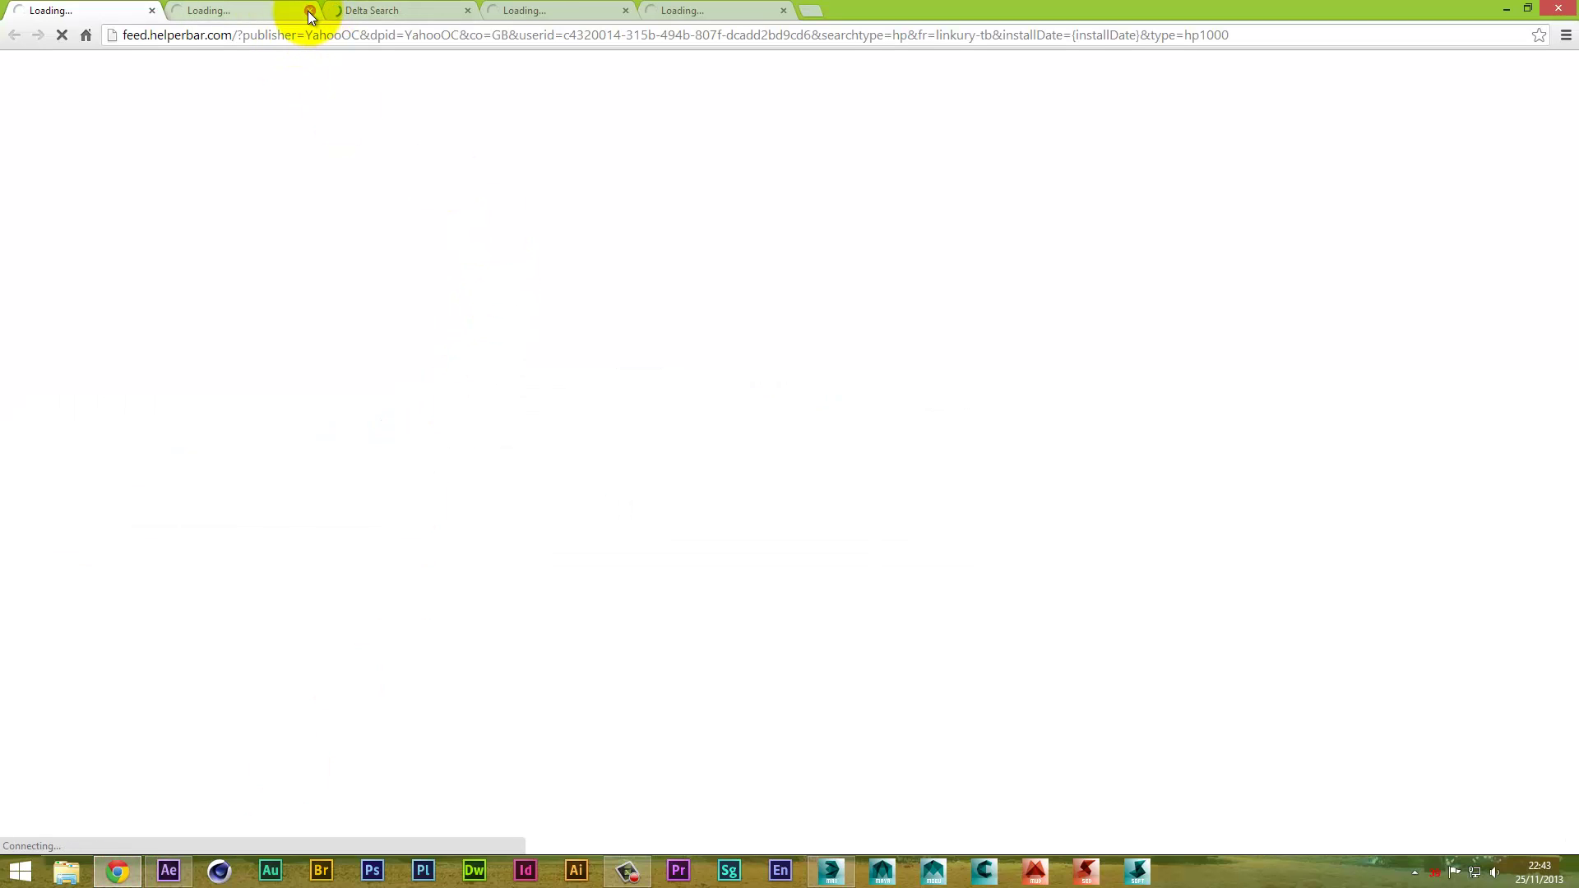
click(310, 14)
click(310, 13)
click(310, 13)
click(310, 13)
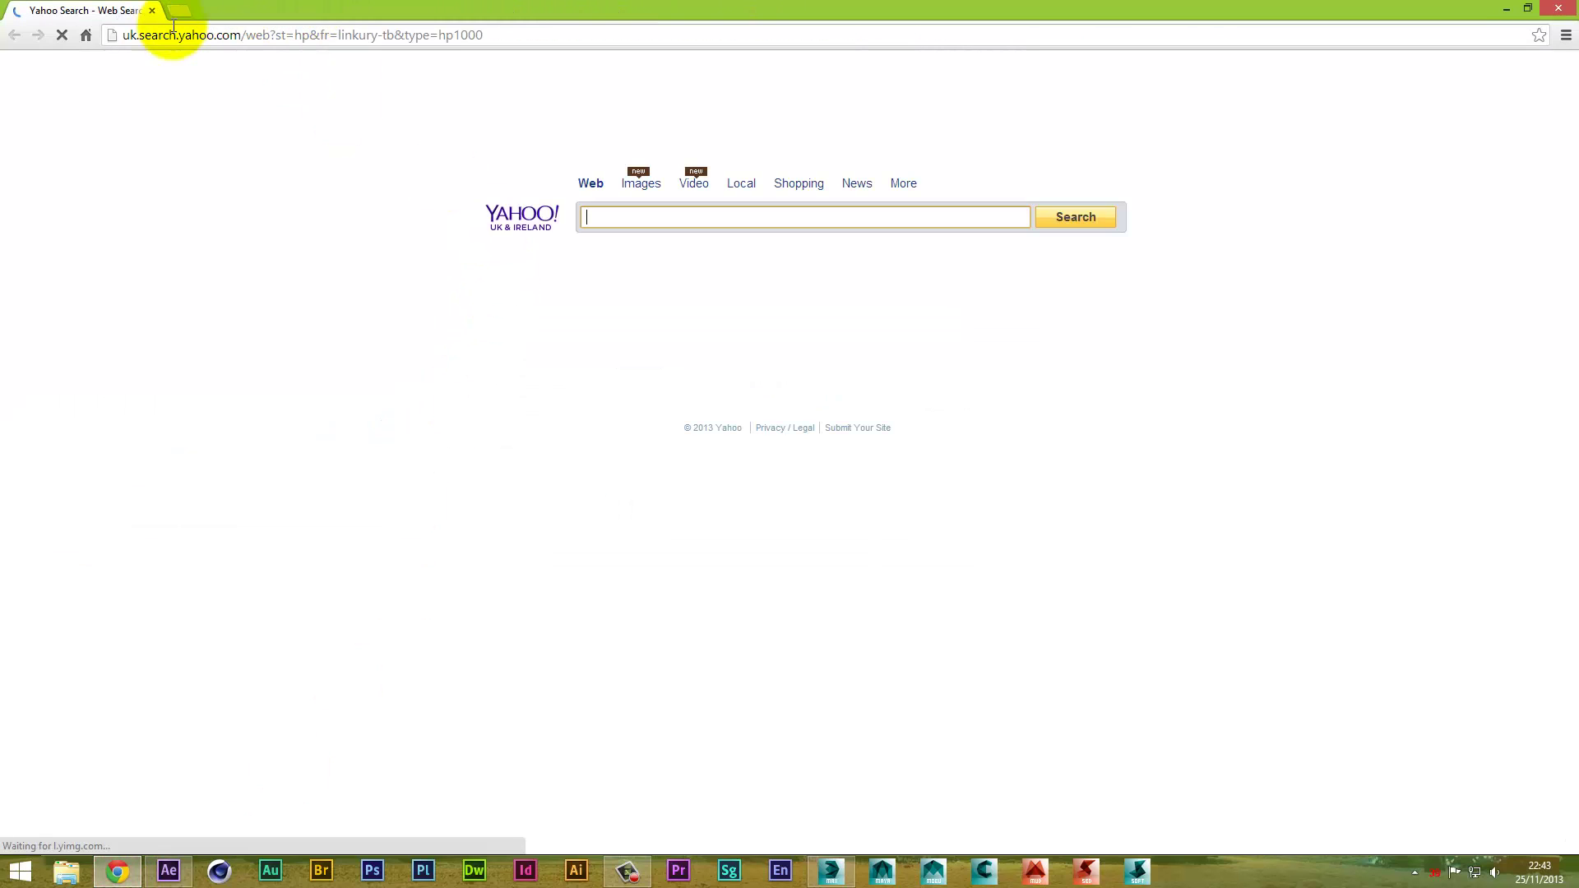
click(85, 36)
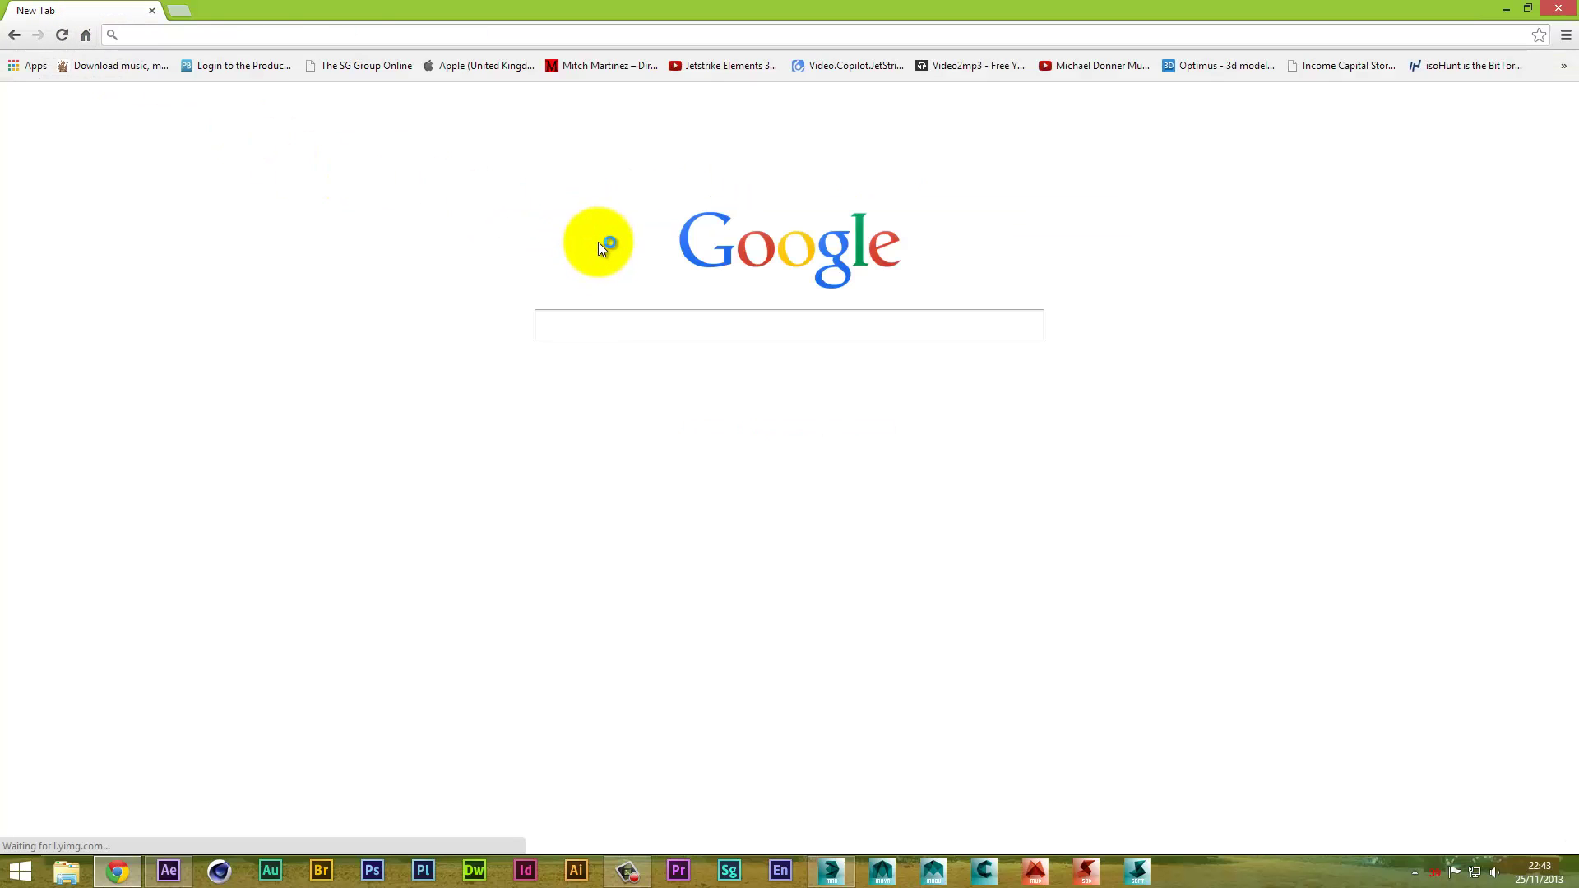
Search Google Images for "wood texture"
click(605, 326)
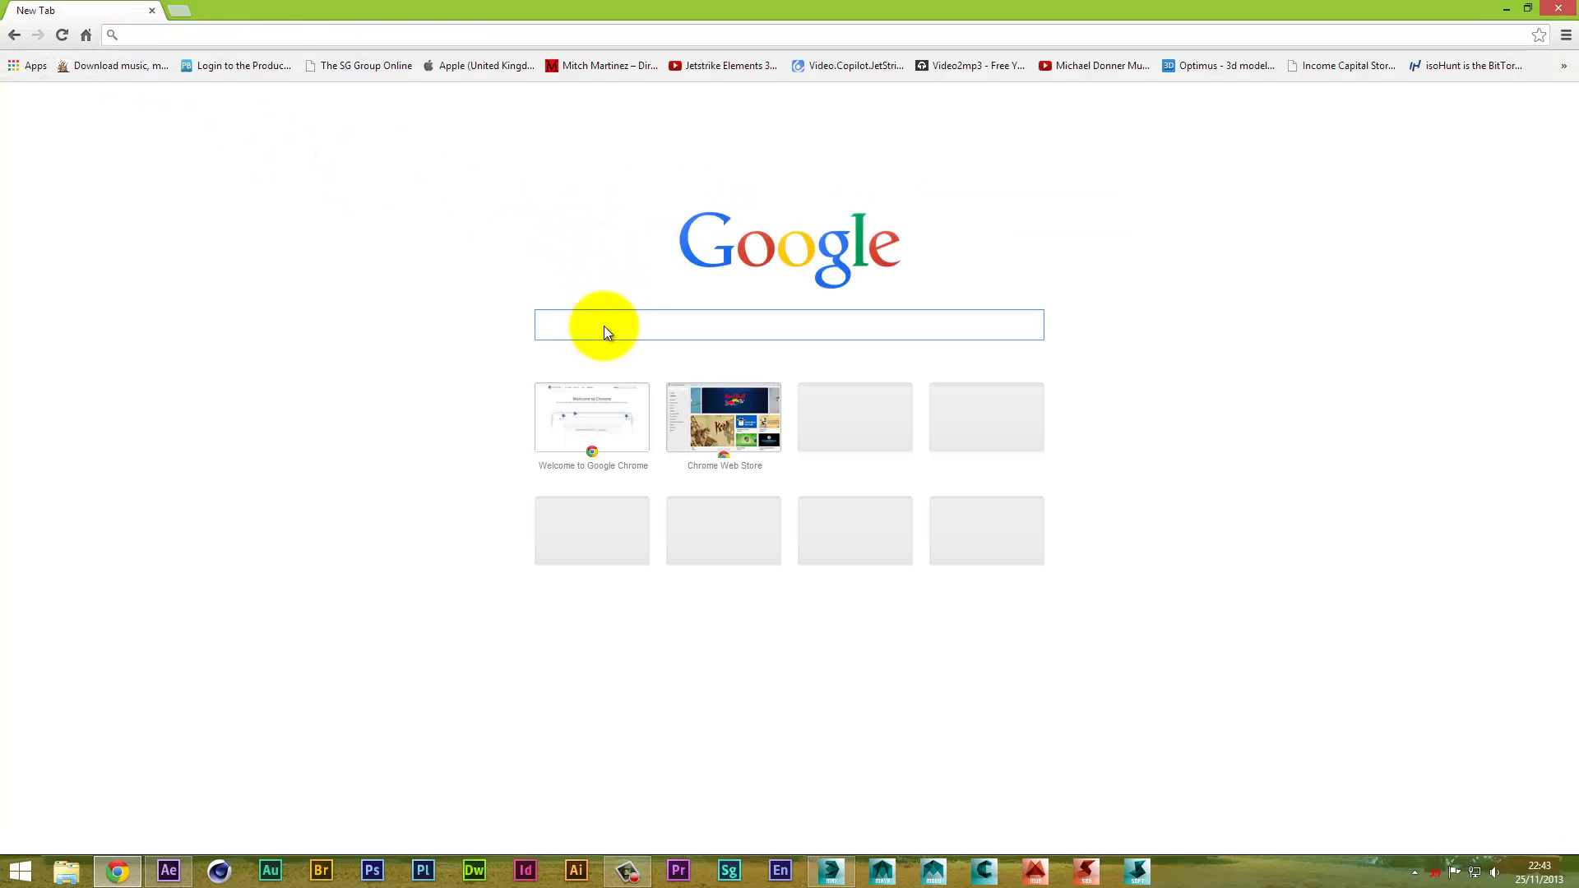
text(woo)
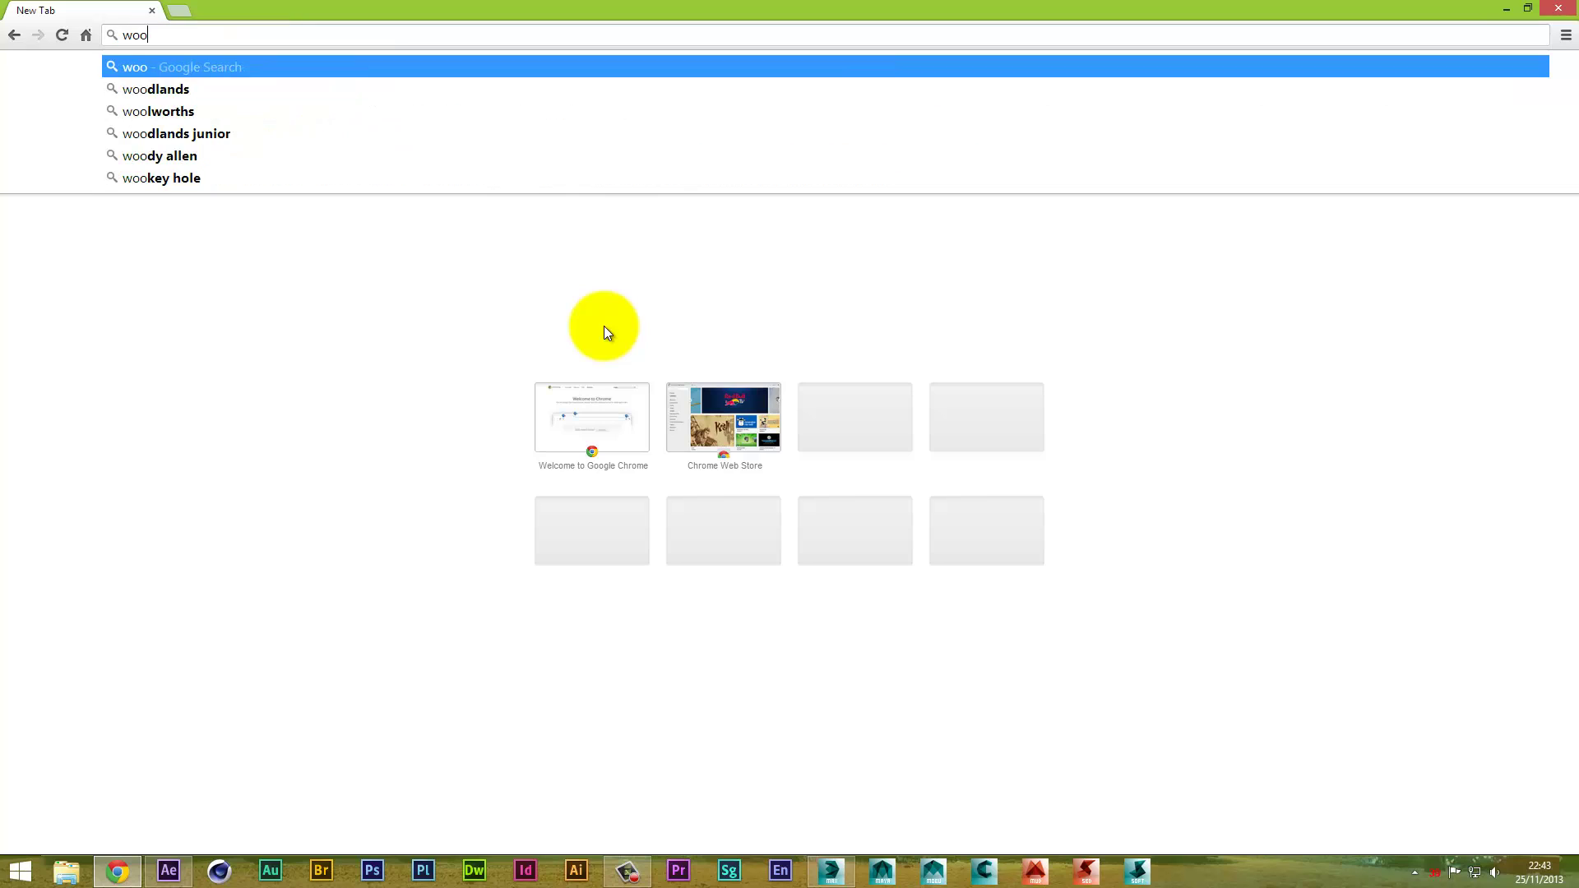
text(d t)
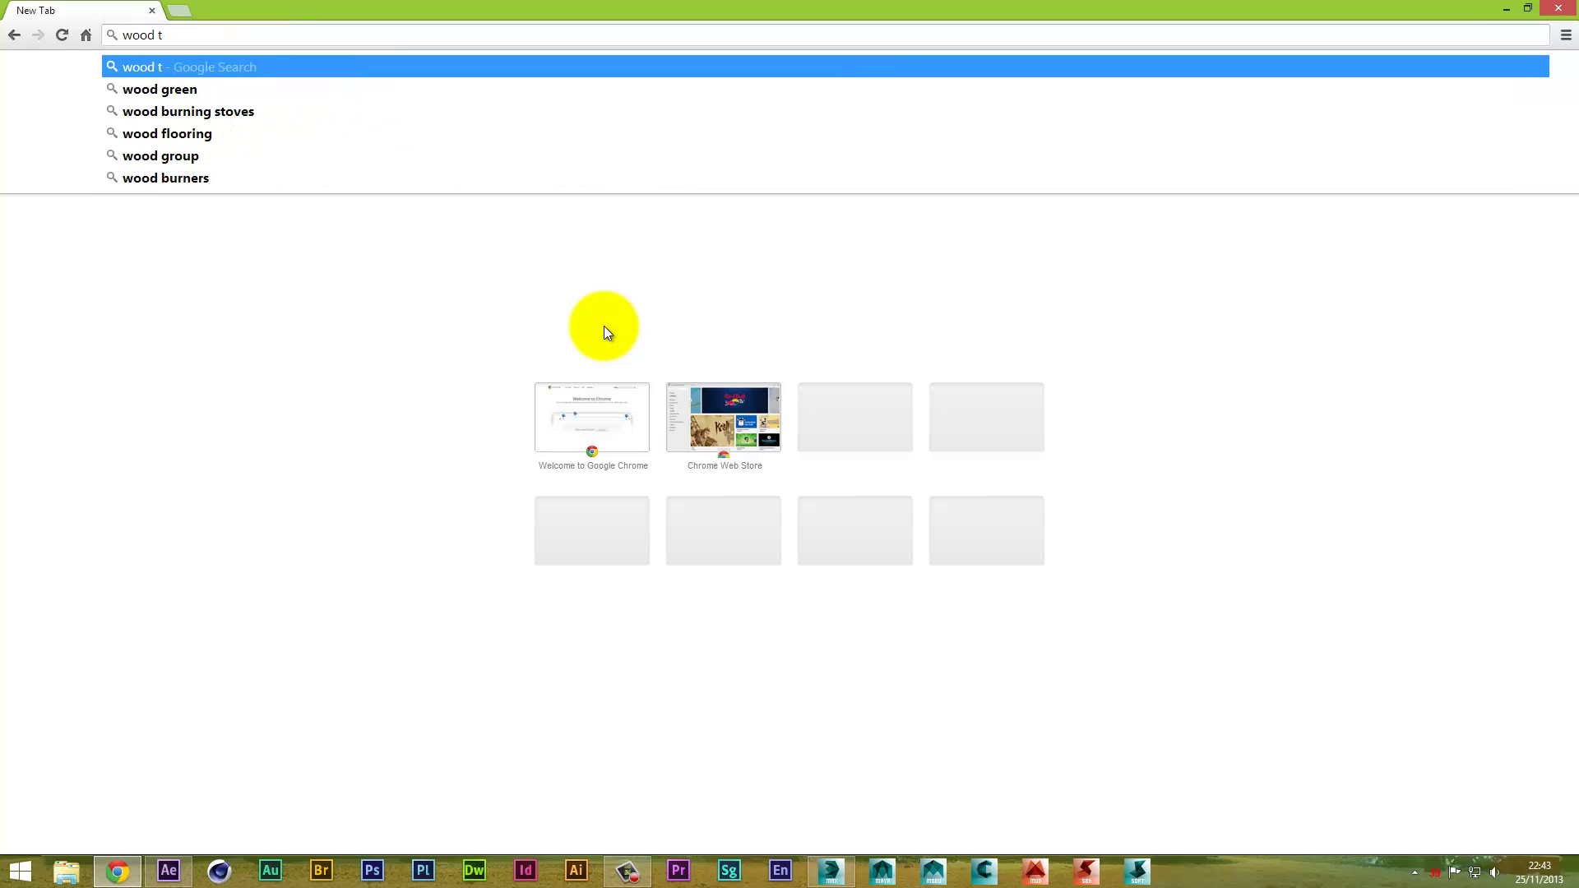
text(etu)
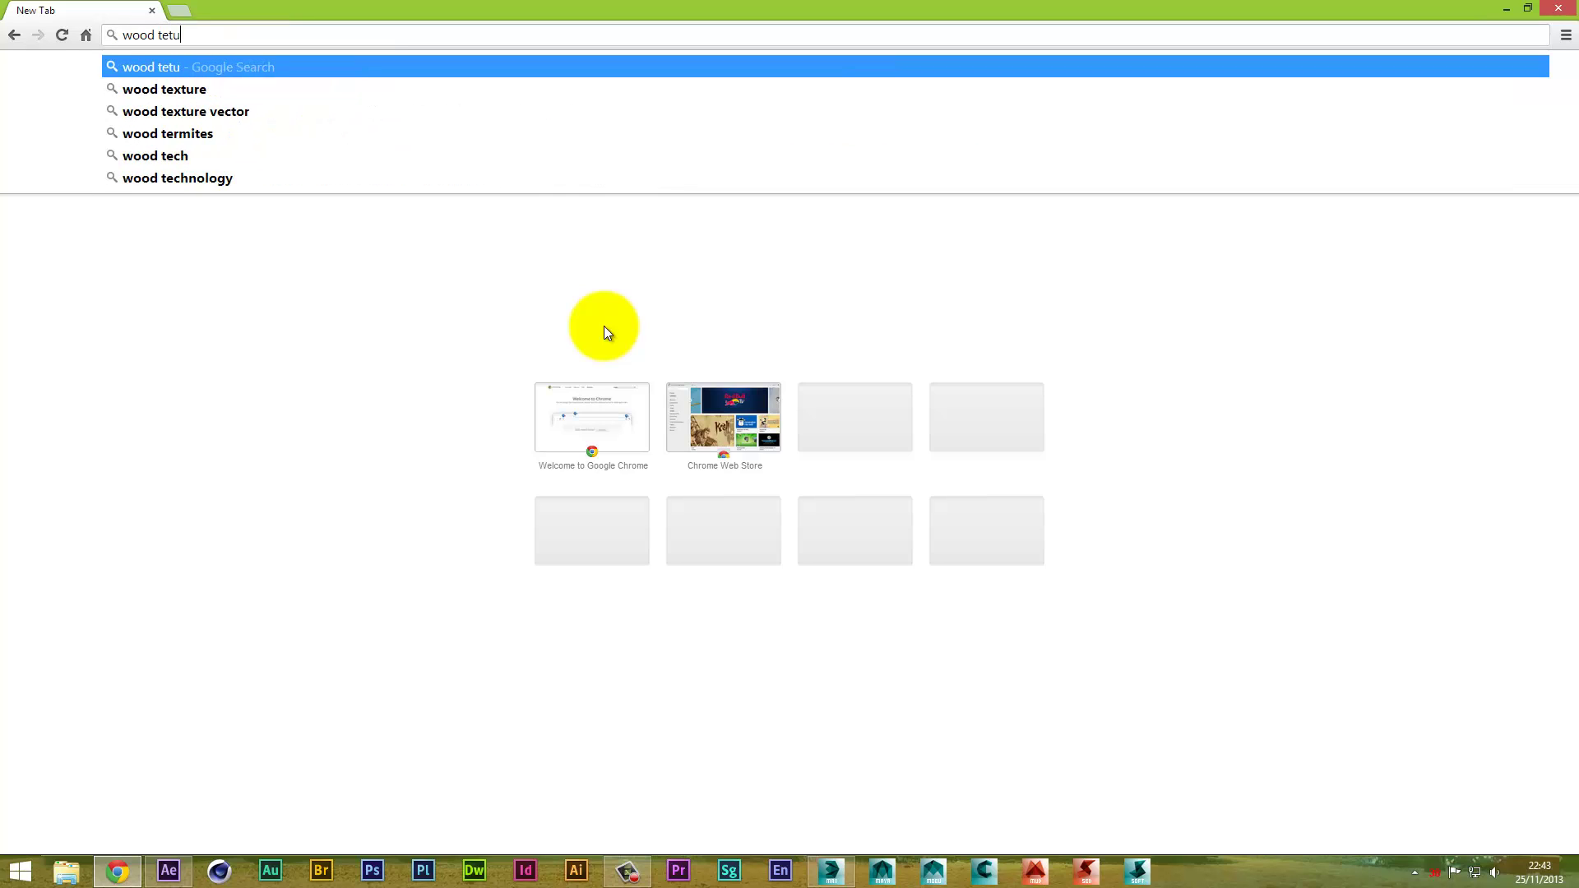
text(re)
key(Return)
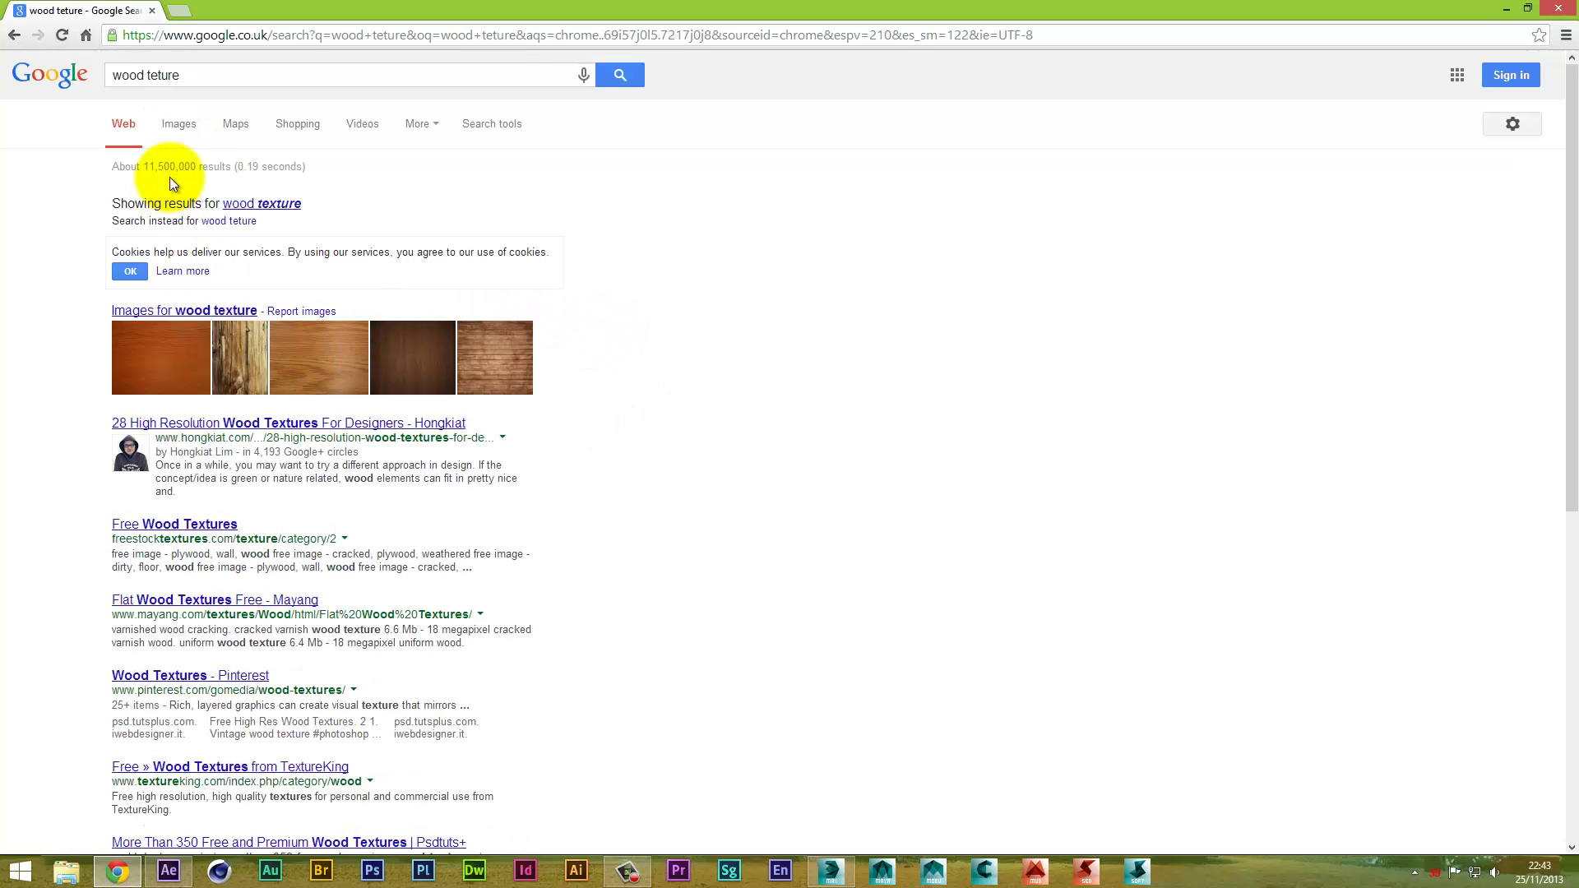
click(179, 123)
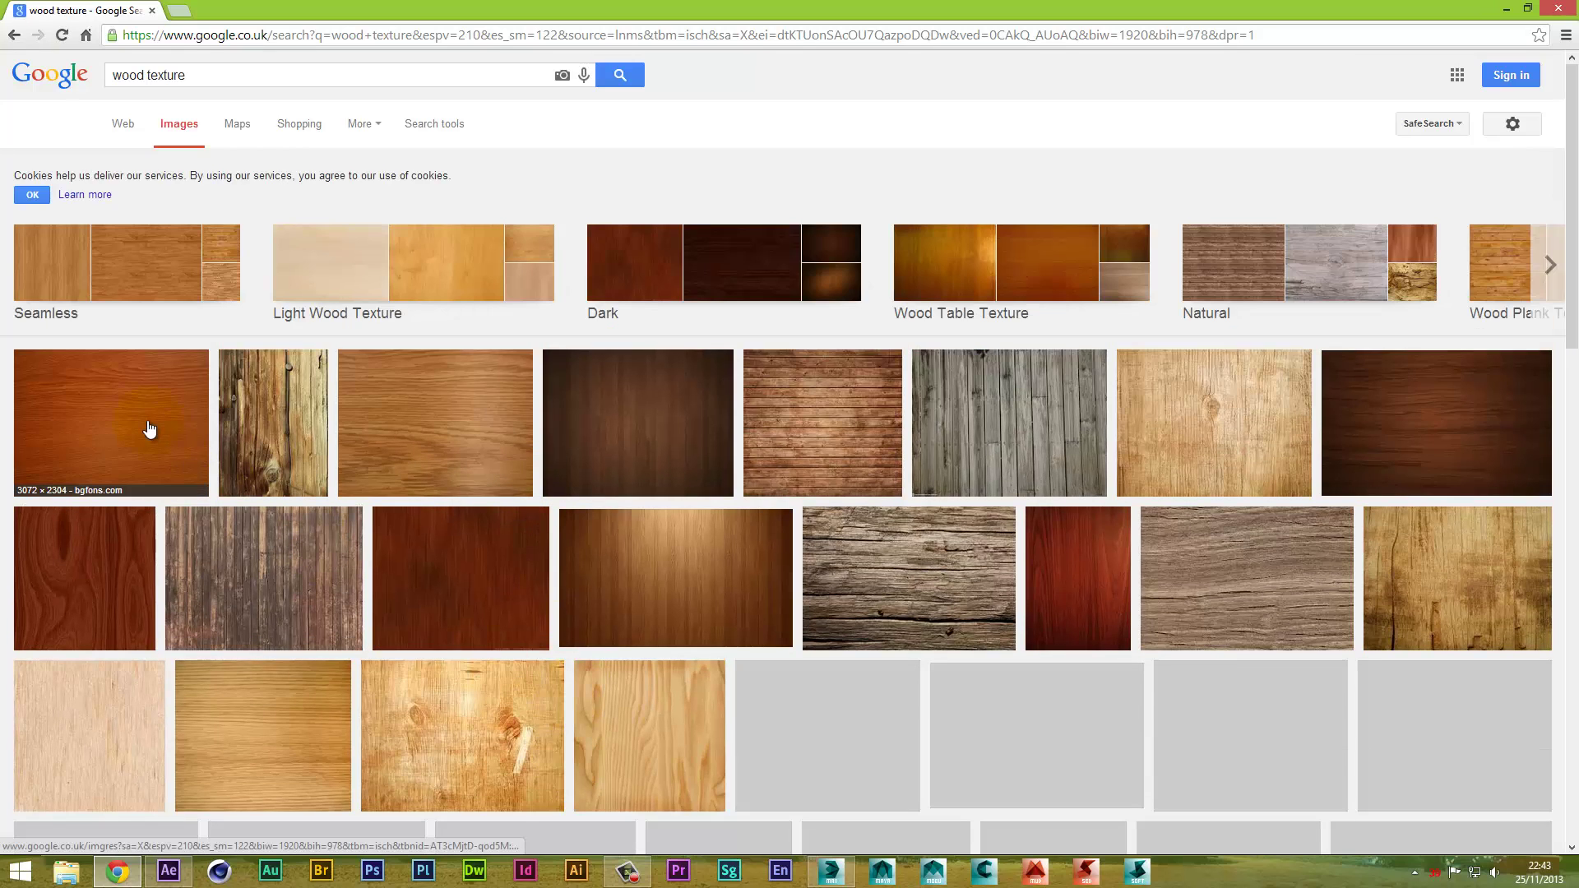
Open the brown horizontal wood plank image at full size and save it to the Desktop as a JPEG under its suggested name
click(847, 427)
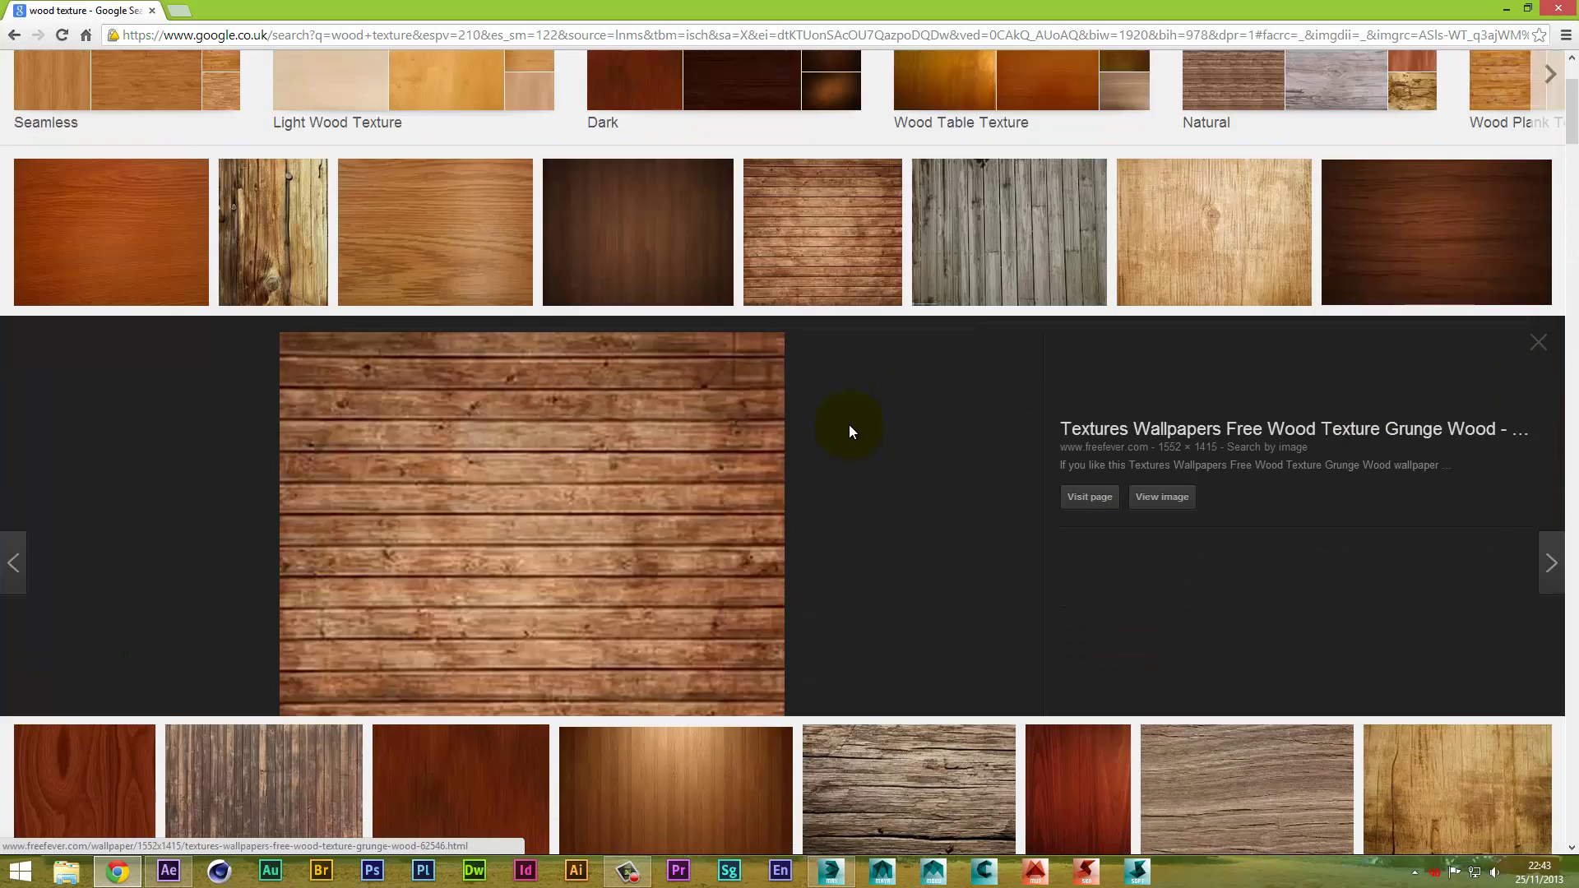
click(1185, 447)
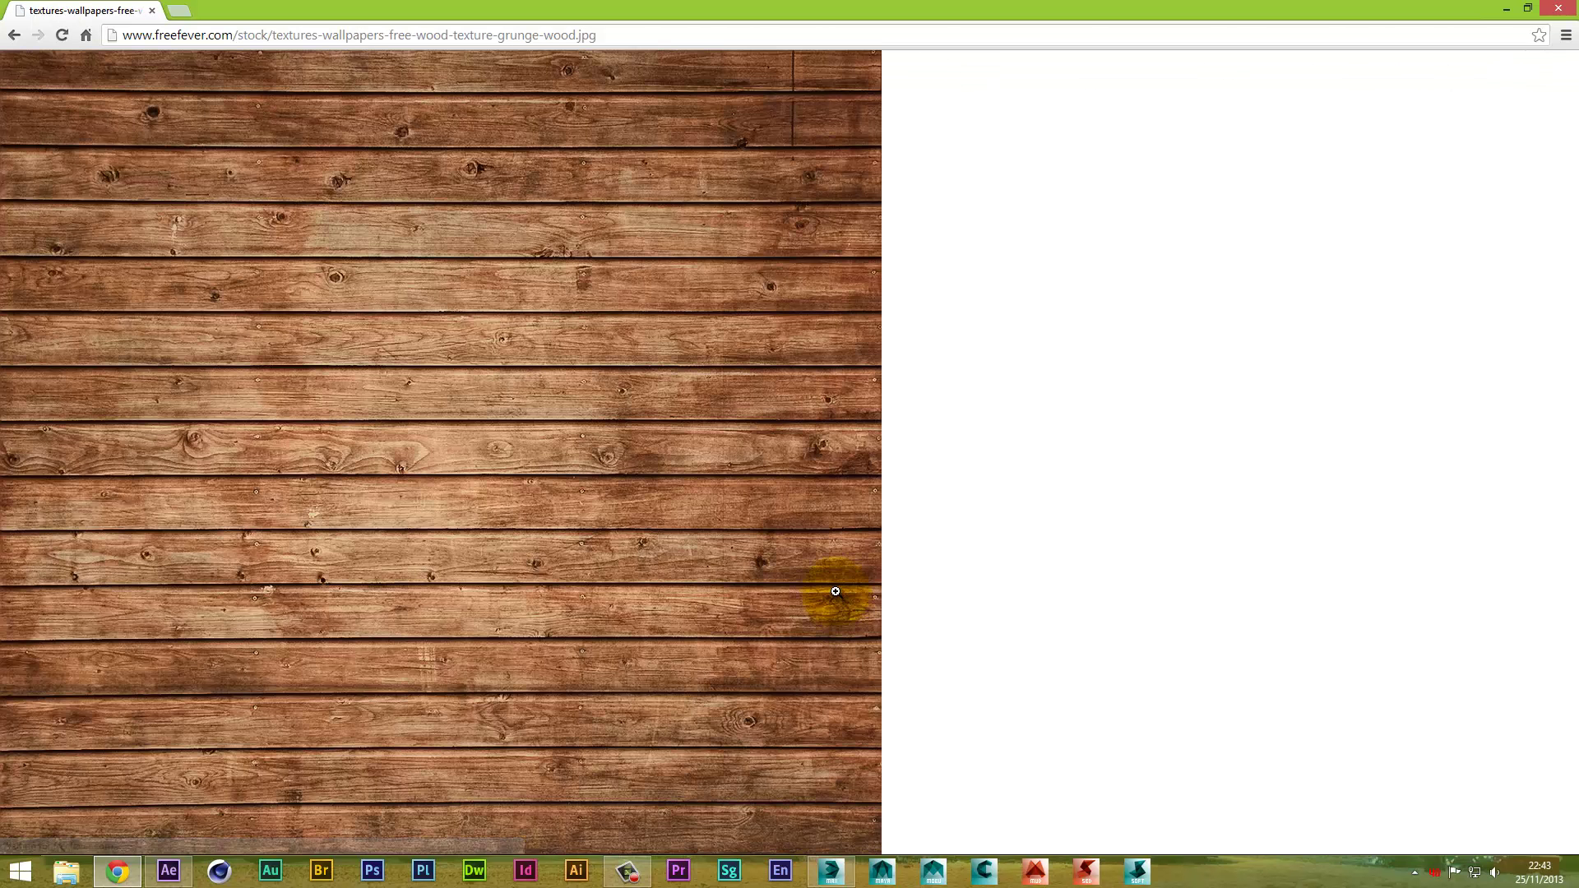
right_click(580, 365)
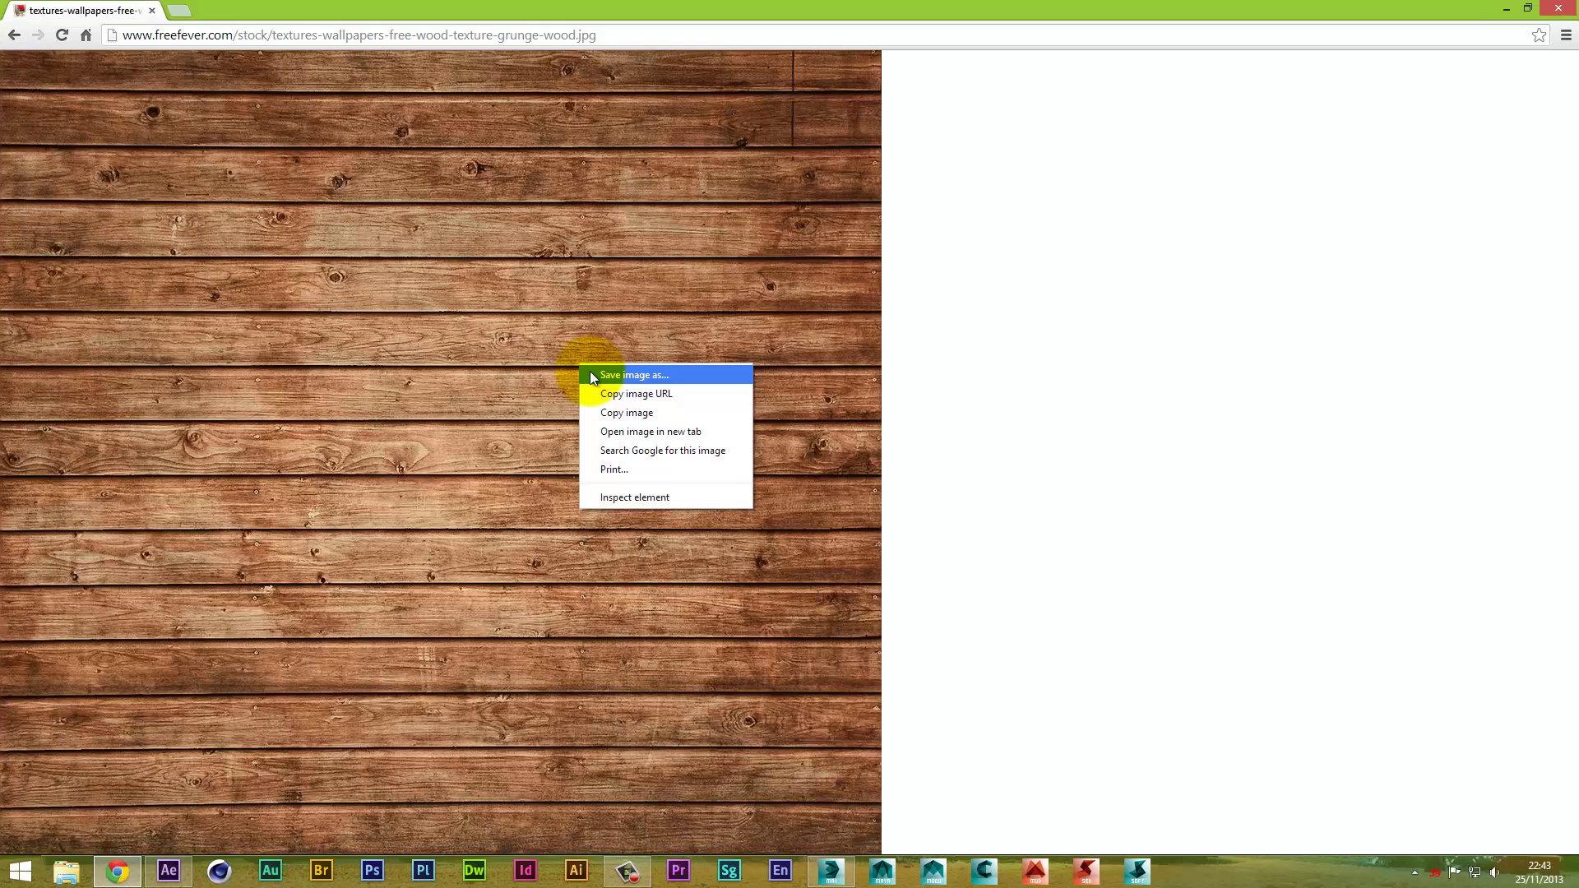
click(625, 375)
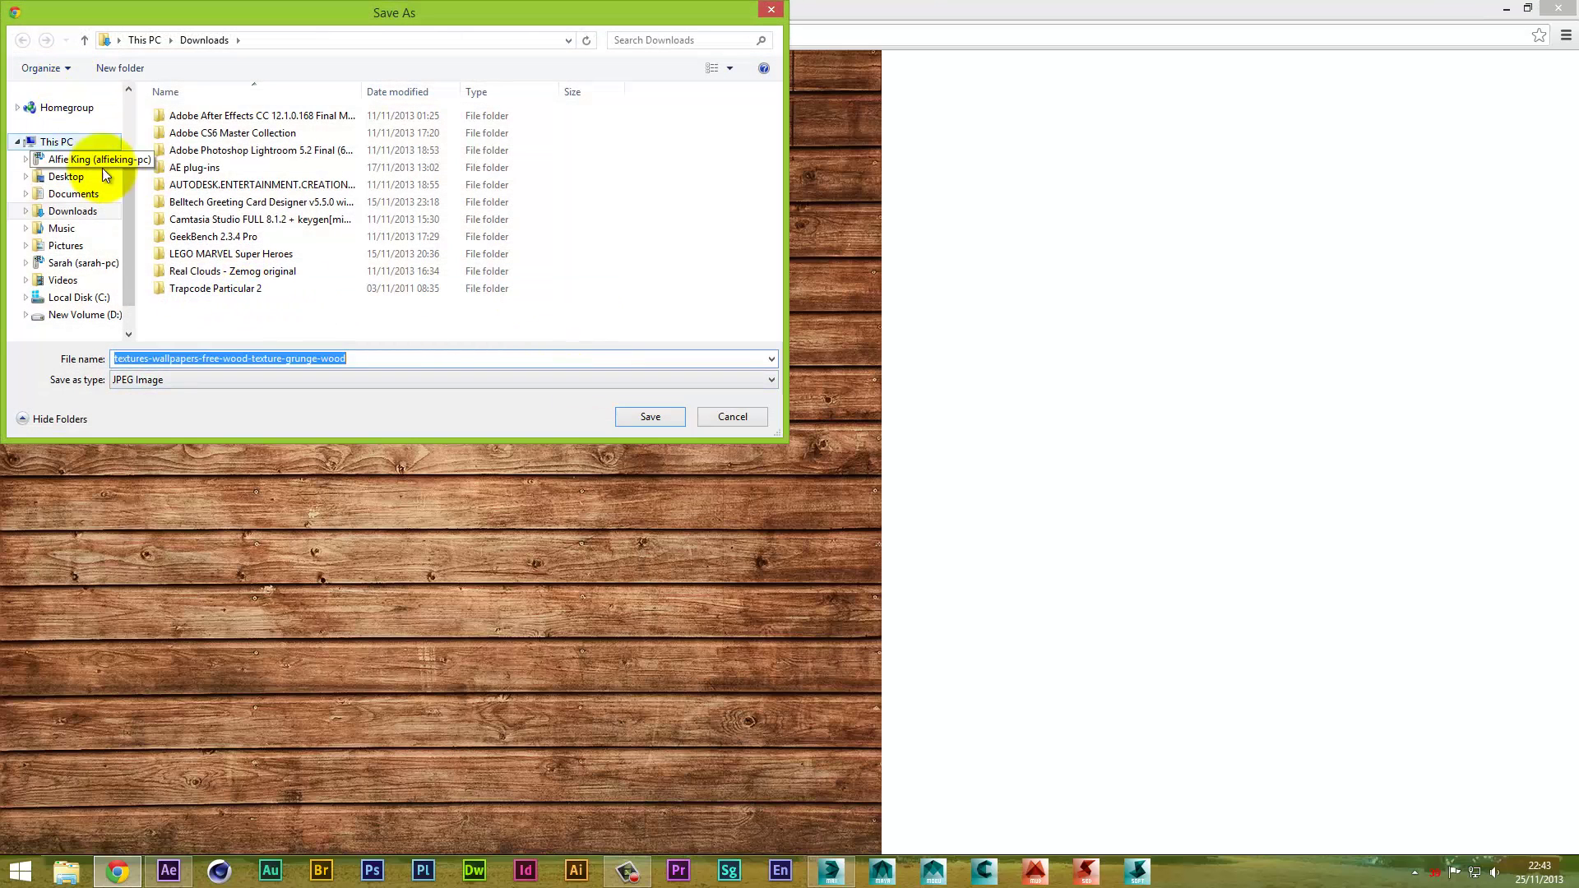
drag(126, 195, 130, 117)
click(60, 115)
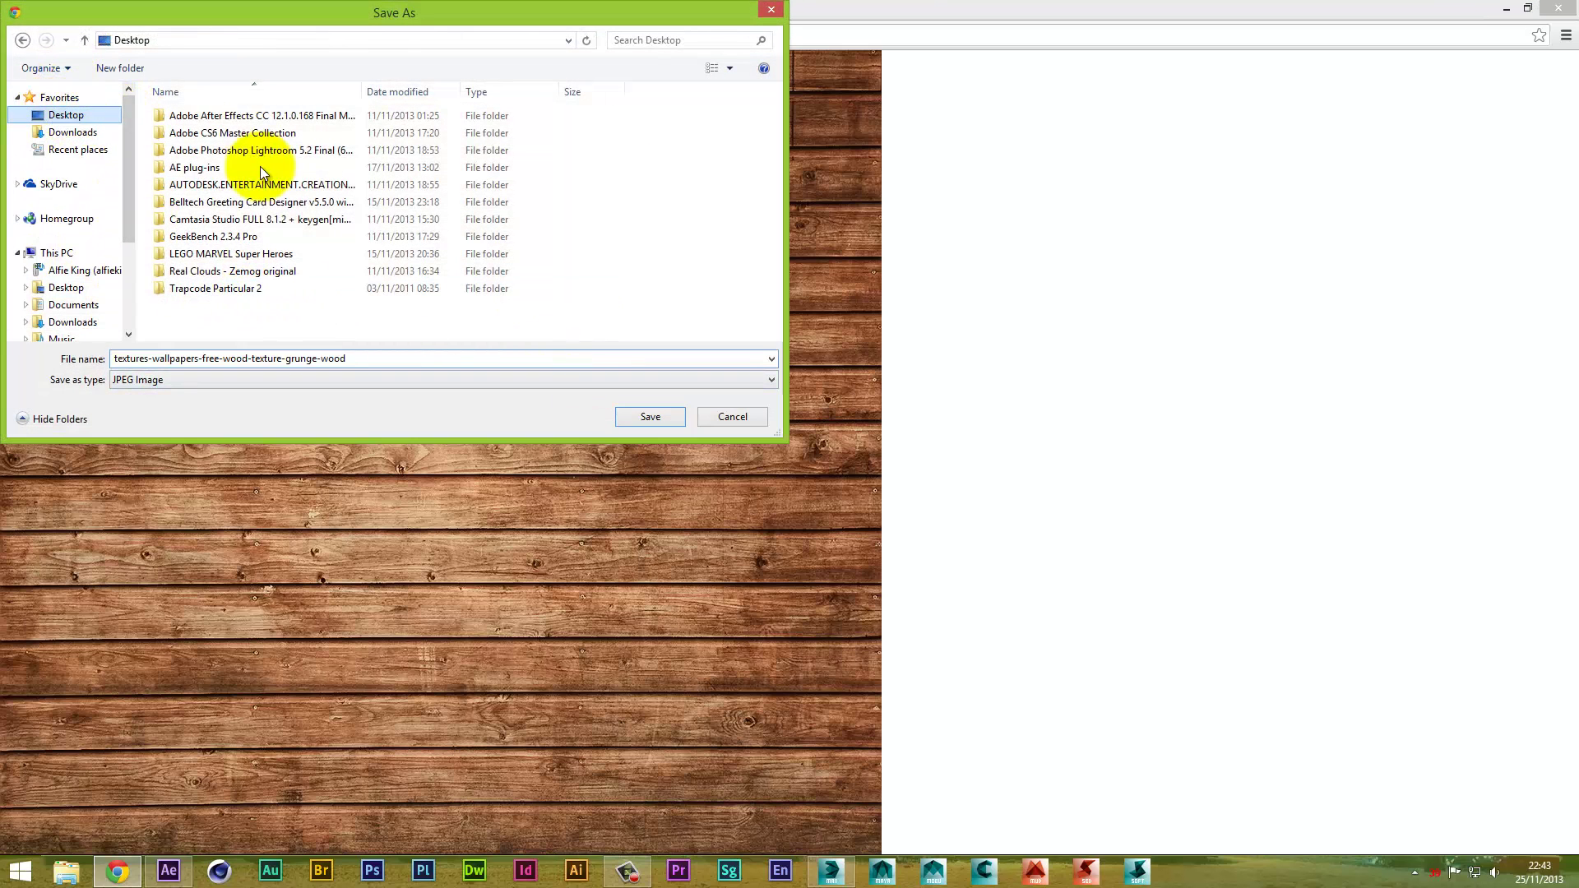
click(658, 415)
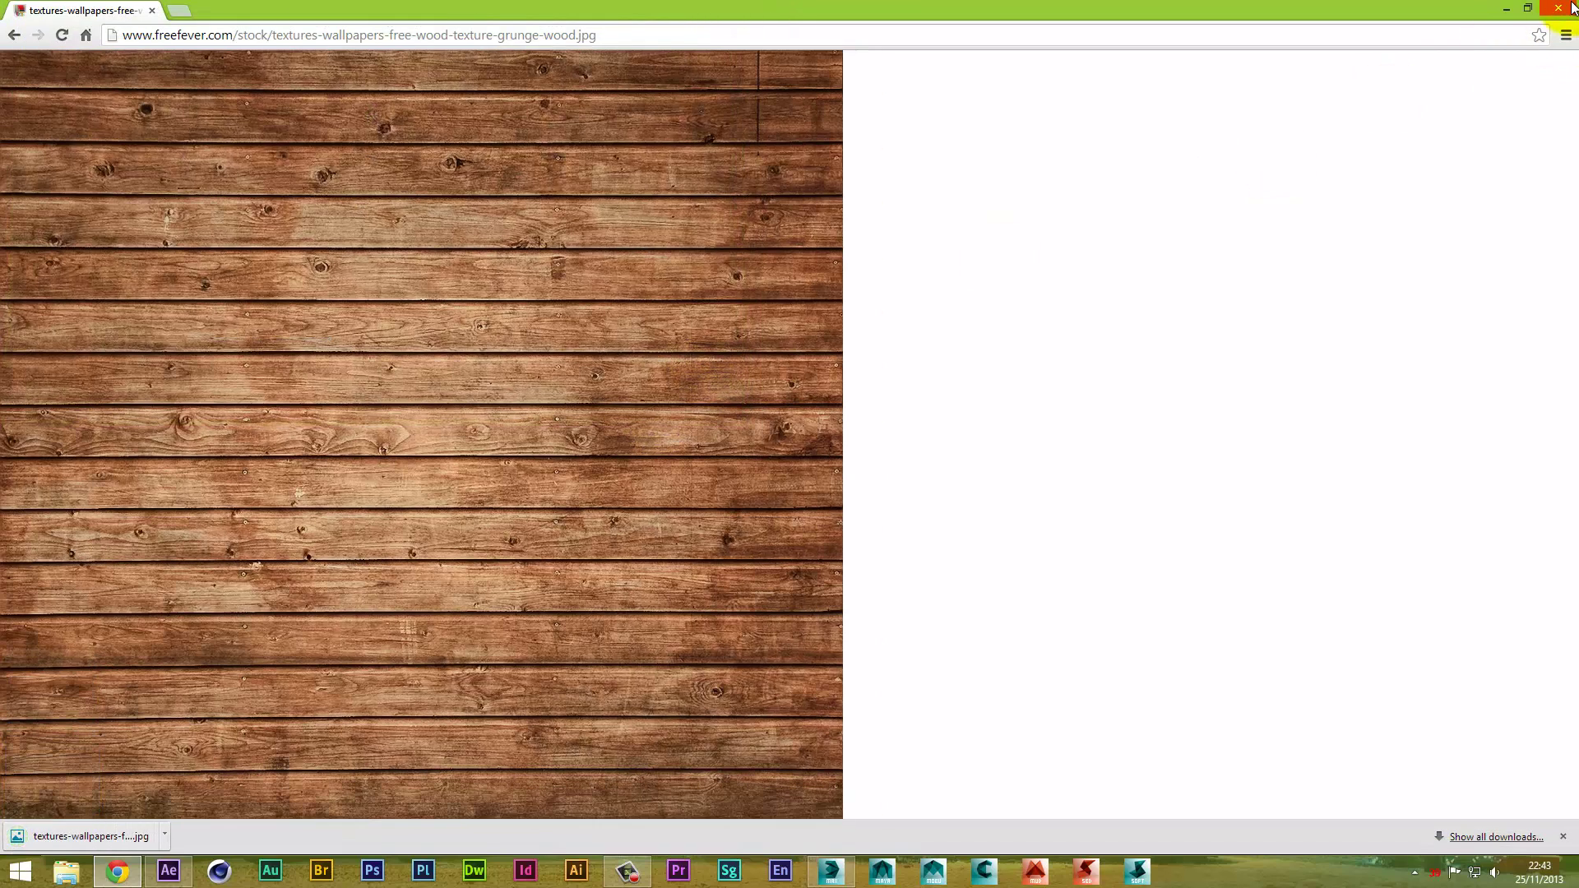
Switch to After Effects, load the saved wood plank image as the 01___Default copy material's Diffuse texture, and apply the scene setup
click(1506, 11)
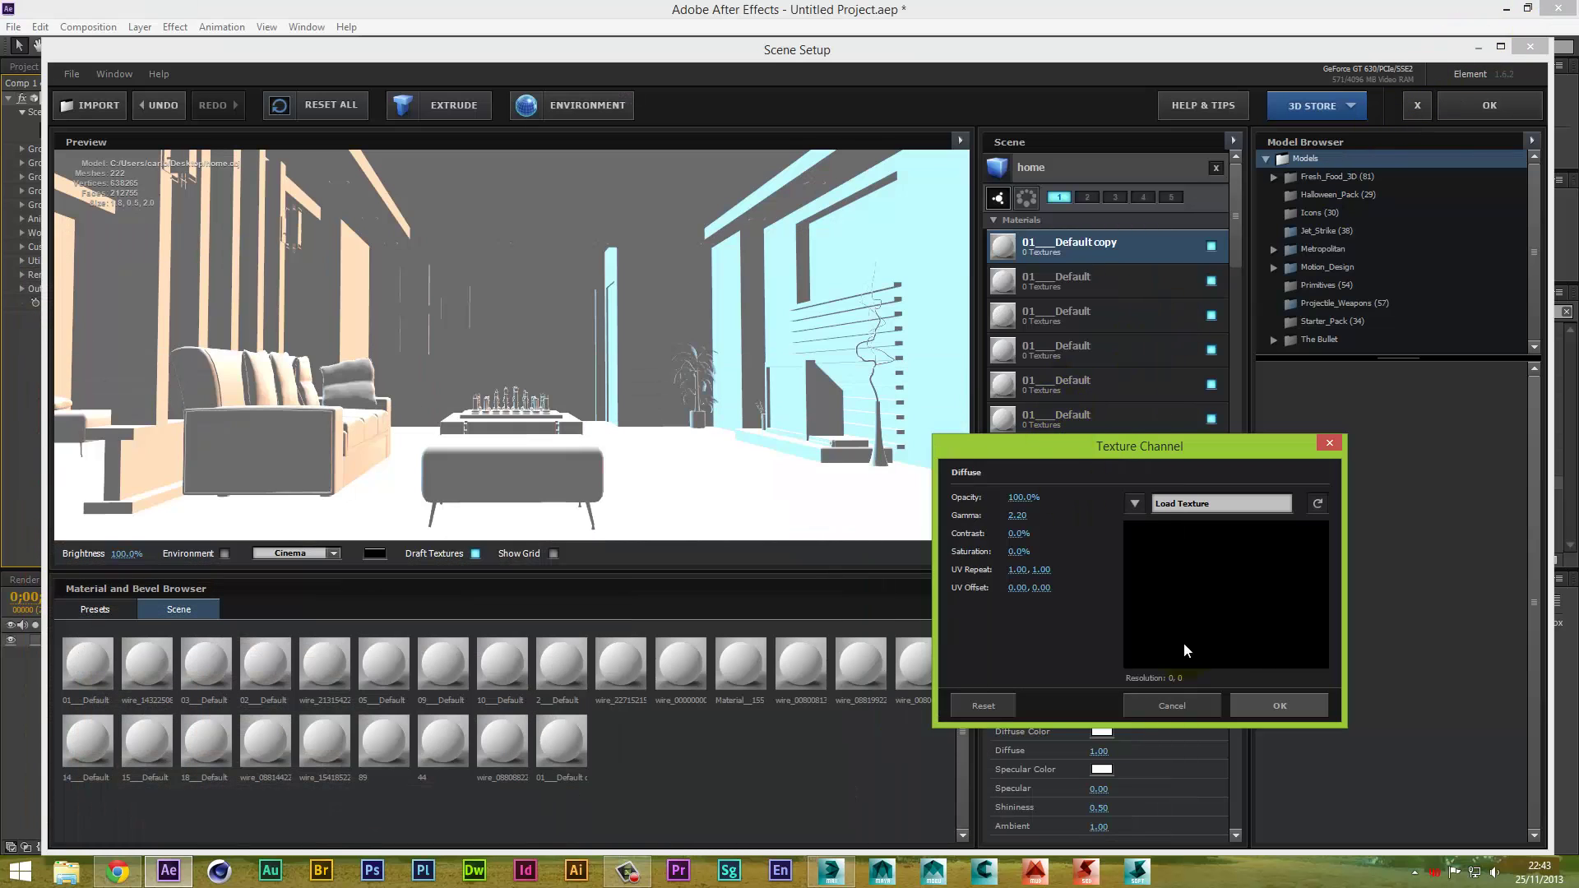
click(1134, 503)
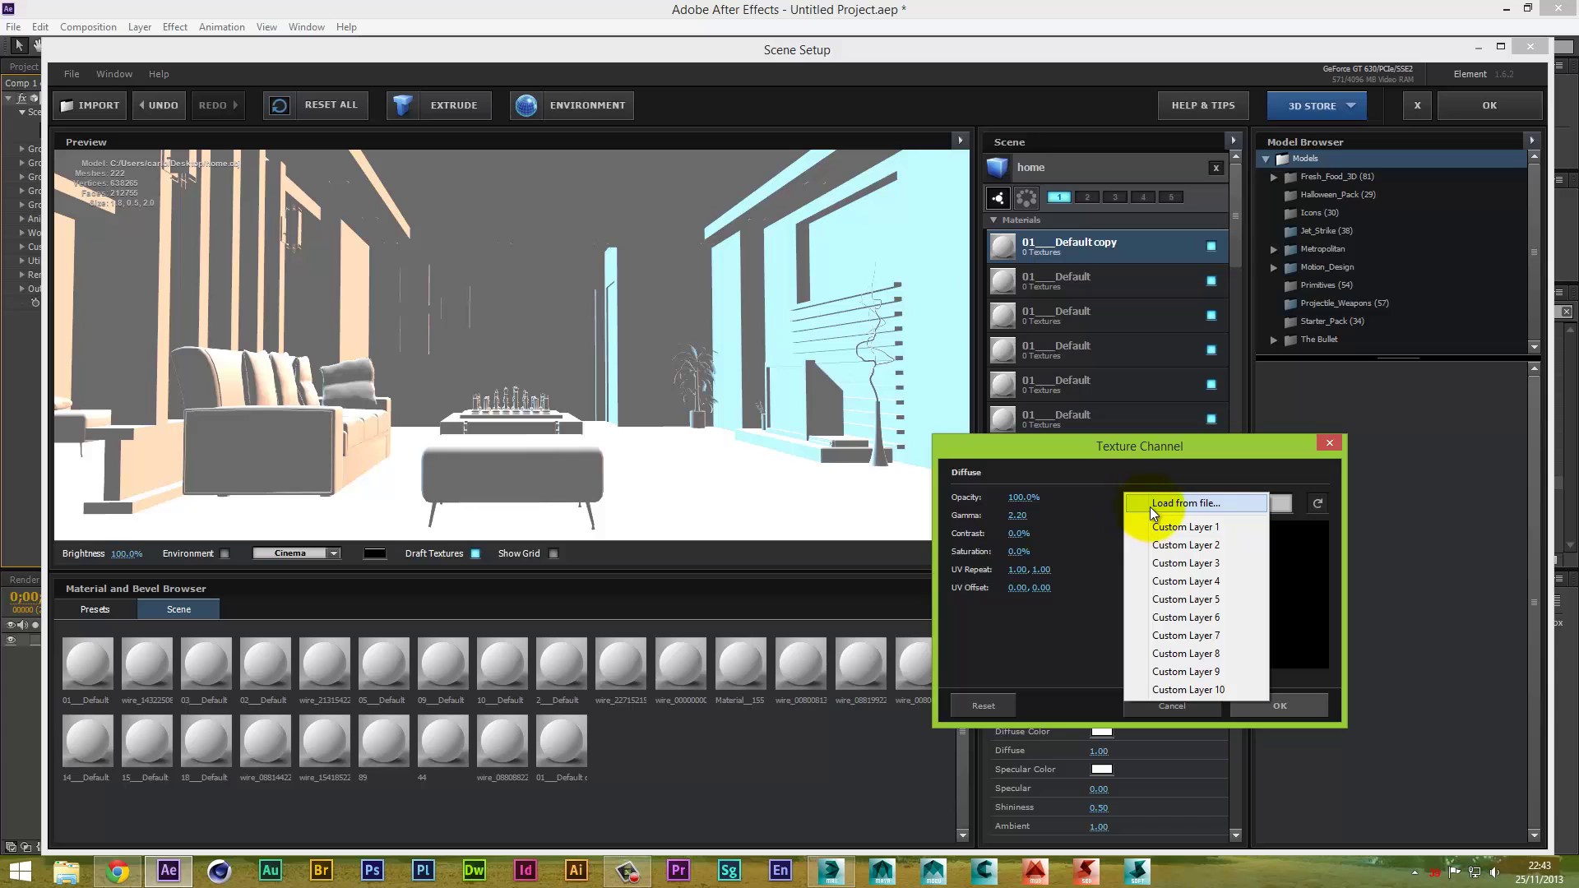
click(1149, 506)
double_click(1138, 372)
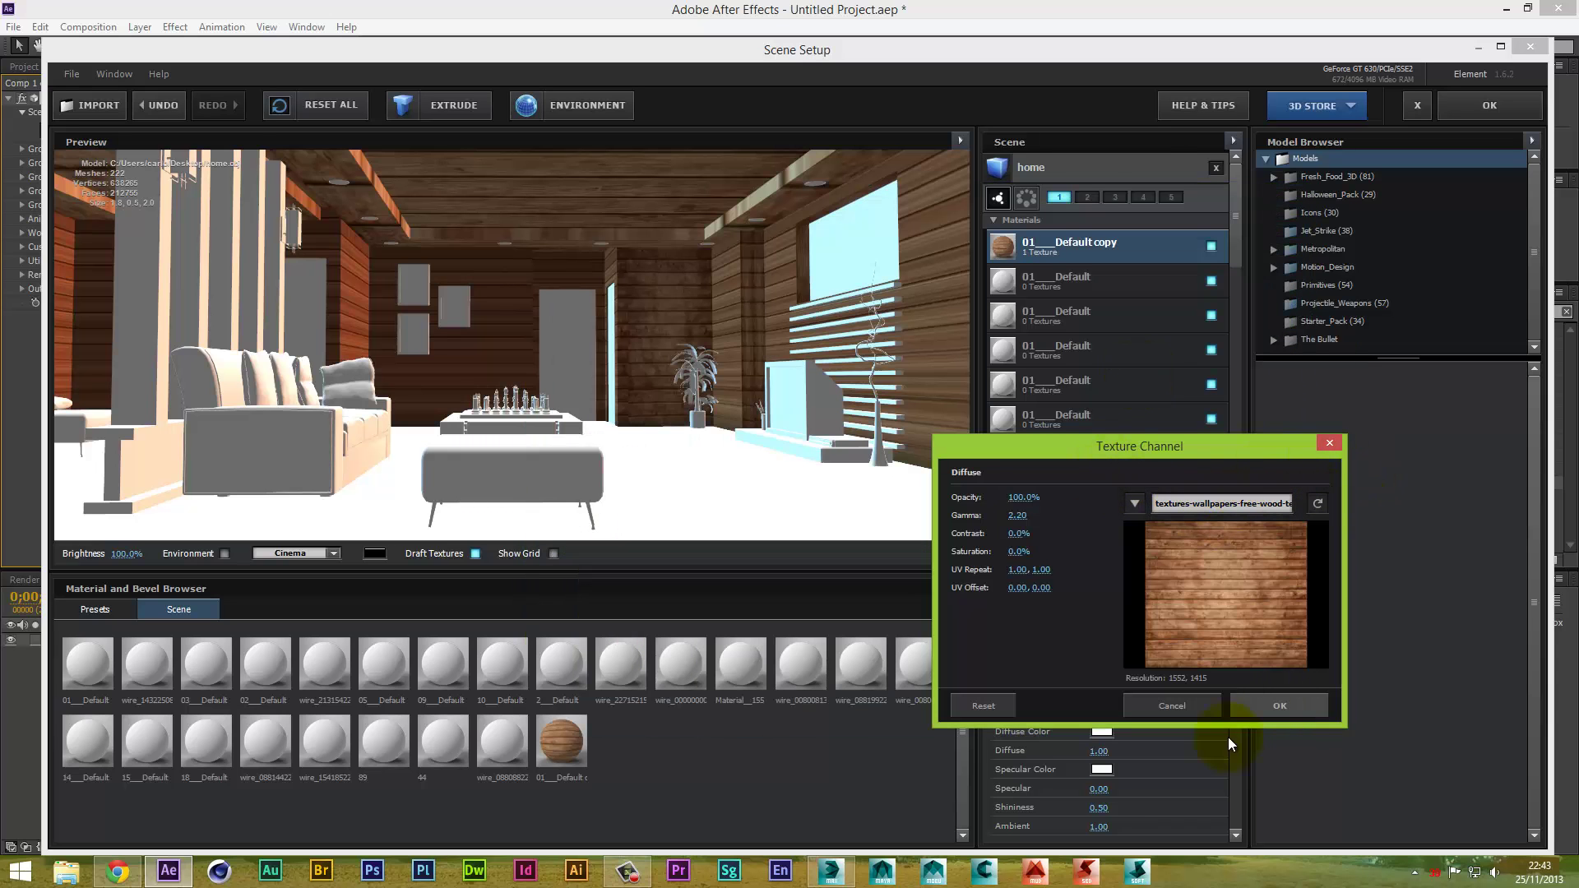
click(1251, 705)
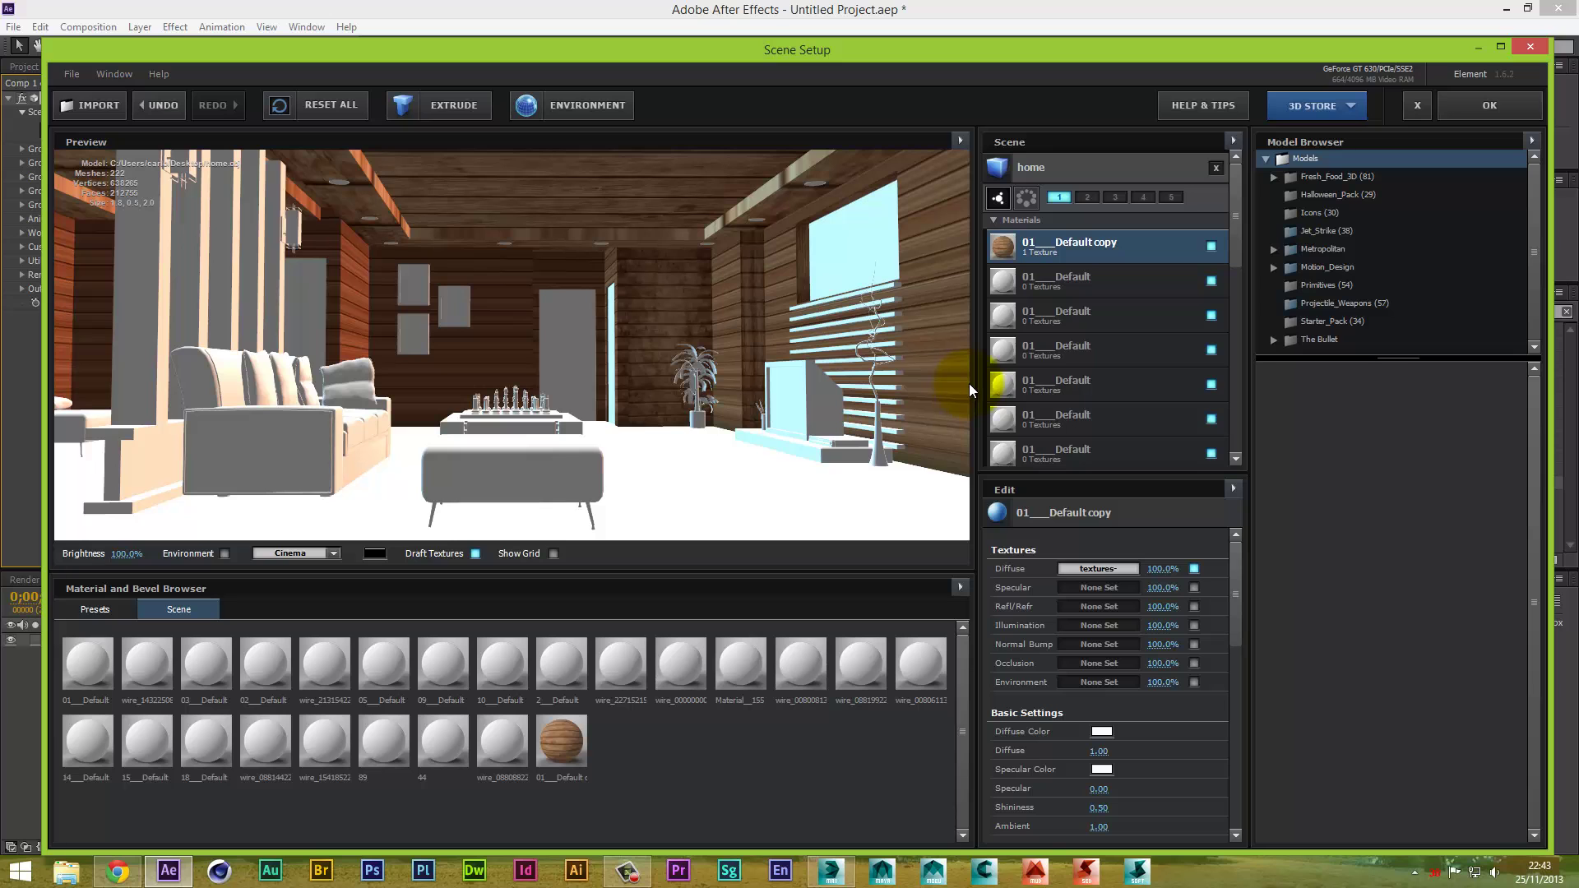
mouse_move(893, 374)
mouse_down()
mouse_move(946, 377)
mouse_move(896, 381)
mouse_up()
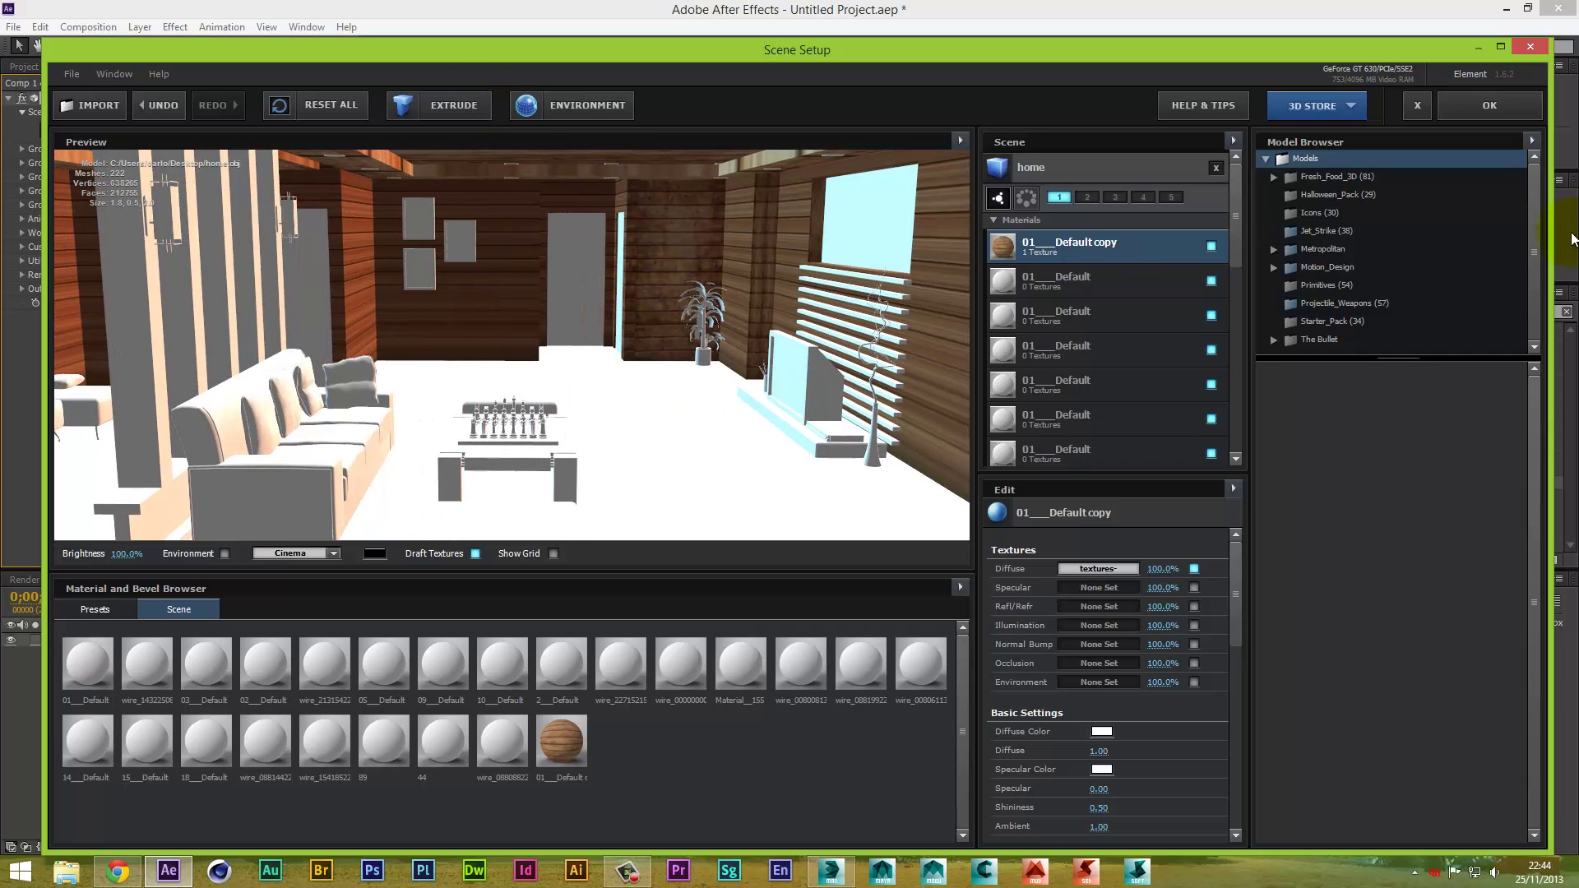
click(1481, 110)
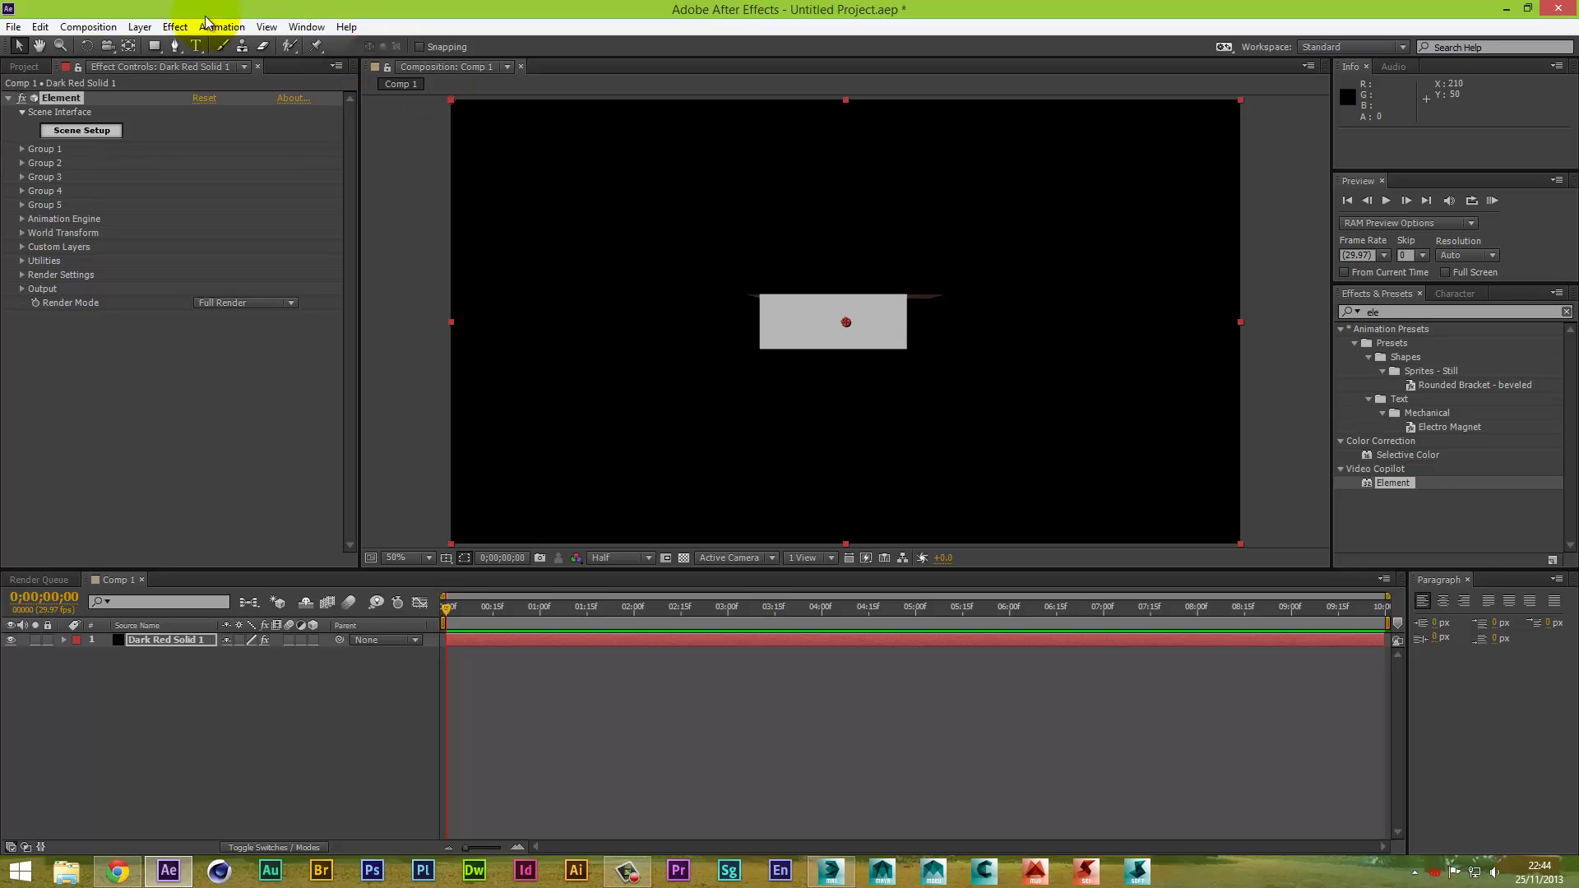
Add a two-node camera named Camera 1 with the 80mm preset to the composition
click(140, 27)
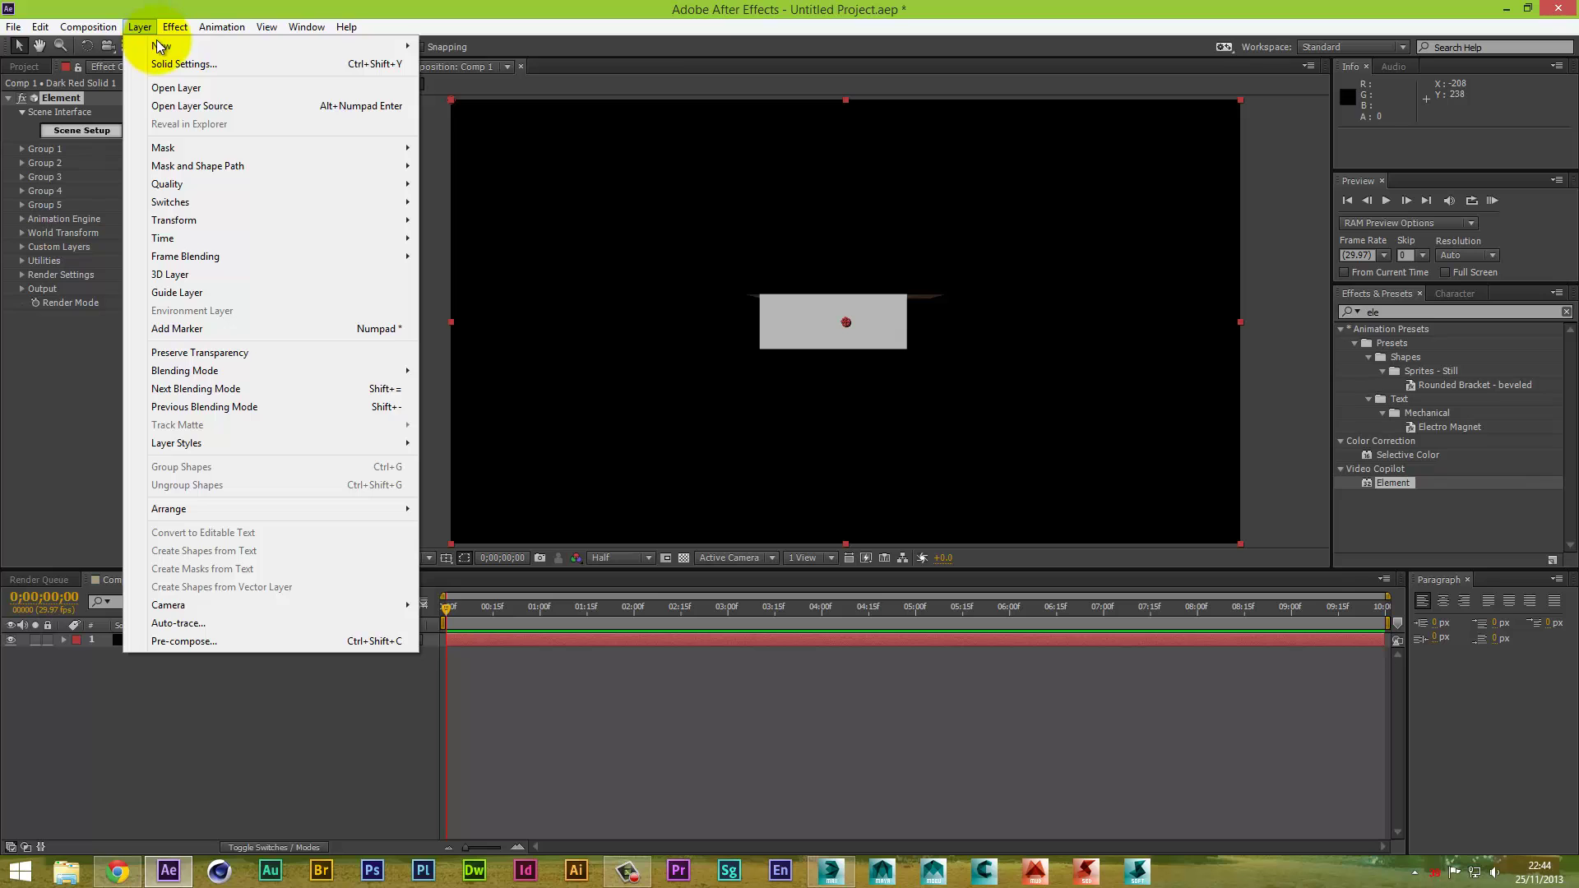
mouse_move(160, 46)
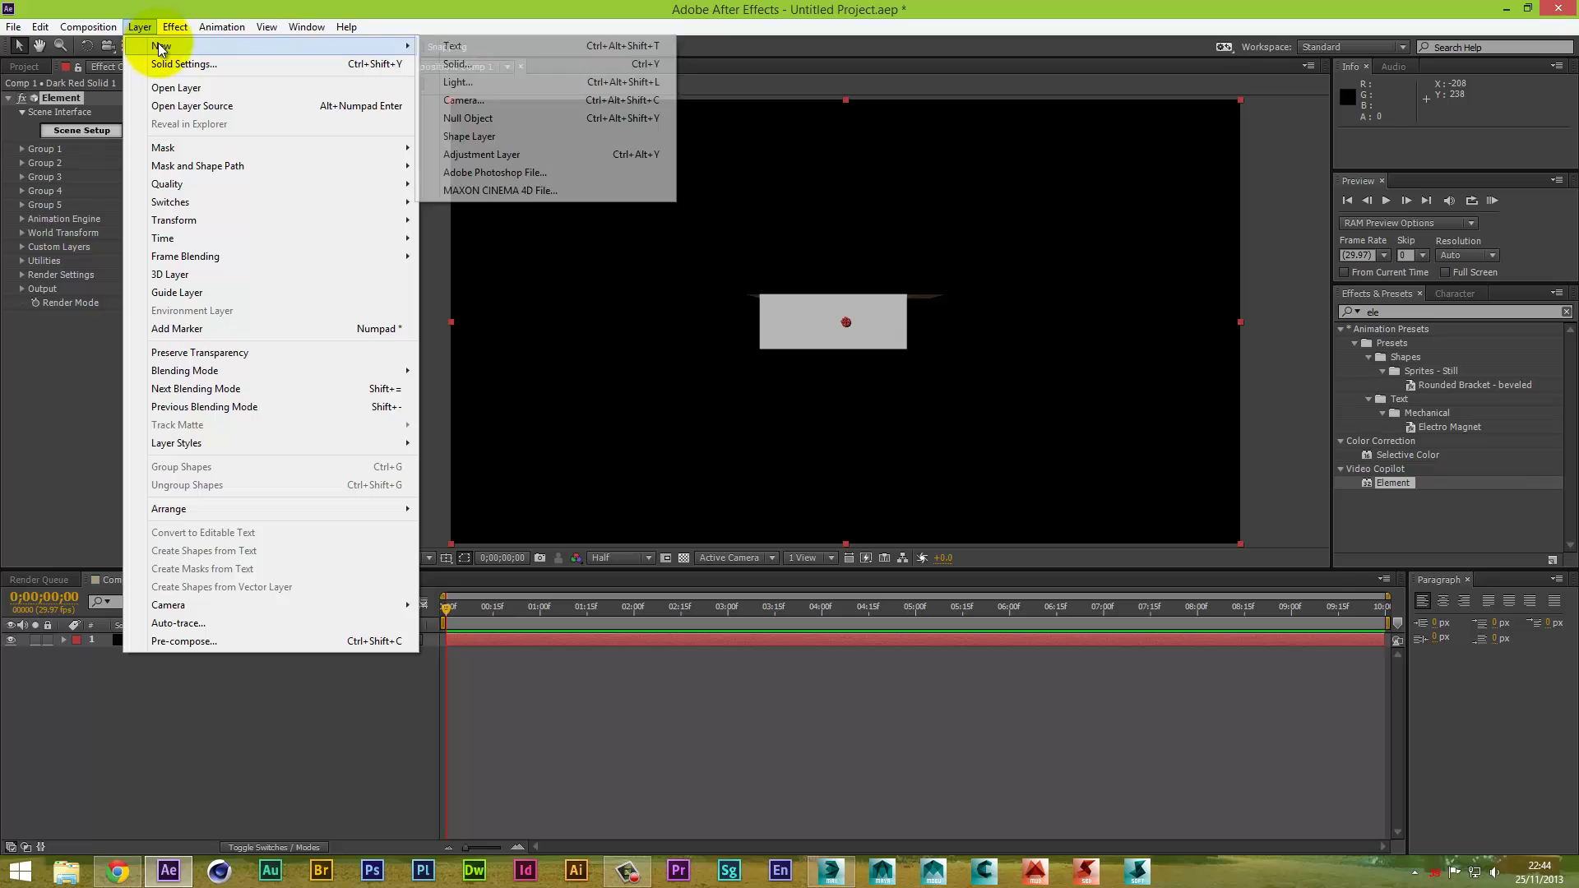
click(445, 97)
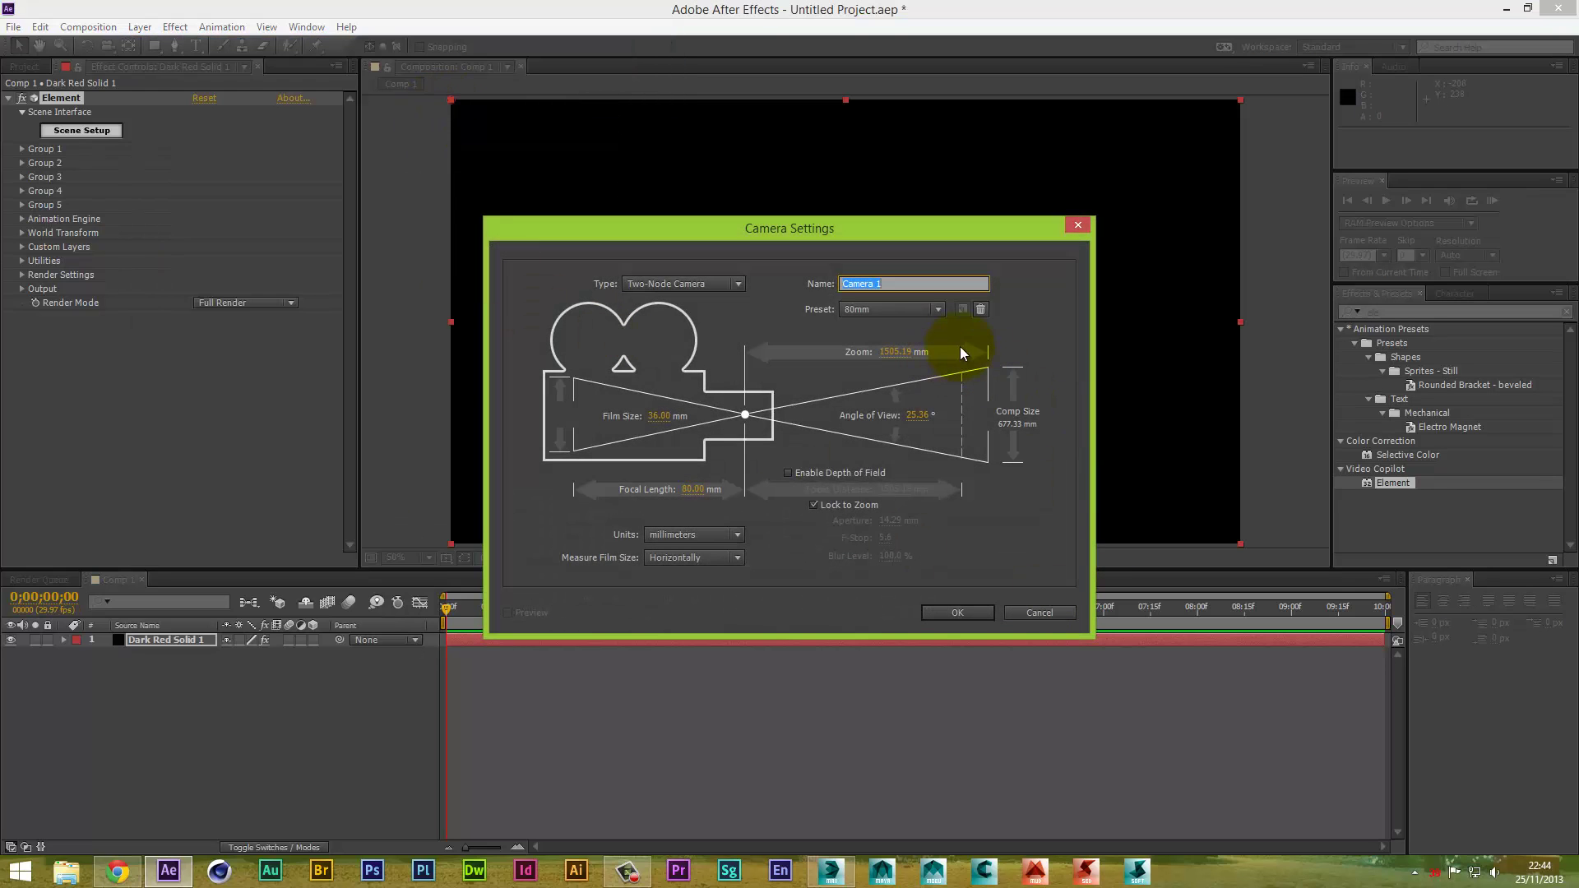
click(939, 310)
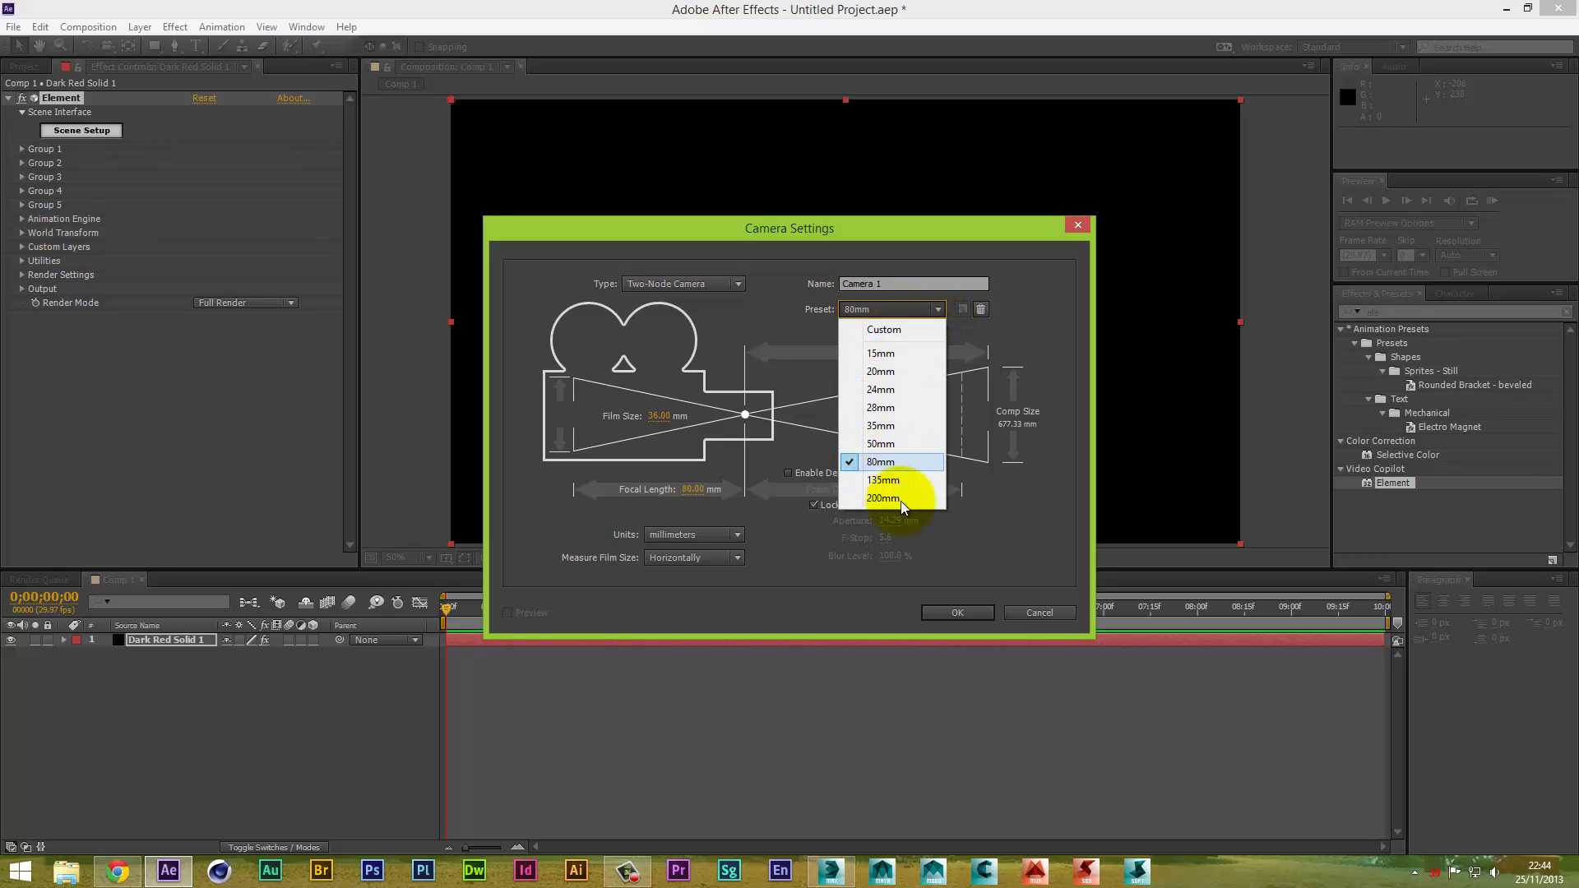
click(951, 616)
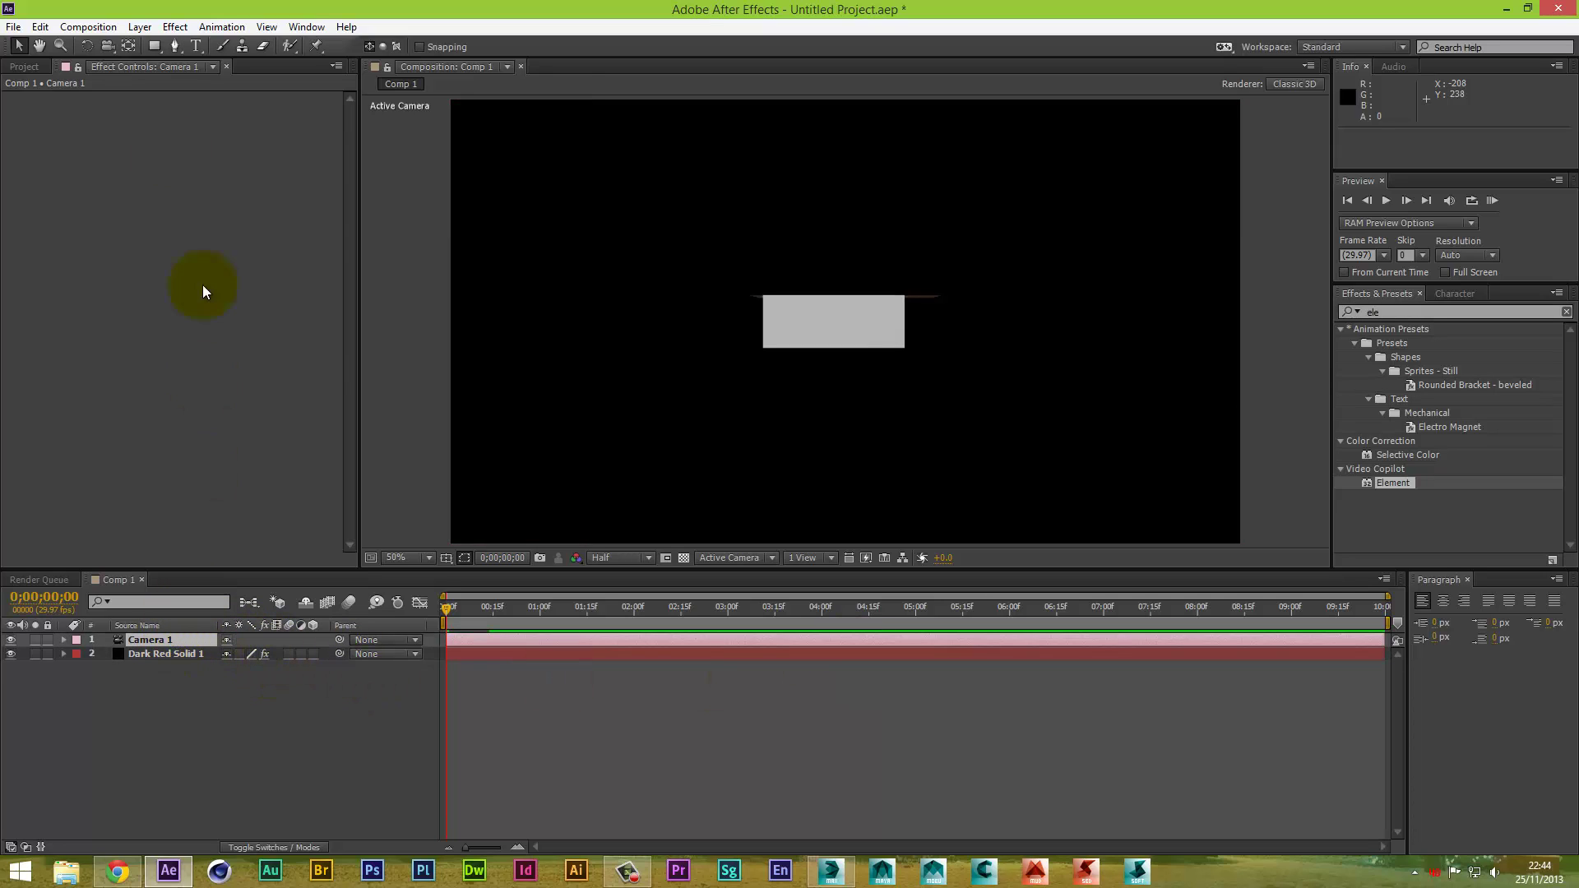
Move and orbit Camera 1 into the house to frame the sofa, chess table and wood-panelled walls
click(108, 46)
drag(826, 322, 928, 356)
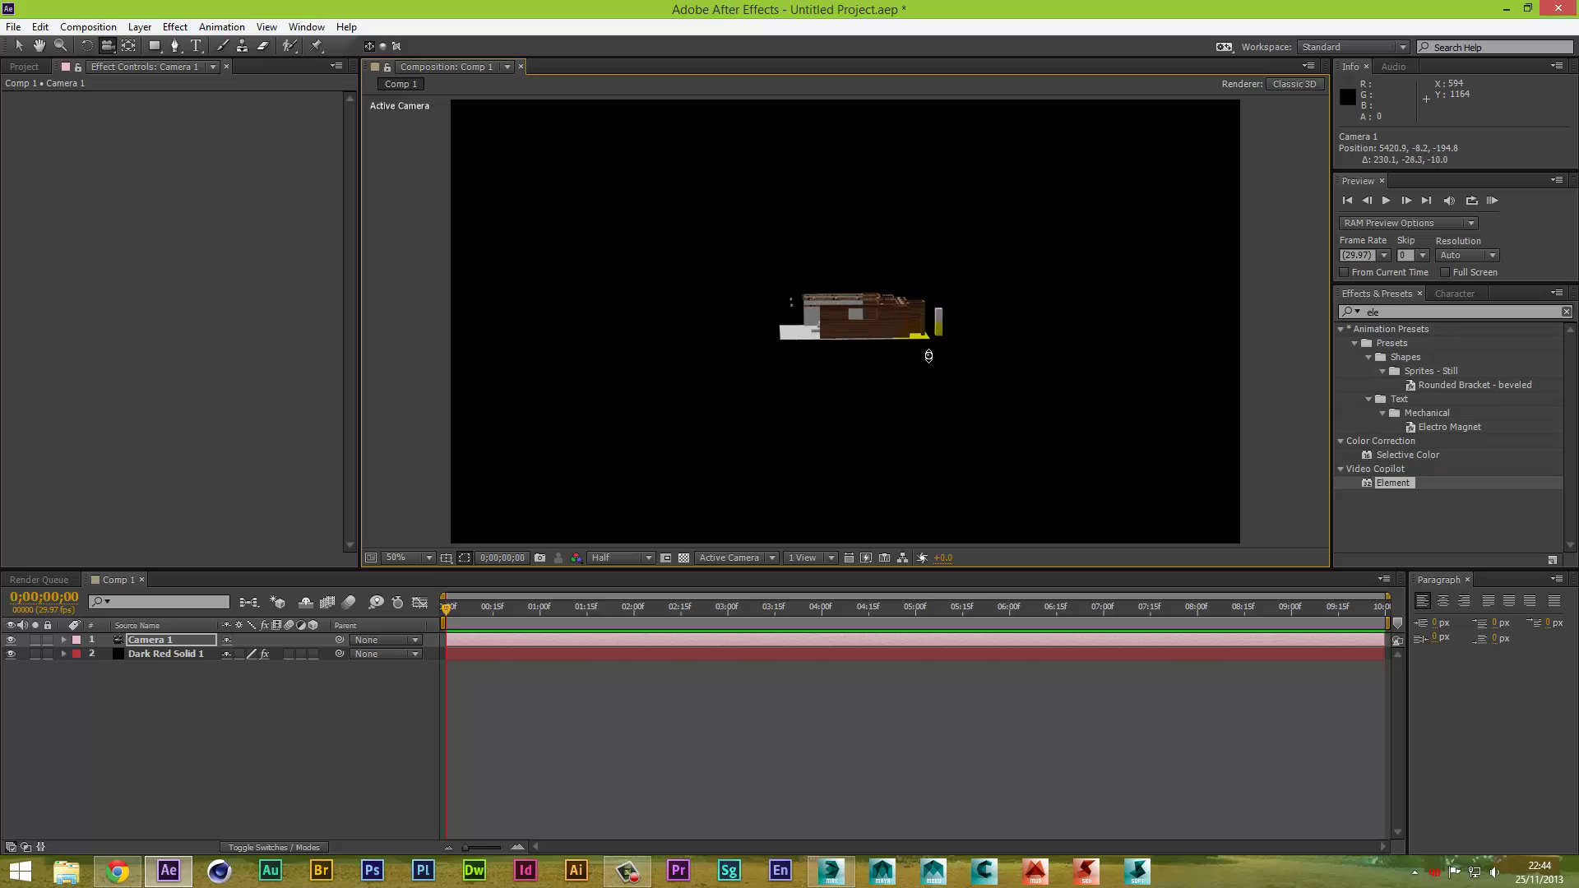
drag(924, 240, 806, 347)
mouse_move(804, 171)
mouse_down()
mouse_move(797, 70)
mouse_move(803, 283)
mouse_move(744, 88)
mouse_move(772, 269)
mouse_move(783, 186)
mouse_up()
drag(794, 340, 832, 212)
drag(856, 280, 867, 239)
mouse_move(896, 321)
mouse_down()
mouse_move(871, 313)
mouse_move(924, 333)
mouse_up()
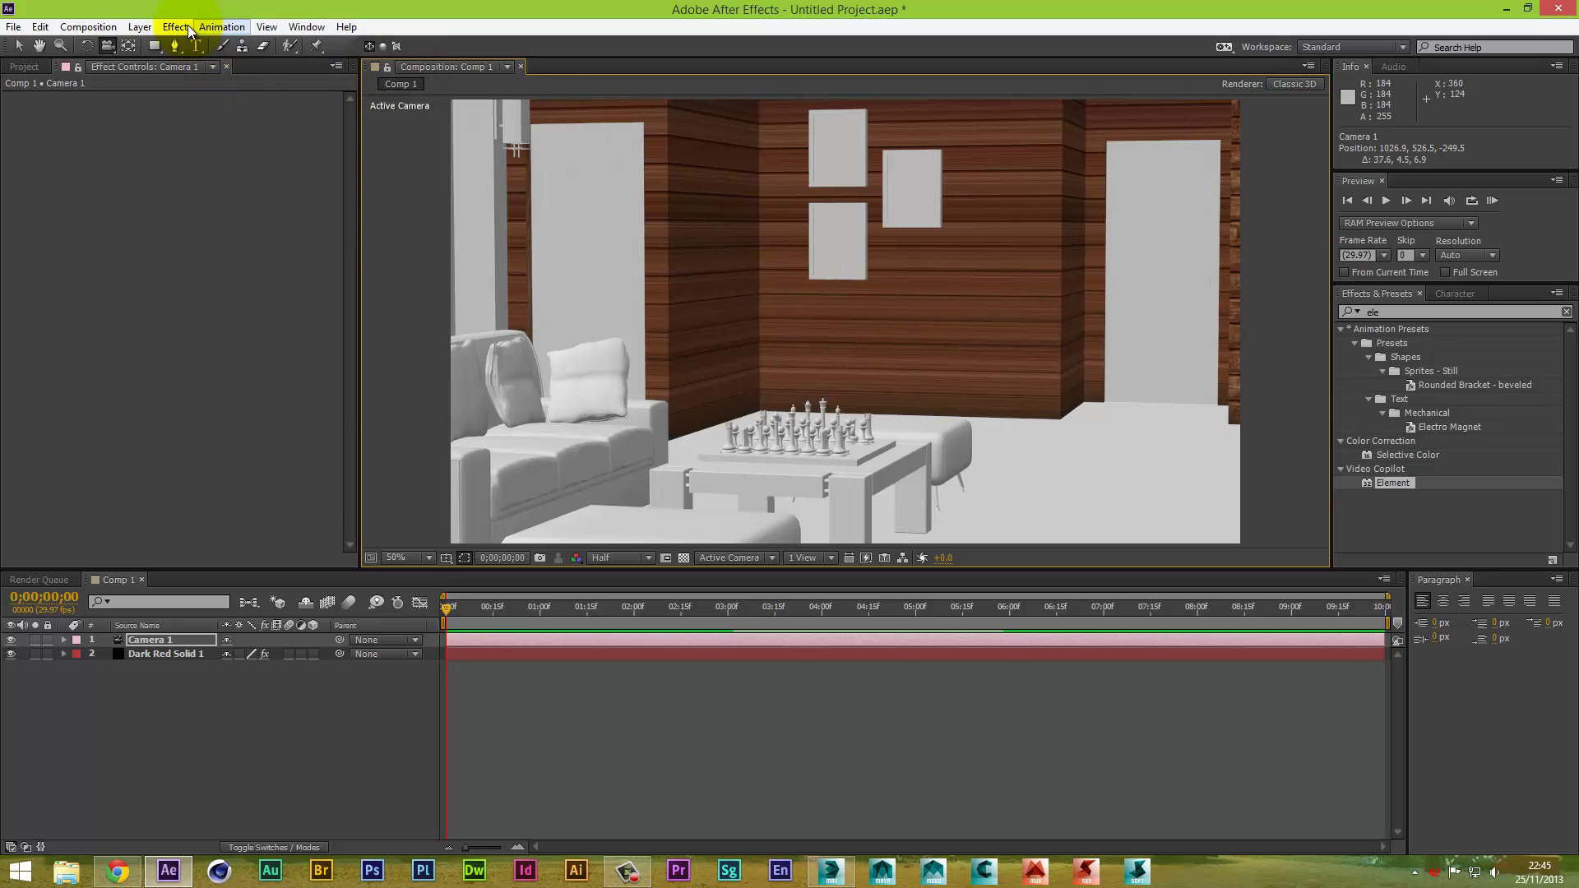
Add a Parallel light named Light 1 at 150% intensity with a warm tan colour
click(140, 27)
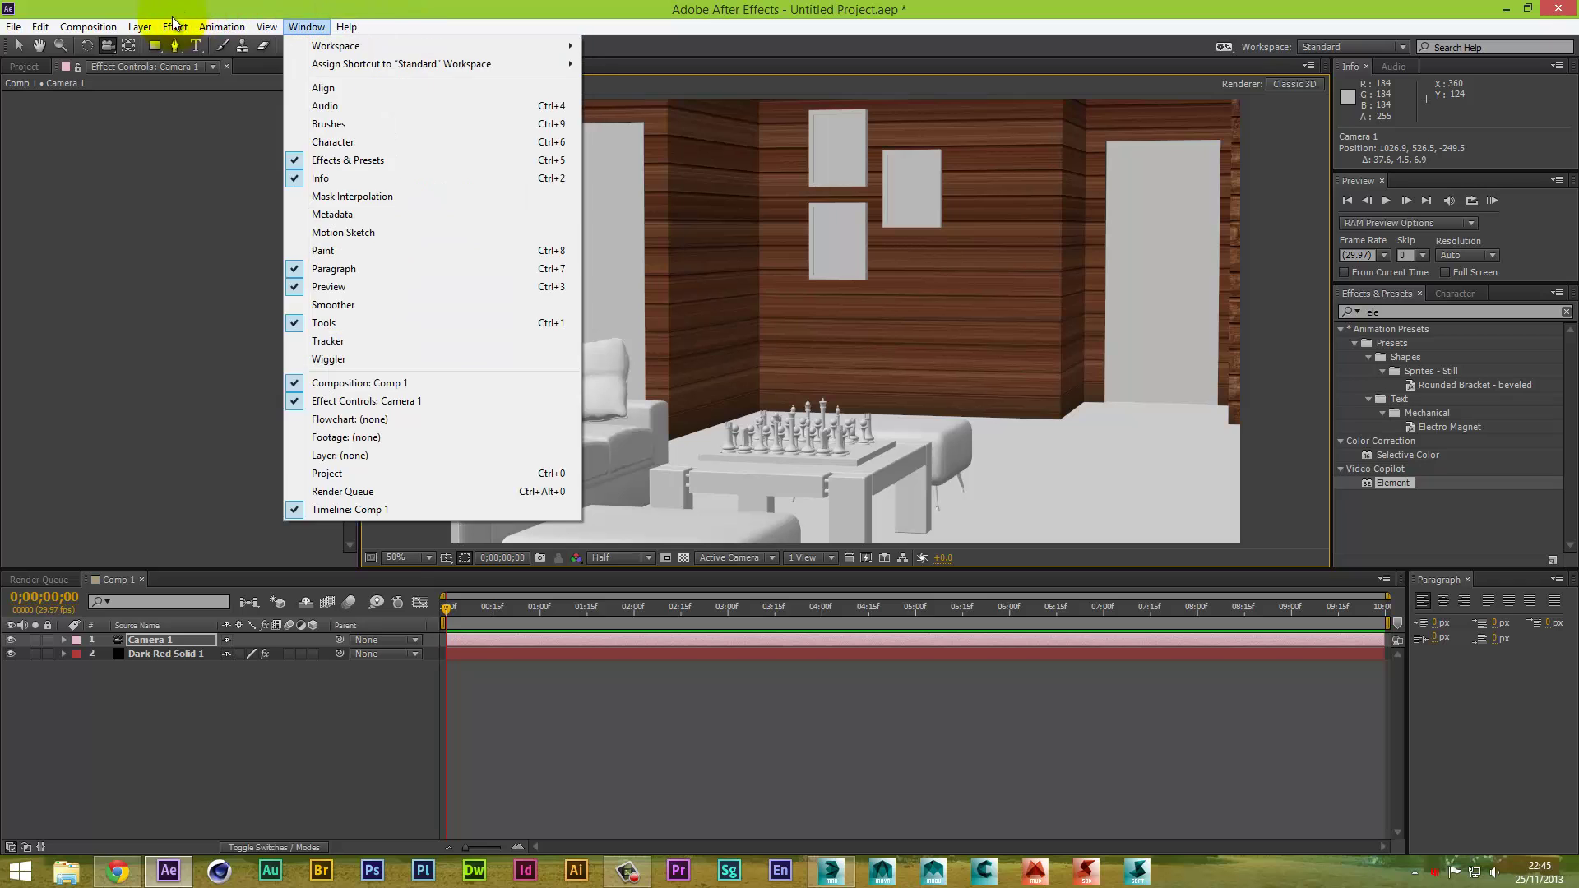
mouse_move(136, 27)
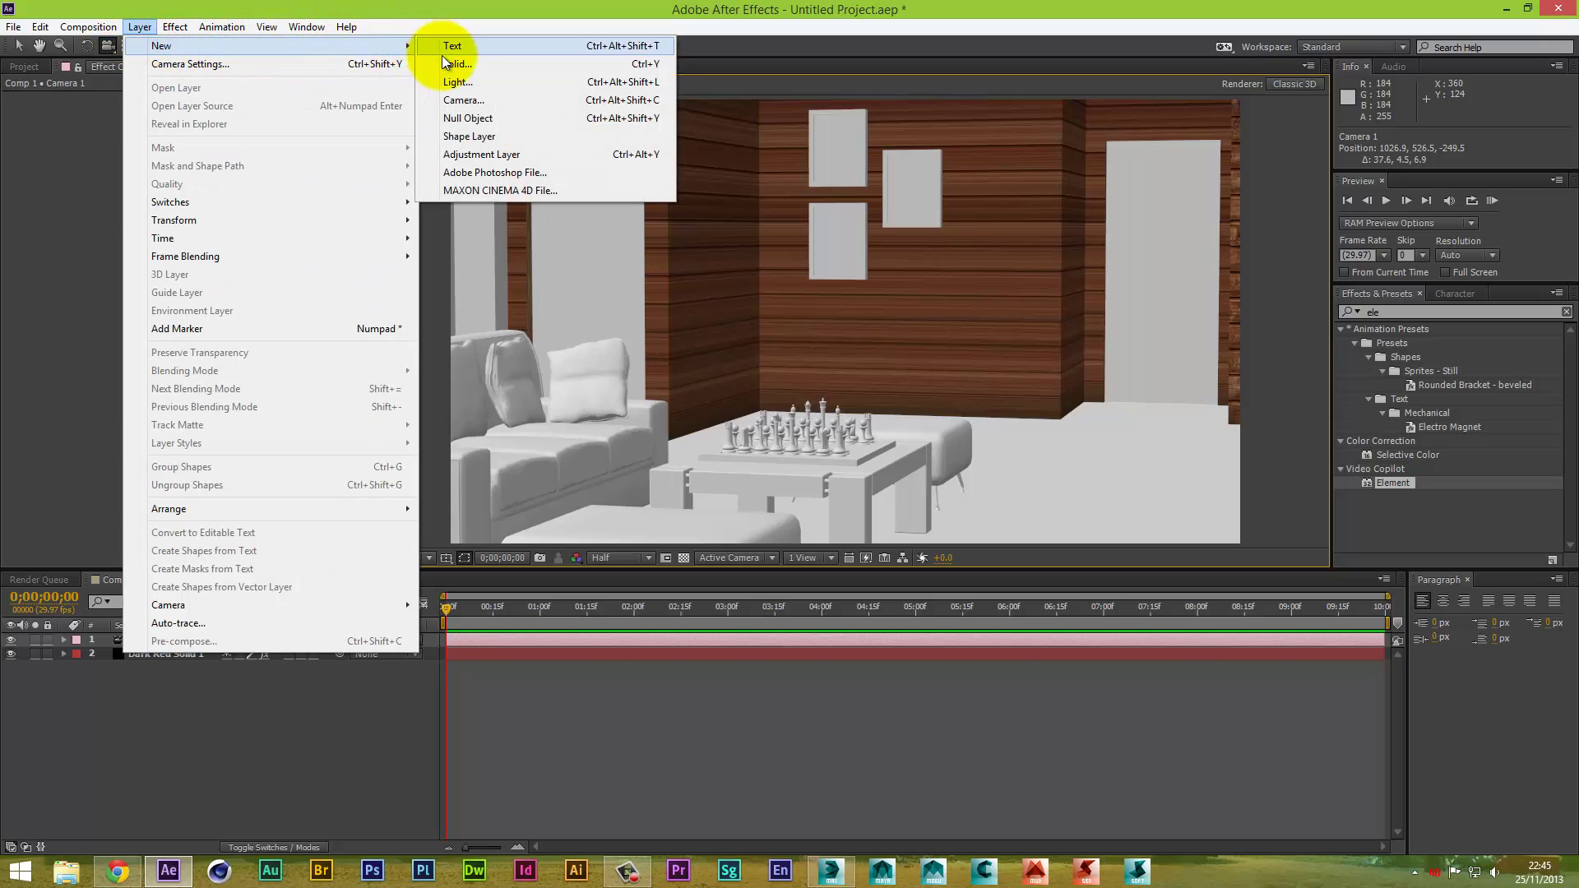
click(444, 82)
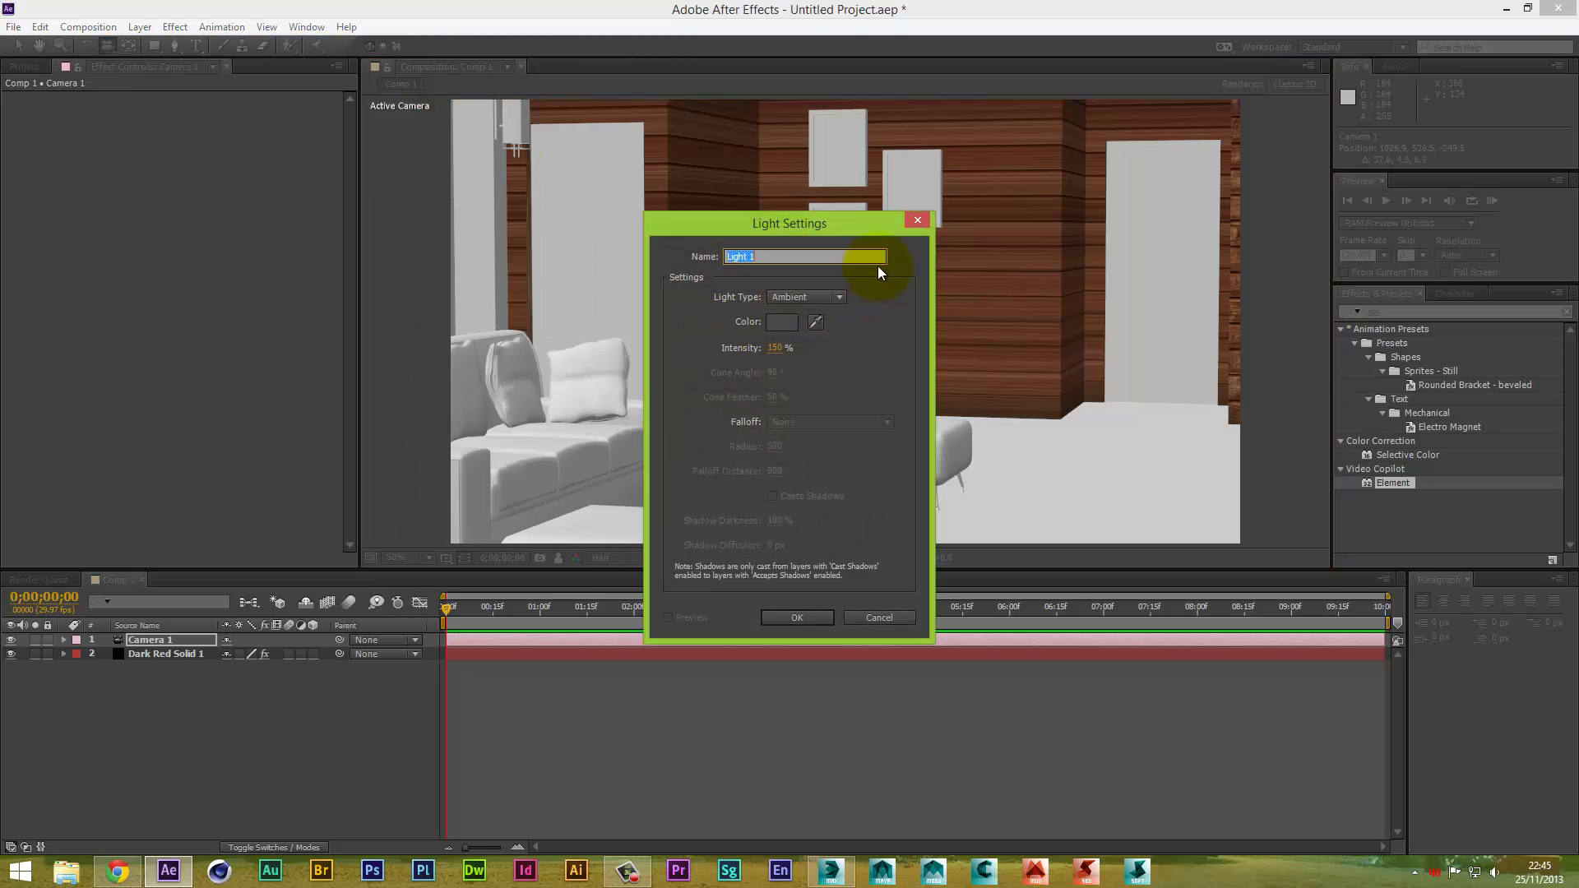
drag(869, 236, 865, 283)
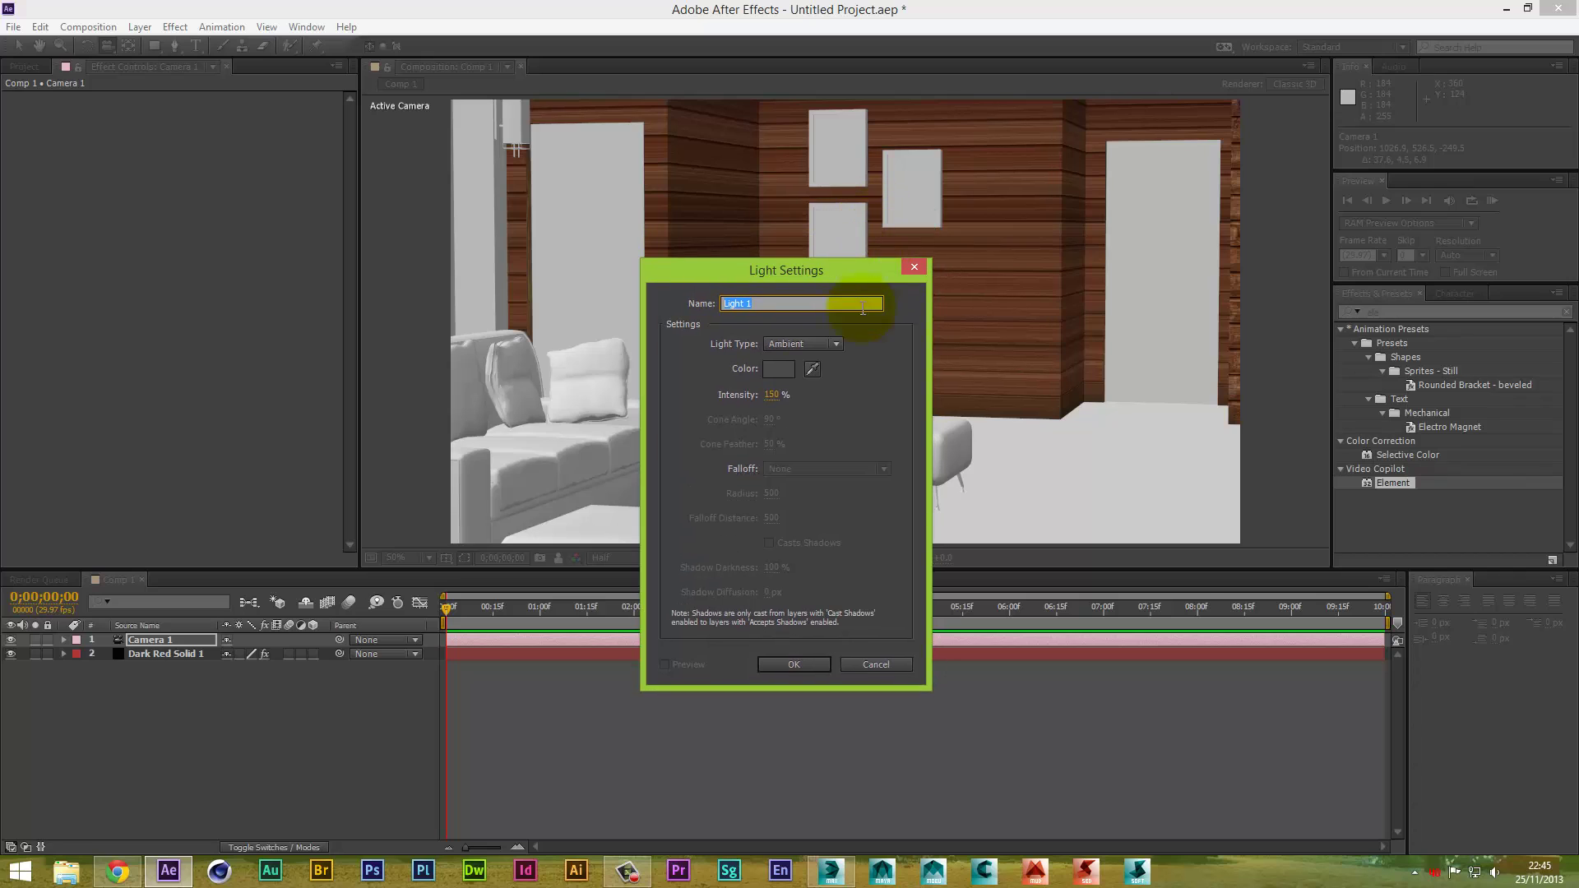
click(834, 343)
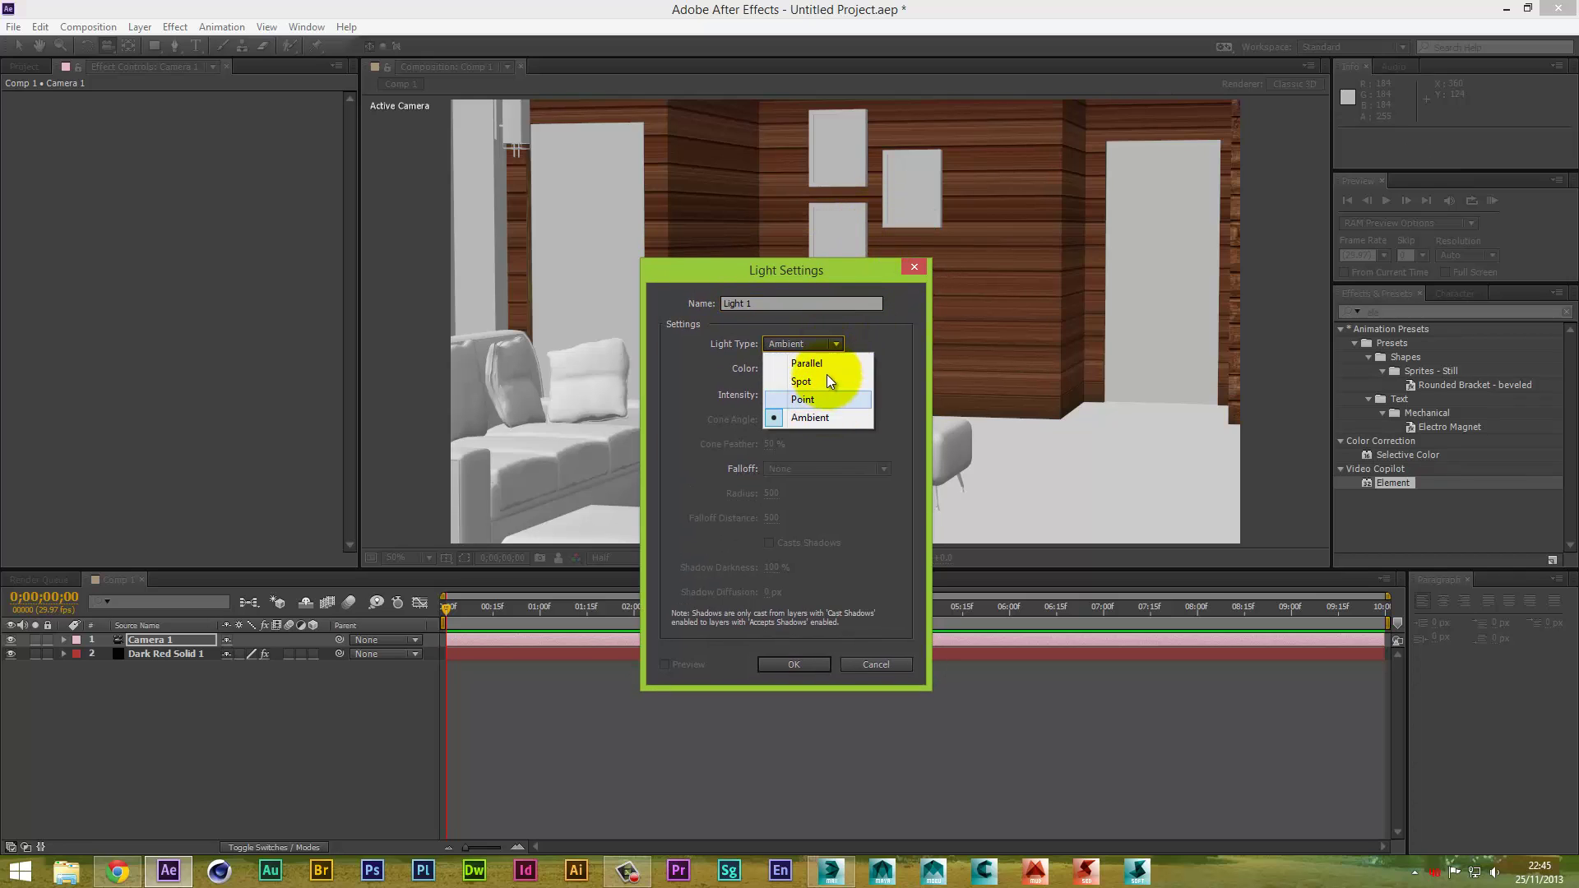
click(826, 363)
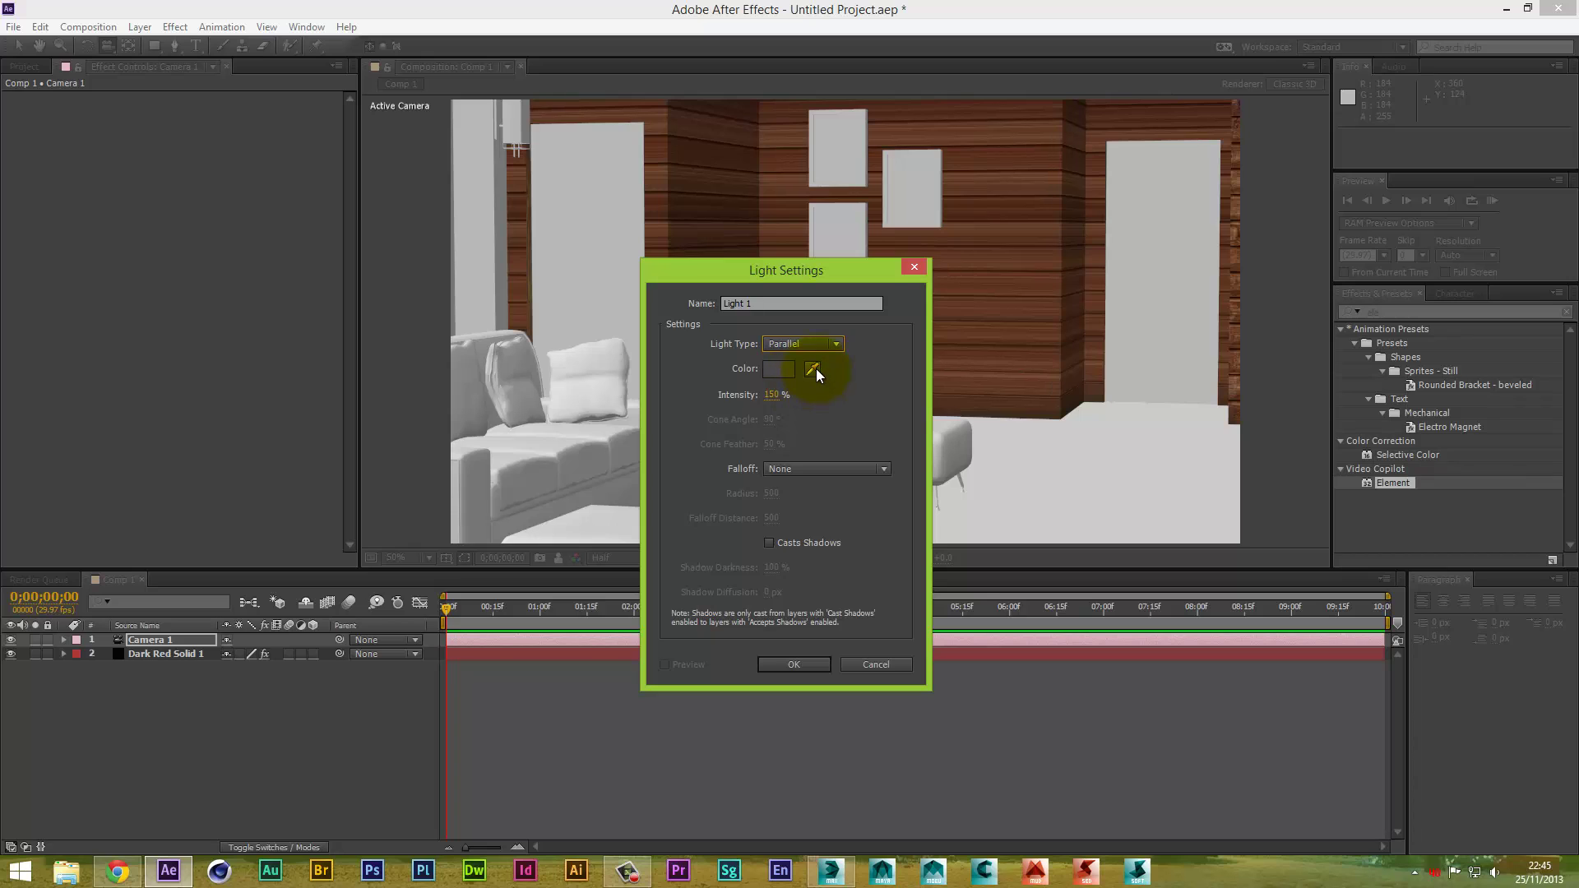
click(812, 368)
click(816, 661)
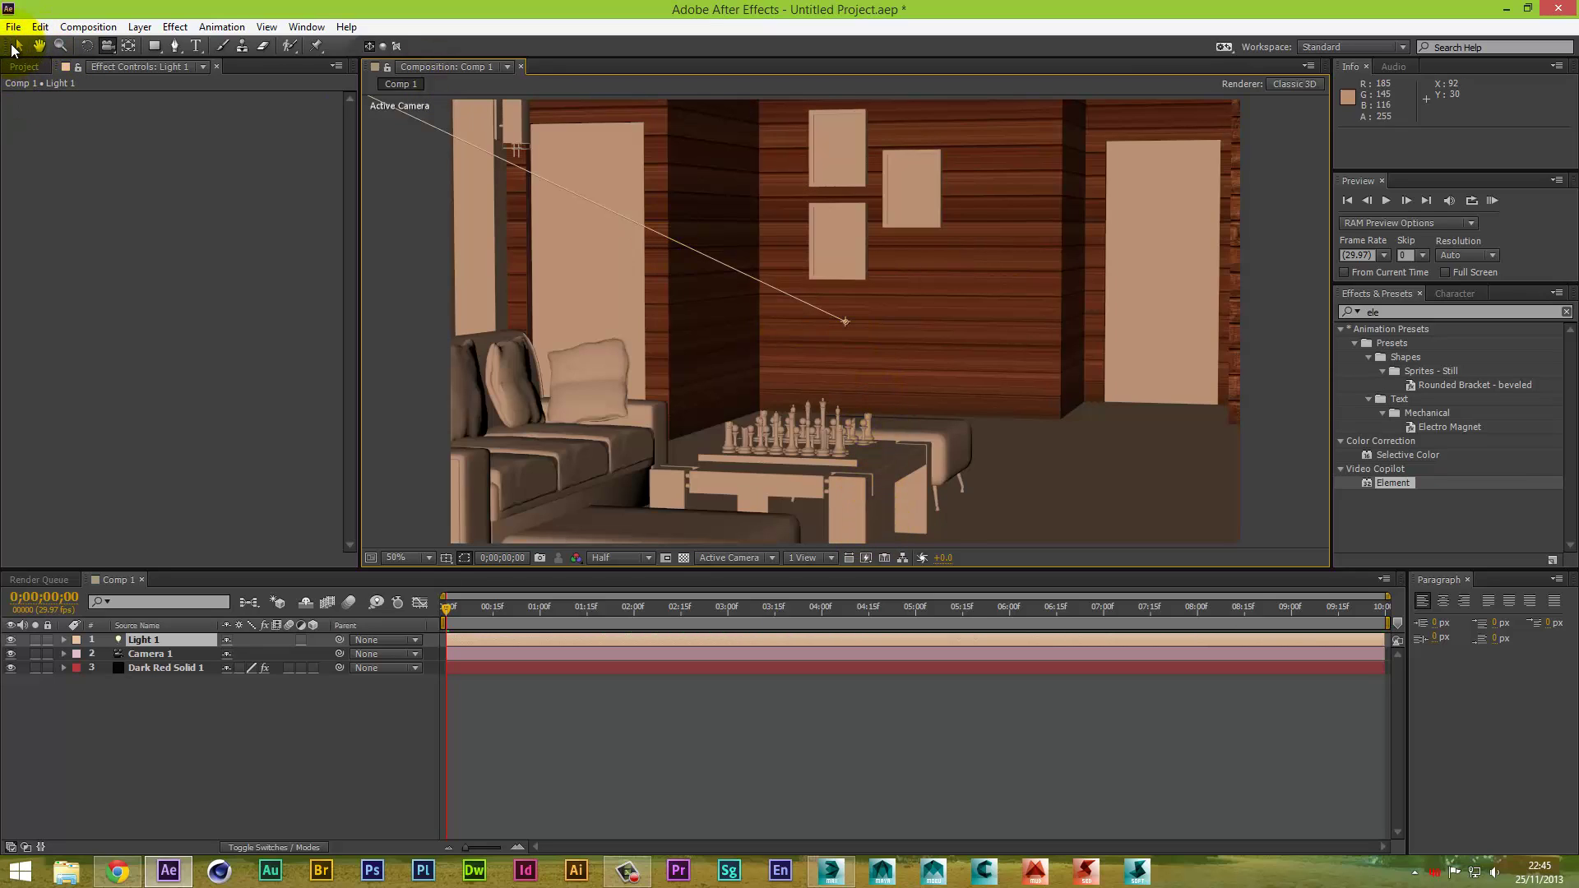
Move Light 1's point of interest to about 902, 514, -14, just beyond the composition's upper-left edge
click(14, 45)
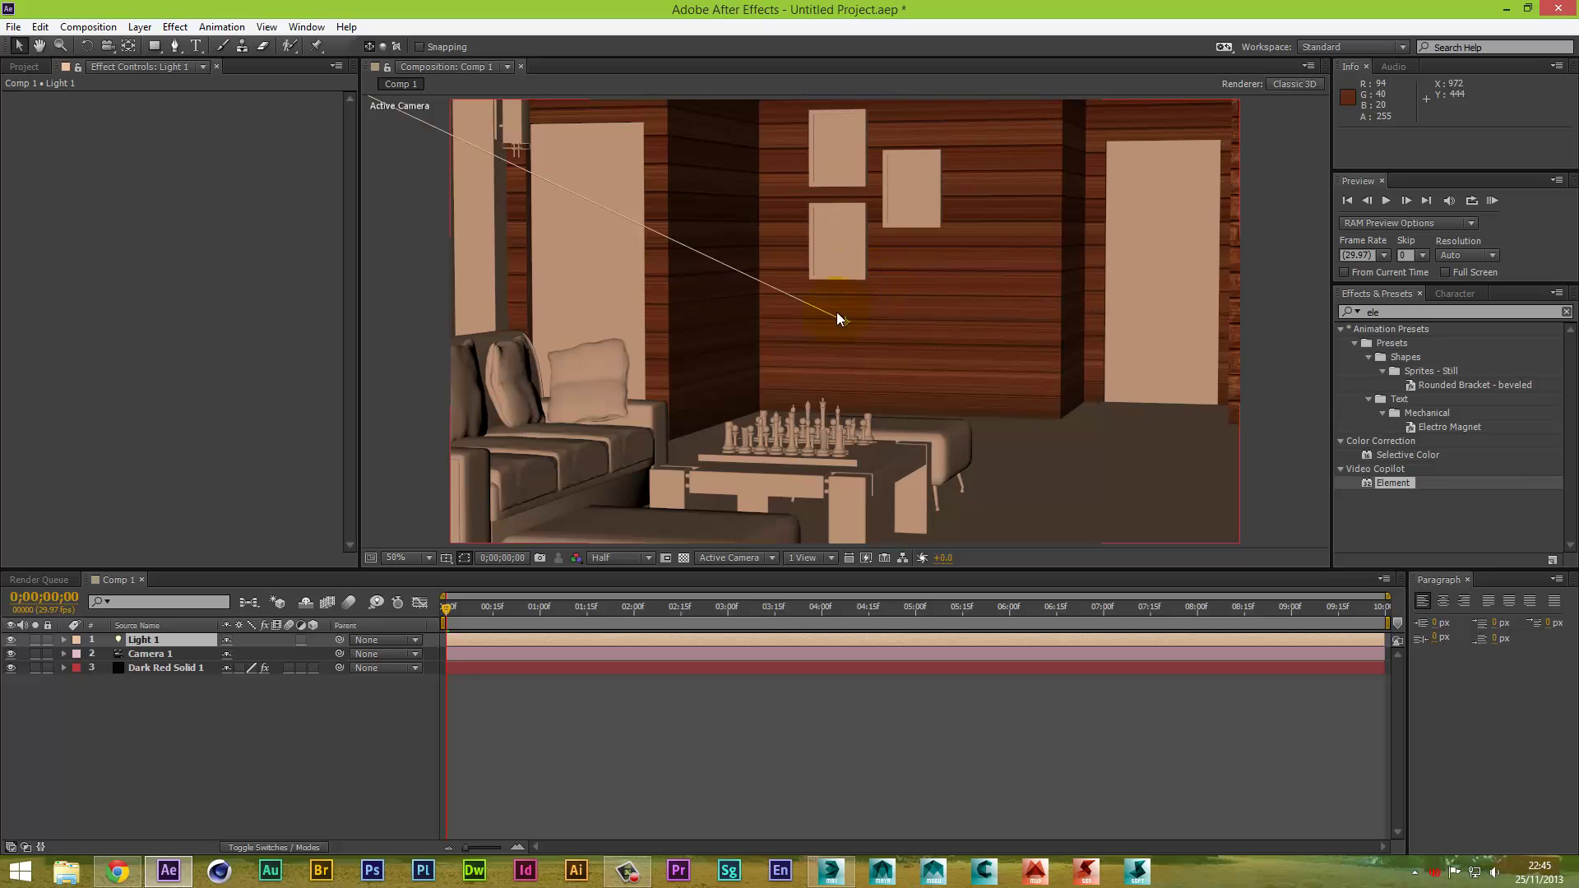
mouse_move(844, 323)
mouse_down()
mouse_move(624, 246)
mouse_move(442, 144)
mouse_up()
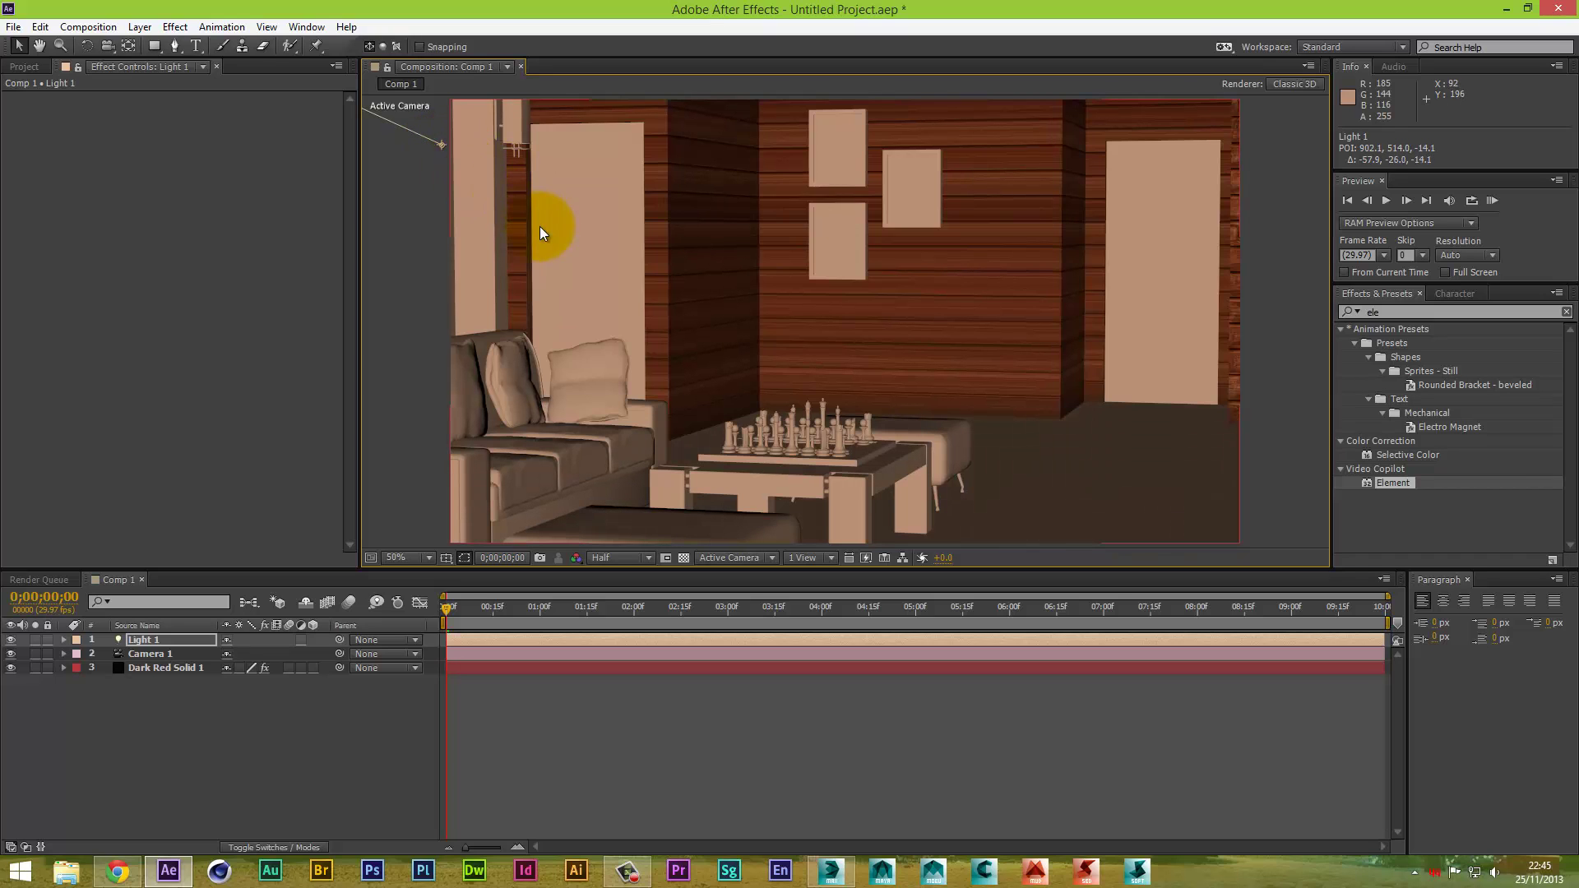
right_click(865, 356)
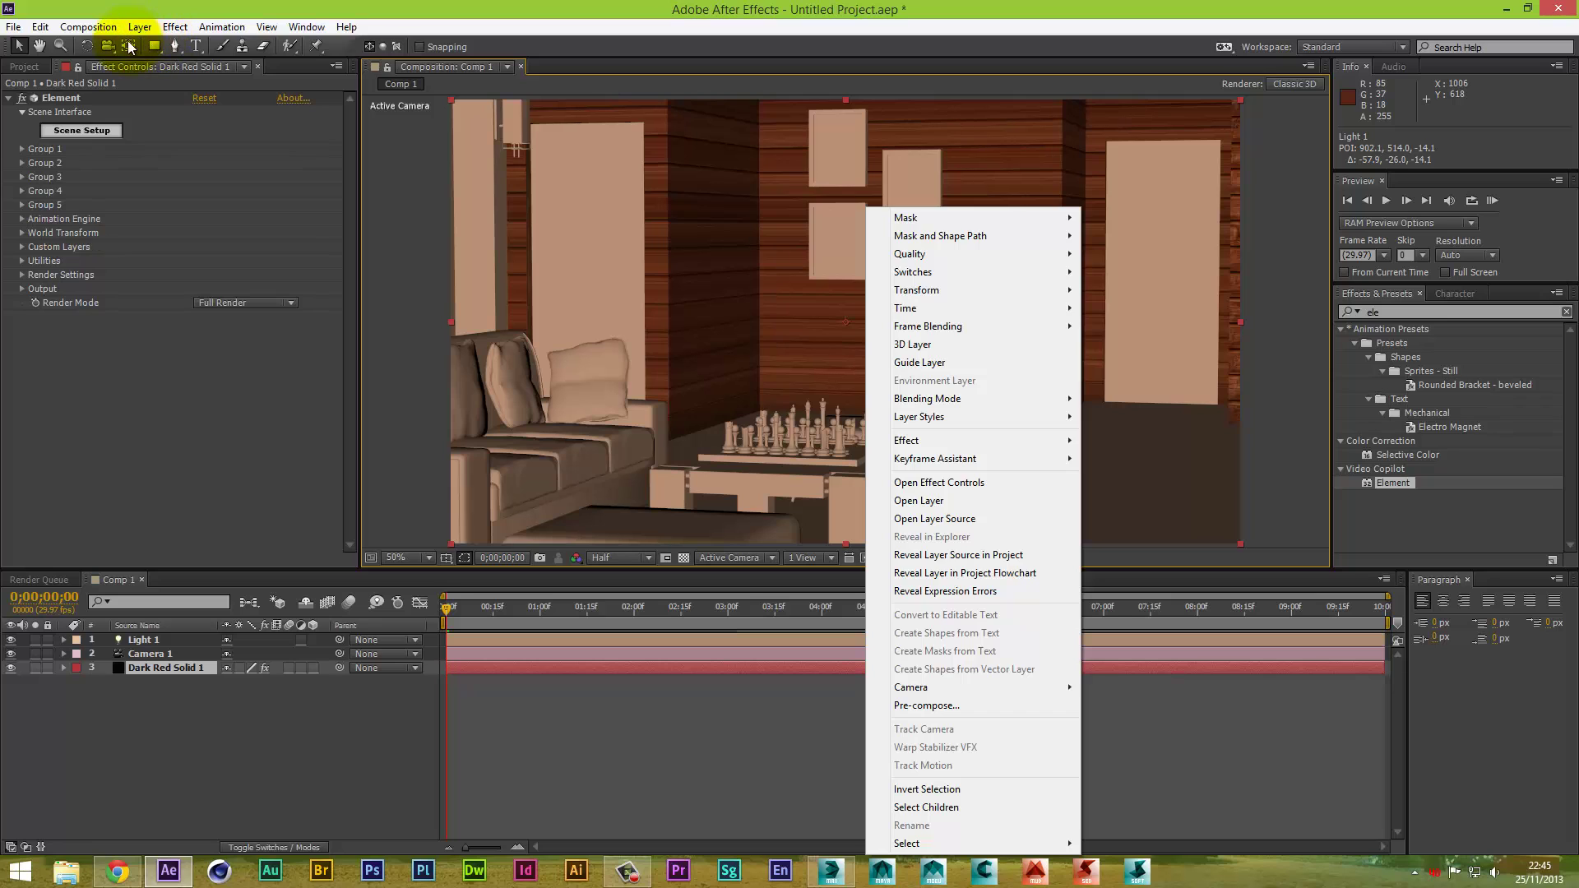
Orbit Camera 1 to about 1122, 511, -200 to frame the sofa, chess table and ottoman against the wood-panelled walls
click(129, 47)
click(107, 46)
drag(546, 201, 589, 239)
drag(788, 376, 788, 374)
click(785, 371)
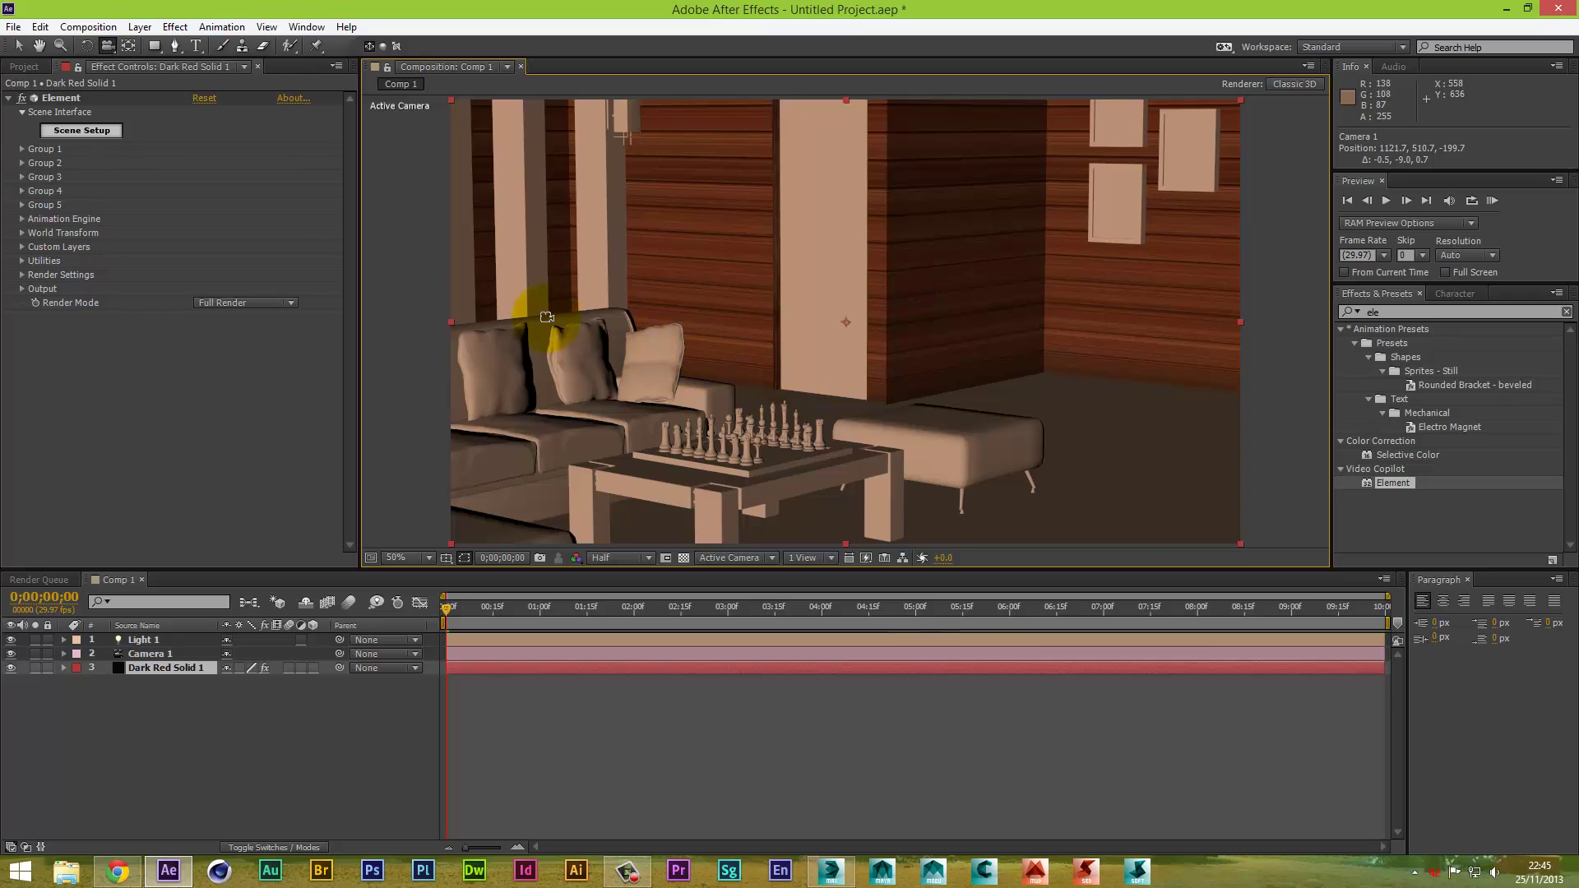
Add an Ambient light named Light 2 at 150% intensity with a pale off-white colour
click(137, 25)
mouse_move(170, 45)
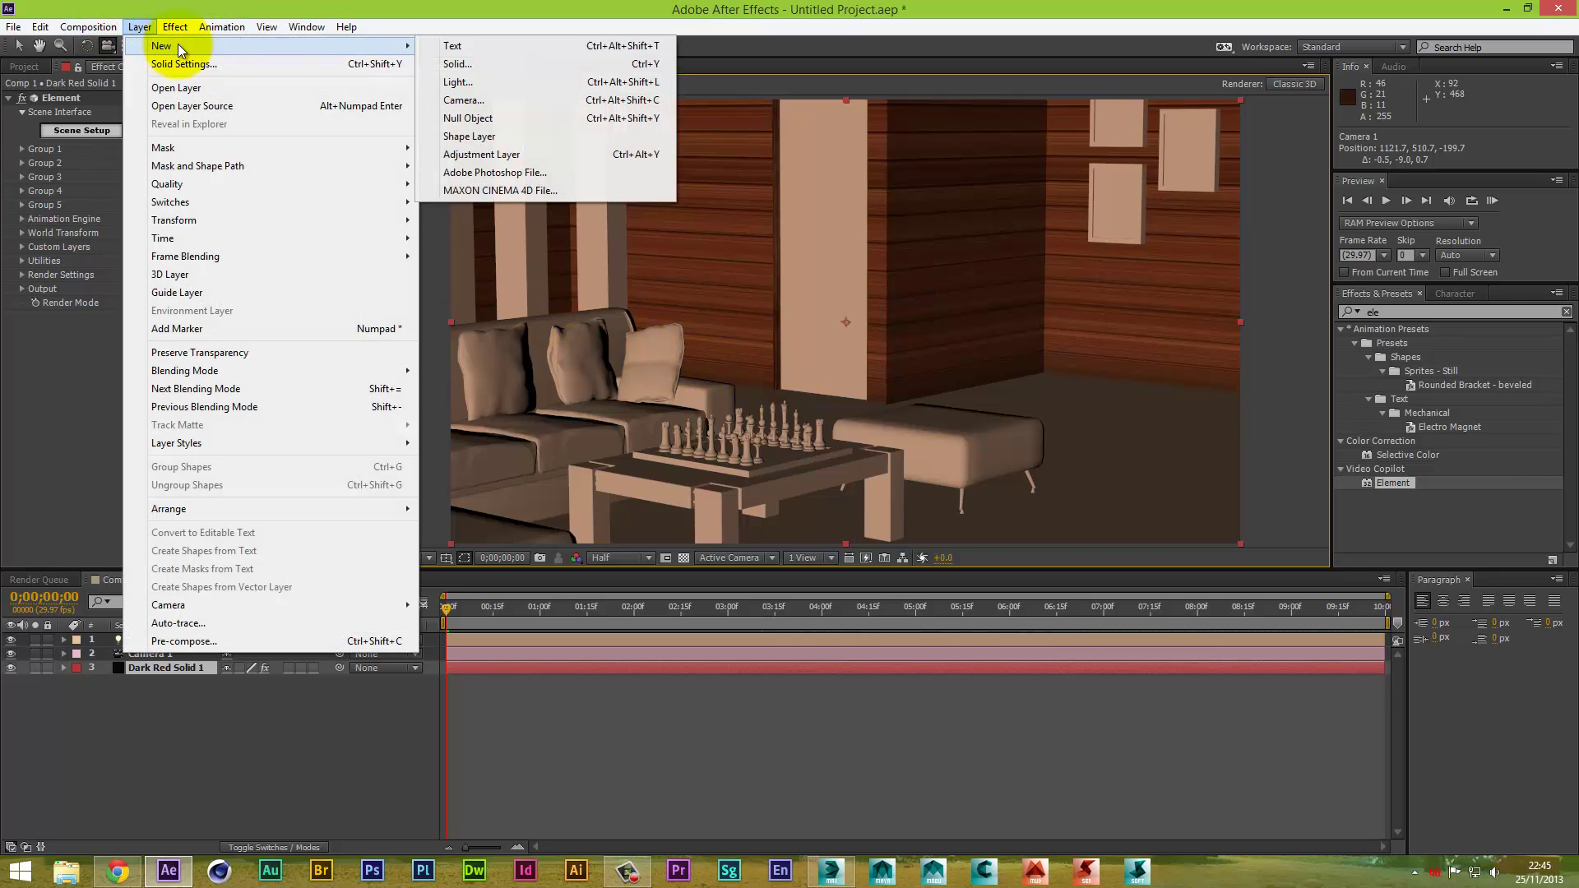
click(440, 81)
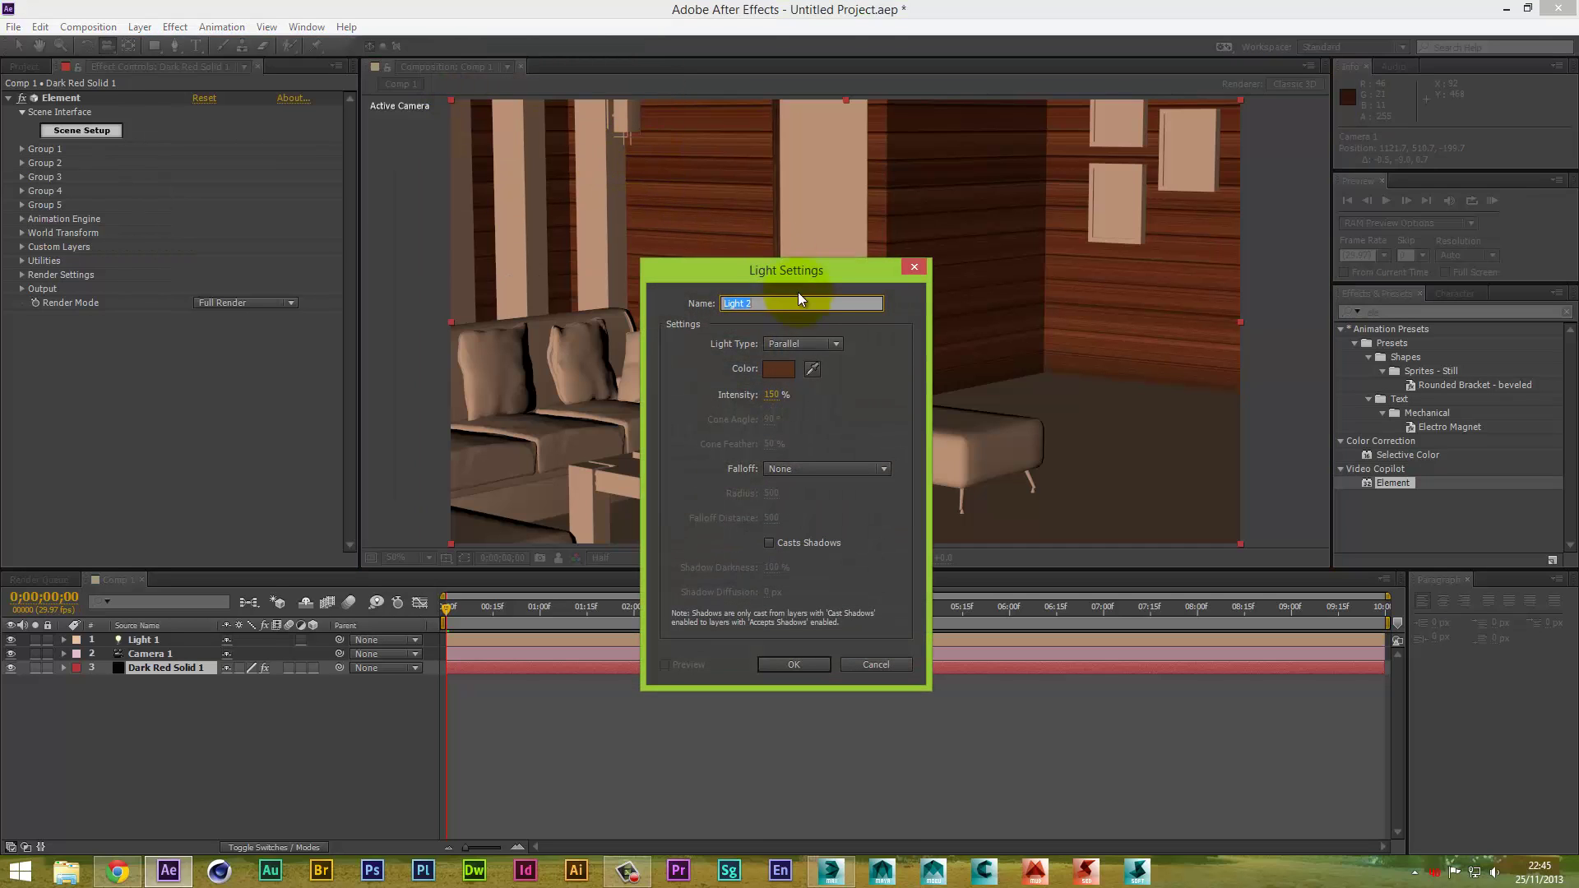
click(837, 342)
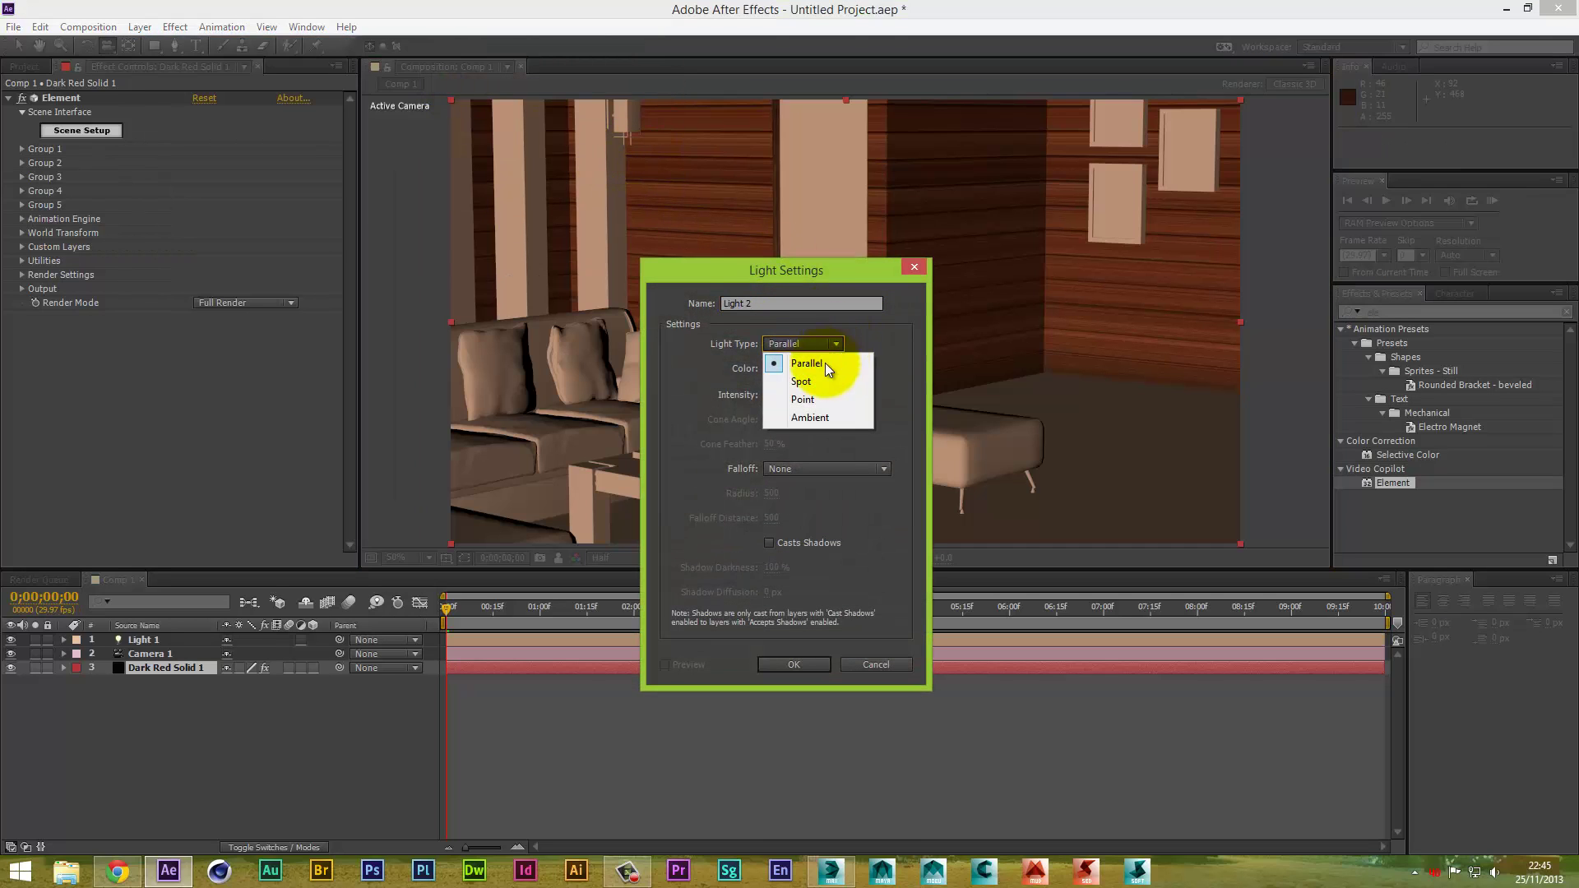
click(817, 417)
click(778, 369)
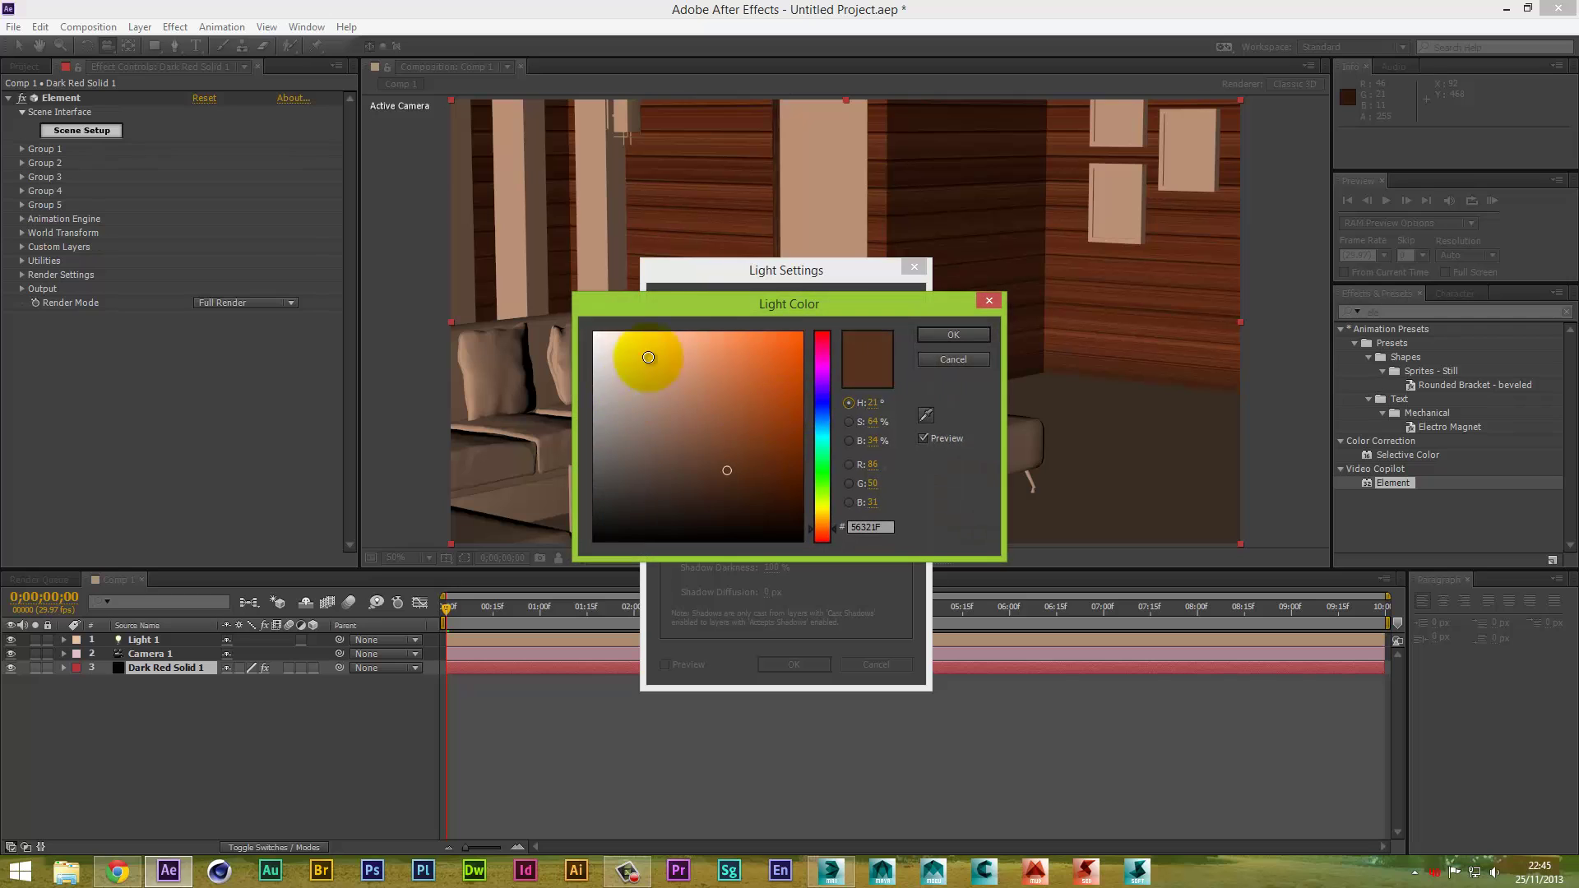
click(607, 343)
click(952, 335)
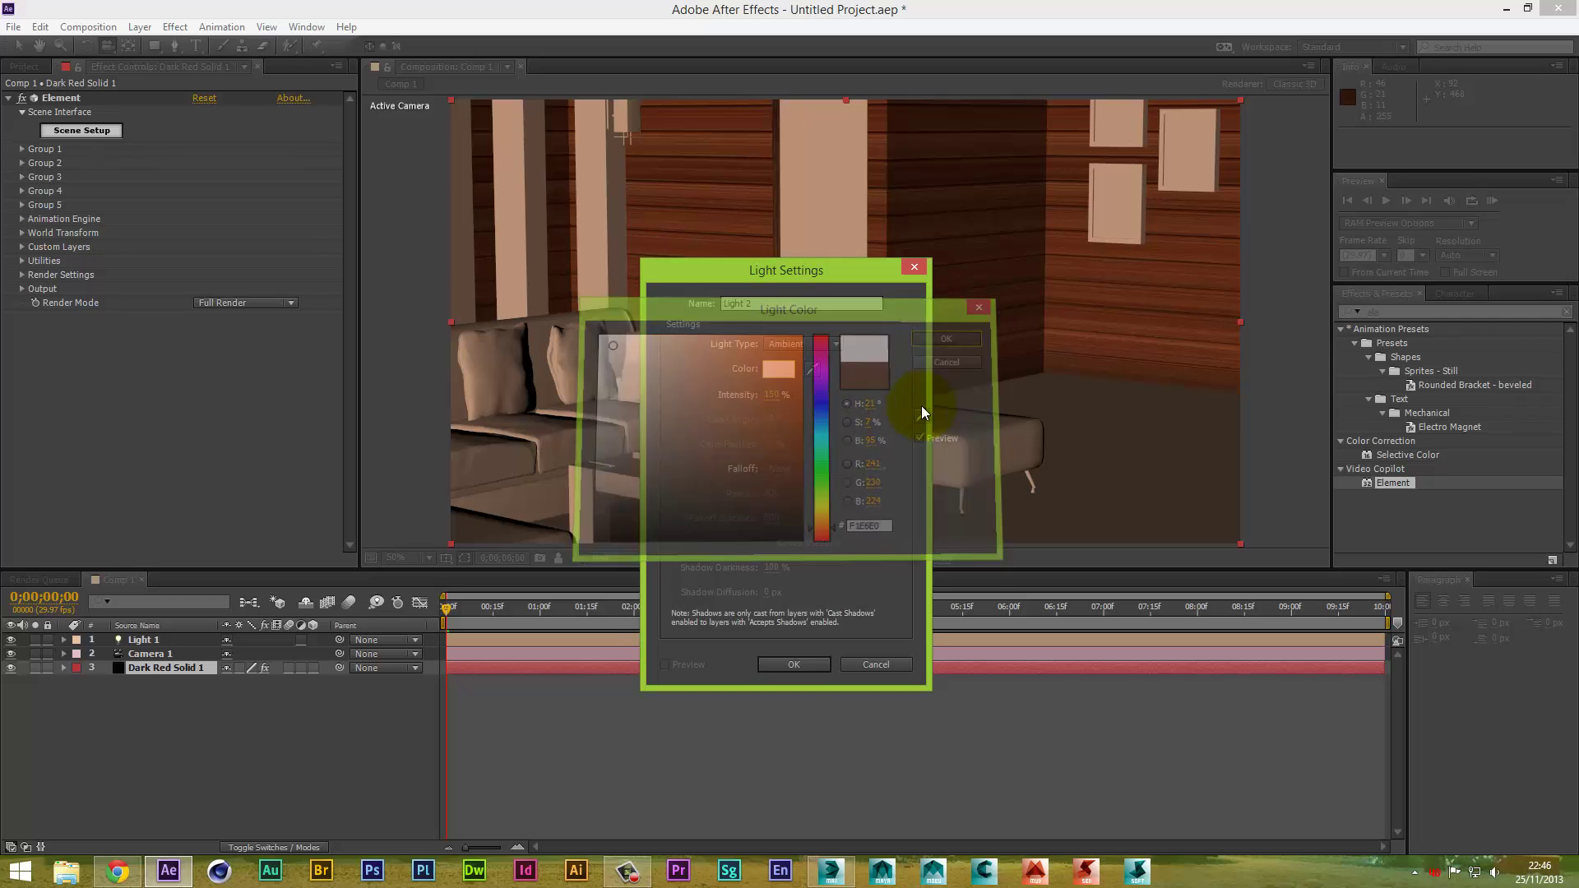
click(794, 664)
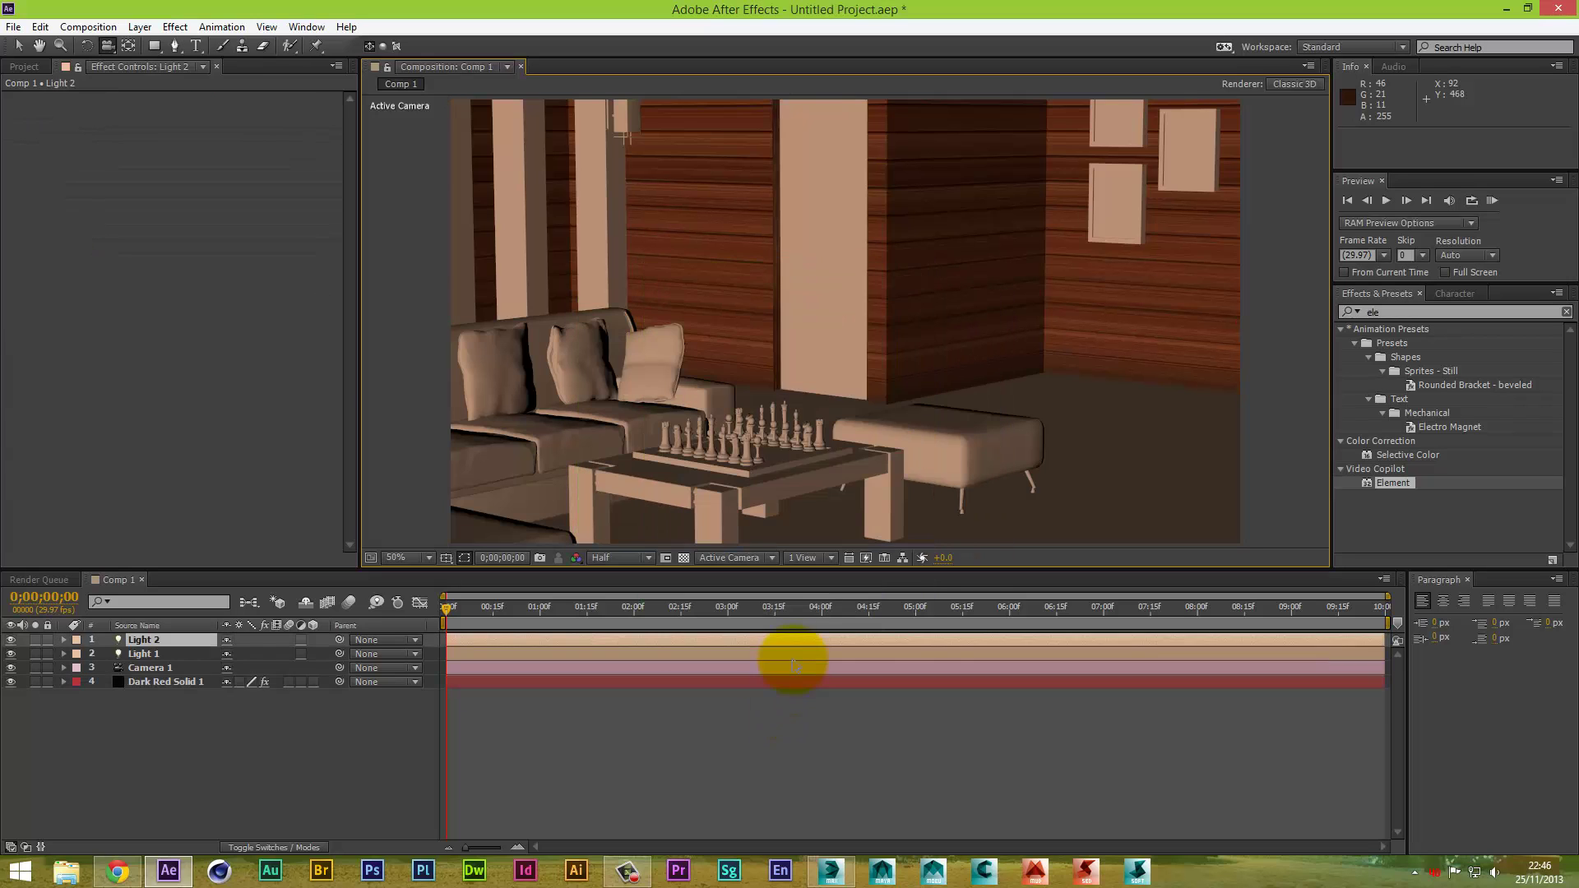
Lower the intensity of the ambient Light 2 to 3%
scroll(852, 421, down, 4)
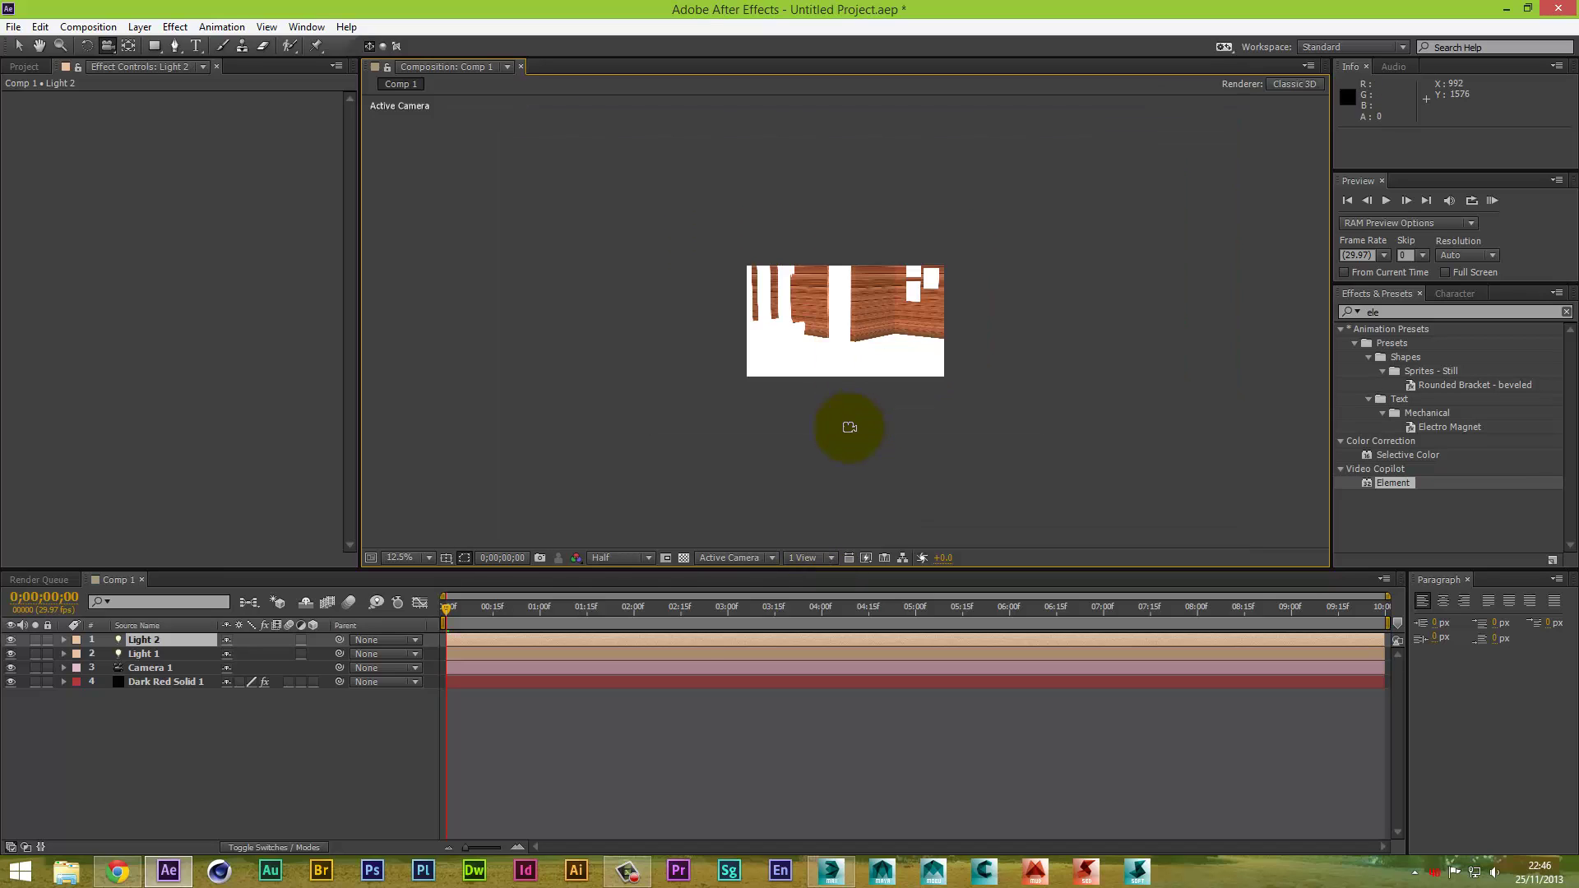
scroll(849, 424, up, 4)
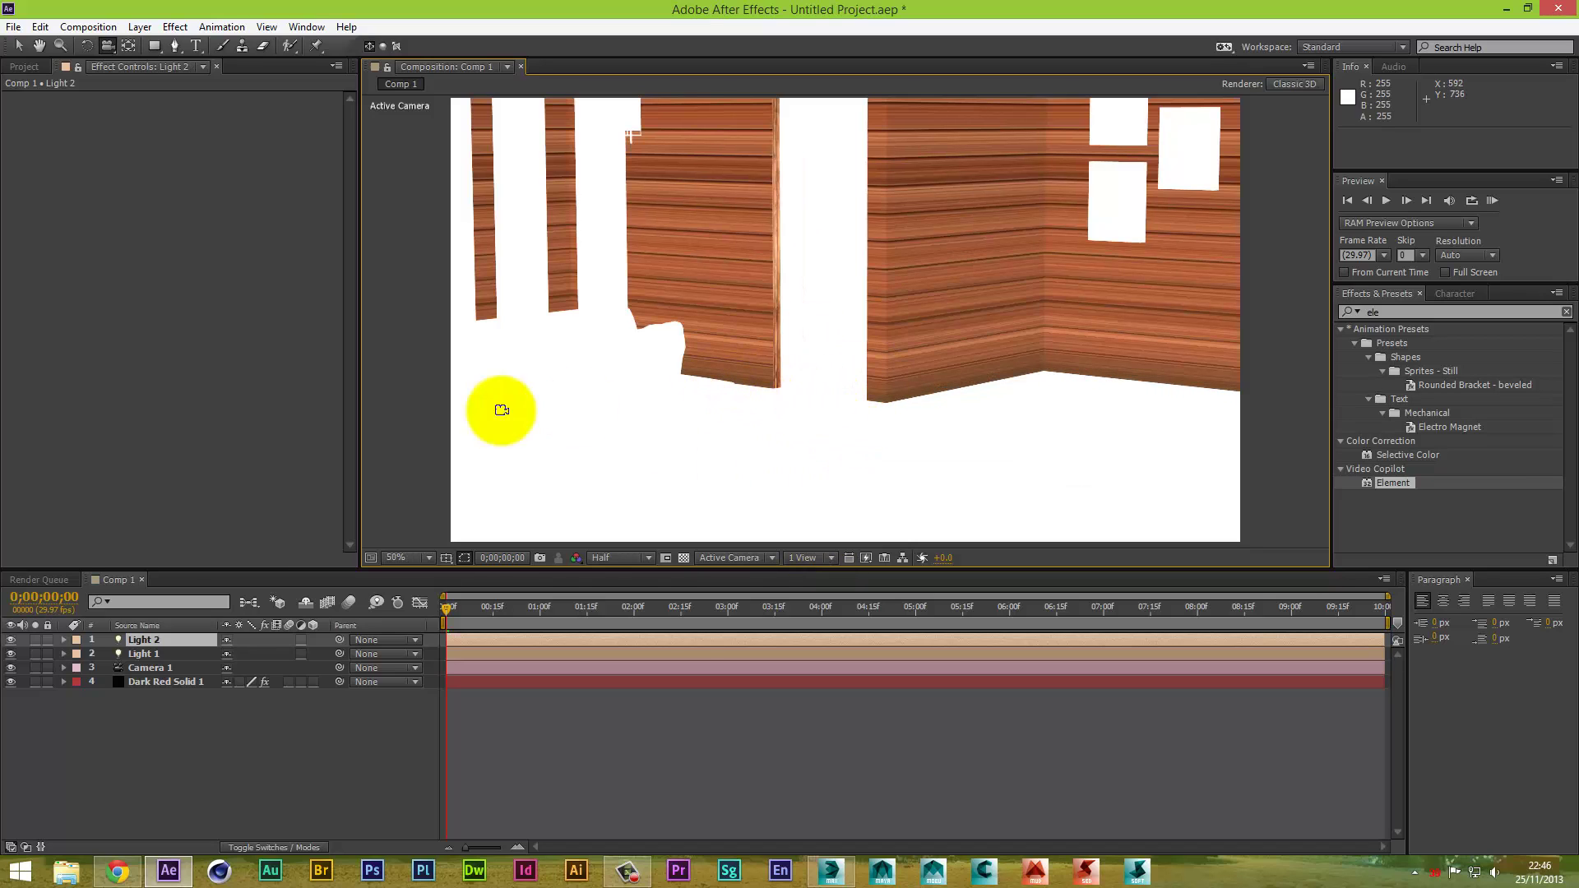
click(64, 640)
click(77, 649)
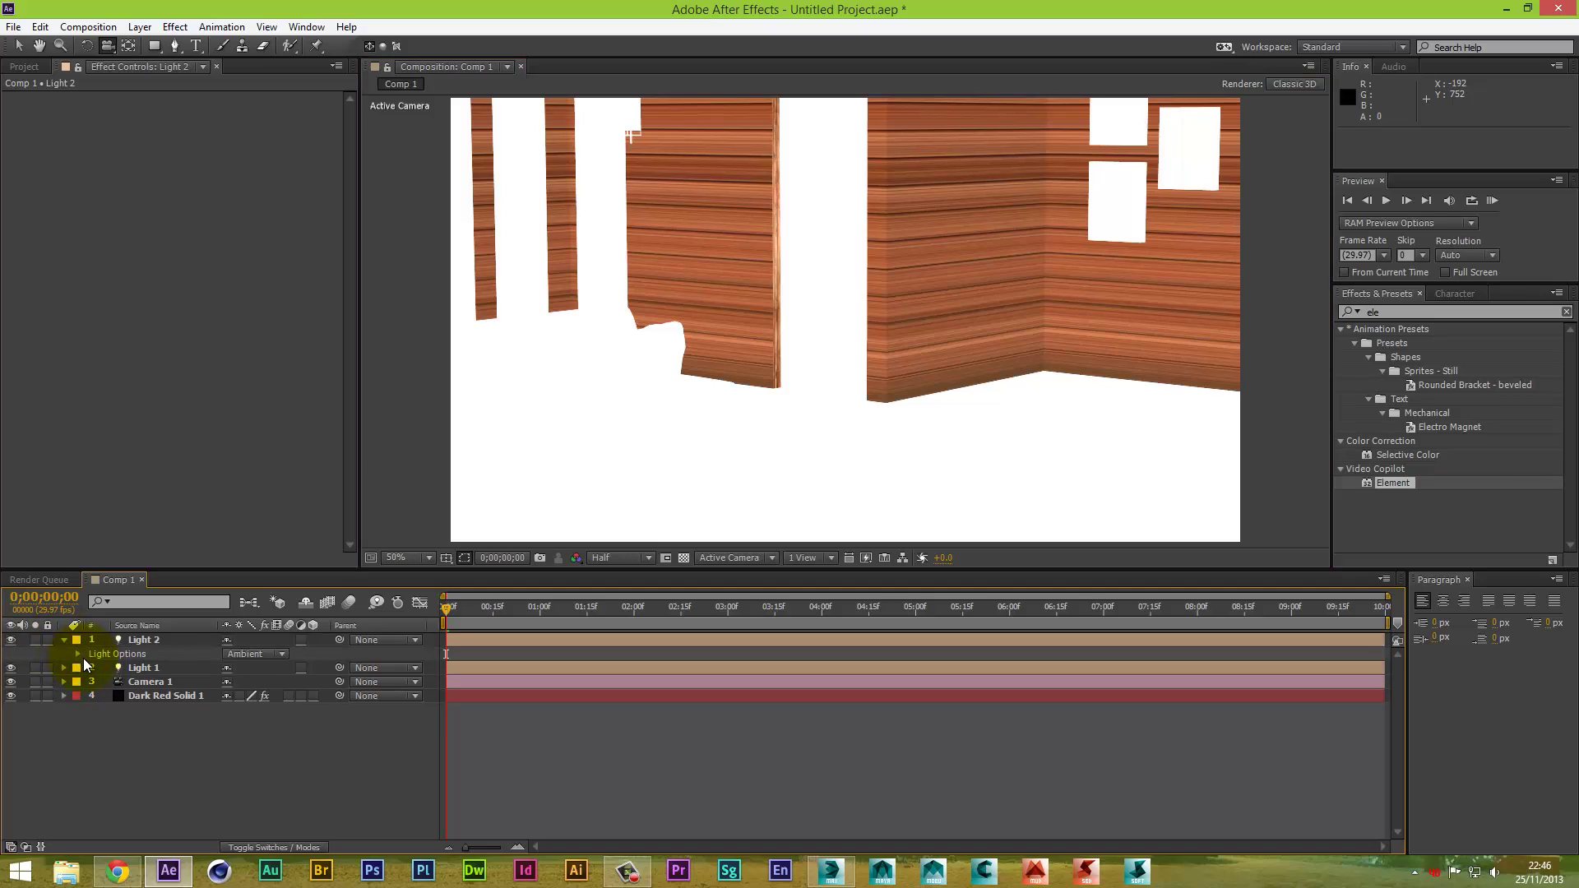
click(77, 654)
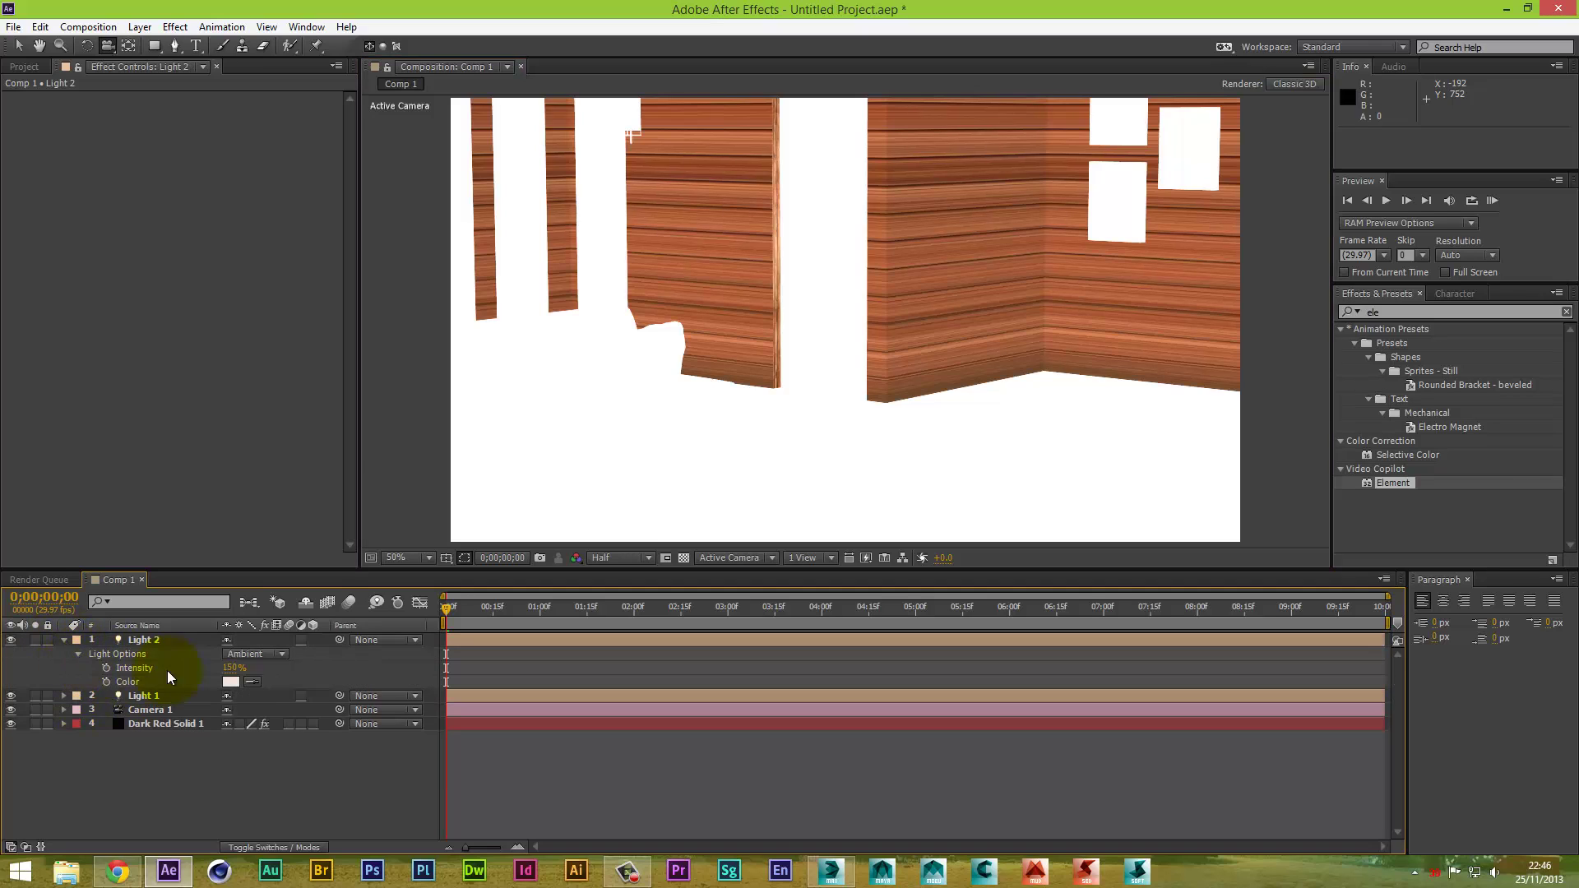
drag(230, 668, 116, 664)
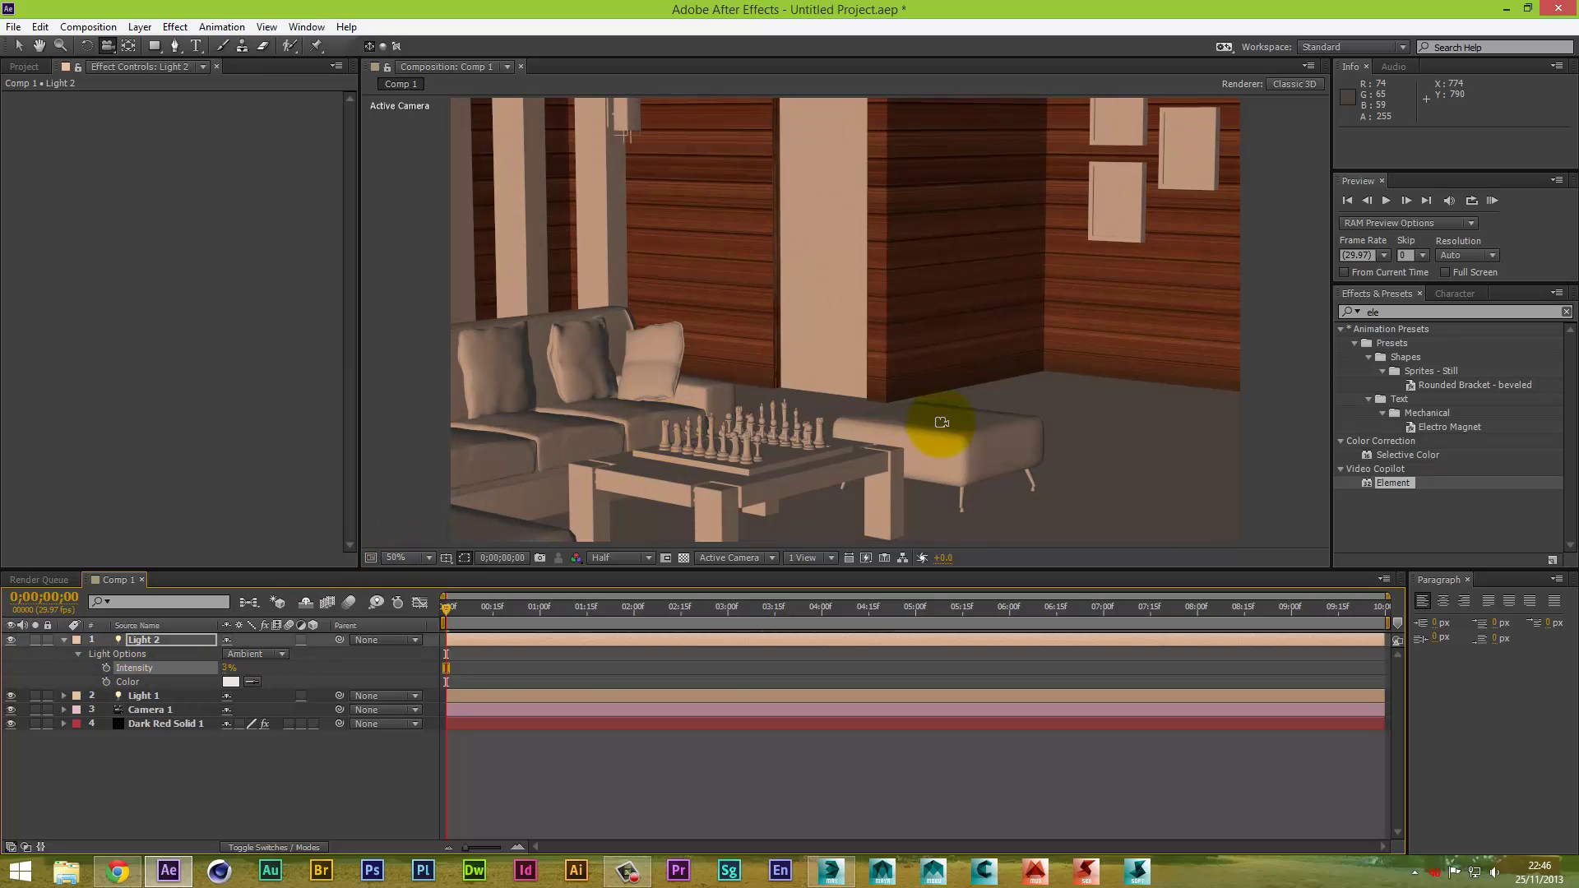
Animate Camera 1's position from about 1078, 504, -227 at 0 seconds to about 1147, 513, -177 at 7 seconds
drag(946, 419, 1014, 425)
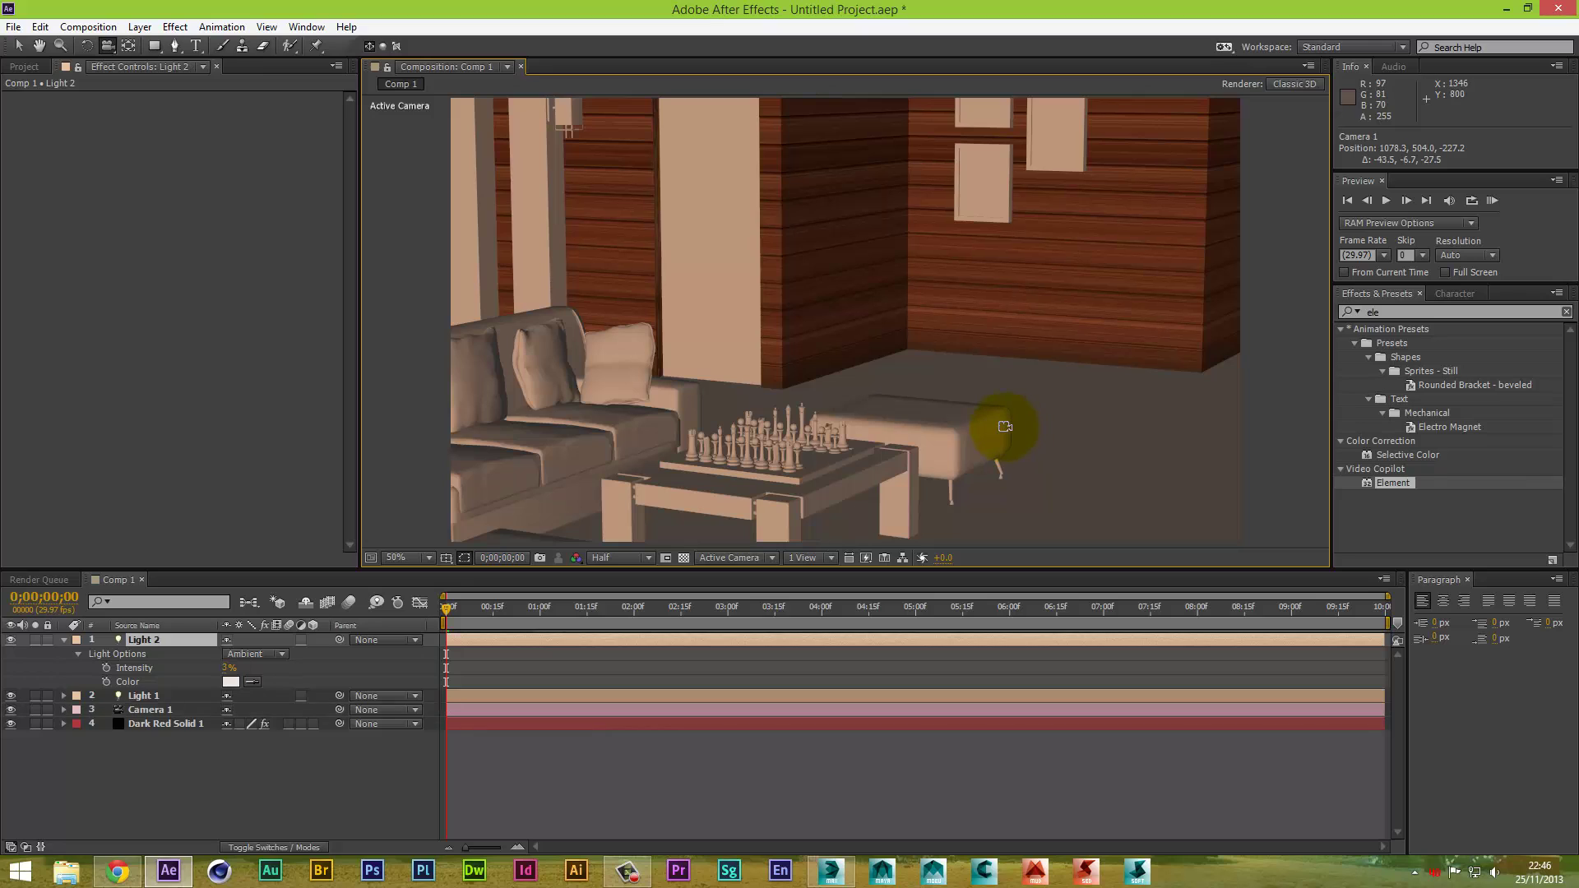
click(62, 639)
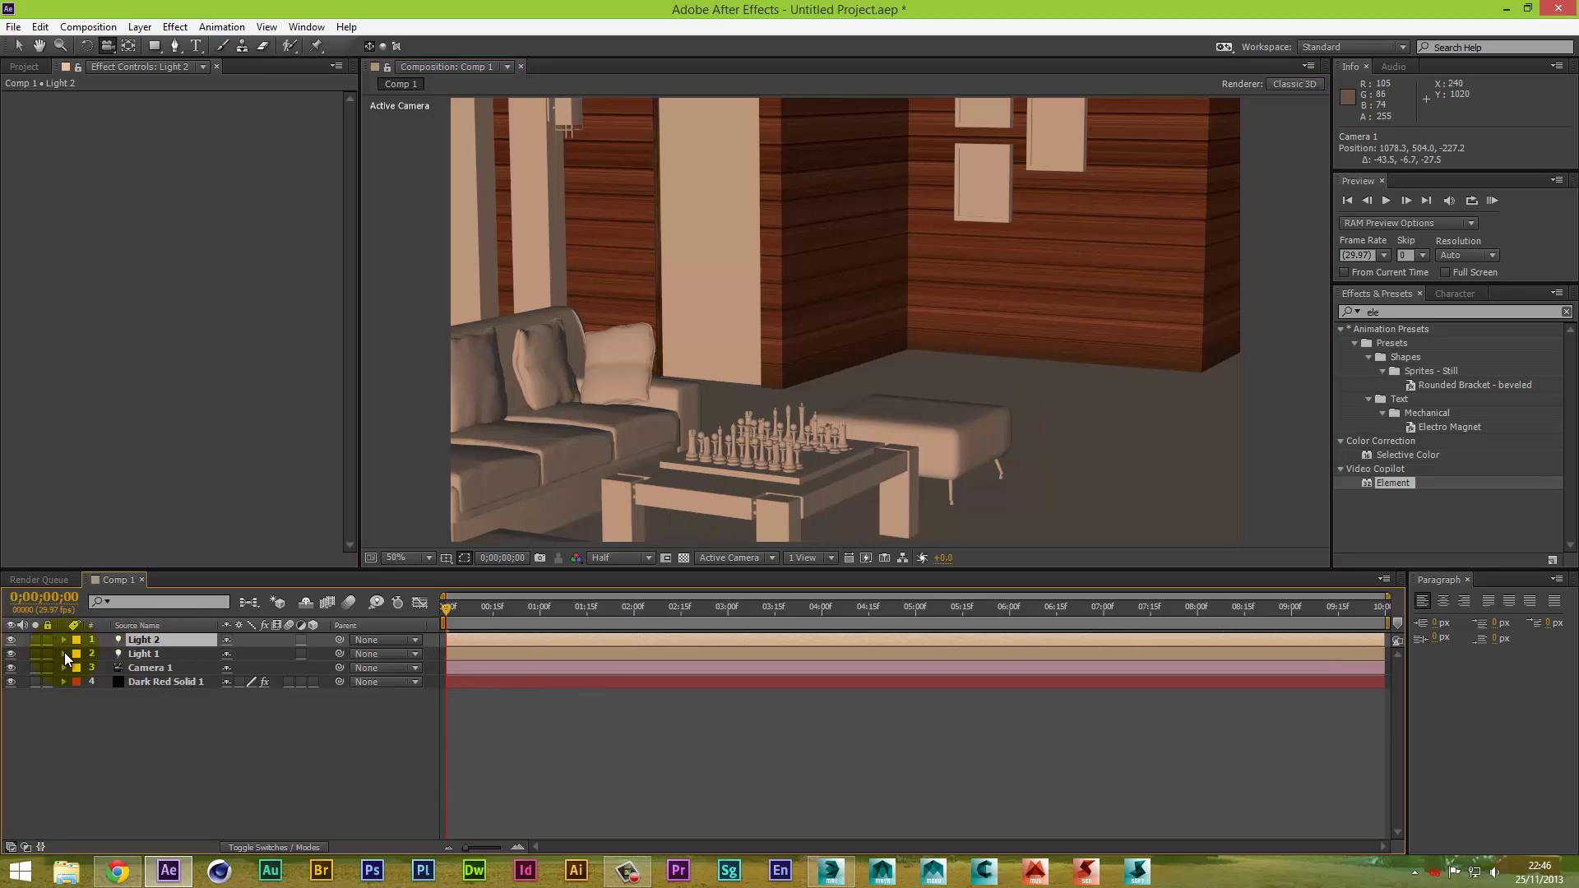
click(133, 668)
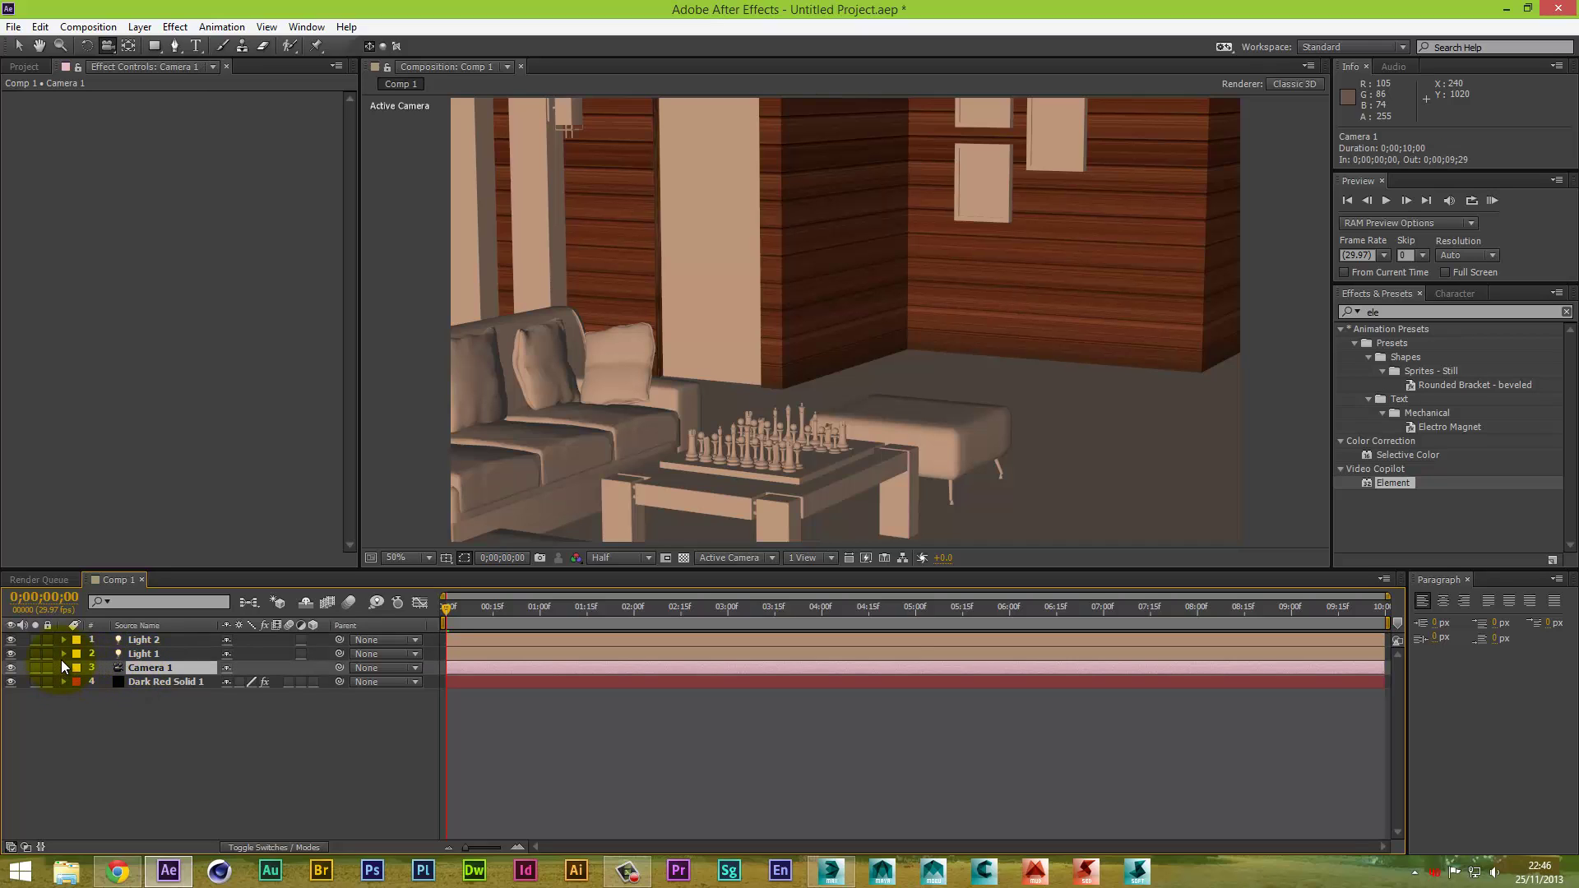
key(p)
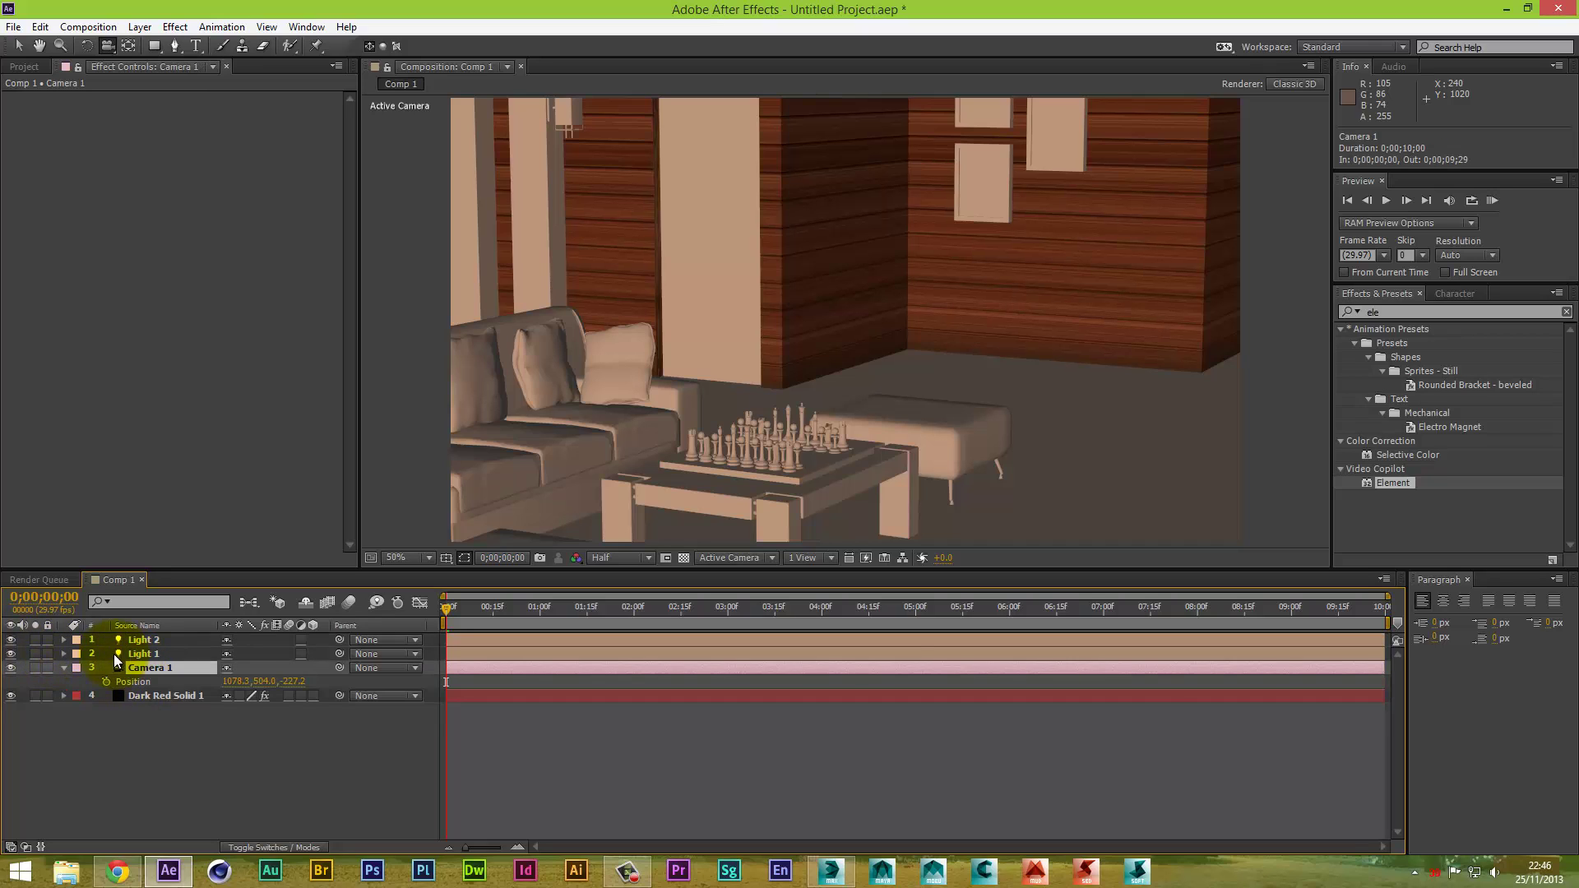
click(105, 682)
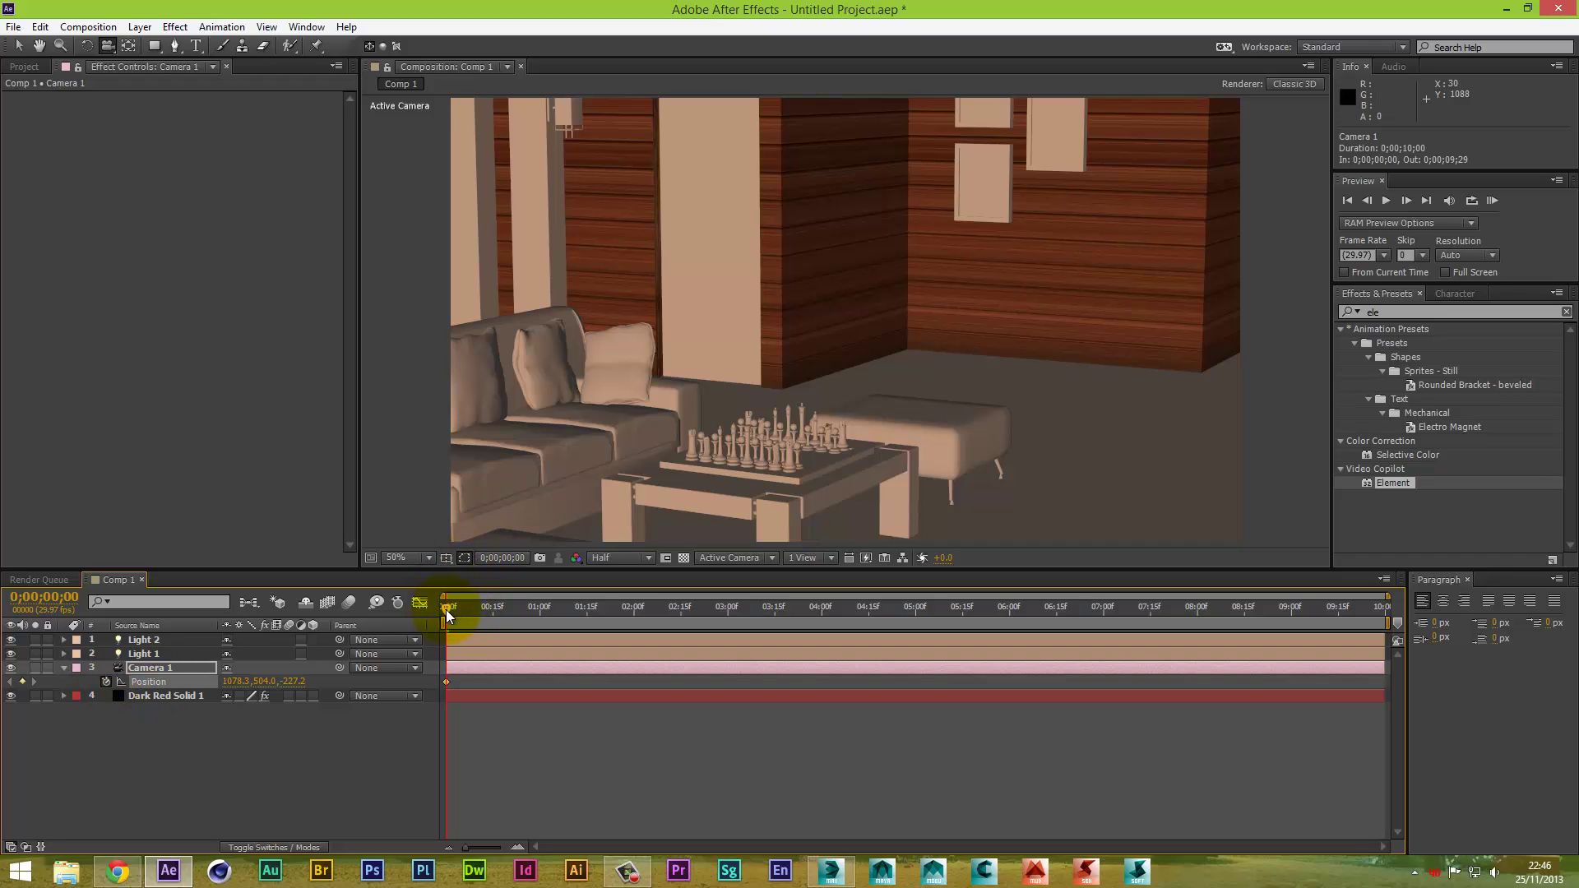
drag(446, 613, 666, 617)
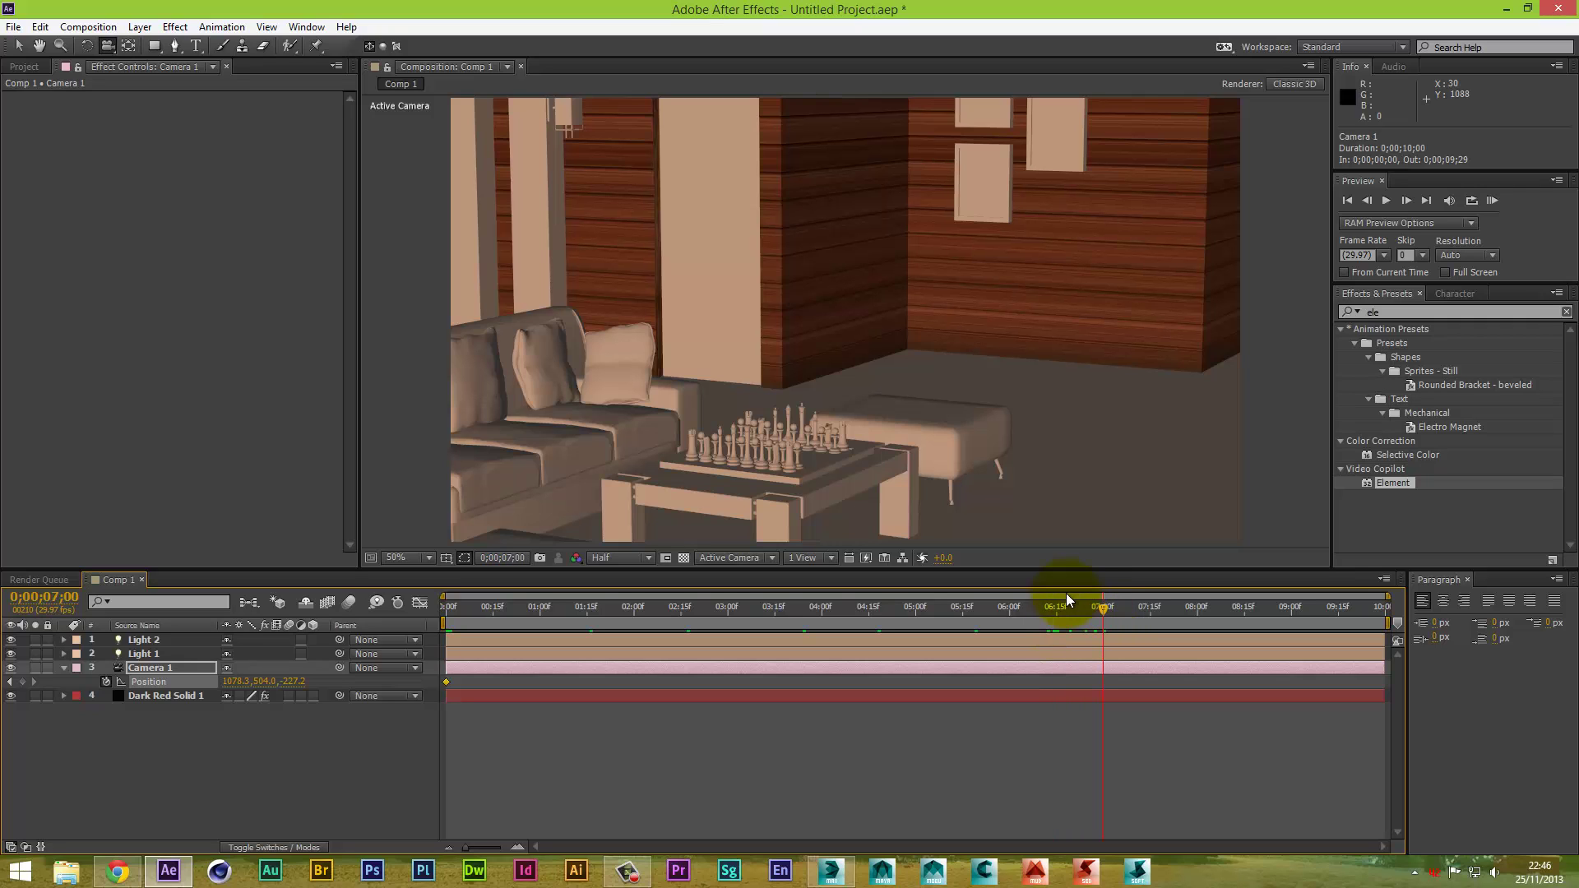
drag(998, 476, 1012, 545)
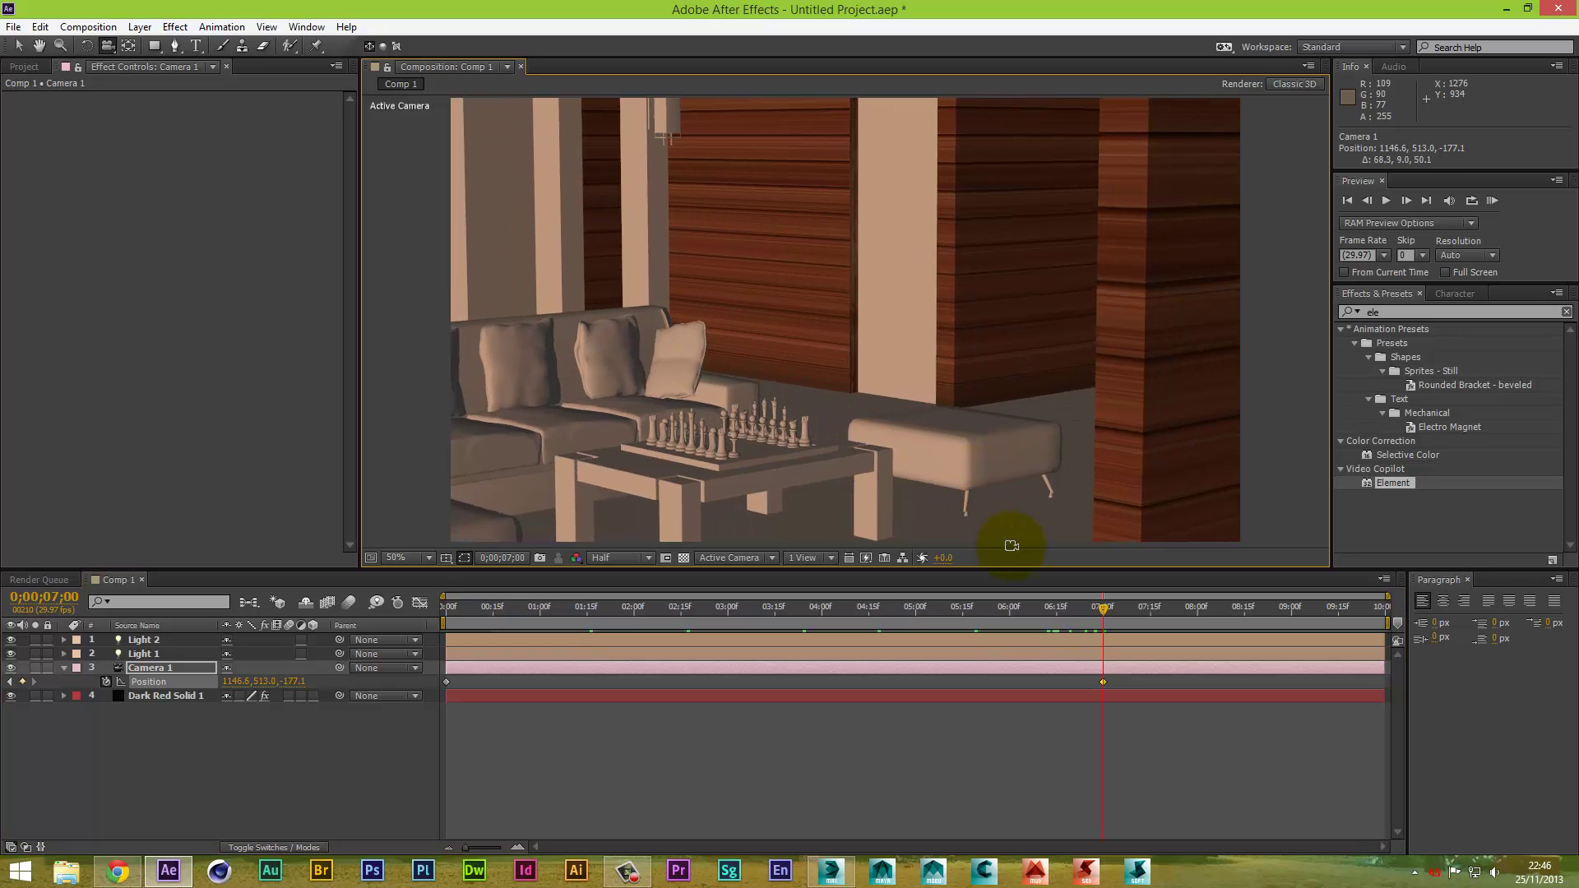
Return to the start of the timeline and play a RAM preview of the camera animation
drag(1098, 610, 406, 624)
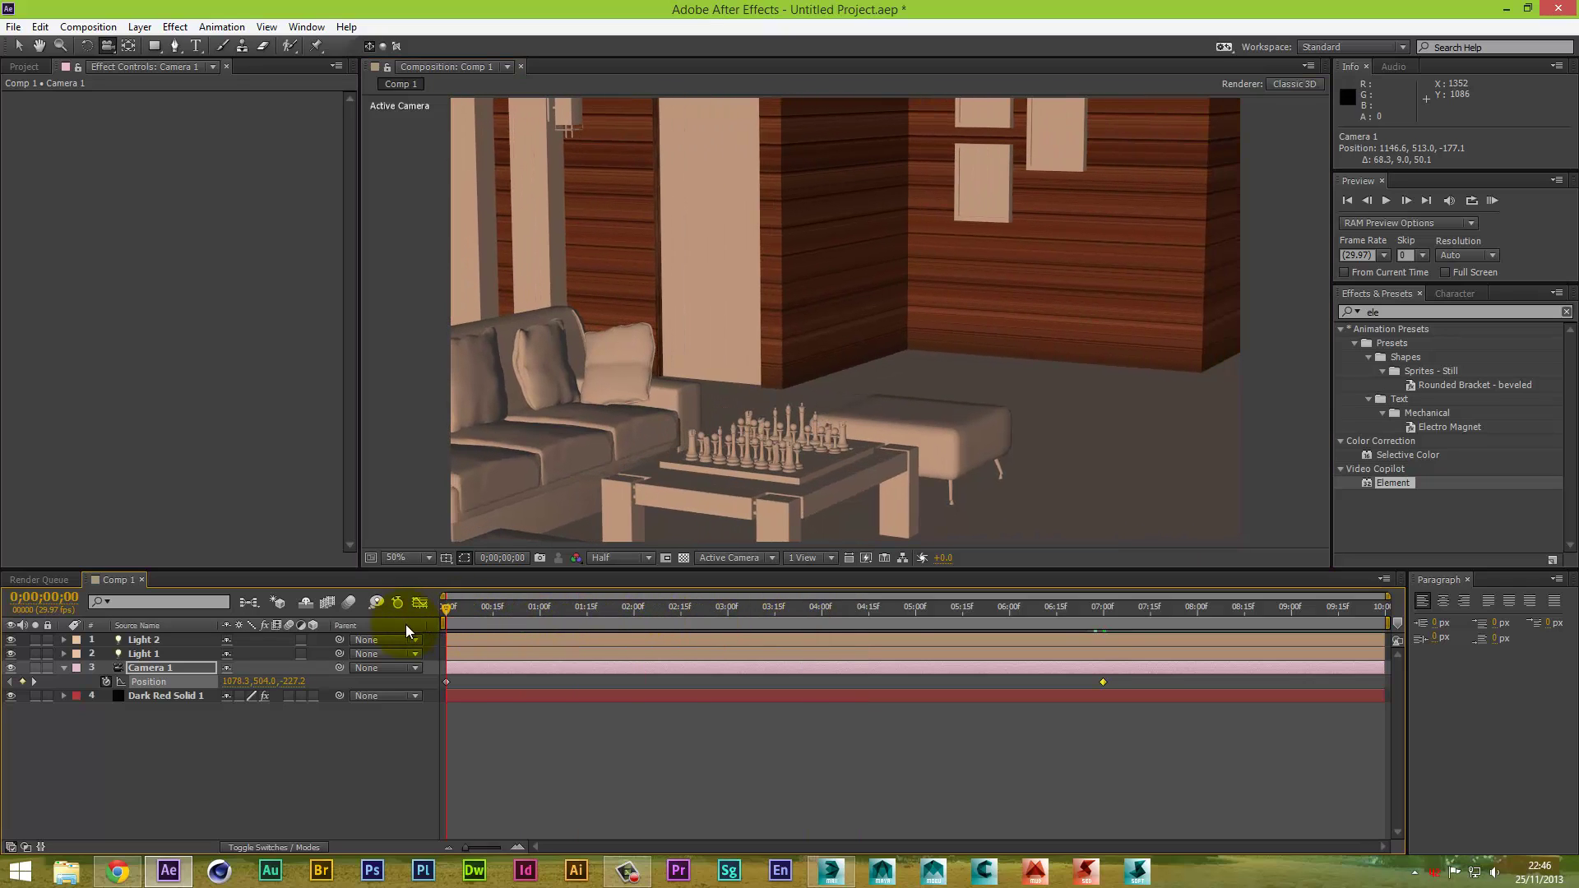
click(1492, 201)
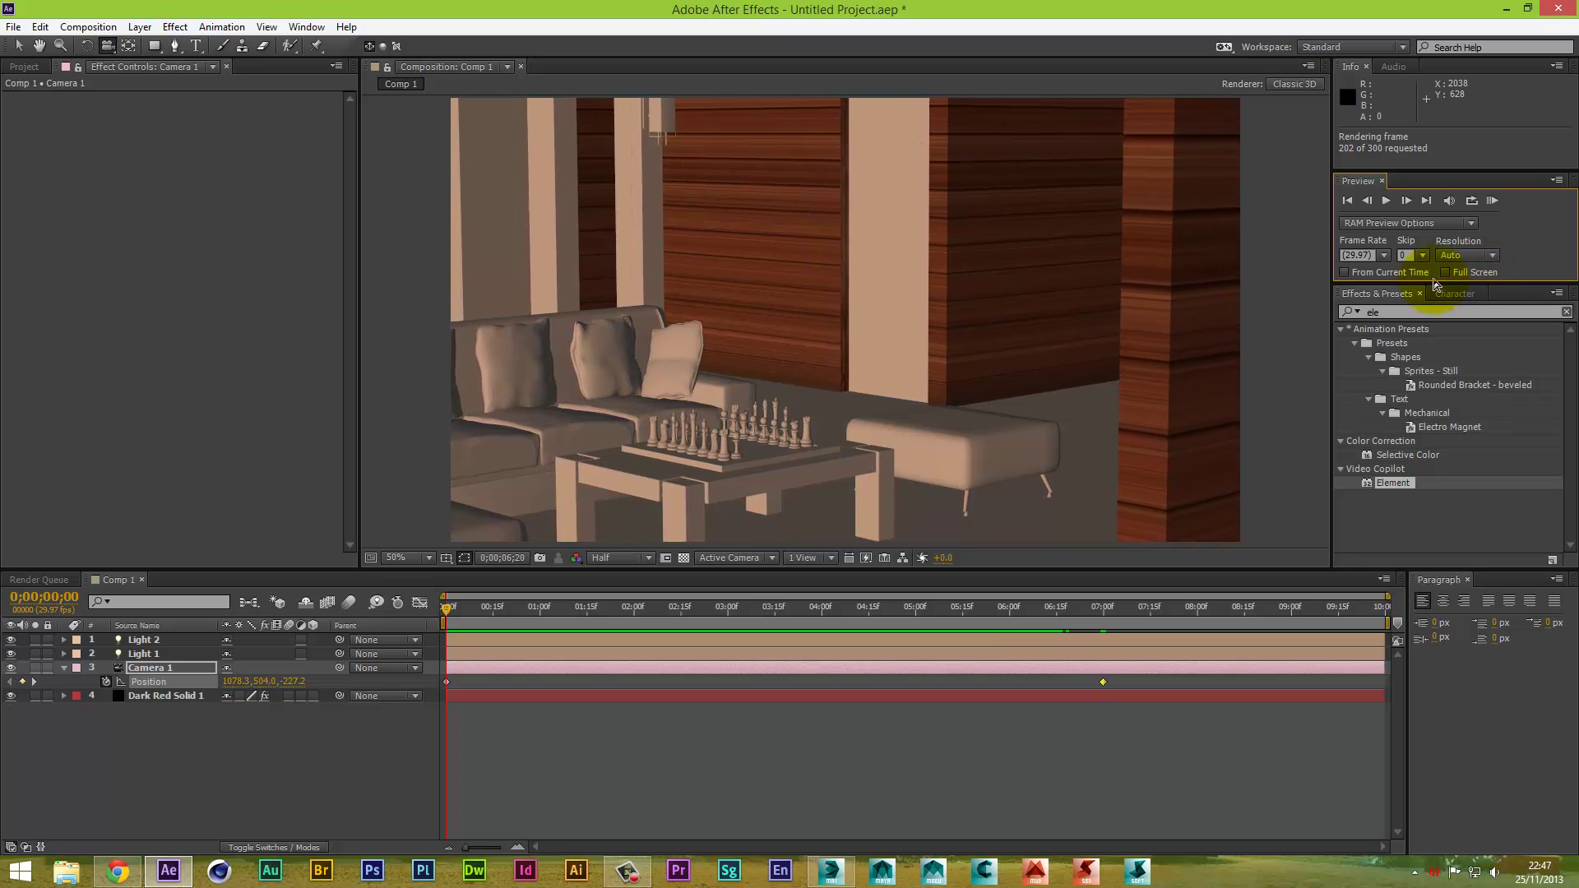
click(1388, 203)
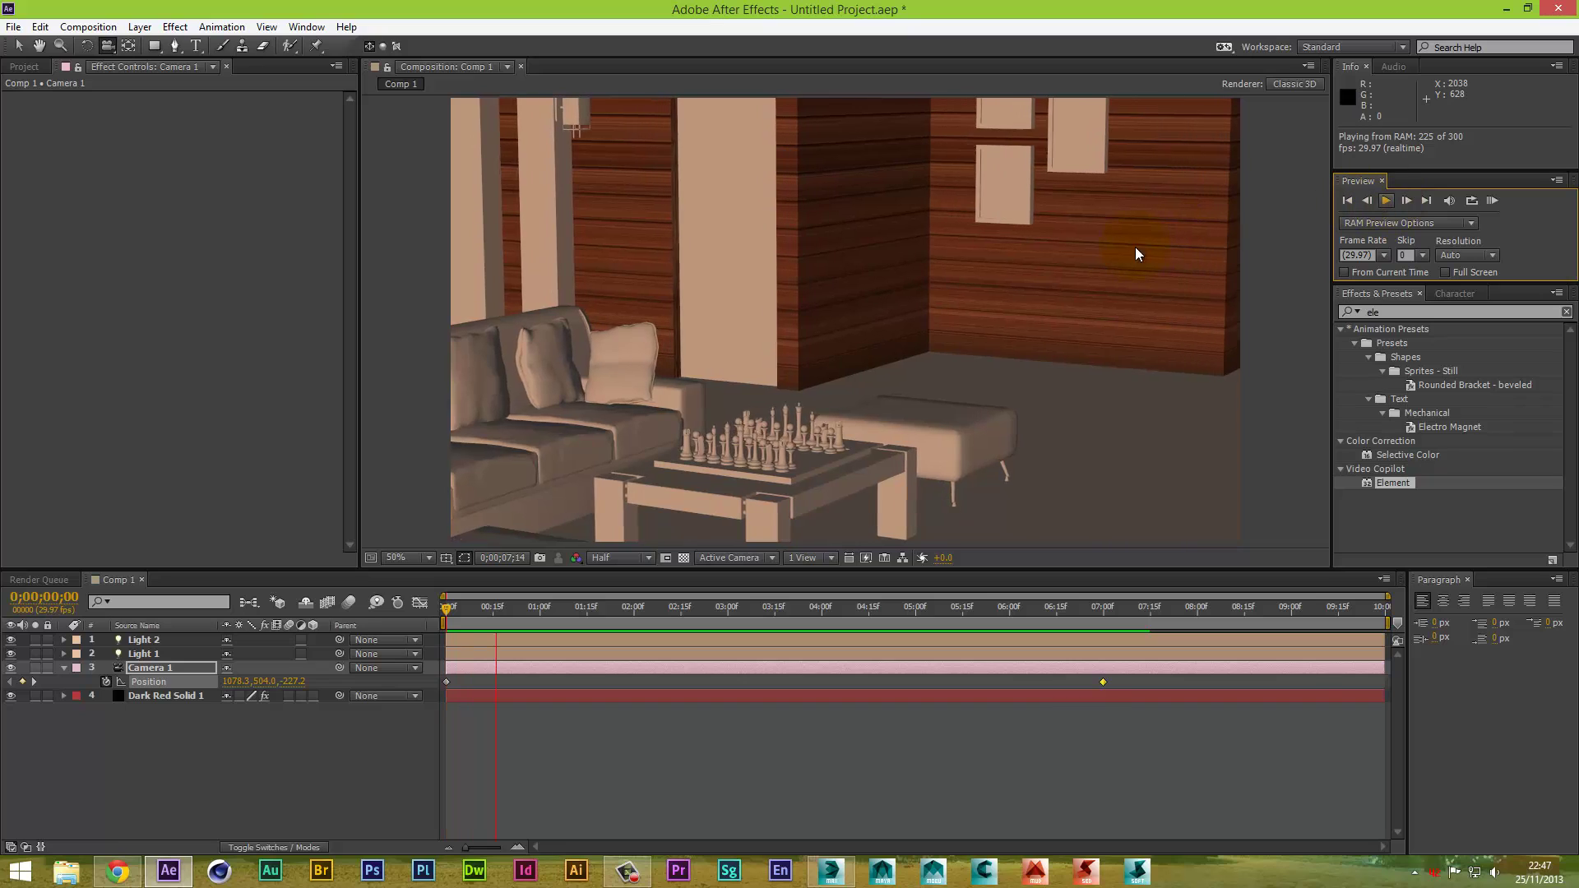
click(1198, 242)
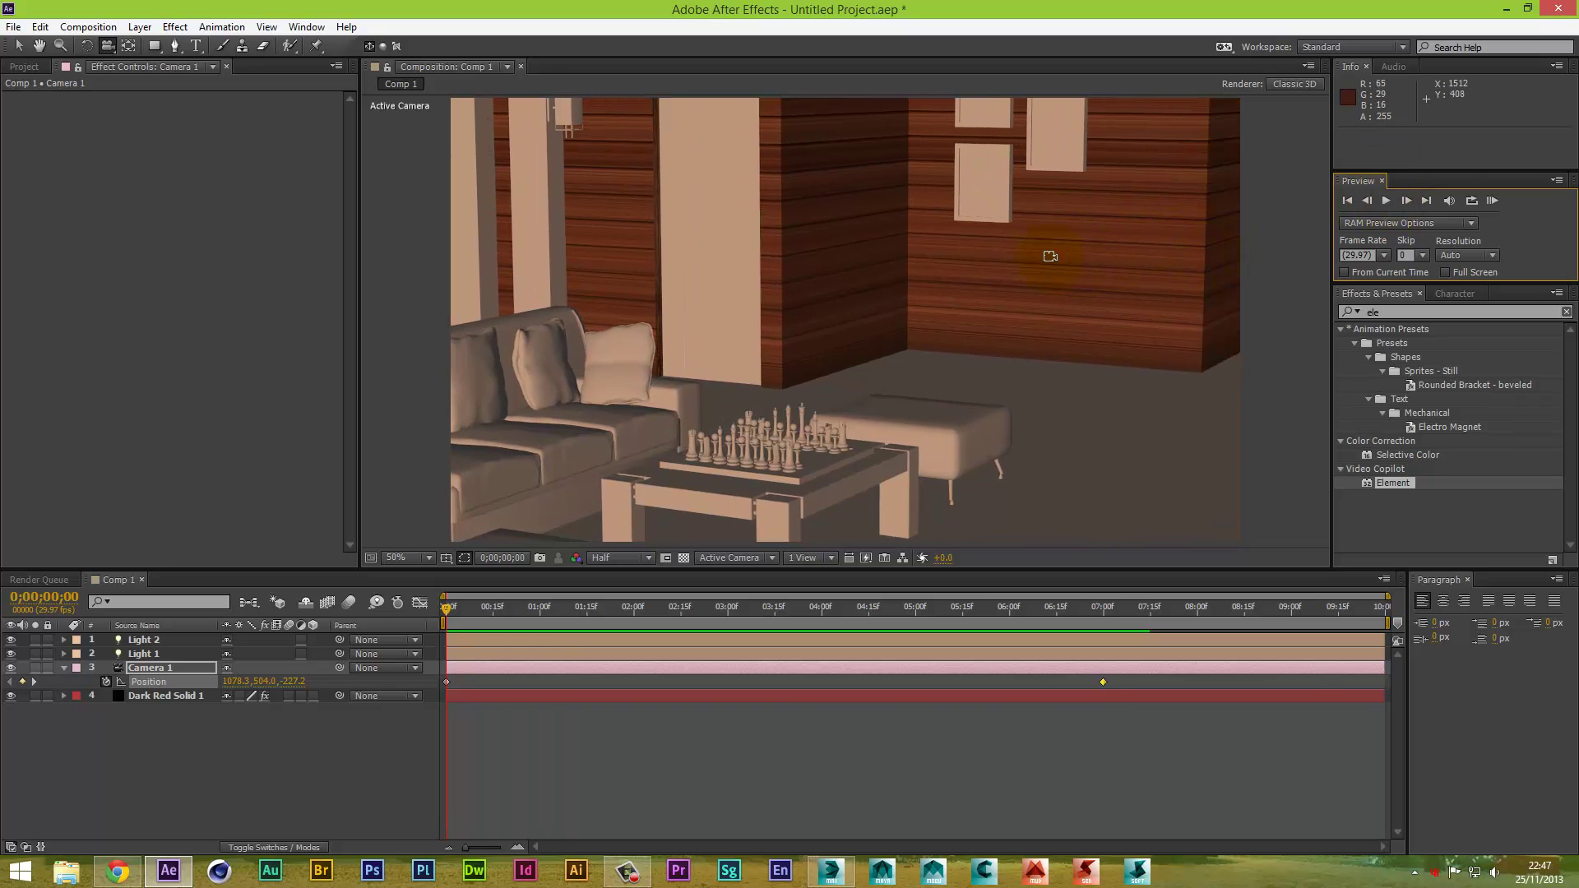
Orbit Camera 1 at the first frame to about 1012, 524, -253, updating its starting position keyframe
drag(1050, 256, 1120, 259)
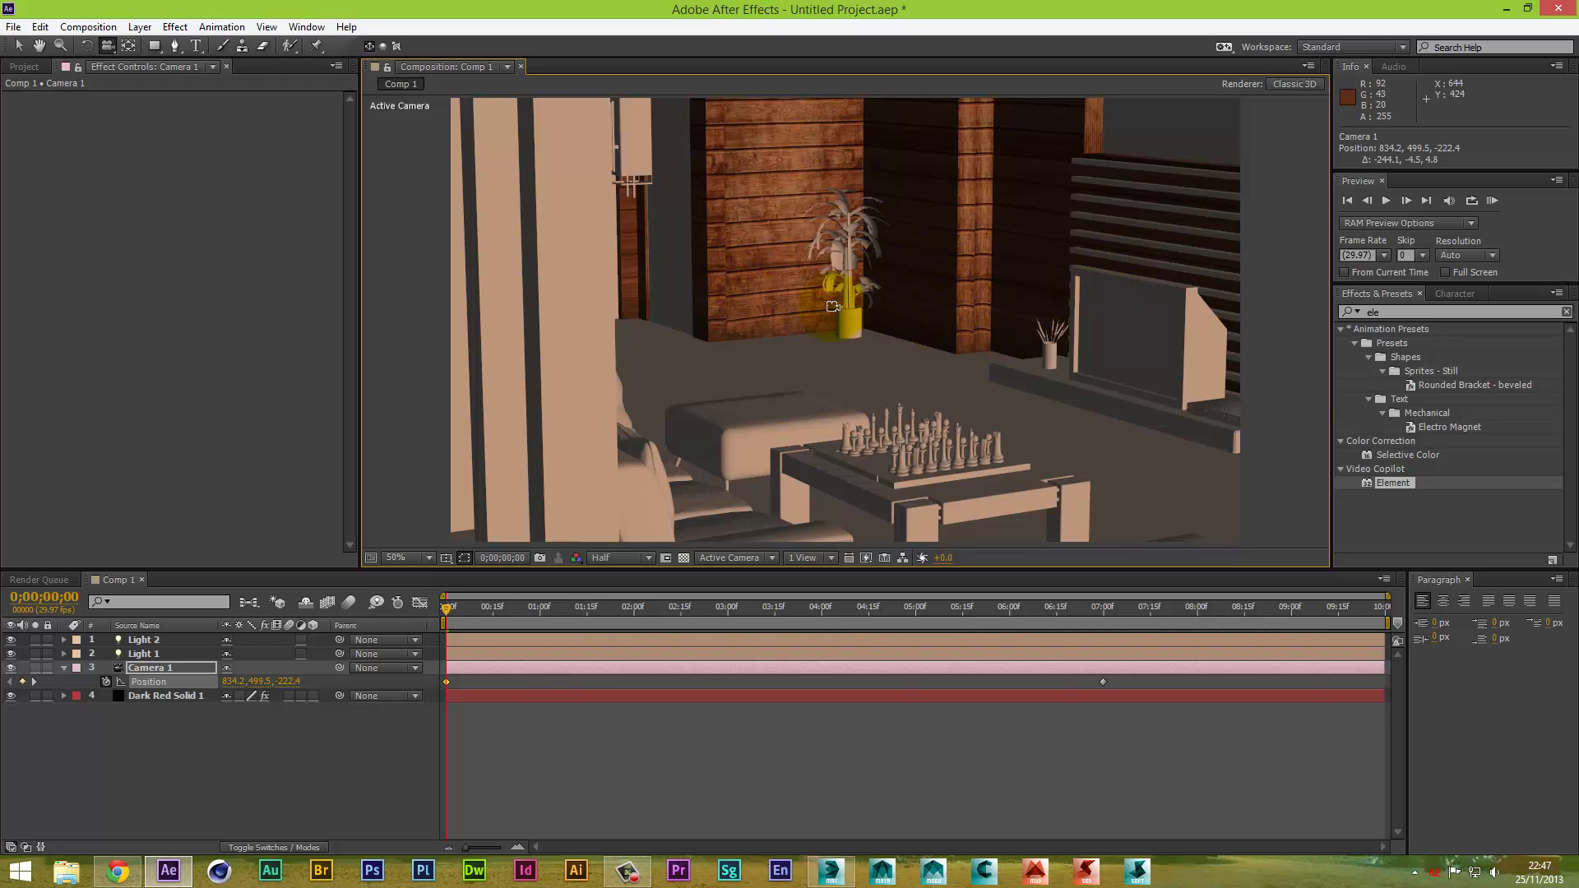
drag(998, 324, 902, 356)
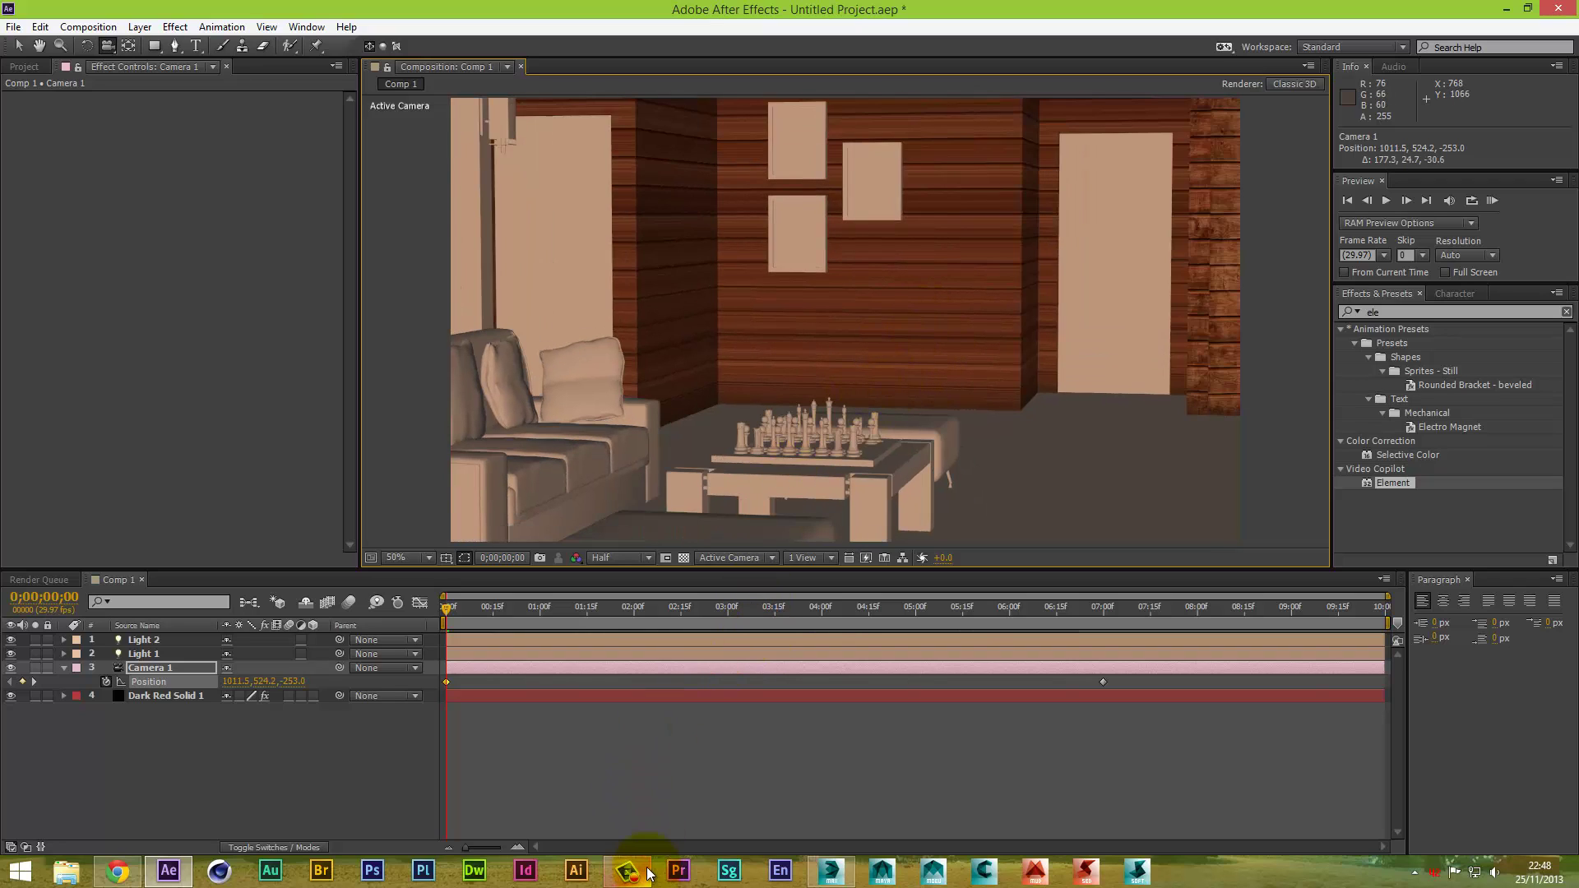